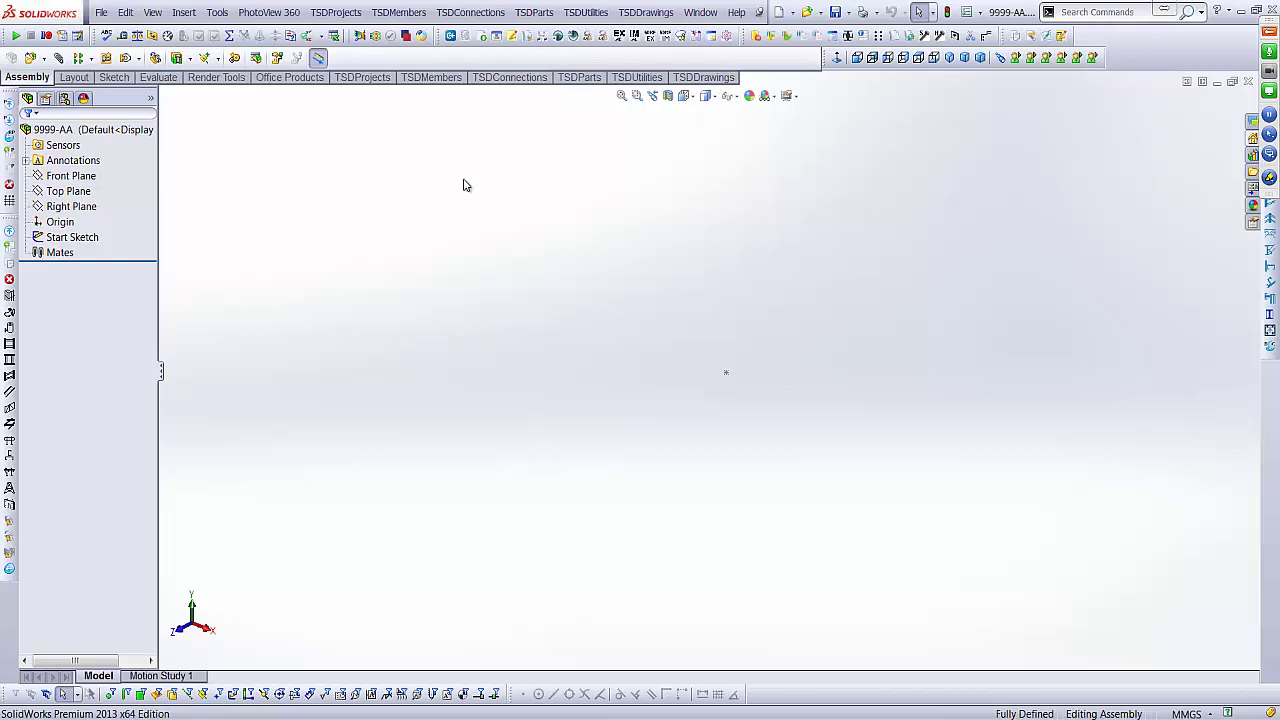
- Try to insert the first TSD structural frame model on the Start Sketch point
{"action": "left_click", "coordinate": [82, 240]}
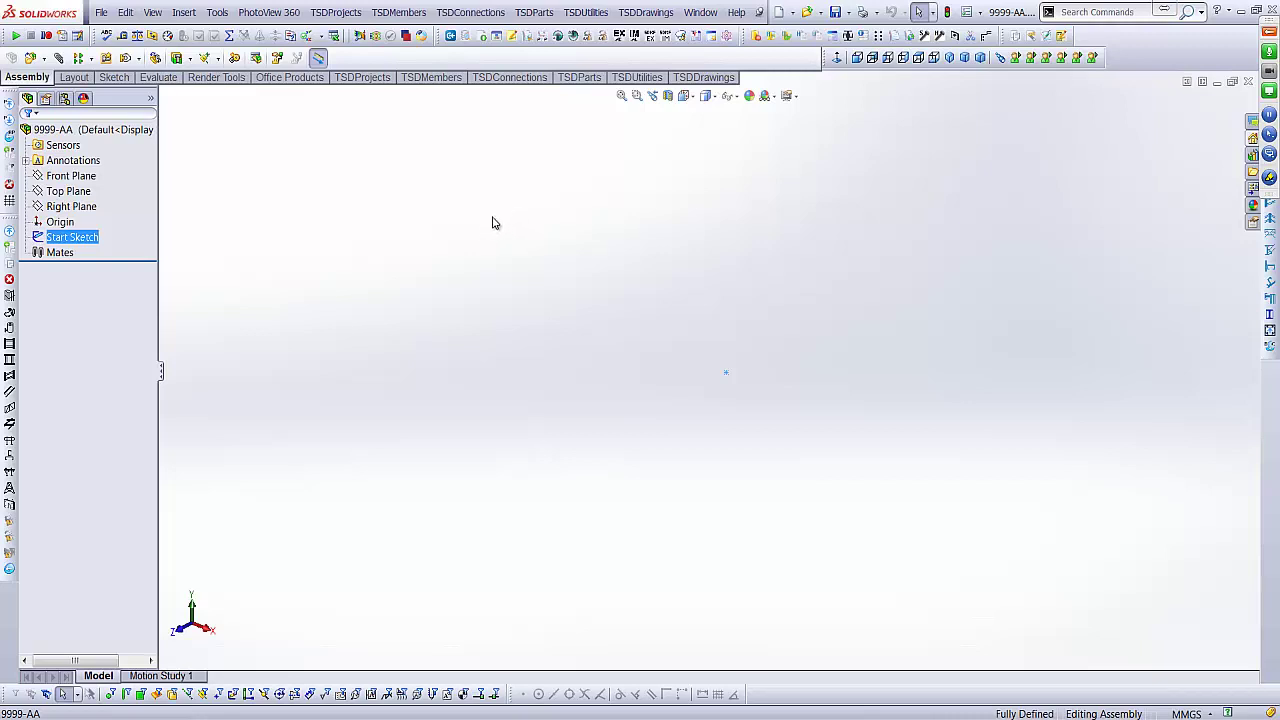
{"action": "left_click", "coordinate": [411, 17]}
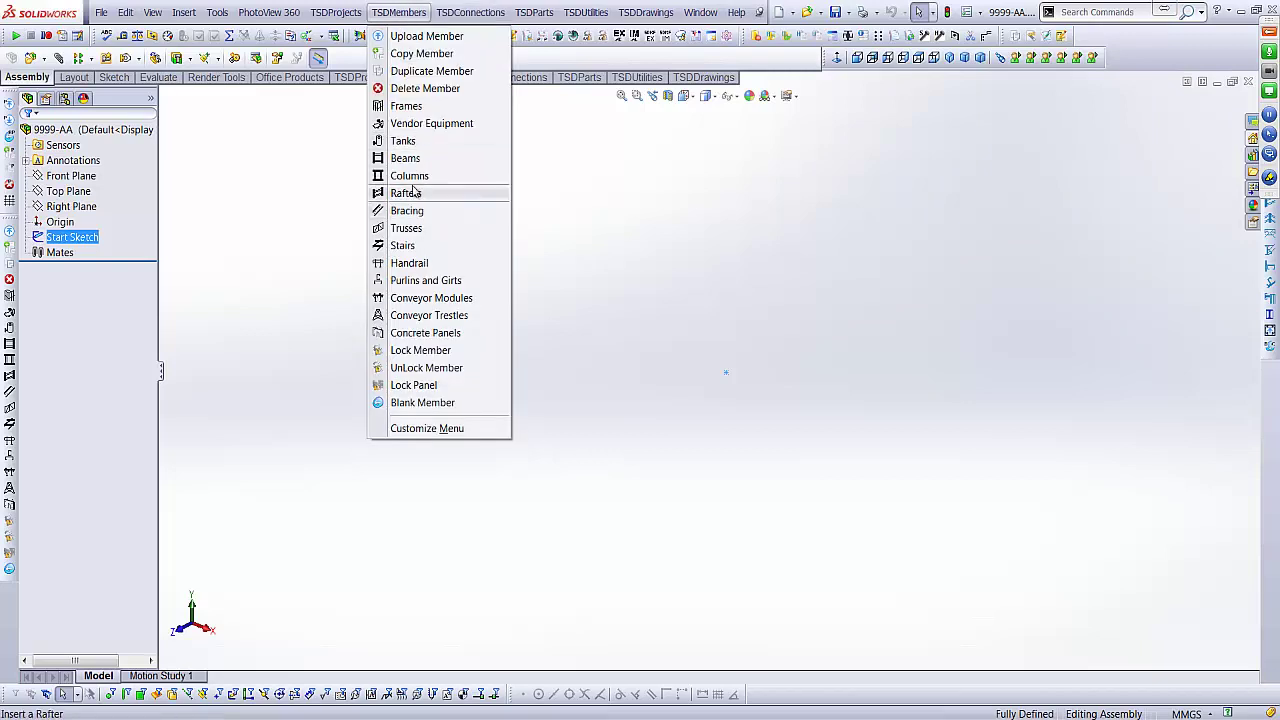
{"action": "left_click", "coordinate": [437, 107]}
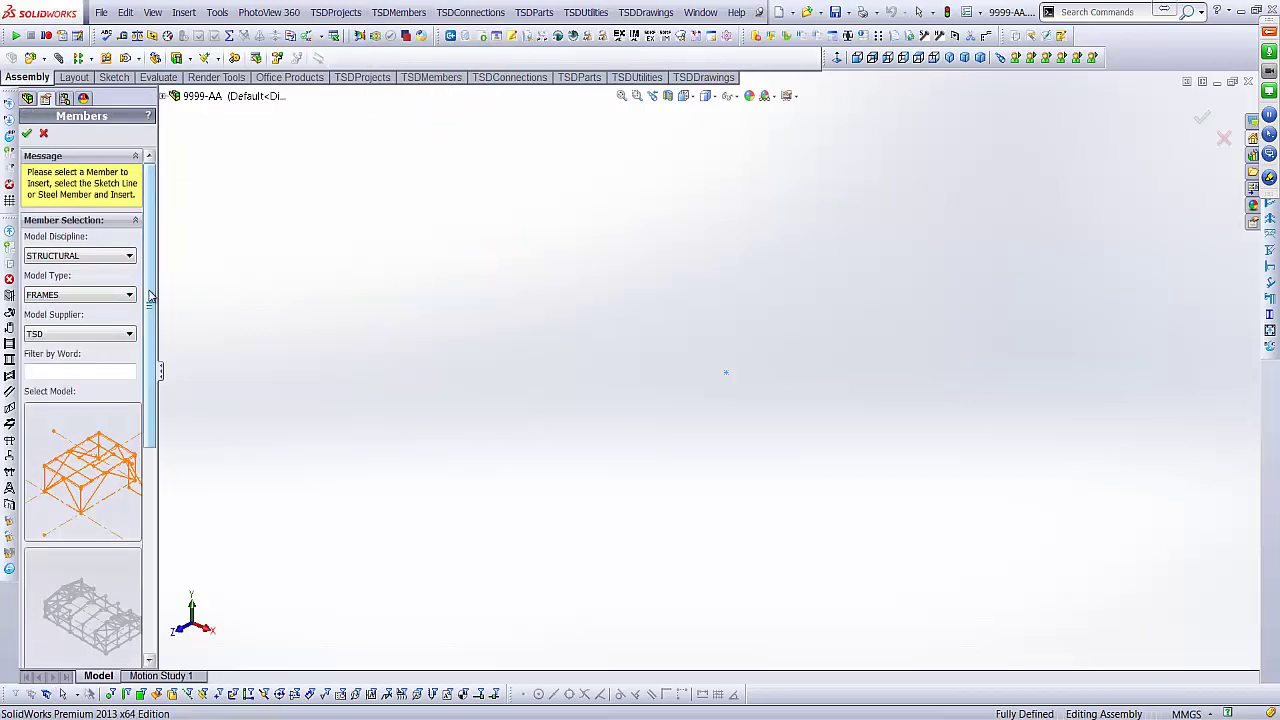
{"action": "left_click_drag", "start_coordinate": [158, 289], "coordinate": [180, 383]}
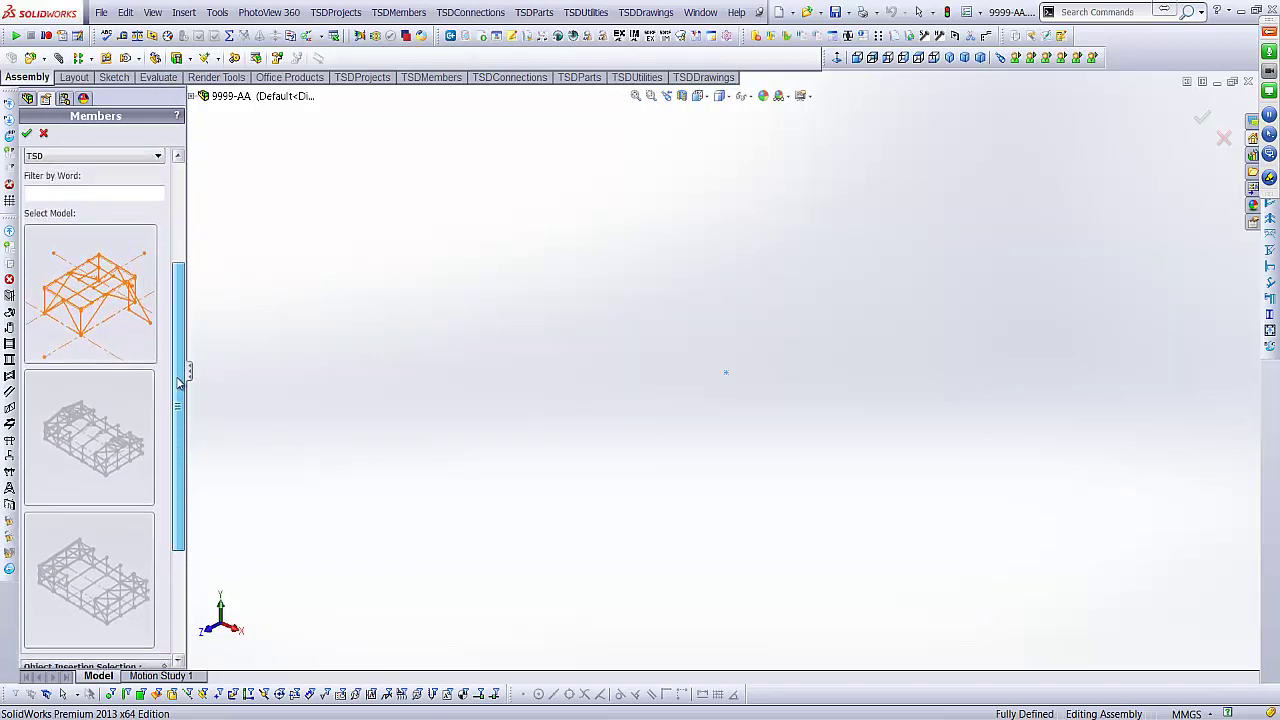
{"action": "left_click", "coordinate": [108, 295]}
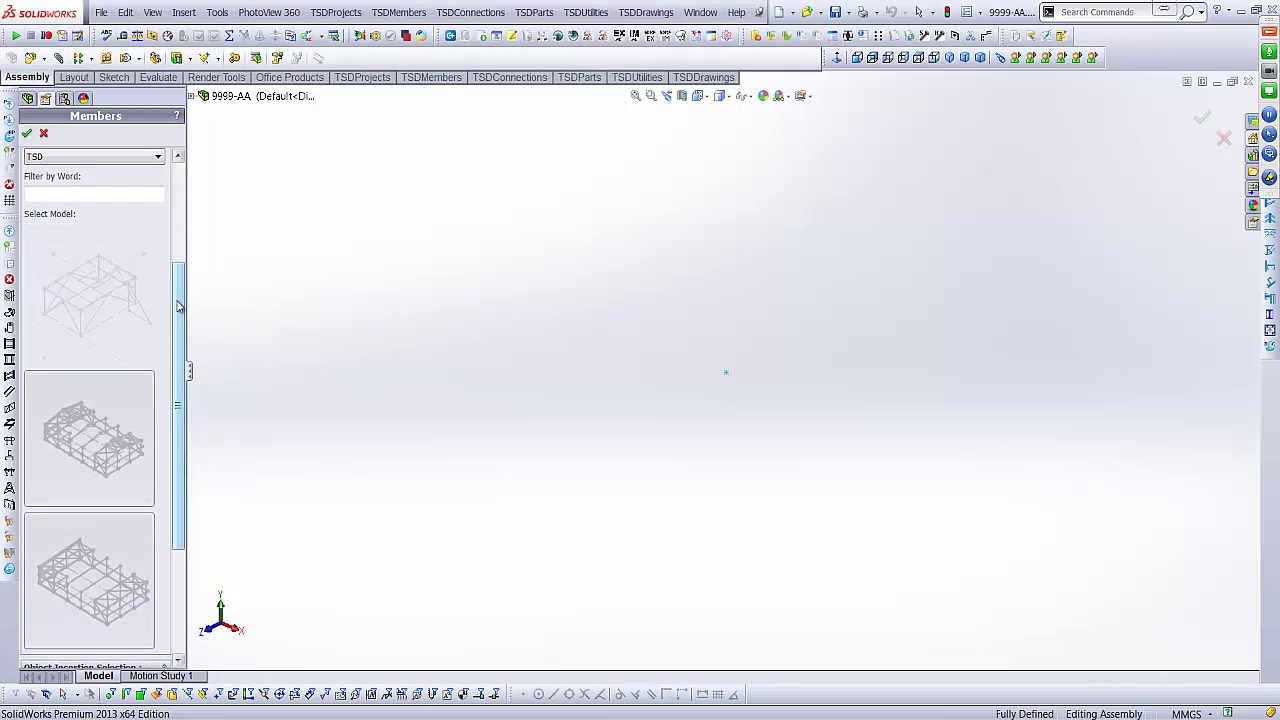
{"action": "left_click_drag", "start_coordinate": [179, 302], "coordinate": [187, 450]}
{"action": "left_click", "coordinate": [86, 577]}
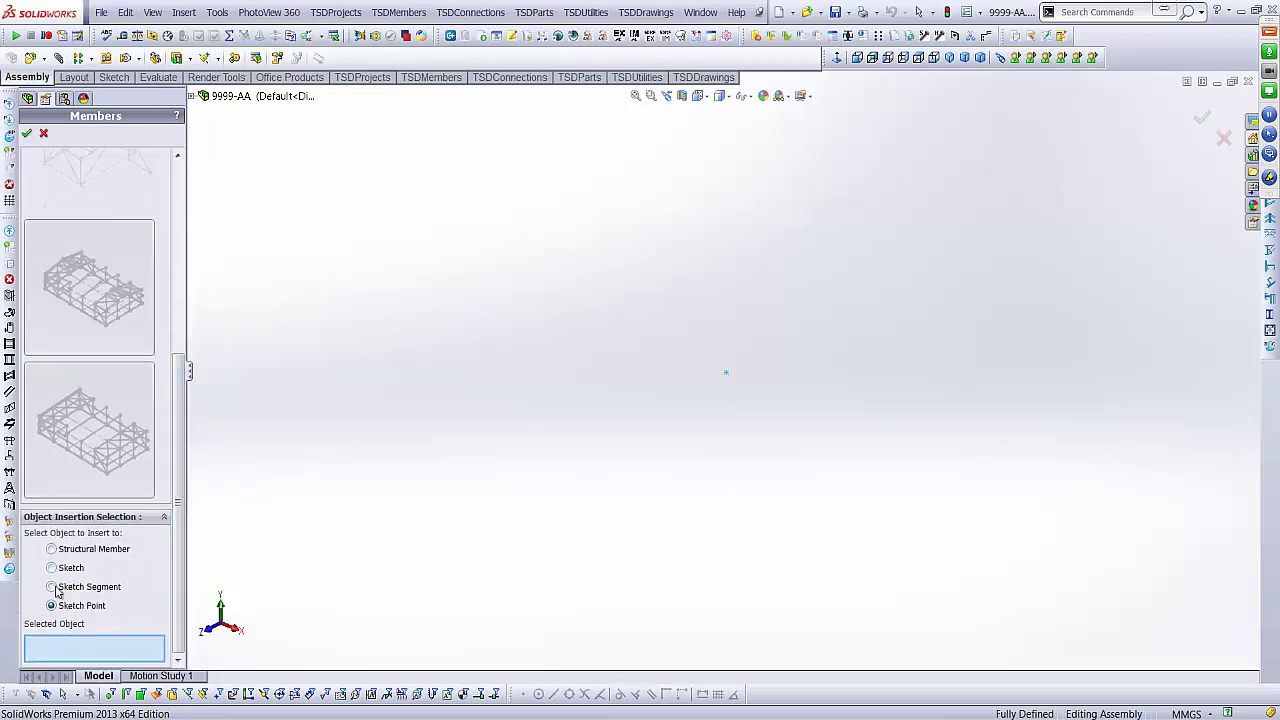
{"action": "left_click", "coordinate": [726, 372]}
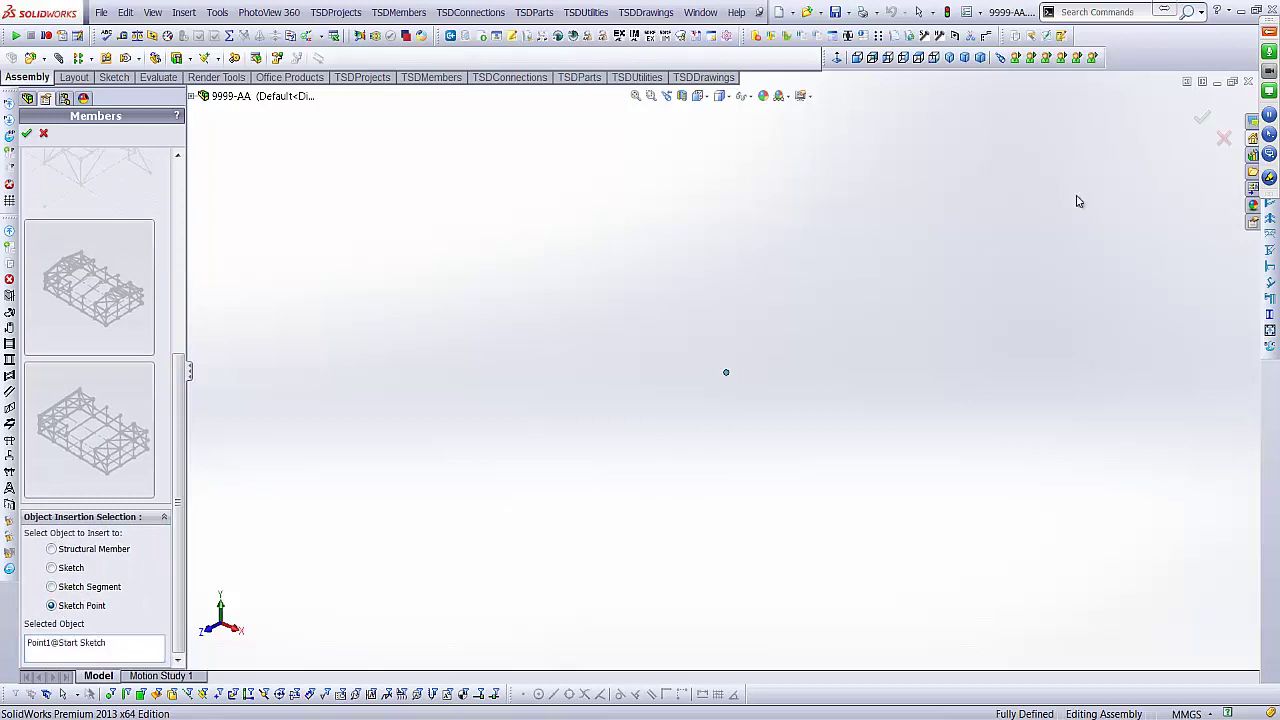
{"action": "left_click", "coordinate": [1202, 117]}
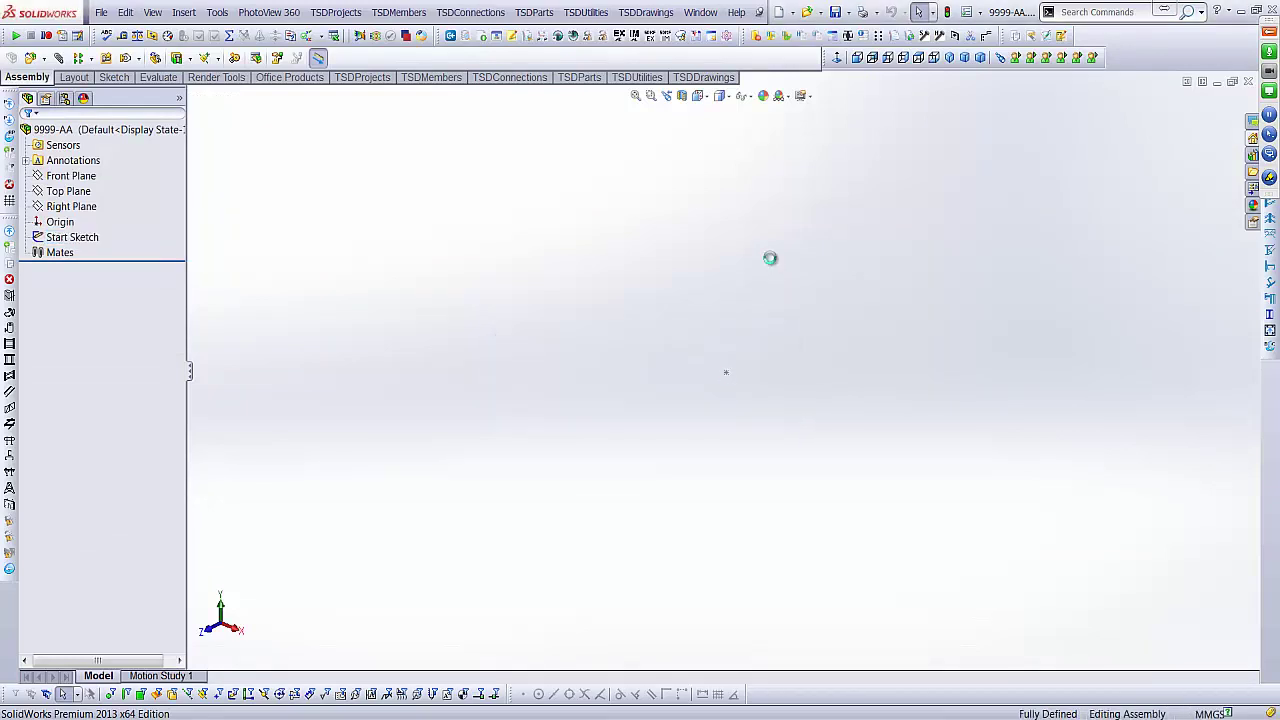
- Insert the first TSD structural frame model using the Sketch Point option on Point1 of Start Sketch, and finish inserting members
{"action": "left_click", "coordinate": [400, 12]}
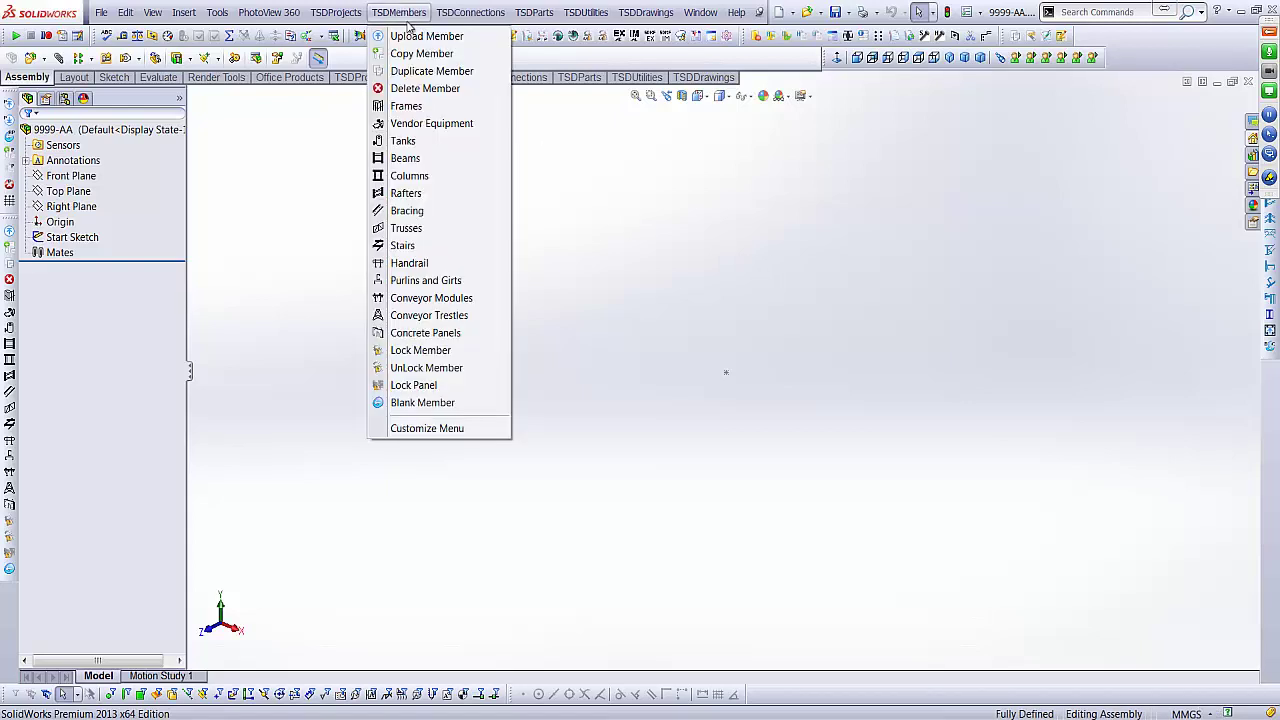
{"action": "left_click", "coordinate": [429, 109]}
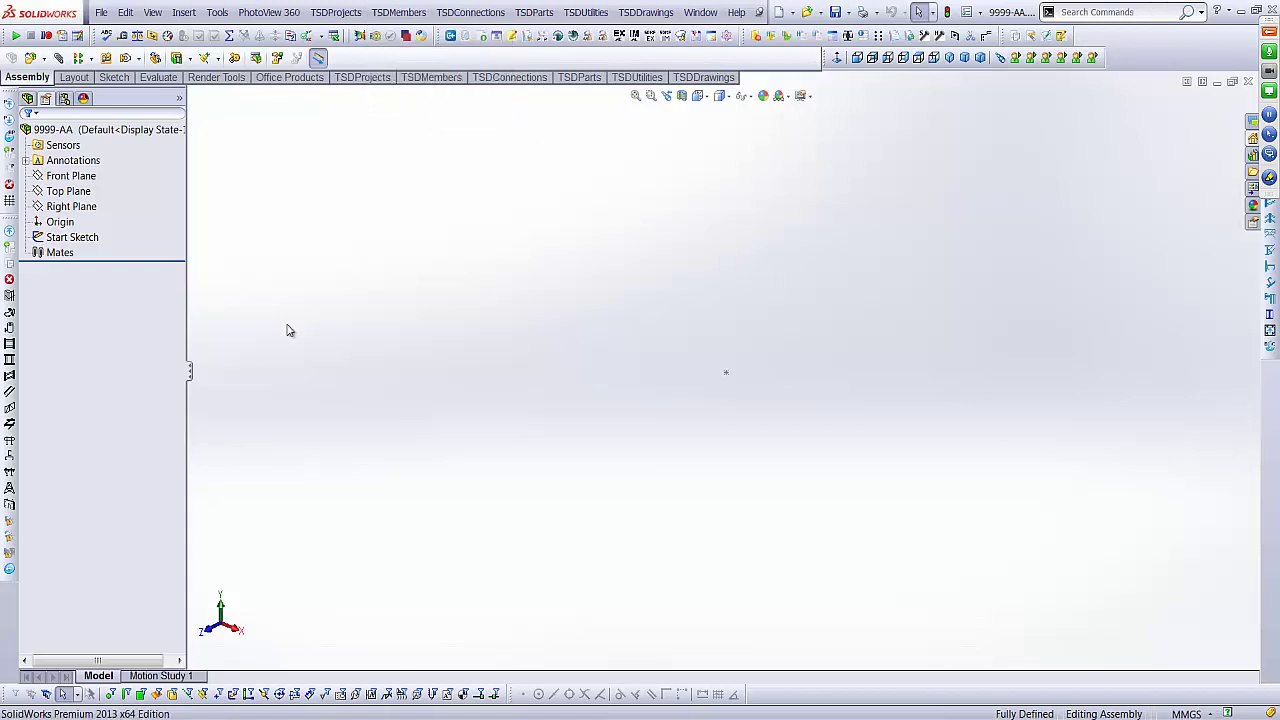
{"action": "scroll", "coordinate": [78, 590], "scroll_direction": "down", "scroll_amount": 6}
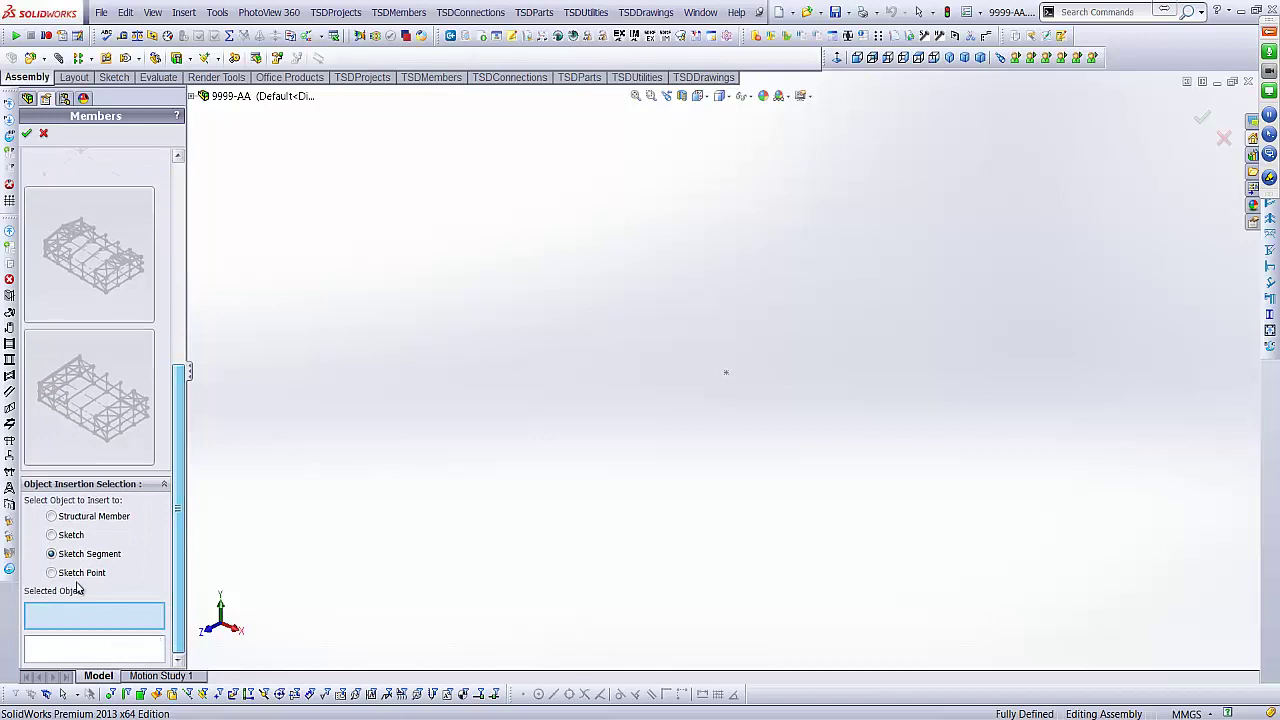
{"action": "left_click", "coordinate": [80, 572]}
{"action": "left_click", "coordinate": [726, 373]}
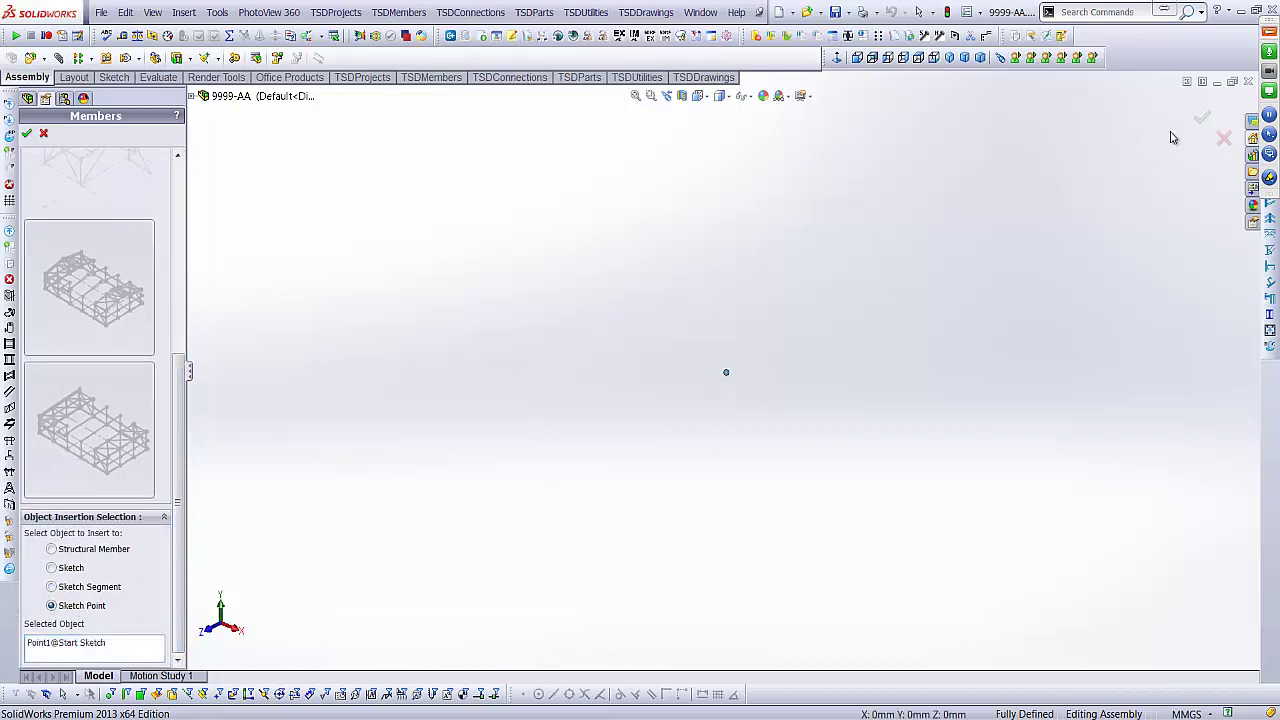
{"action": "left_click", "coordinate": [1195, 113]}
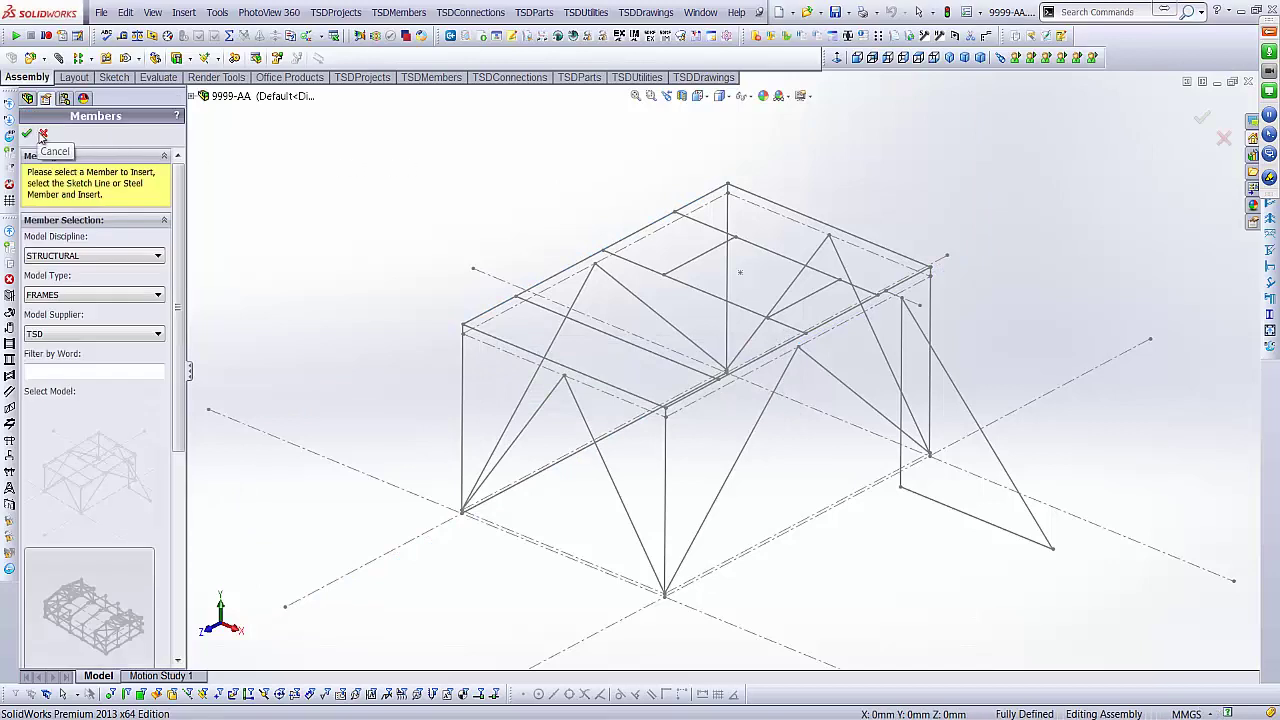
{"action": "left_click", "coordinate": [42, 134]}
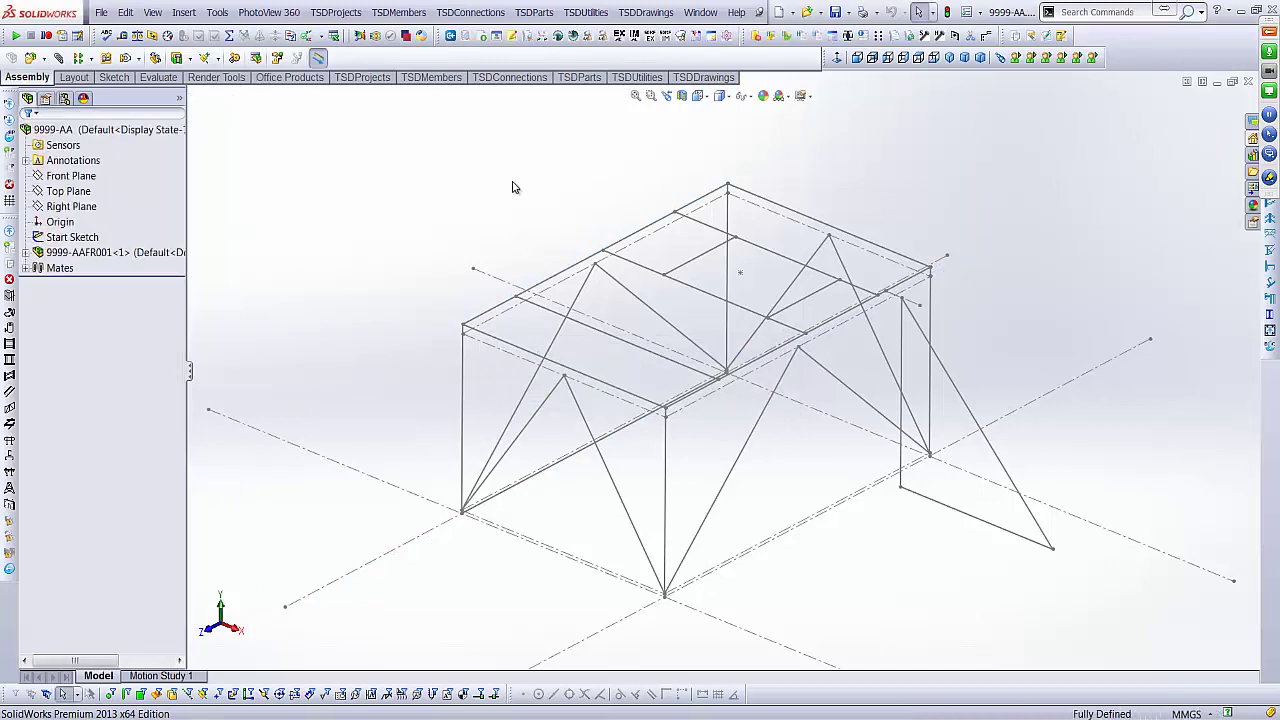
- Check the bill-of-materials exclusion in the component properties of part 9999-AAFR001D01 and its parent assembly 9999-AAFR001
{"action": "left_click", "coordinate": [26, 254]}
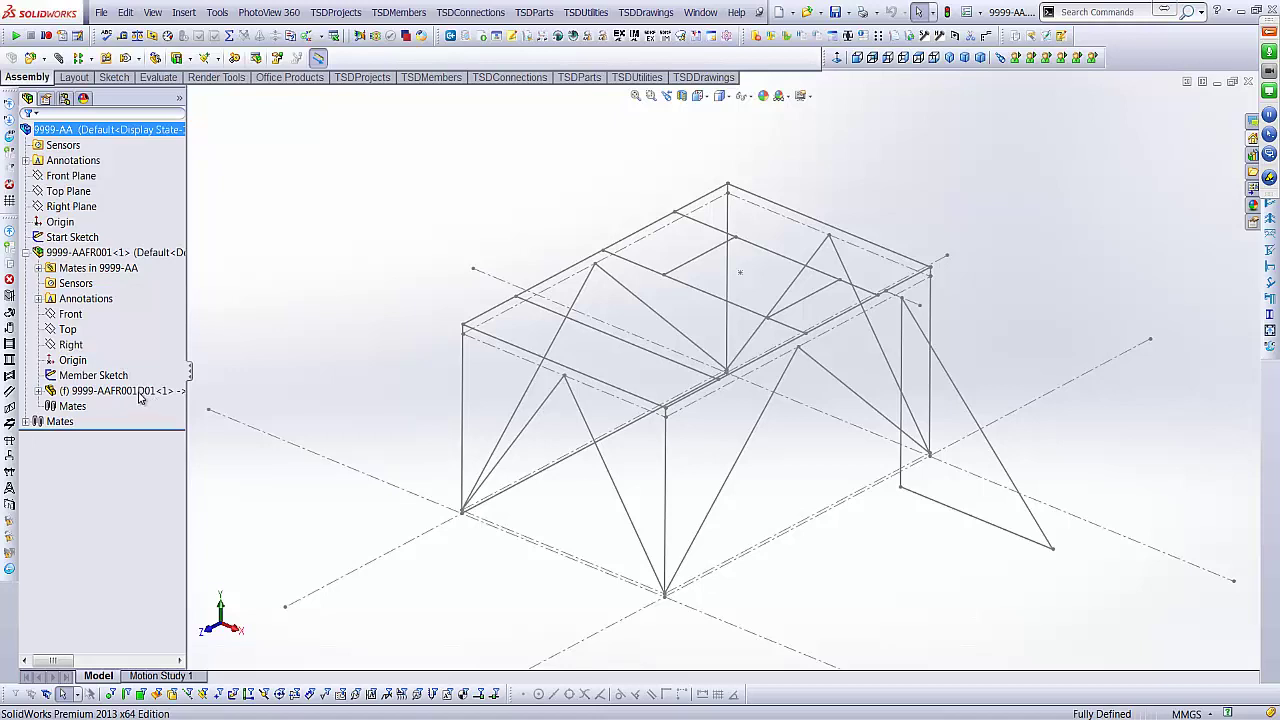
{"action": "right_click", "coordinate": [140, 398]}
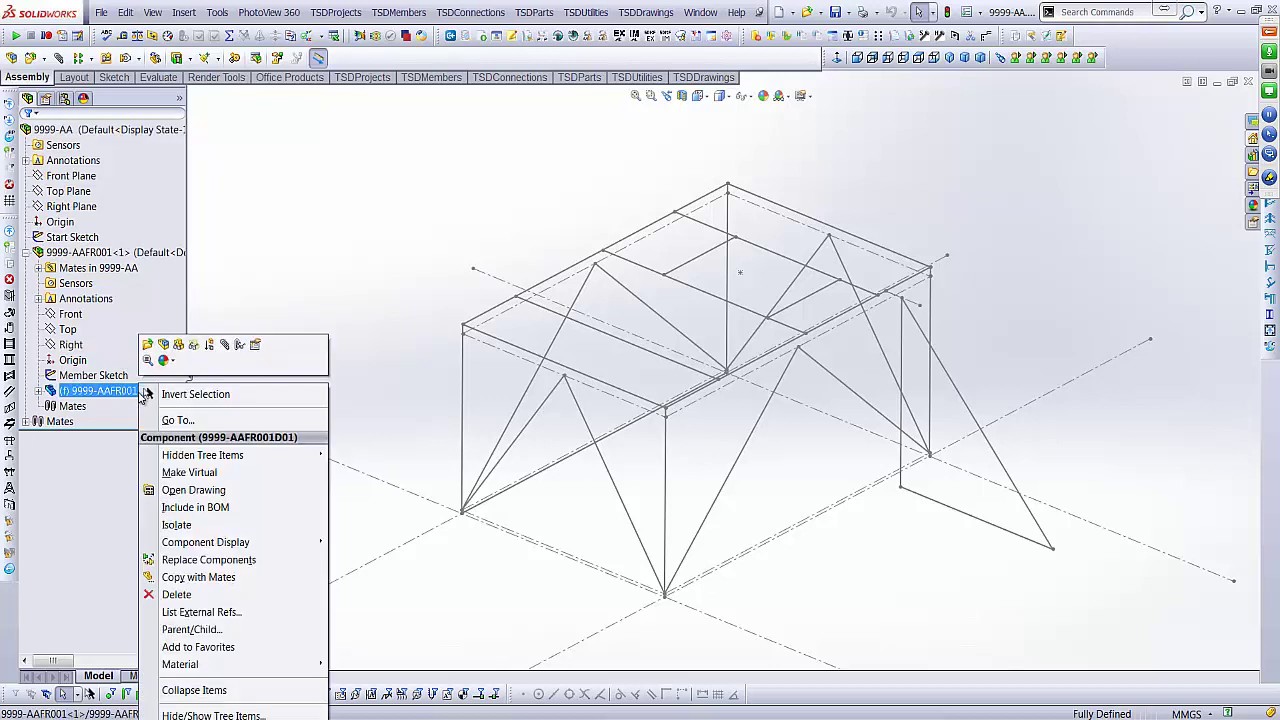
{"action": "left_click", "coordinate": [240, 345]}
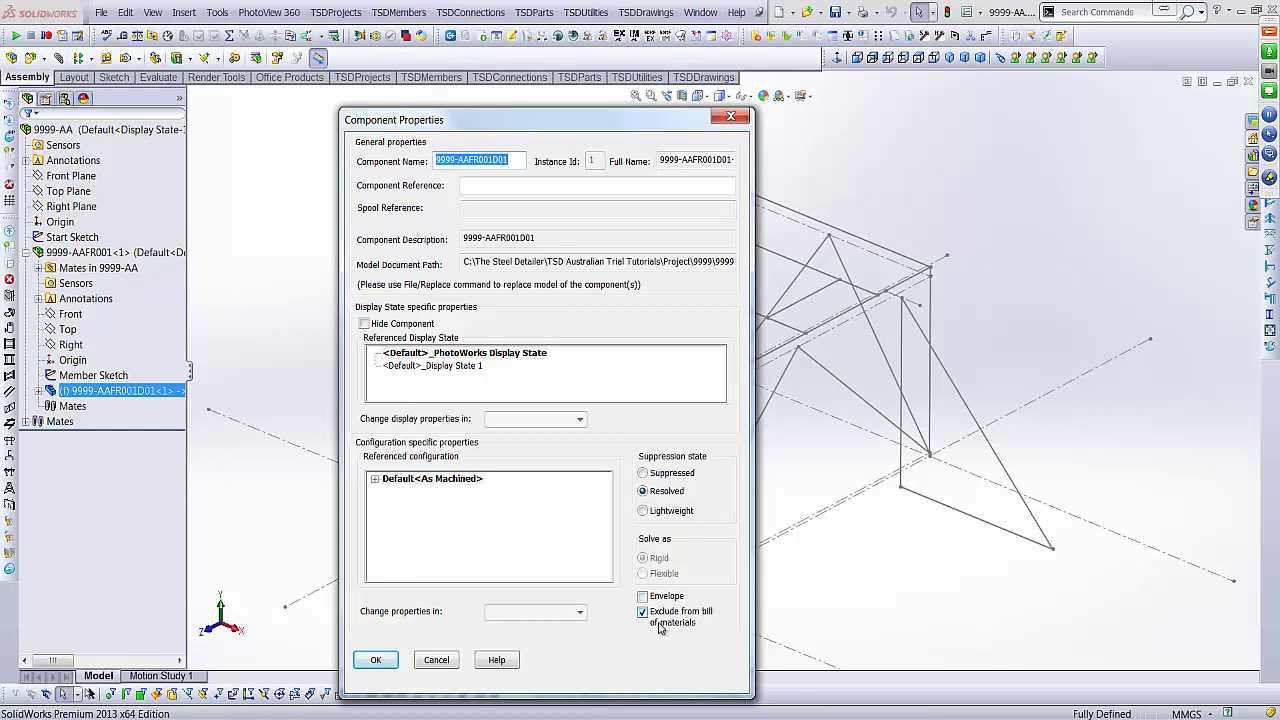
{"action": "left_click", "coordinate": [436, 660]}
{"action": "right_click", "coordinate": [148, 256]}
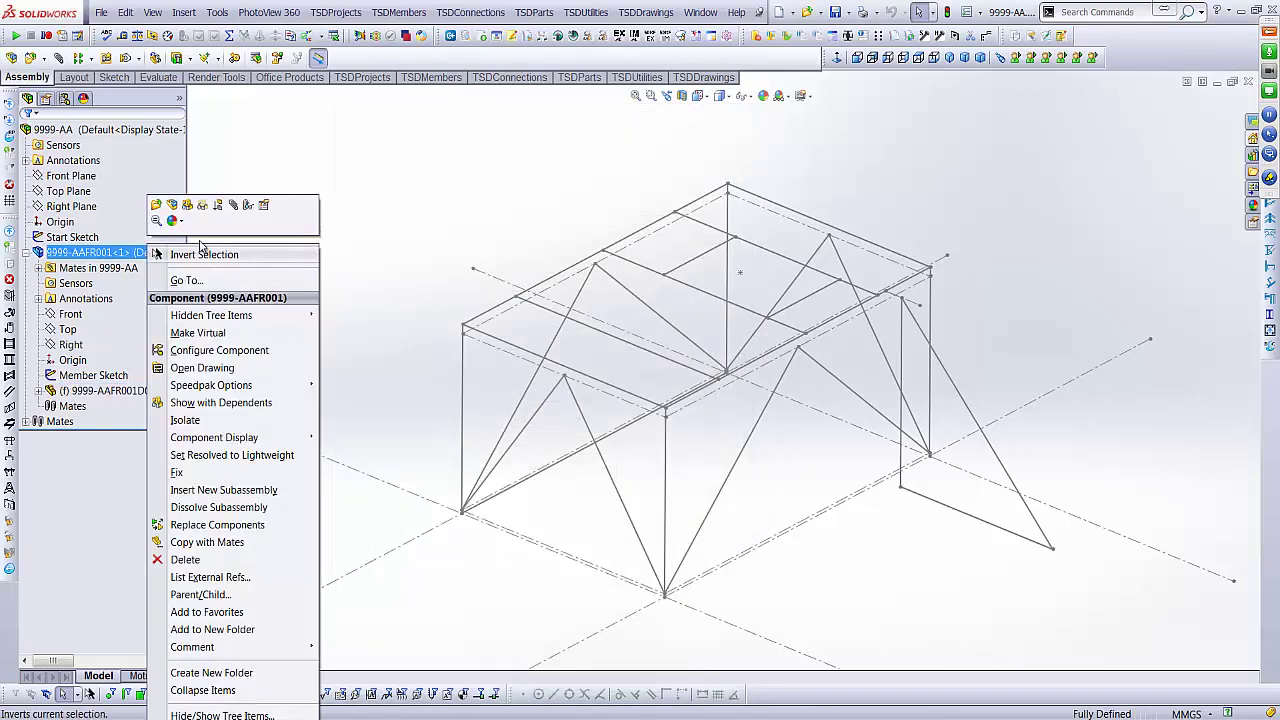
{"action": "left_click", "coordinate": [246, 203]}
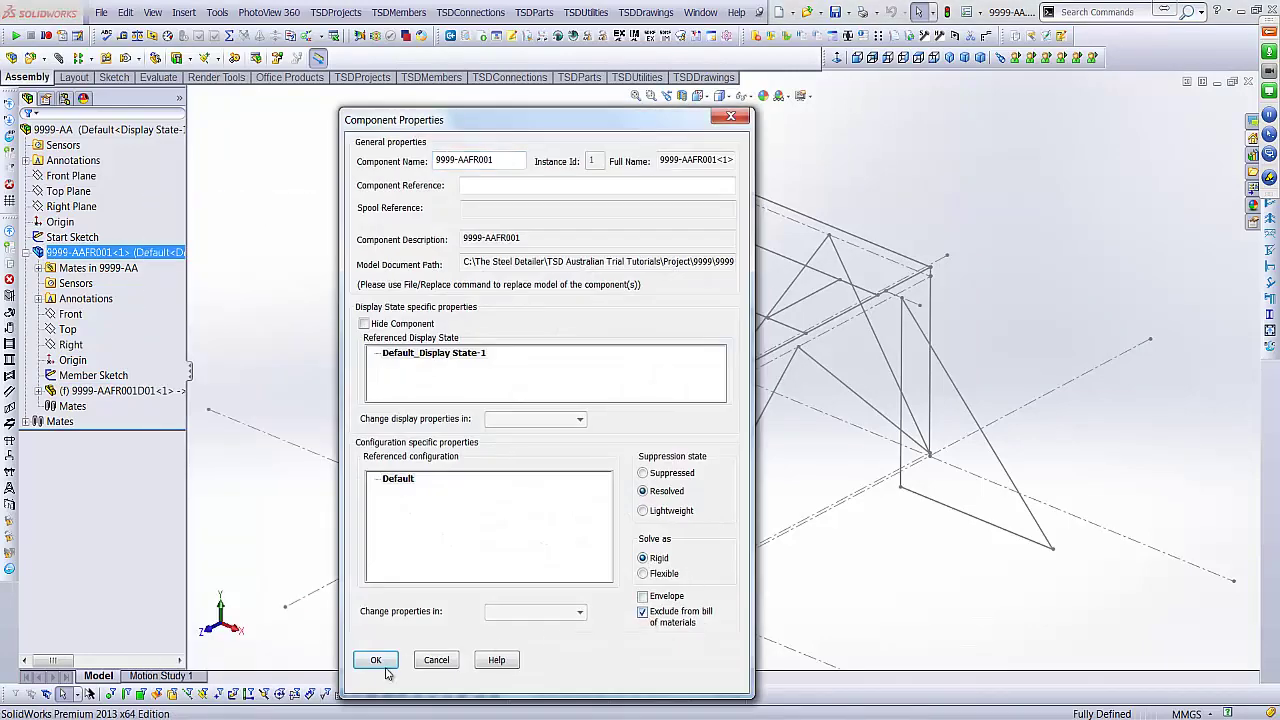
{"action": "left_click", "coordinate": [376, 660]}
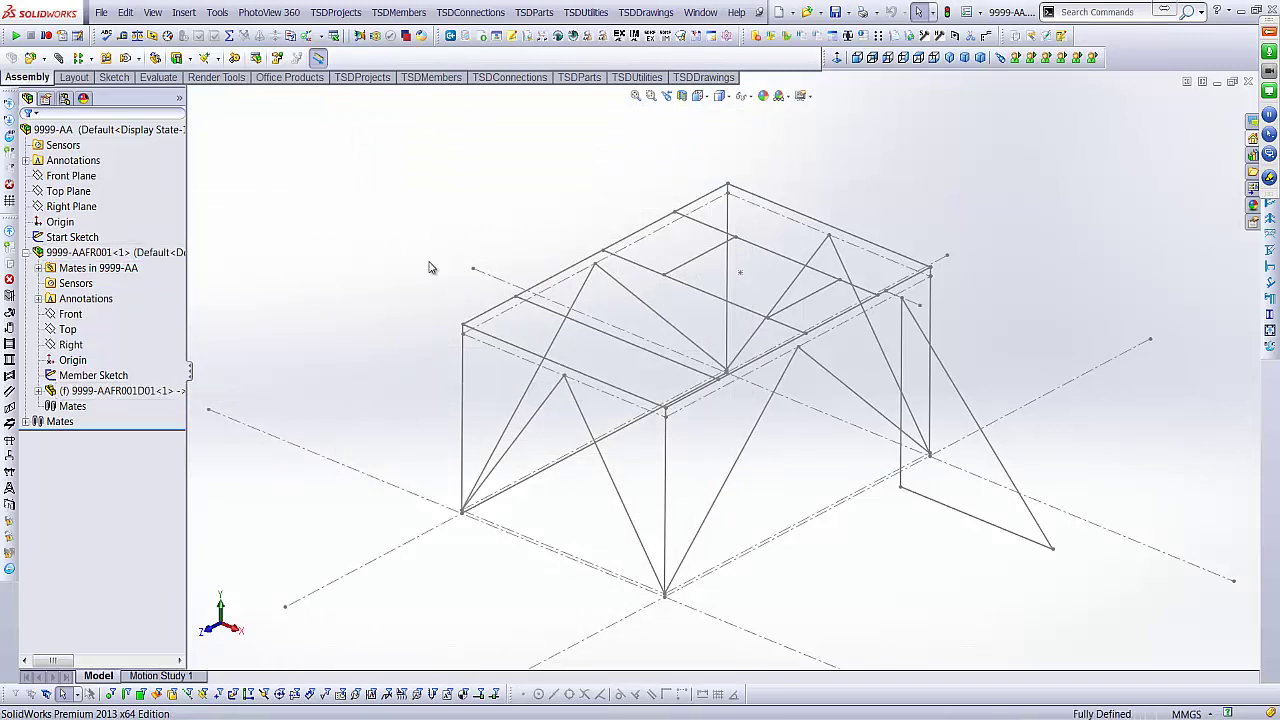
- Open the frame's part 9999-AAFR001D01 on its own and display the dimensions of the Level 1 Beam Sketch
{"action": "right_click", "coordinate": [133, 392]}
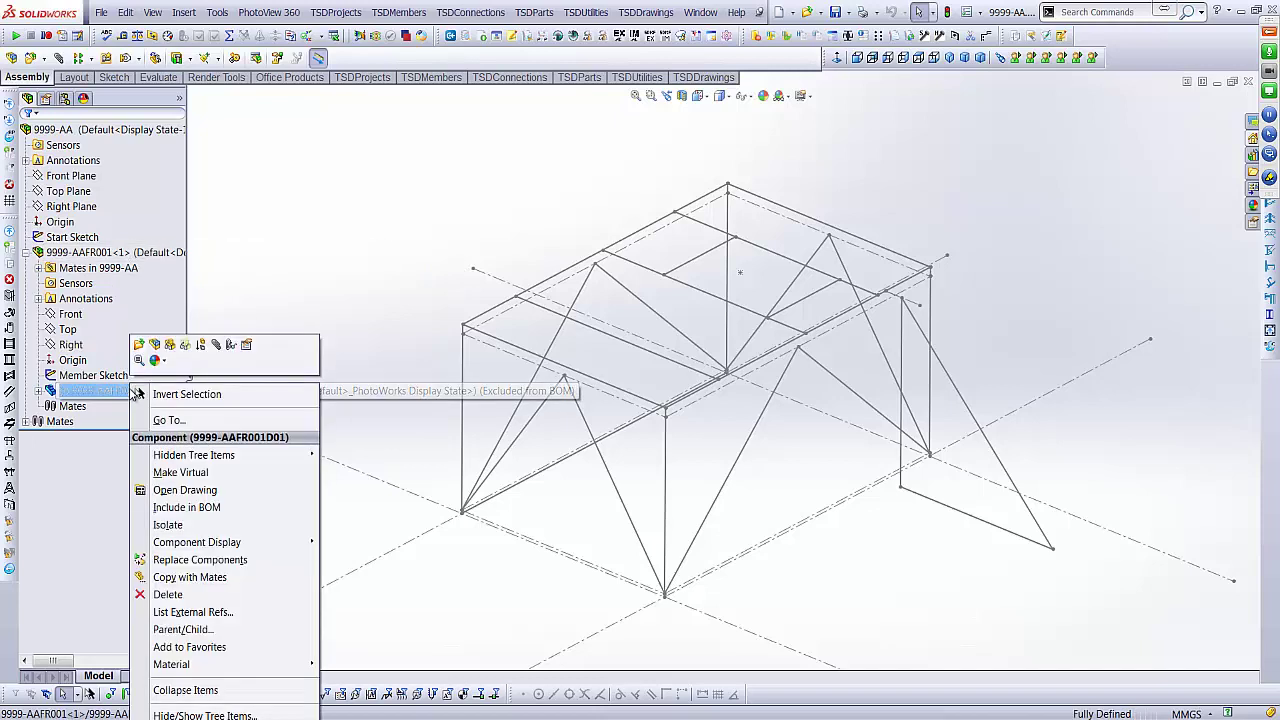
{"action": "key", "text": "Escape"}
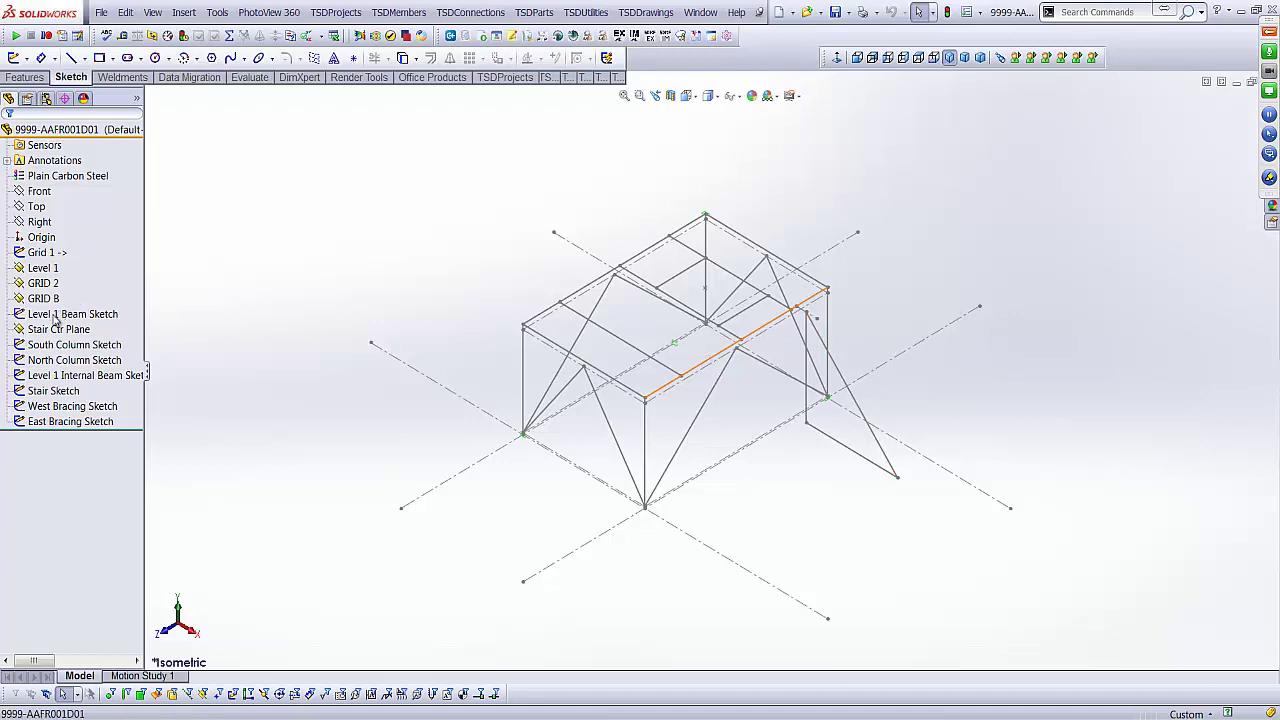
{"action": "left_click", "coordinate": [56, 318]}
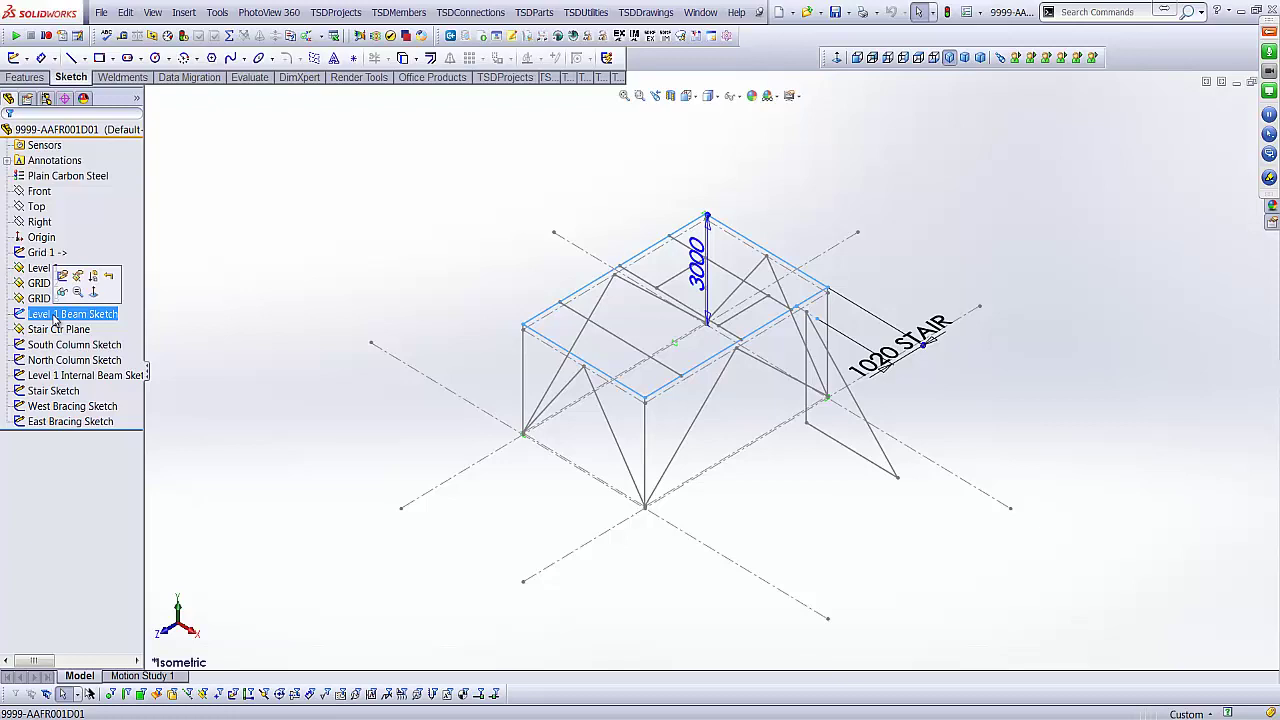
- Roll the part's feature history back to just after Grid 1 and display that sketch's grid dimensions
{"action": "mouse_move", "coordinate": [145, 412]}
{"action": "left_mouse_down"}
{"action": "mouse_move", "coordinate": [184, 435]}
{"action": "mouse_move", "coordinate": [157, 262]}
{"action": "left_mouse_up"}
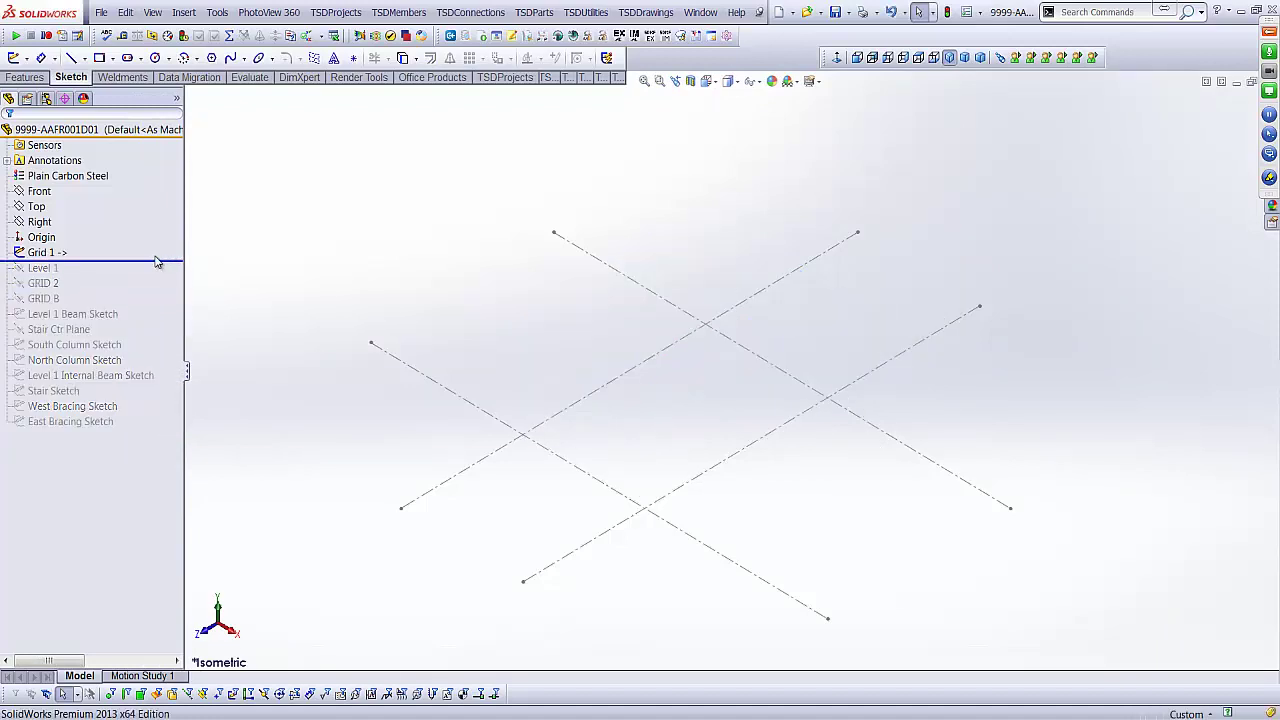
{"action": "left_click", "coordinate": [42, 255]}
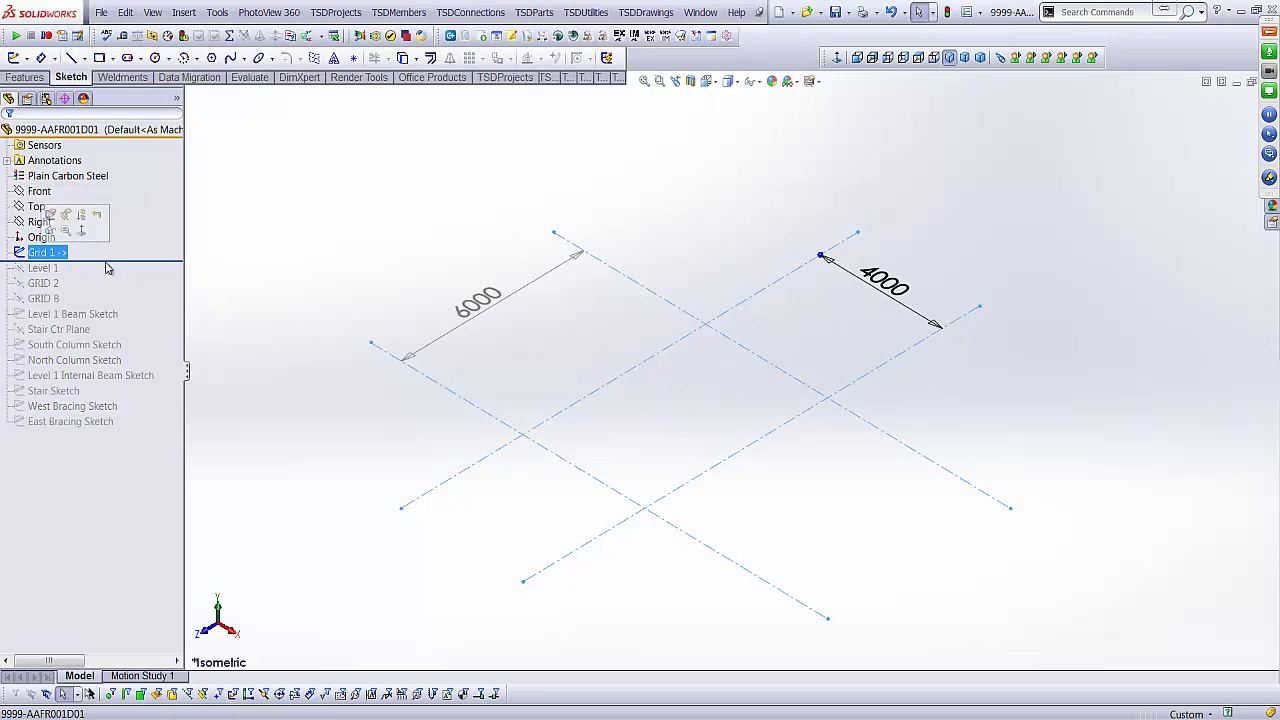
{"action": "left_click", "coordinate": [194, 243]}
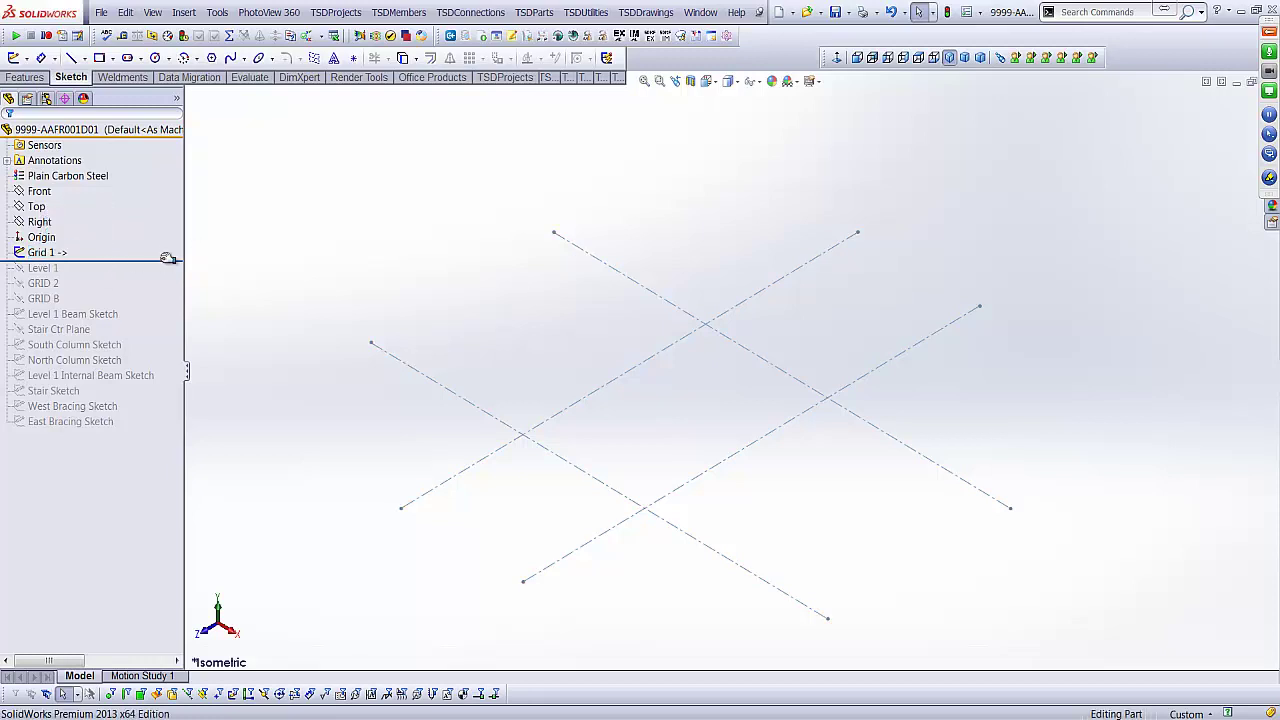
- Roll the history forward through the Level 1, GRID 2 and GRID B planes, and inspect the GRID 2 plane up close
{"action": "left_click_drag", "start_coordinate": [165, 270], "coordinate": [140, 306]}
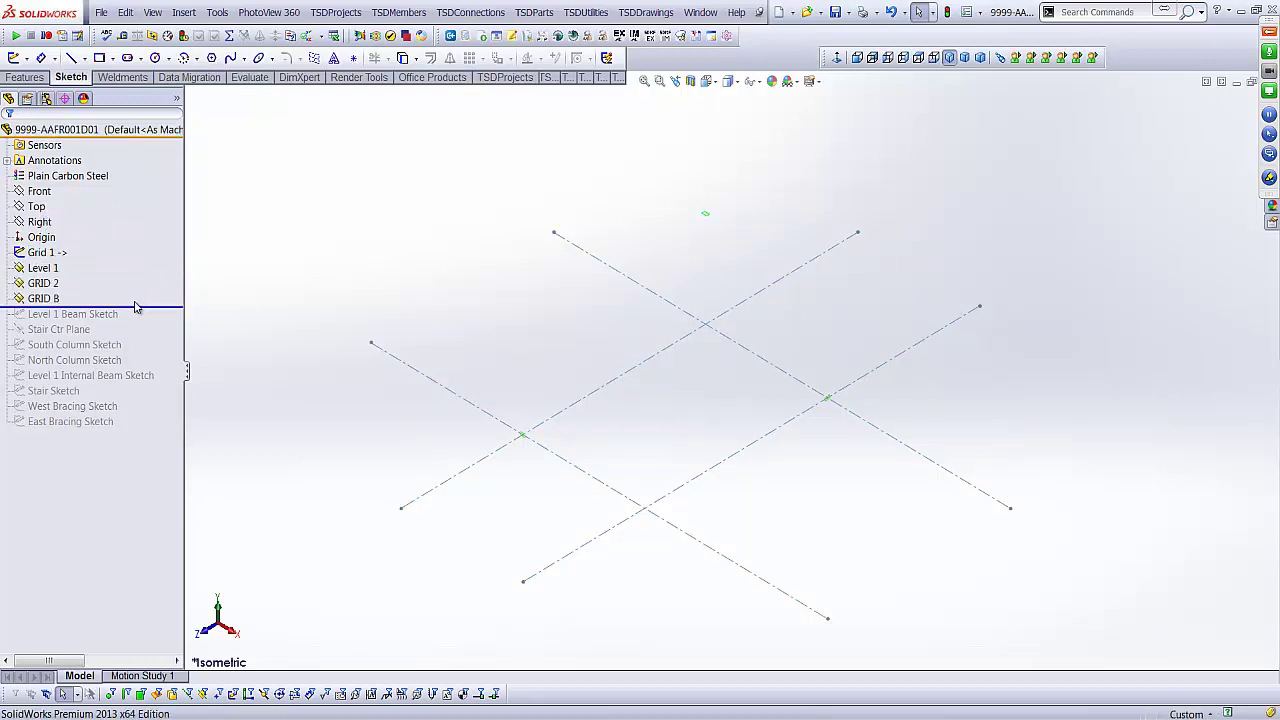
{"action": "left_click", "coordinate": [55, 284]}
{"action": "scroll", "coordinate": [580, 410], "scroll_direction": "down", "scroll_amount": 5}
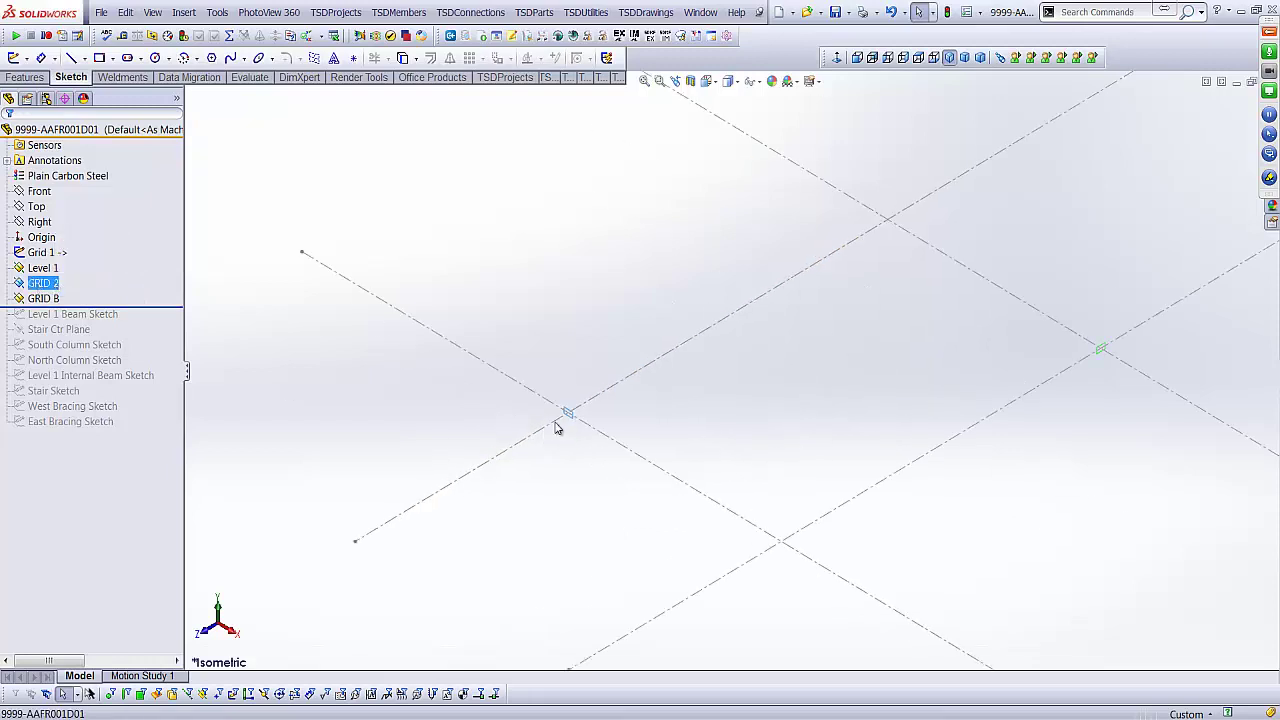
{"action": "scroll", "coordinate": [946, 317], "scroll_direction": "up", "scroll_amount": 5}
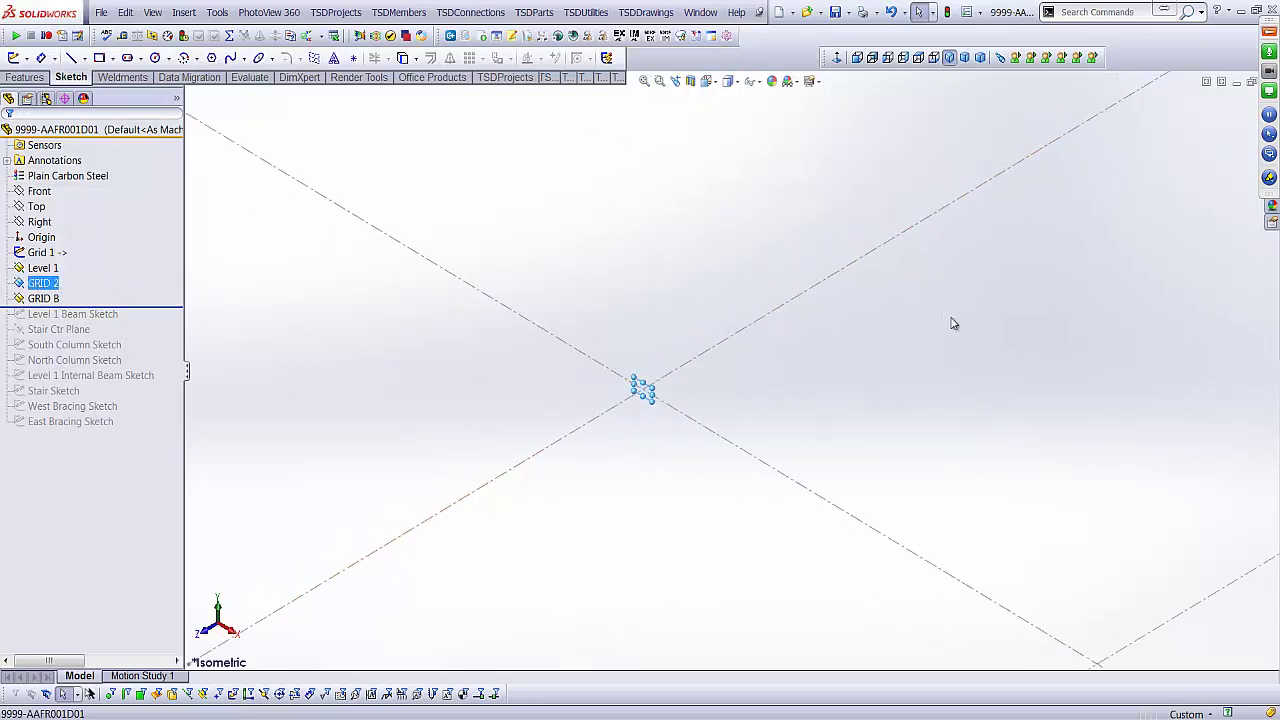
{"action": "scroll", "coordinate": [1005, 348], "scroll_direction": "up", "scroll_amount": 3}
{"action": "scroll", "coordinate": [862, 362], "scroll_direction": "down", "scroll_amount": 4}
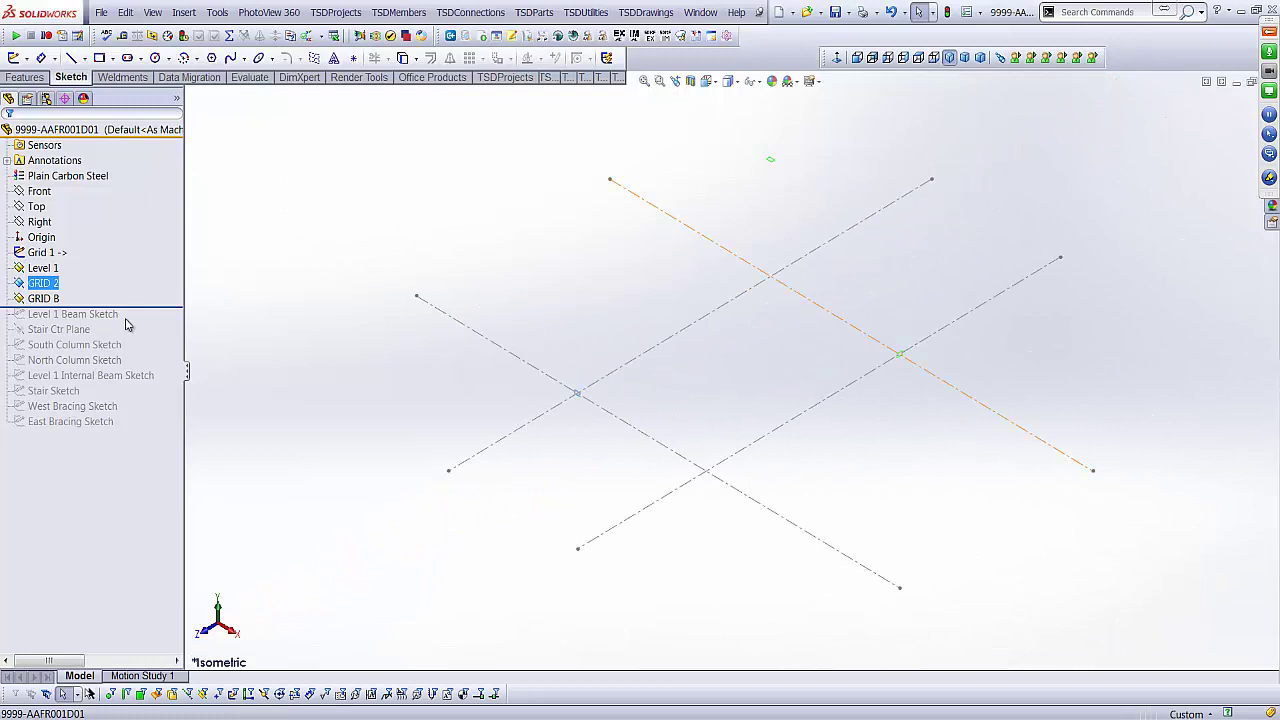
- Roll the history forward through the Level 1 Beam Sketch, Stair Ctr Plane and South Column Sketch, highlighting the beam sketch and stair plane on the way
{"action": "left_click_drag", "start_coordinate": [137, 308], "coordinate": [137, 322]}
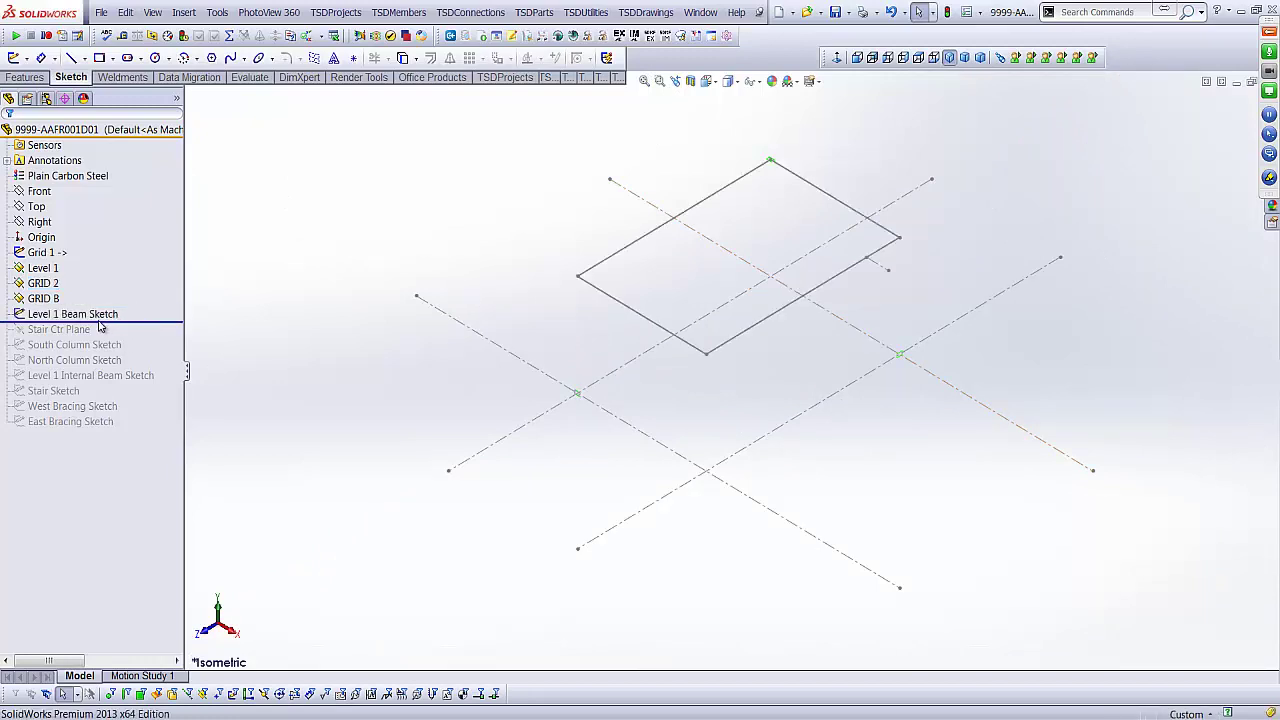
{"action": "left_click", "coordinate": [99, 321]}
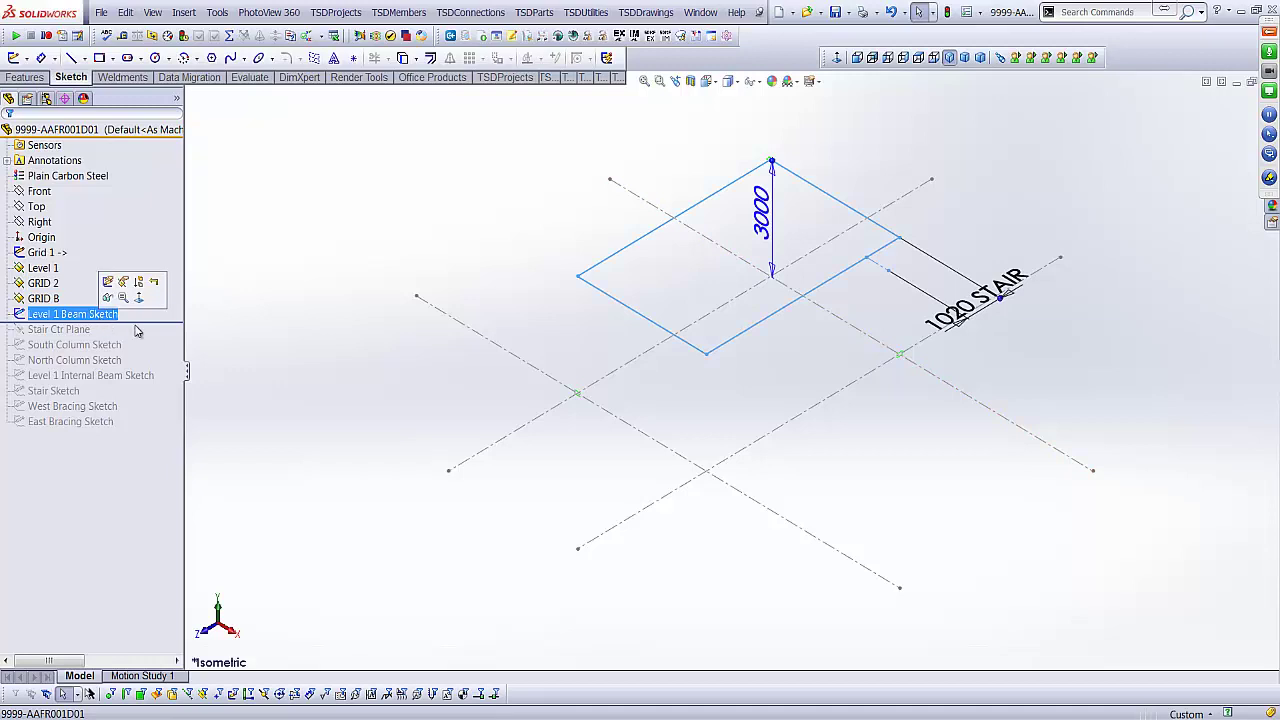
{"action": "left_click_drag", "start_coordinate": [147, 323], "coordinate": [141, 340]}
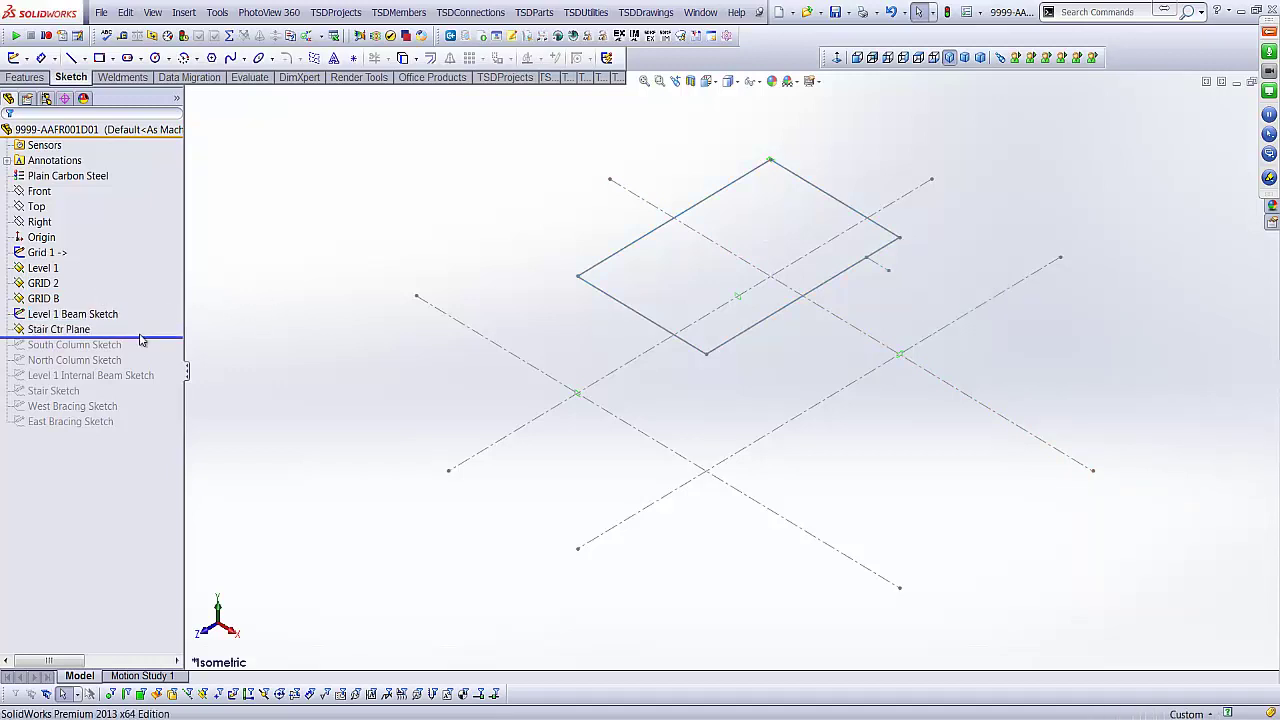
{"action": "left_click", "coordinate": [136, 334]}
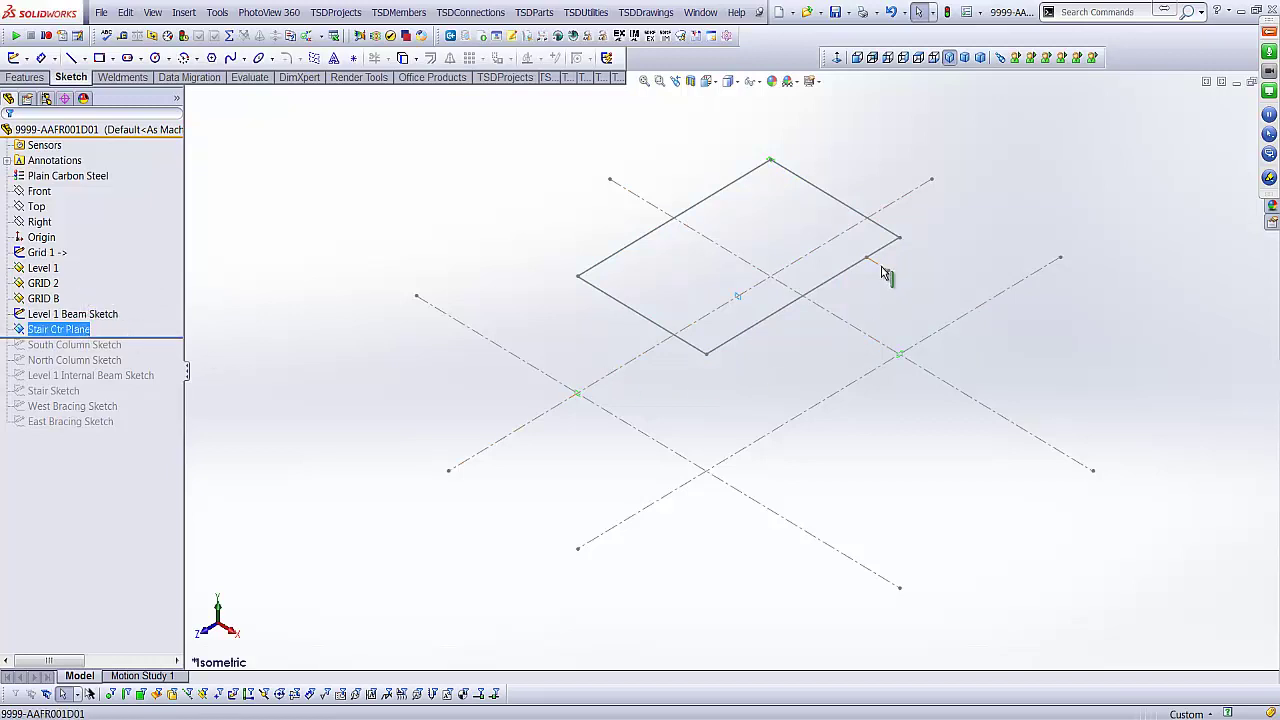
{"action": "left_click_drag", "start_coordinate": [157, 337], "coordinate": [151, 349]}
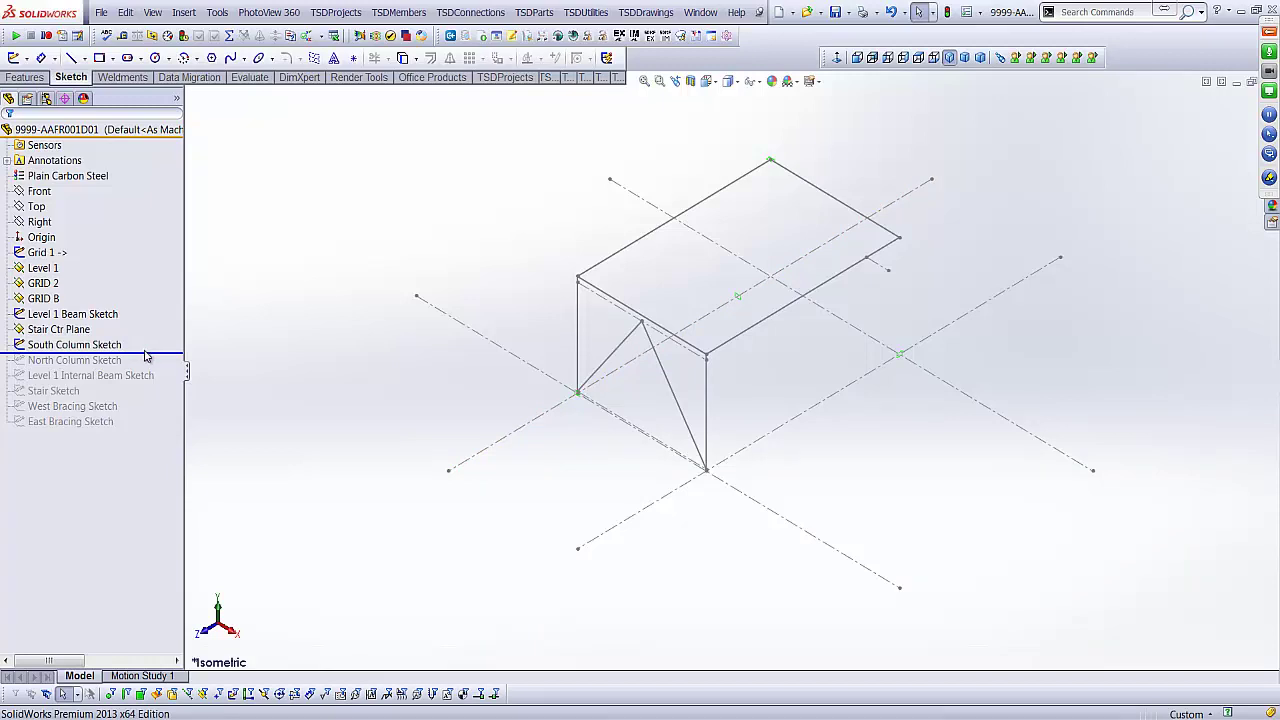
- Roll the history forward past the East Bracing Sketch, and inspect the South Column Sketch lines and their end points up close
{"action": "mouse_move", "coordinate": [146, 355]}
{"action": "left_mouse_down"}
{"action": "mouse_move", "coordinate": [167, 369]}
{"action": "mouse_move", "coordinate": [155, 430]}
{"action": "left_mouse_up"}
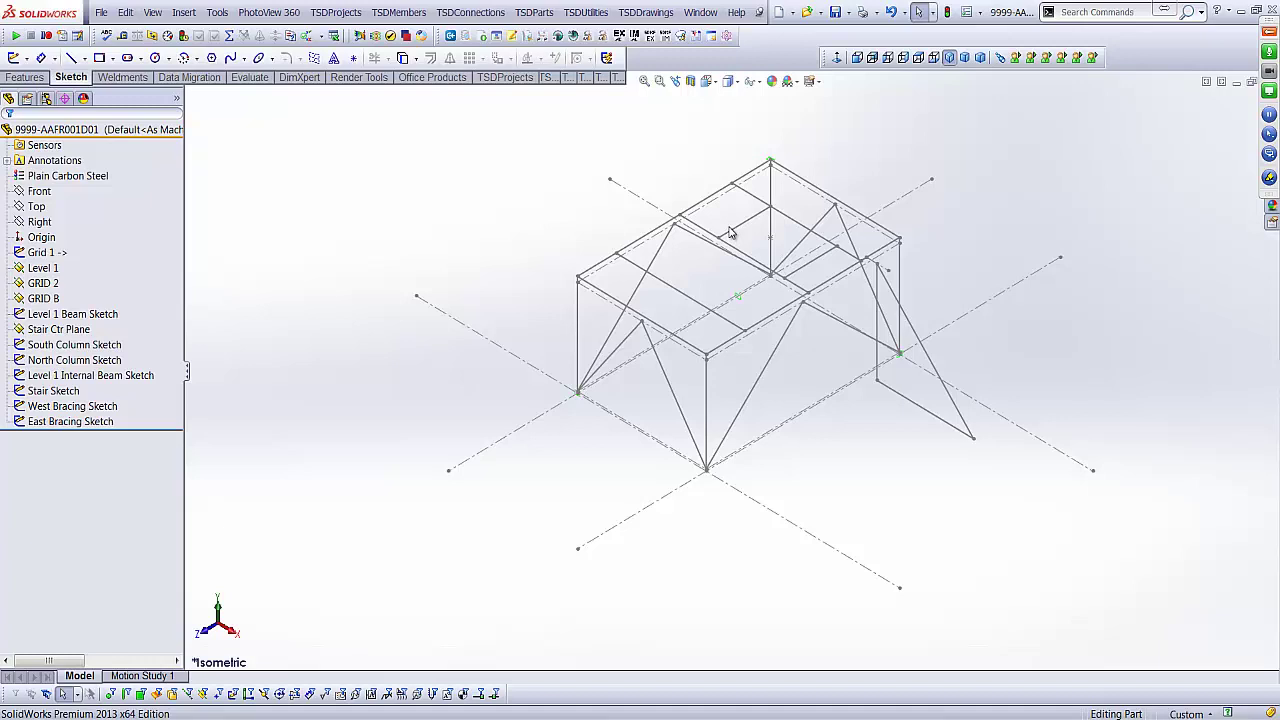
{"action": "scroll", "coordinate": [700, 360], "scroll_direction": "down", "scroll_amount": 6}
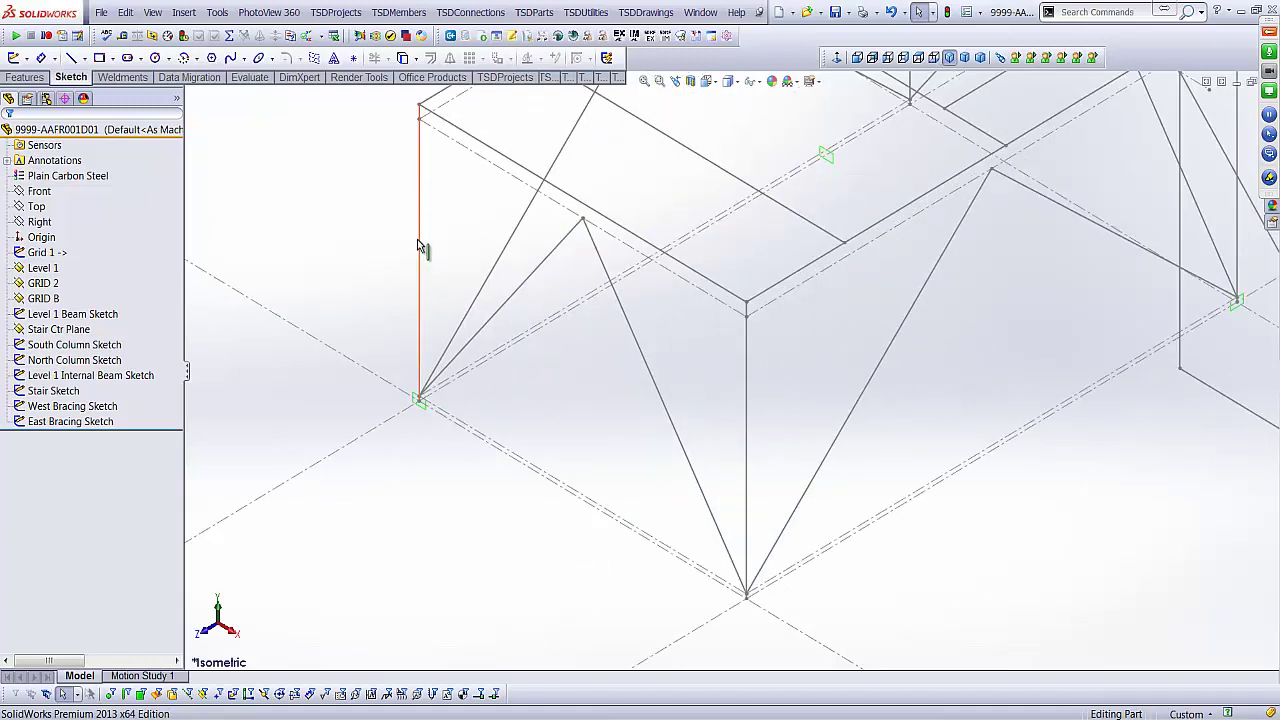
{"action": "left_click", "coordinate": [419, 247]}
{"action": "left_click", "coordinate": [746, 401]}
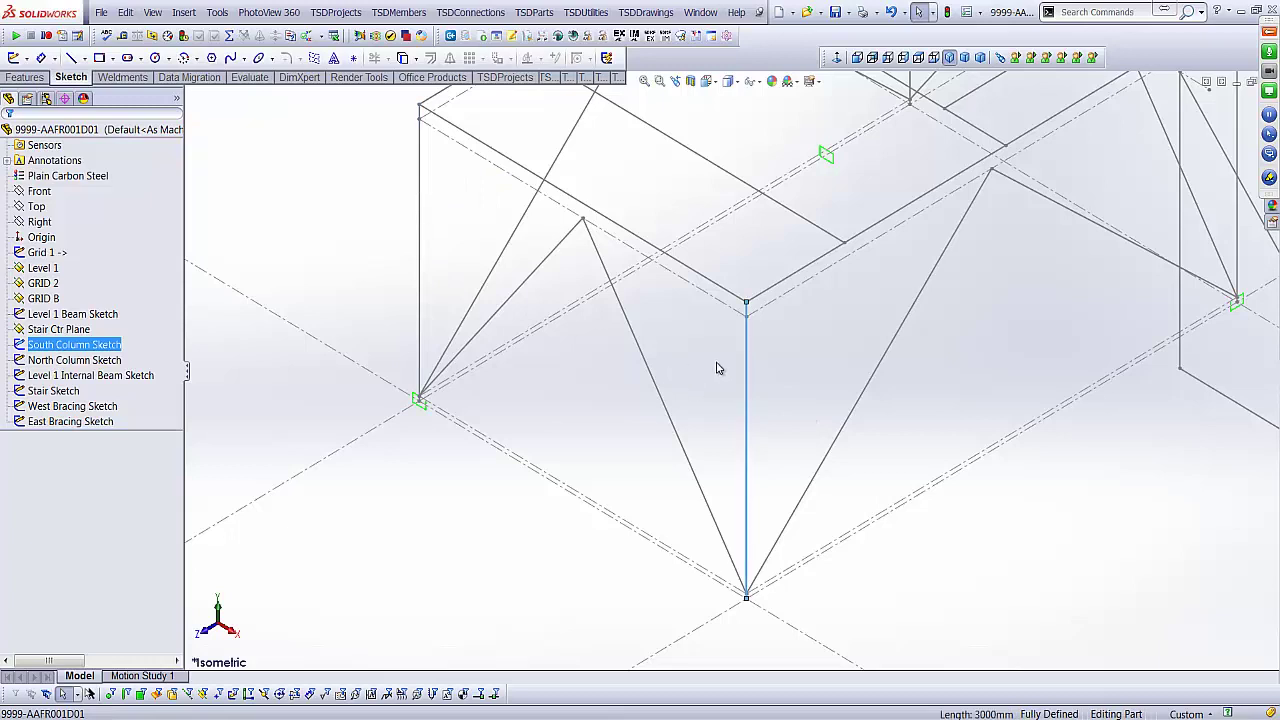
{"action": "left_click", "coordinate": [674, 361]}
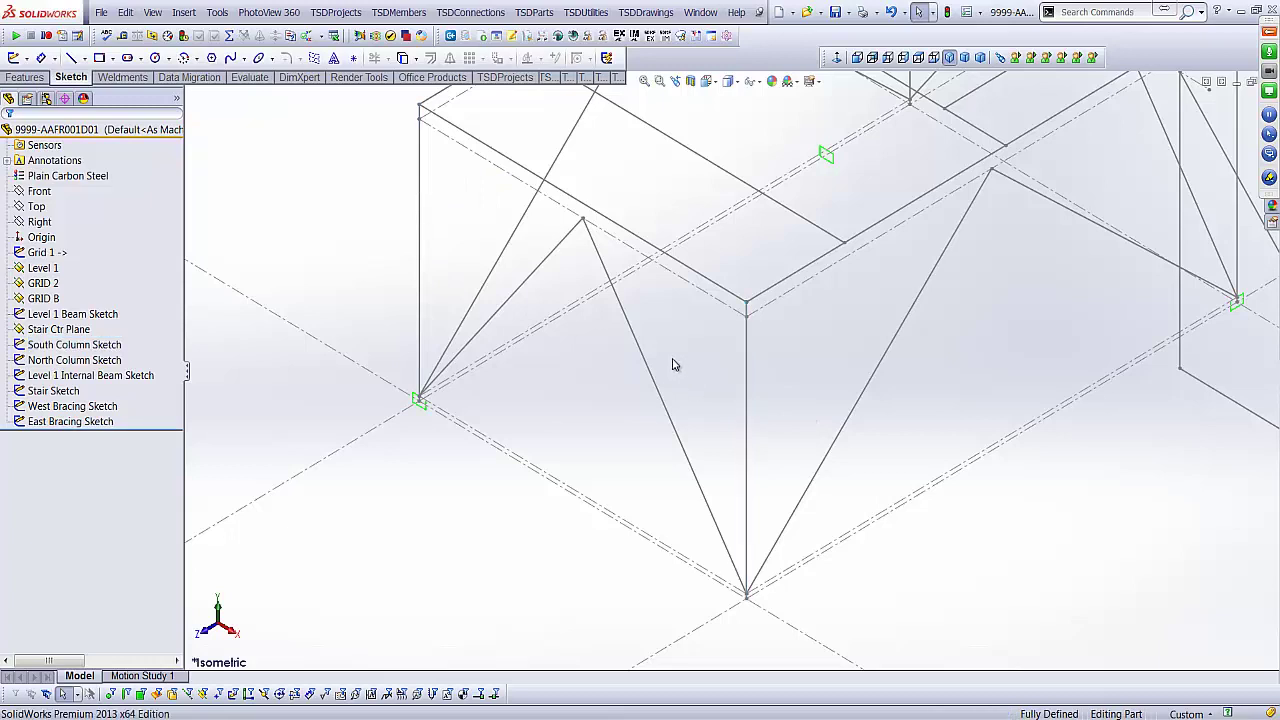
{"action": "left_click", "coordinate": [419, 401]}
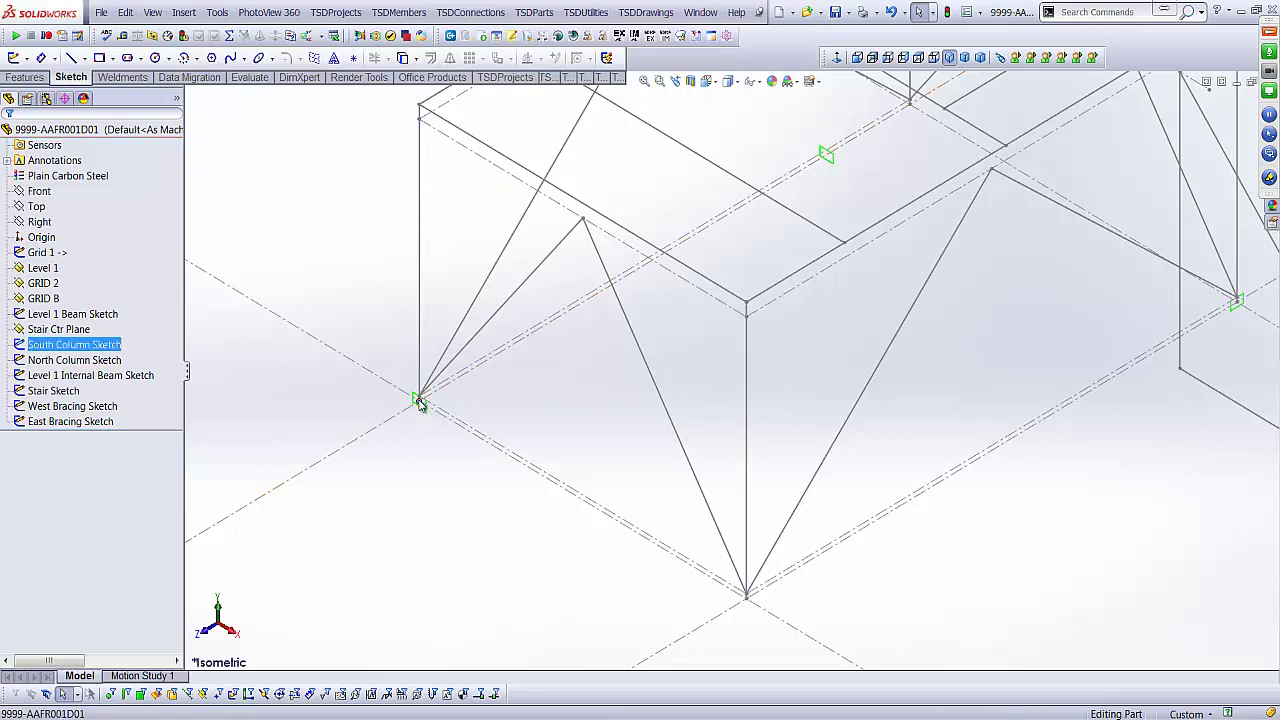
{"action": "left_click", "coordinate": [421, 112]}
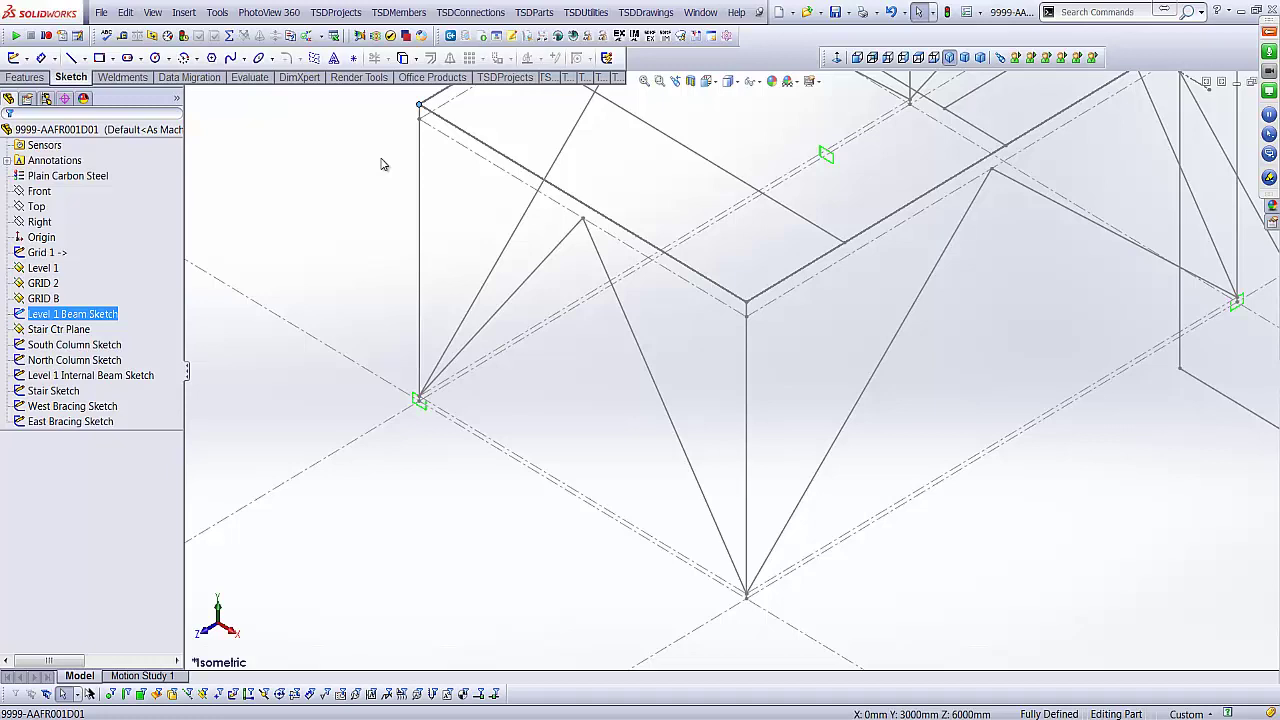
{"action": "left_click", "coordinate": [390, 190]}
{"action": "scroll", "coordinate": [412, 210], "scroll_direction": "up", "scroll_amount": 3}
{"action": "scroll", "coordinate": [474, 251], "scroll_direction": "down", "scroll_amount": 2}
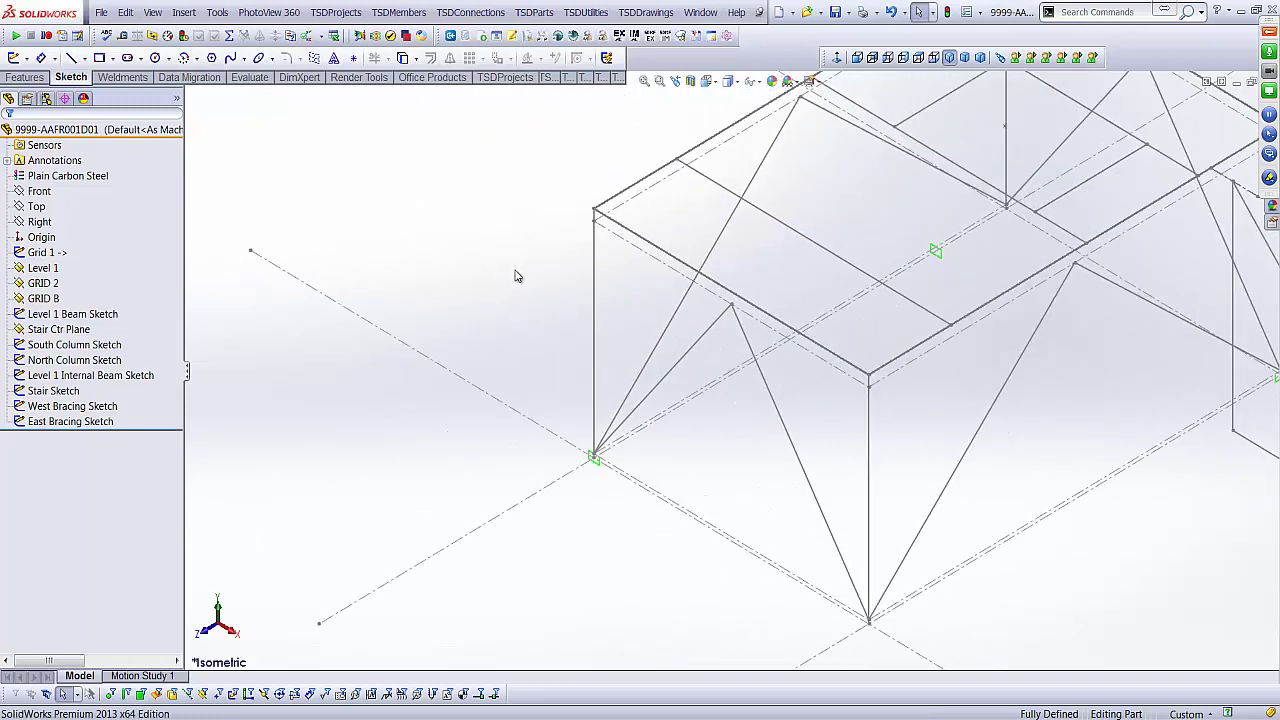
{"action": "left_click", "coordinate": [399, 12]}
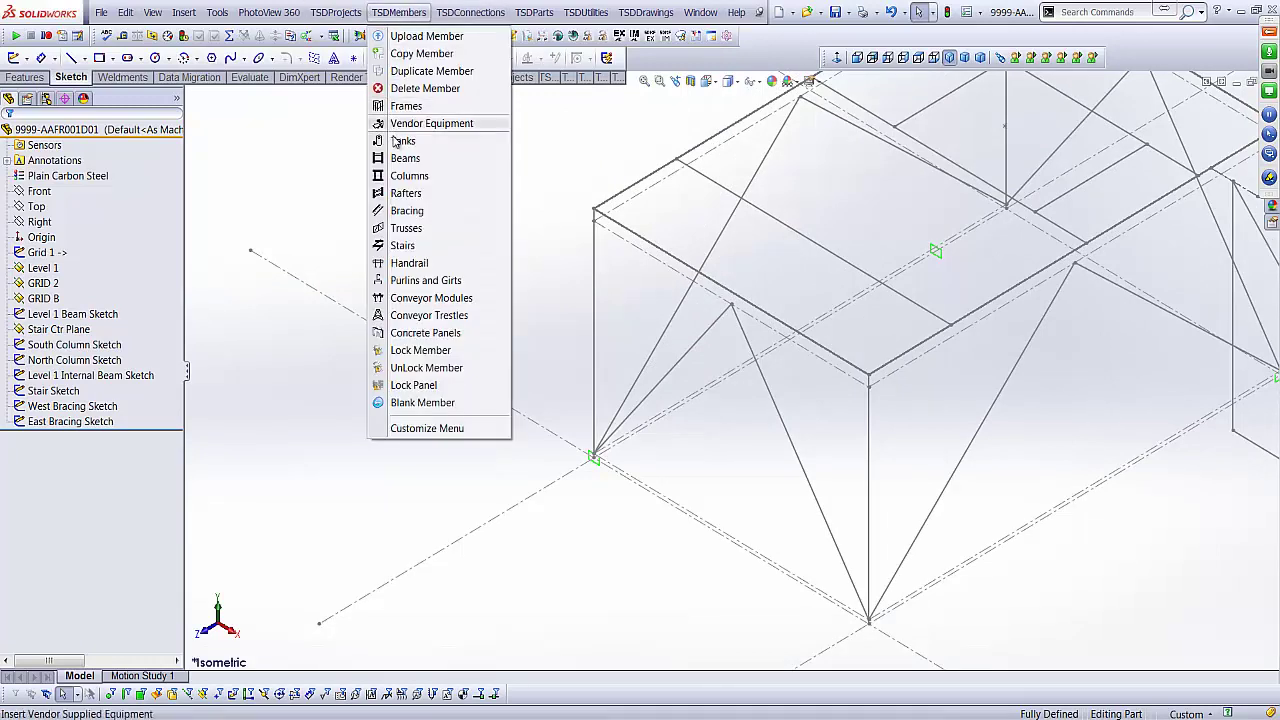
{"action": "left_click", "coordinate": [405, 175]}
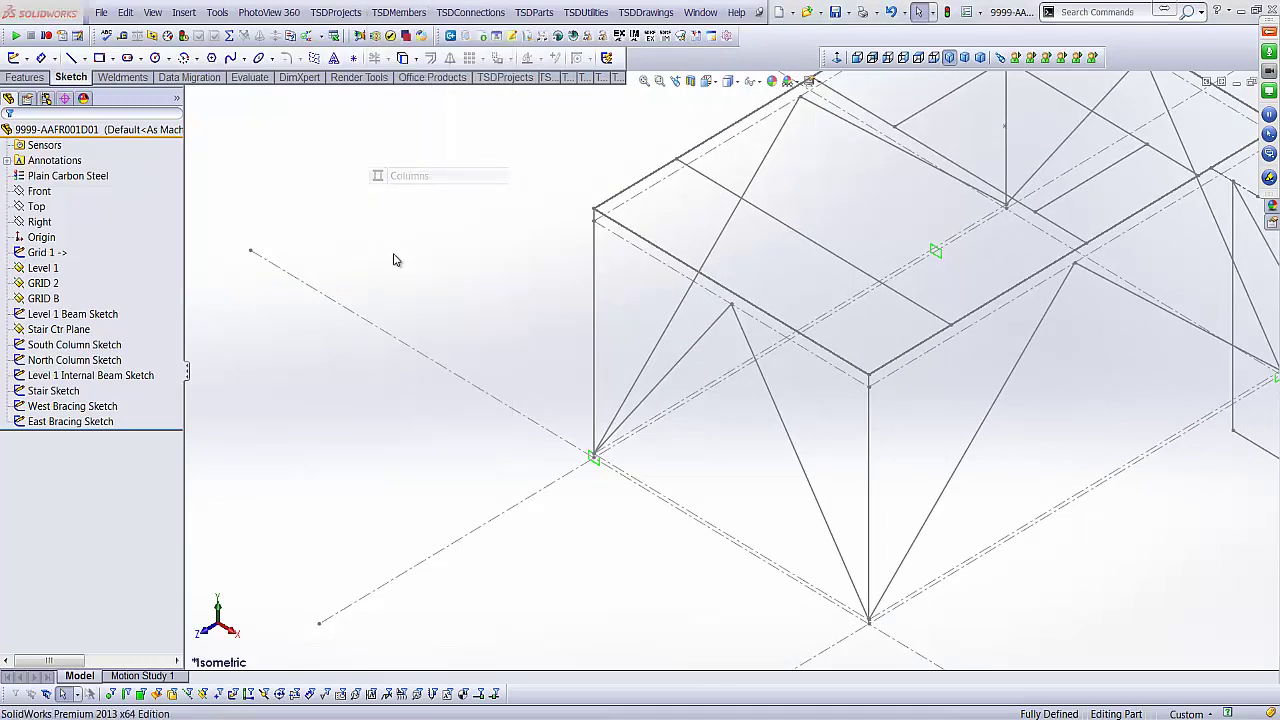
{"action": "left_click", "coordinate": [755, 373]}
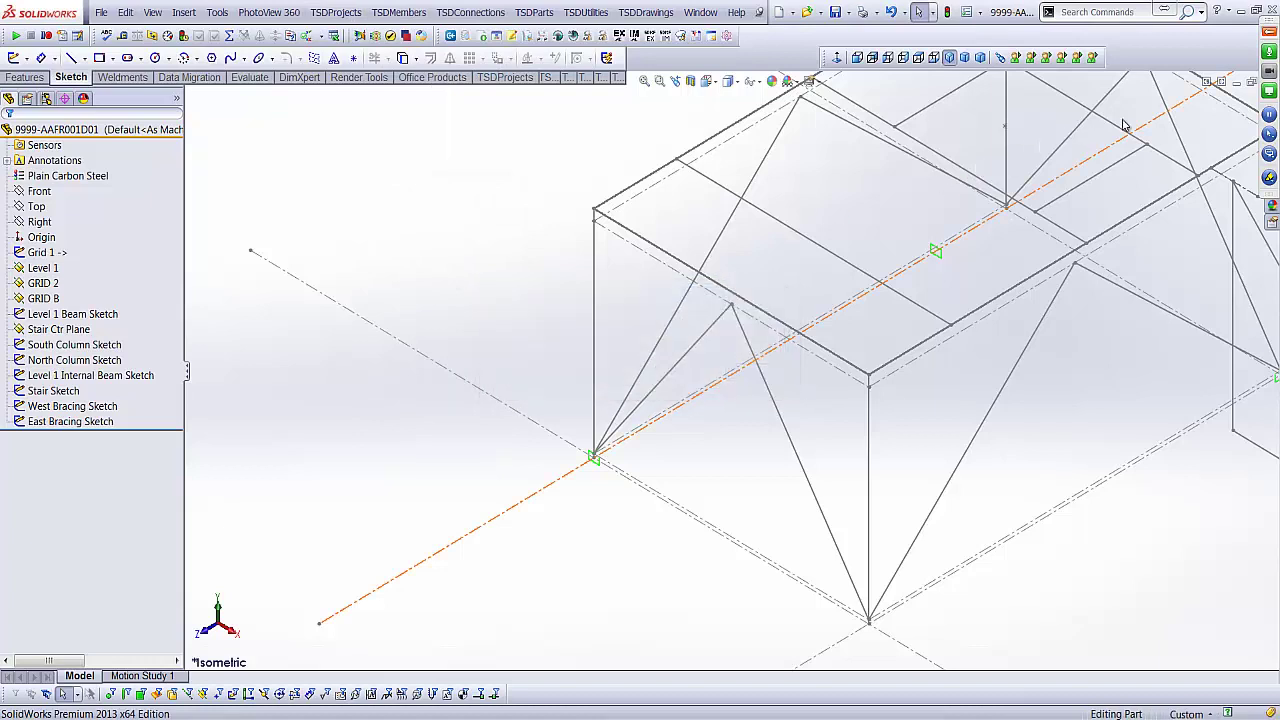
{"action": "key", "text": "f"}
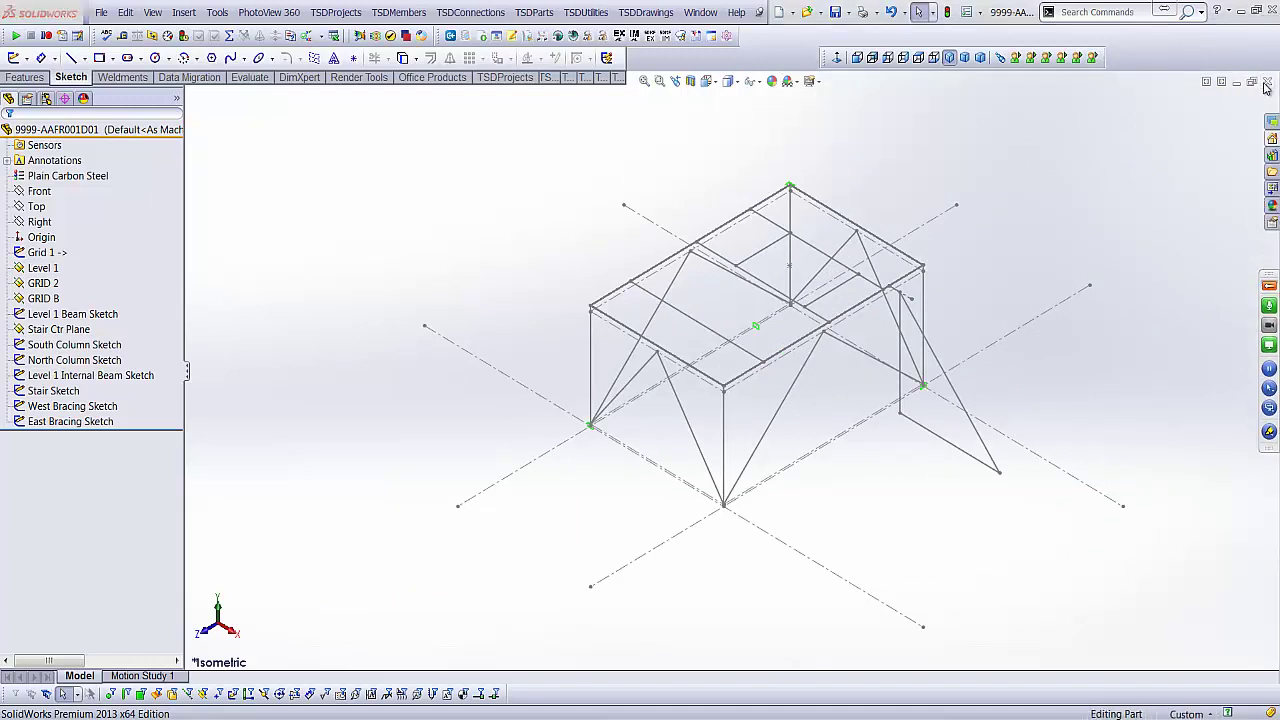
- Close the part to return to assembly 9999-AA and insert a TSD structural column on the frame's outer South Column Sketch line
{"action": "left_click", "coordinate": [1265, 84]}
{"action": "left_click", "coordinate": [641, 368]}
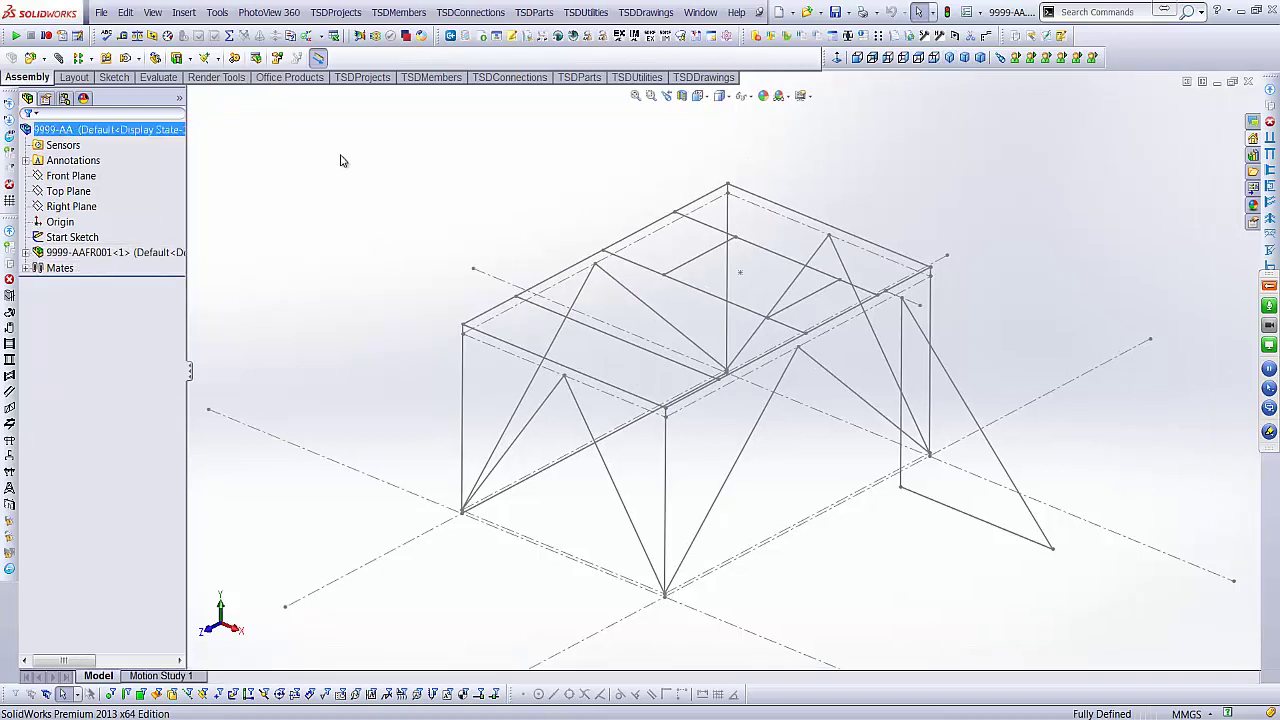
{"action": "left_click", "coordinate": [398, 12]}
{"action": "left_click", "coordinate": [405, 175]}
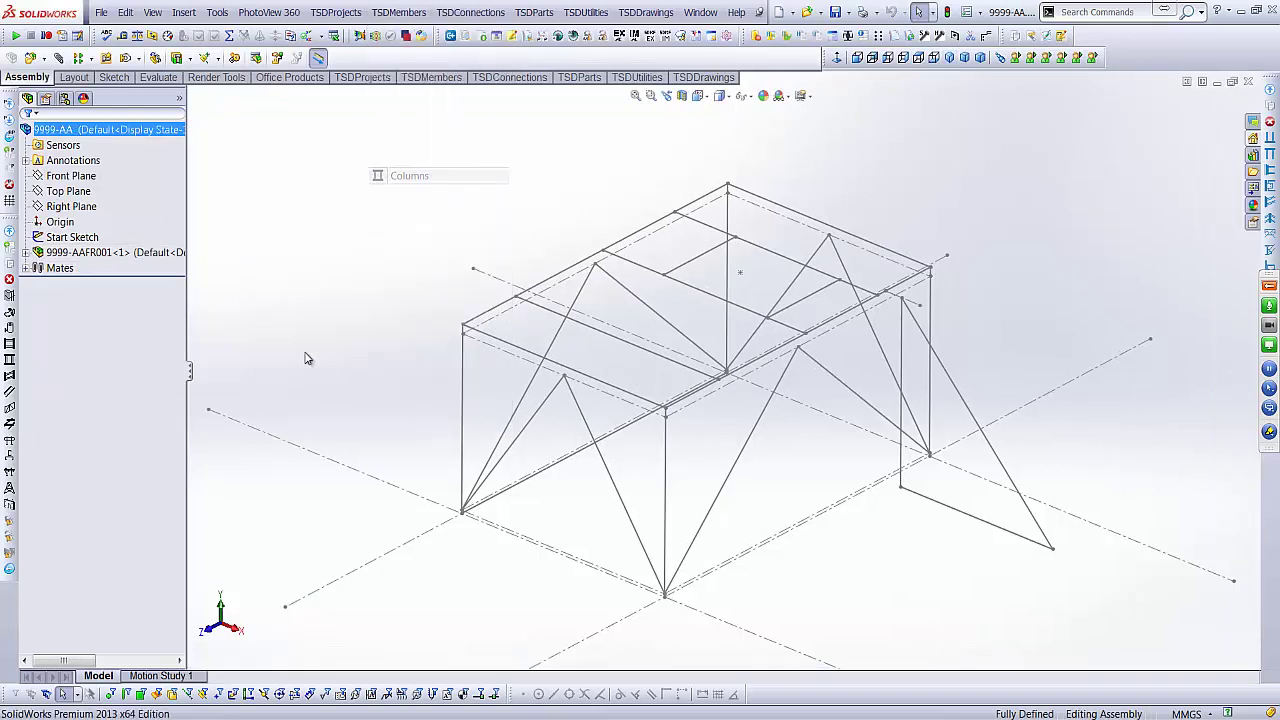
{"action": "left_click", "coordinate": [463, 410]}
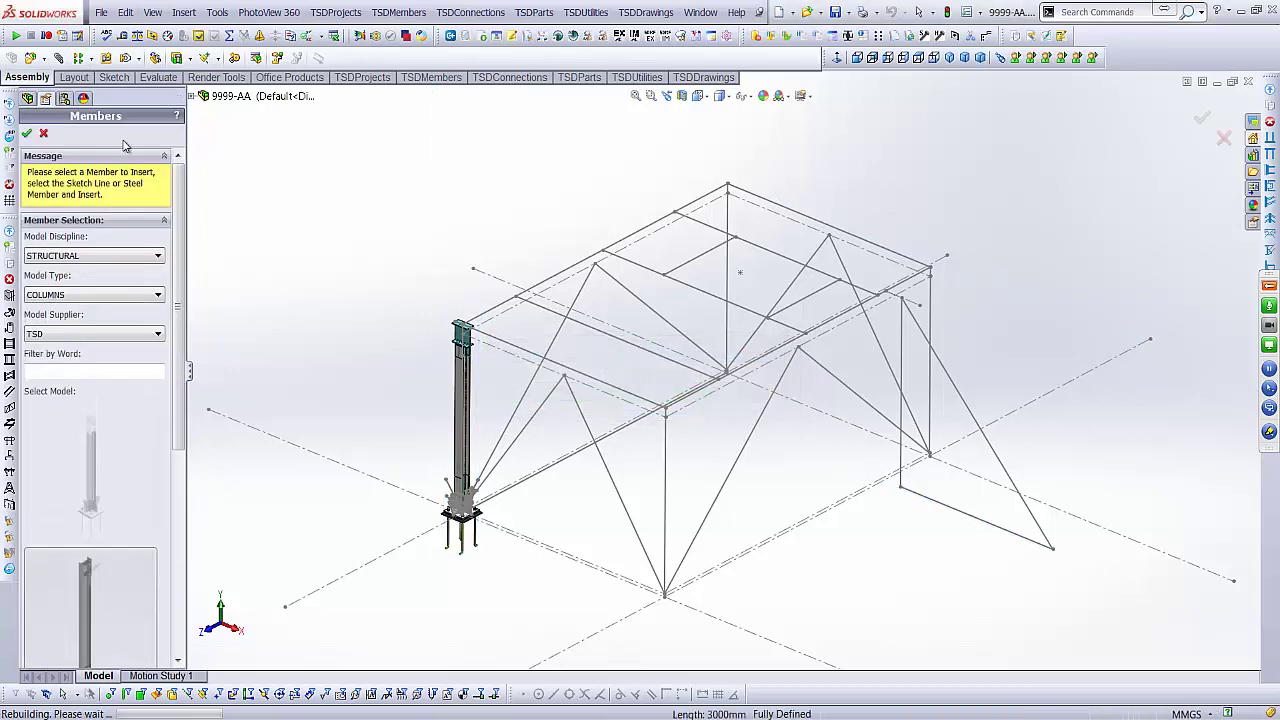
{"action": "left_click", "coordinate": [43, 133]}
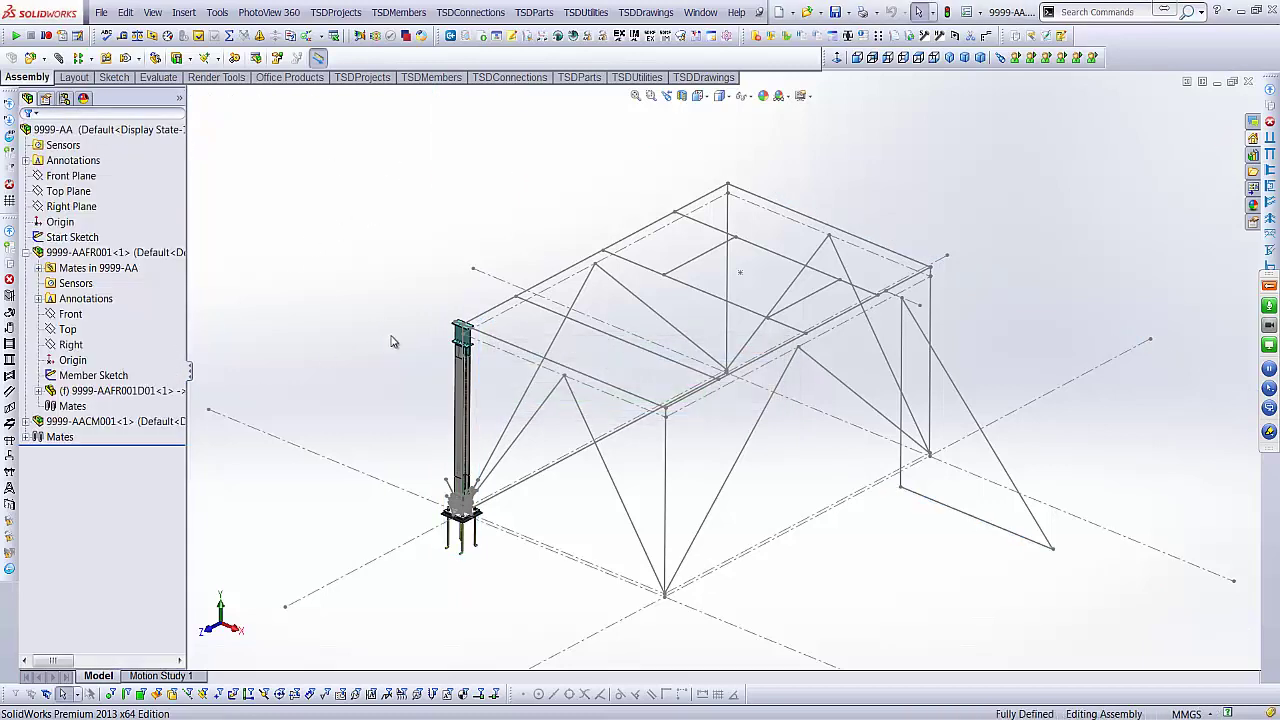
- Set the Level 1 plane's height dimension to 4000 mm in the frame's part and rebuild the assembly
{"action": "scroll", "coordinate": [496, 404], "scroll_direction": "down", "scroll_amount": 2}
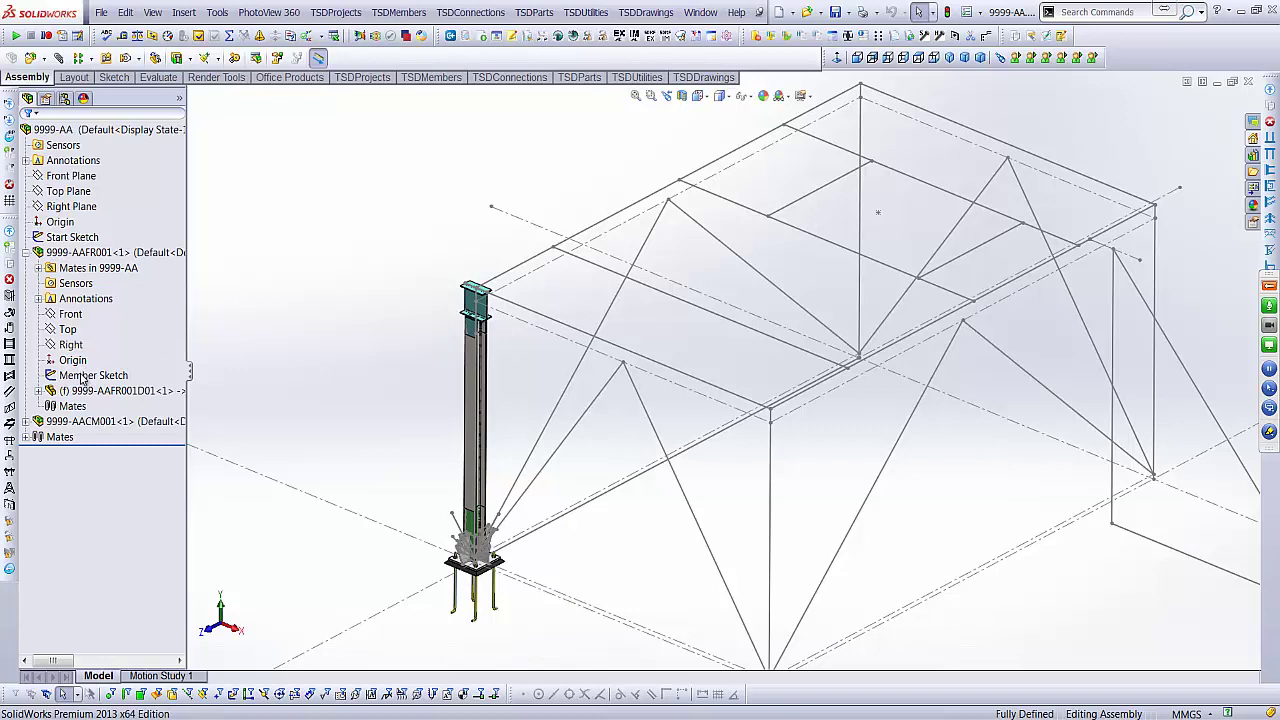
{"action": "left_click", "coordinate": [39, 391]}
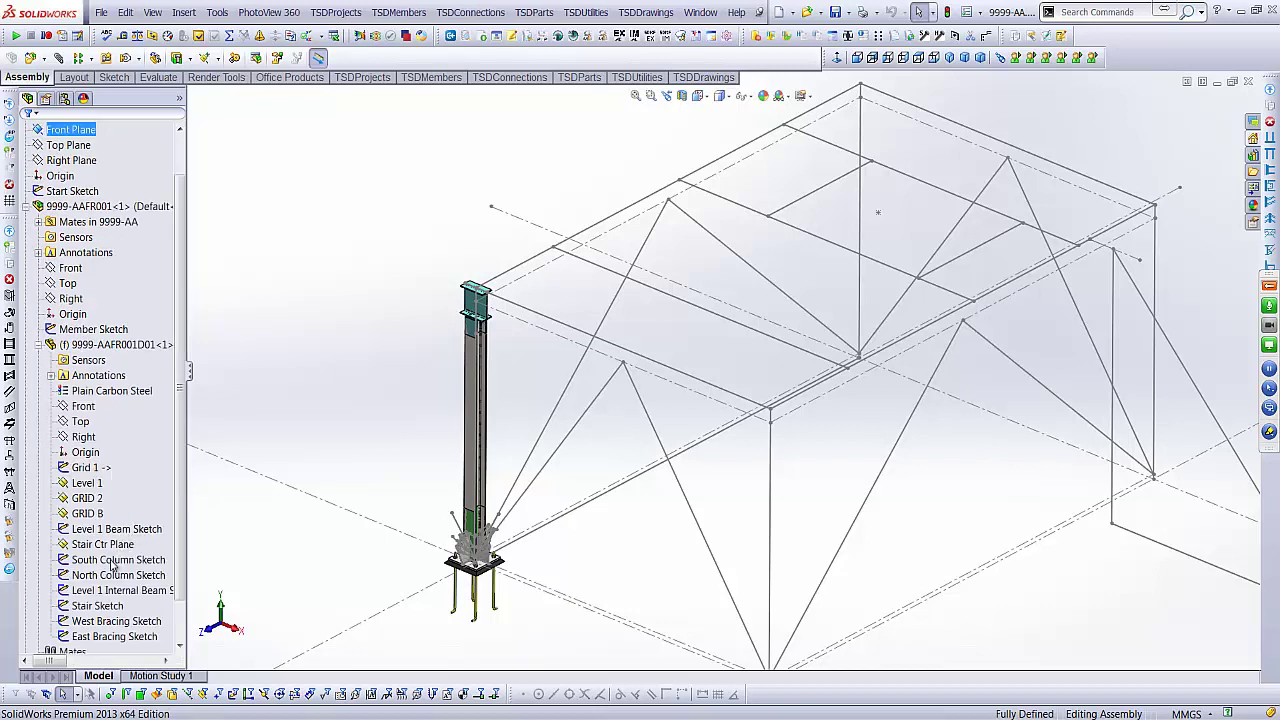
{"action": "left_click", "coordinate": [87, 484]}
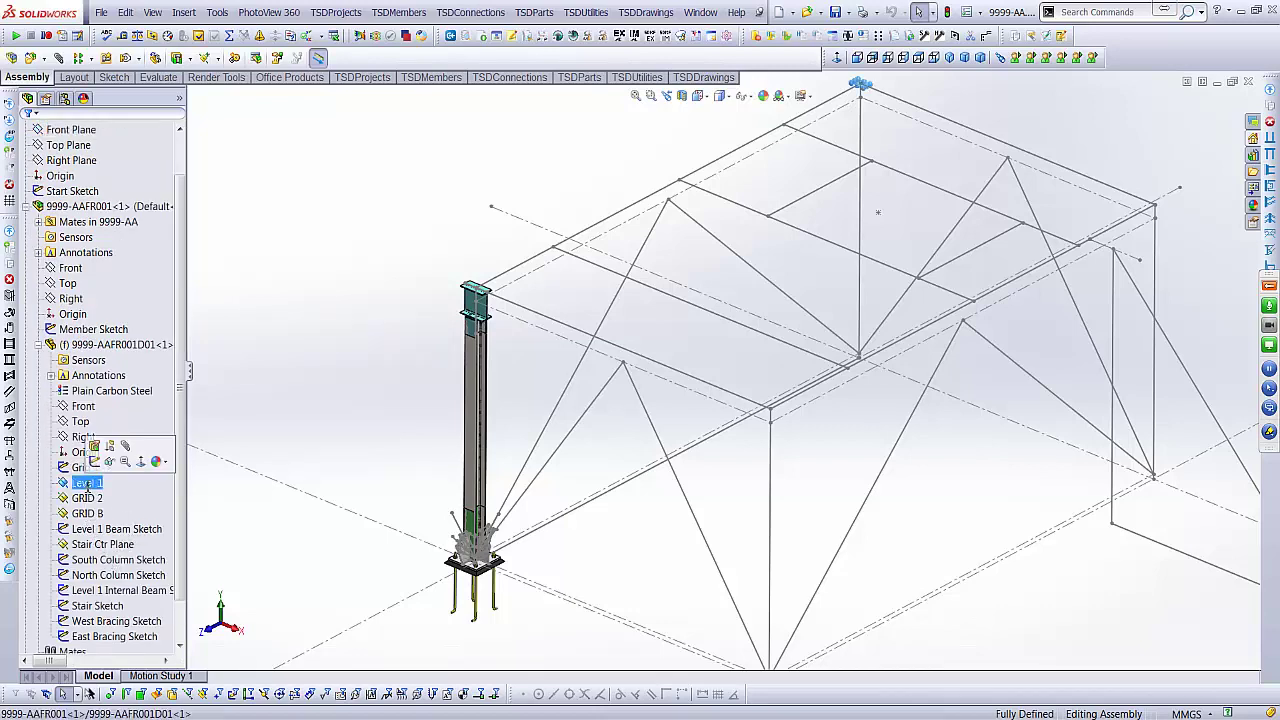
{"action": "left_click", "coordinate": [90, 468]}
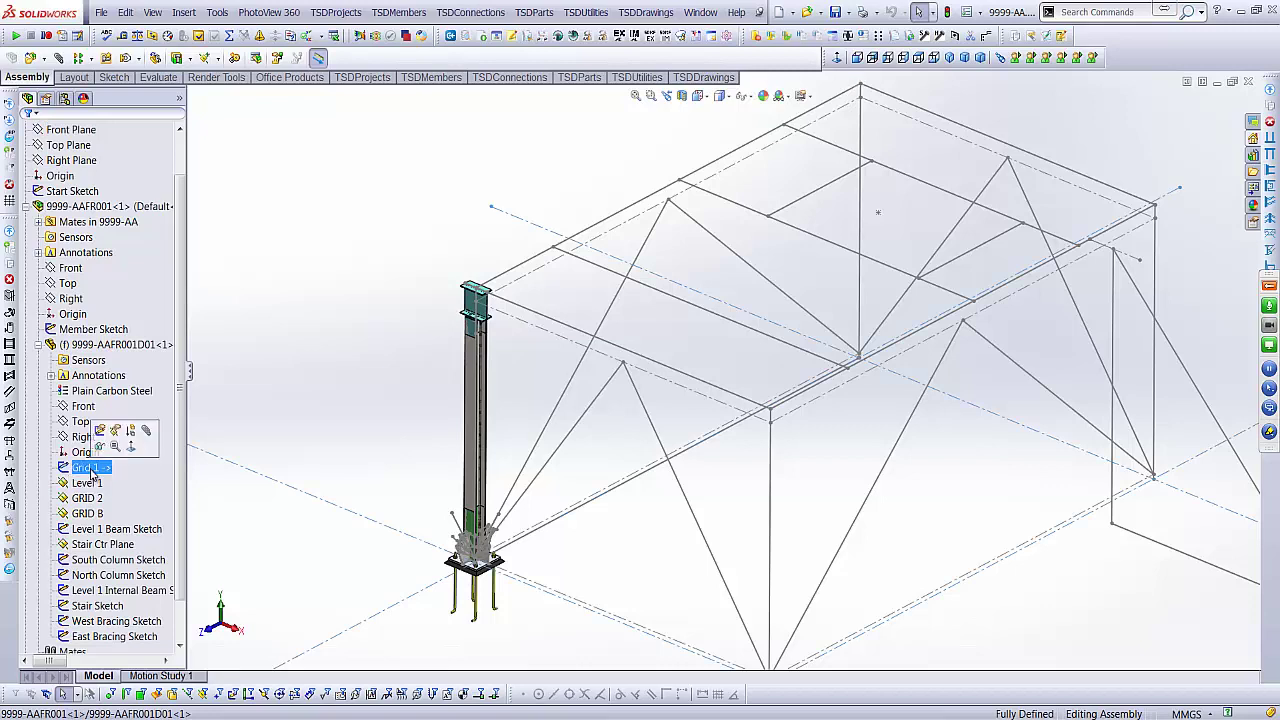
{"action": "left_click", "coordinate": [90, 529]}
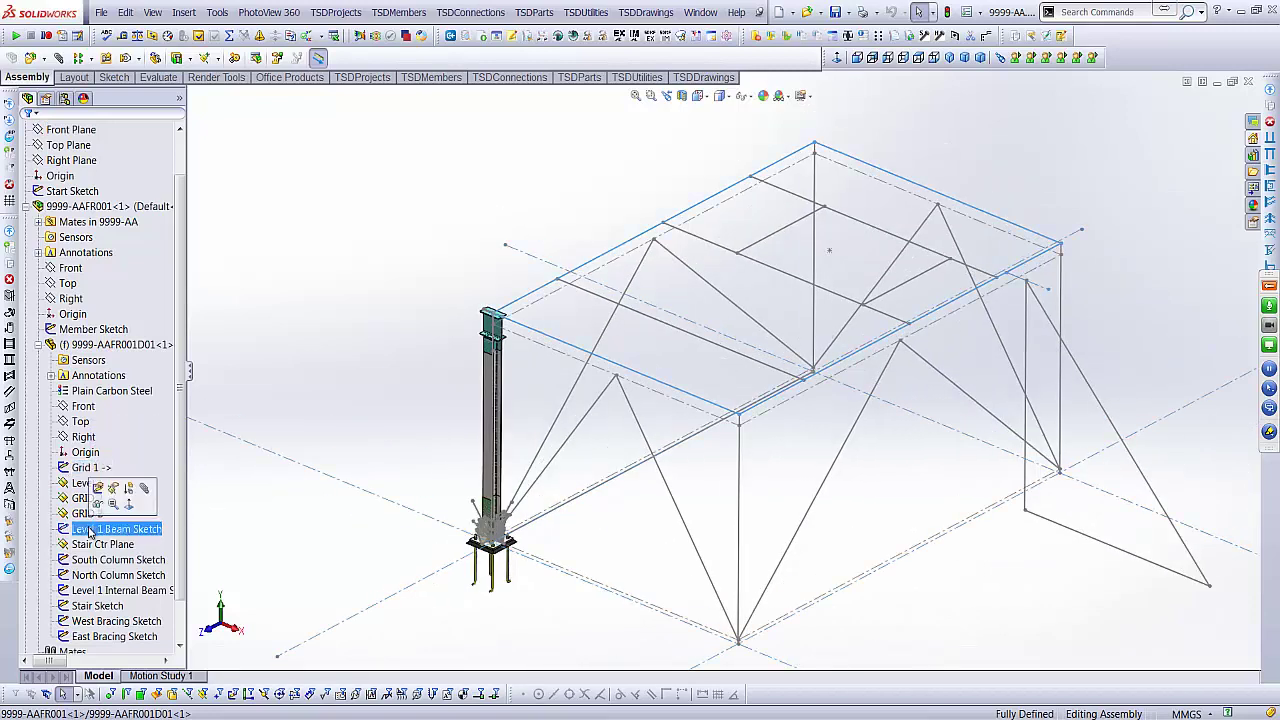
{"action": "left_click", "coordinate": [90, 531]}
{"action": "double_click", "coordinate": [791, 260]}
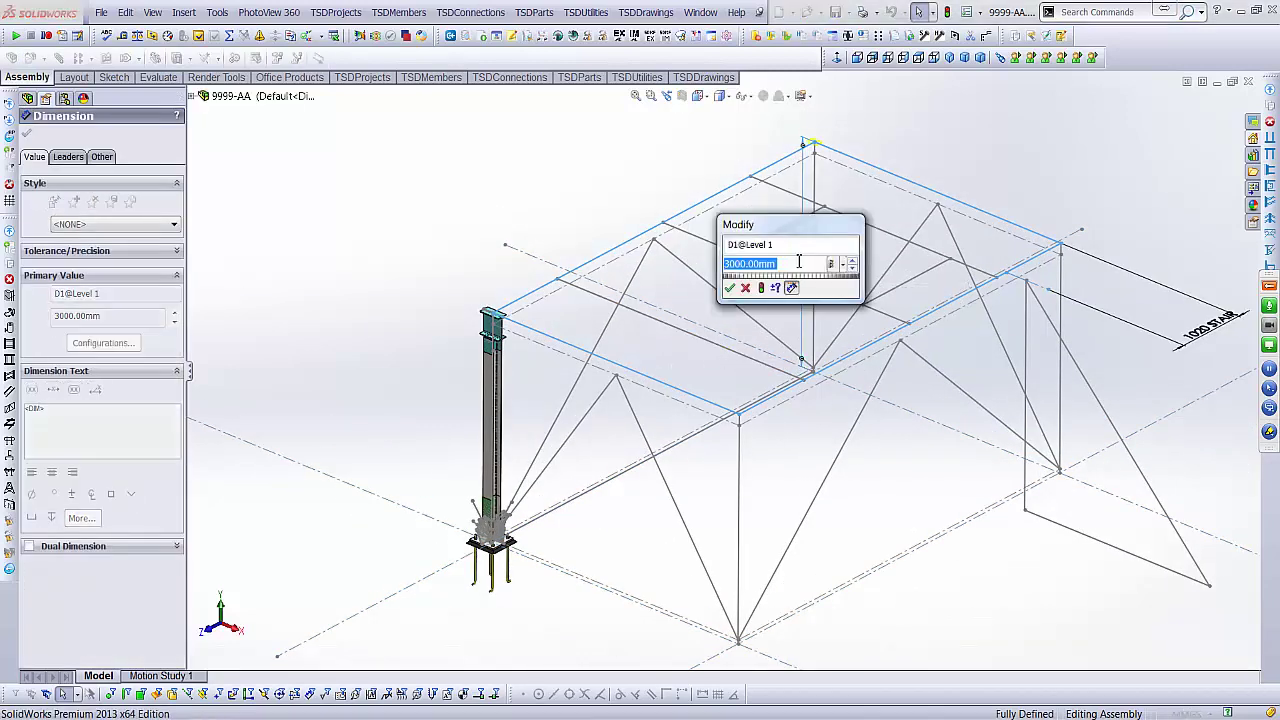
{"action": "type", "text": "4000"}
{"action": "key", "text": "Return"}
{"action": "key", "text": "ctrl+b"}
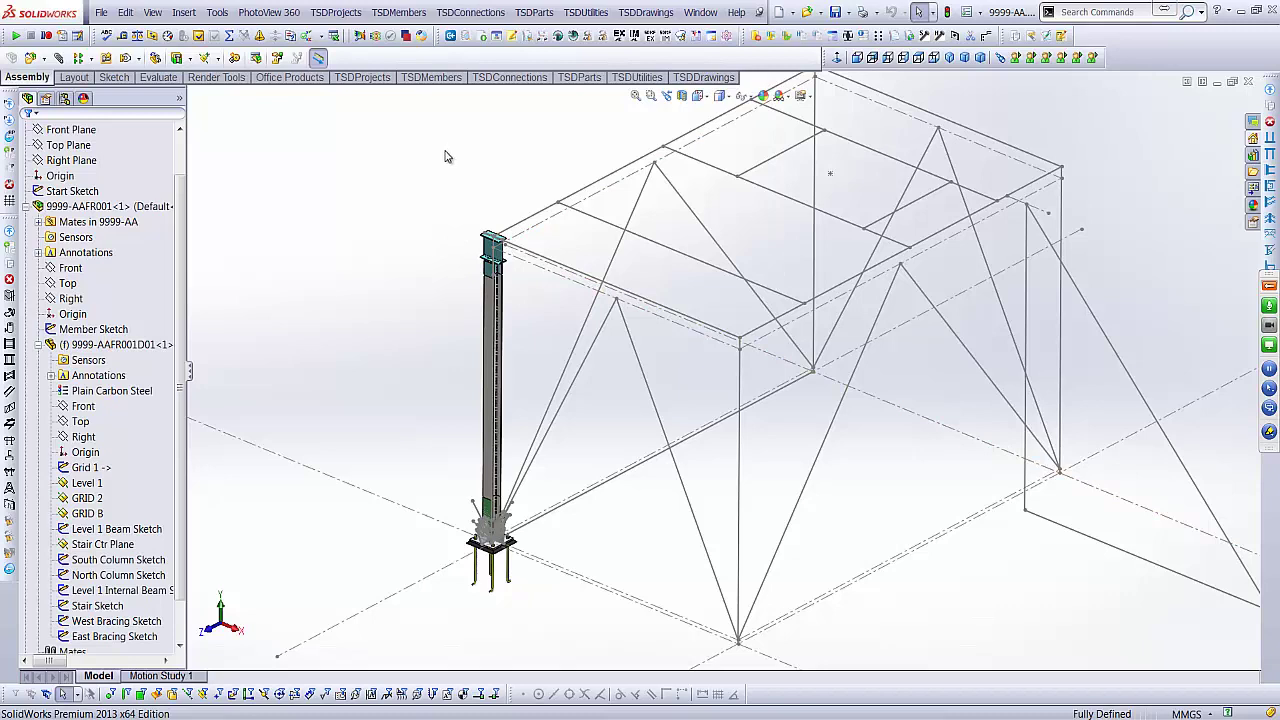
{"action": "key", "text": "f"}
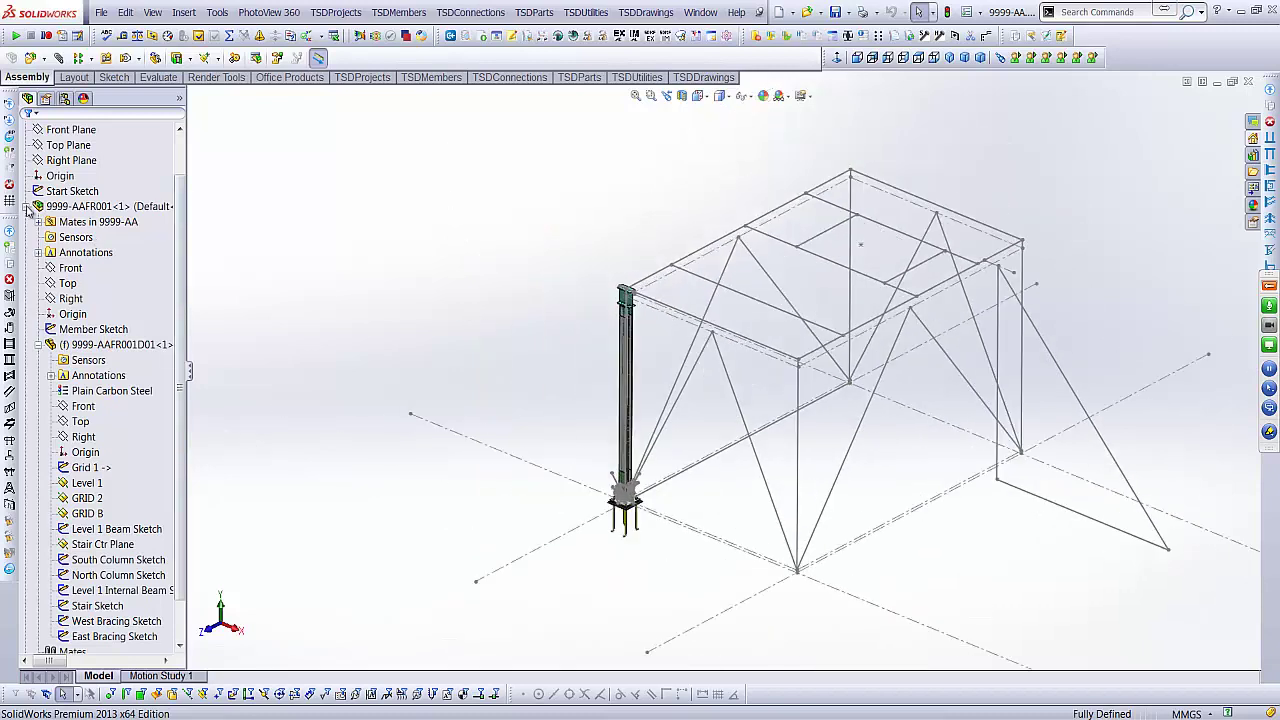
- Sketch a free vertical line about 3025 mm long, from top to bottom, on the assembly's Front Plane beside the frame, and close the sketch
{"action": "left_click", "coordinate": [27, 206]}
{"action": "left_click", "coordinate": [80, 177]}
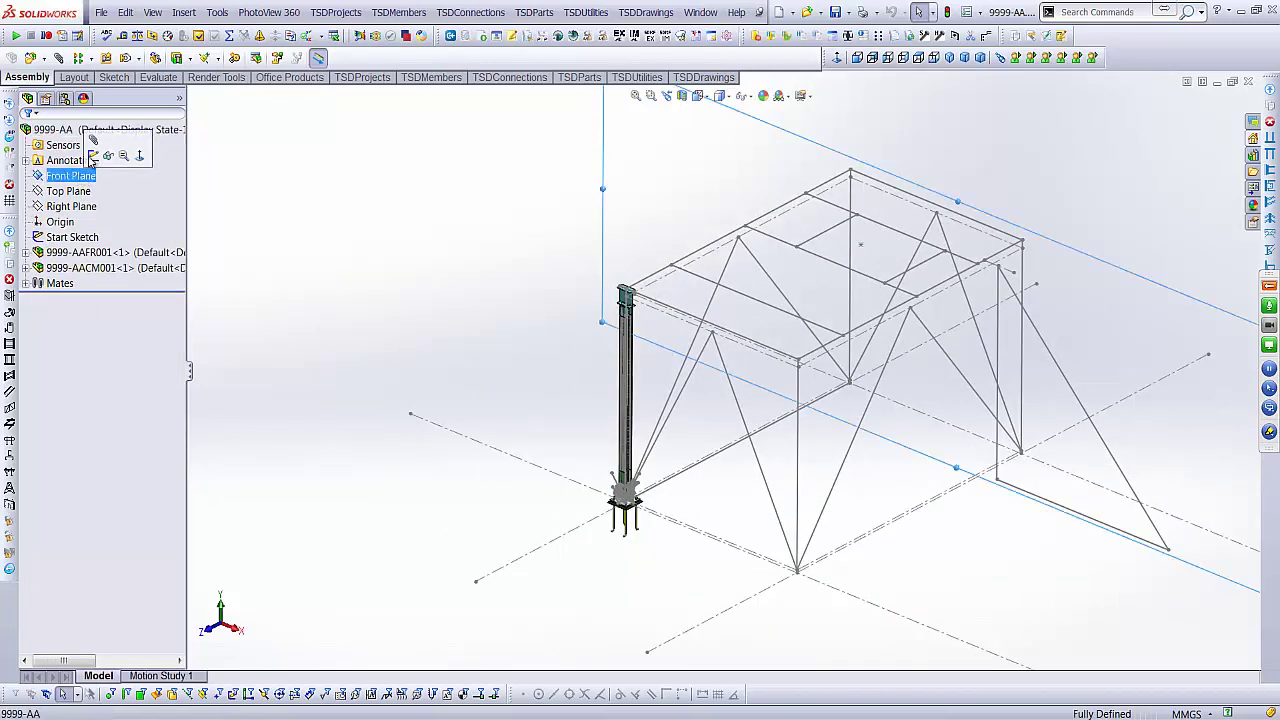
{"action": "left_click", "coordinate": [93, 155]}
{"action": "left_click", "coordinate": [69, 57]}
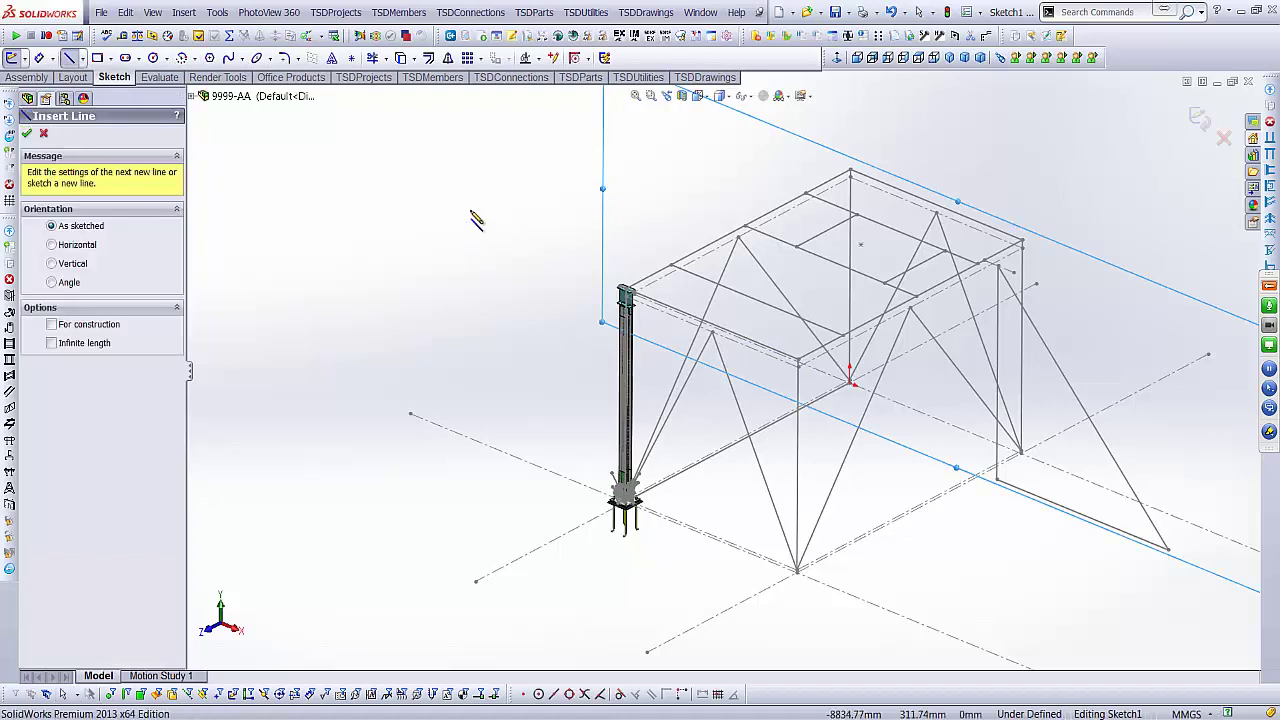
{"action": "left_click", "coordinate": [470, 211]}
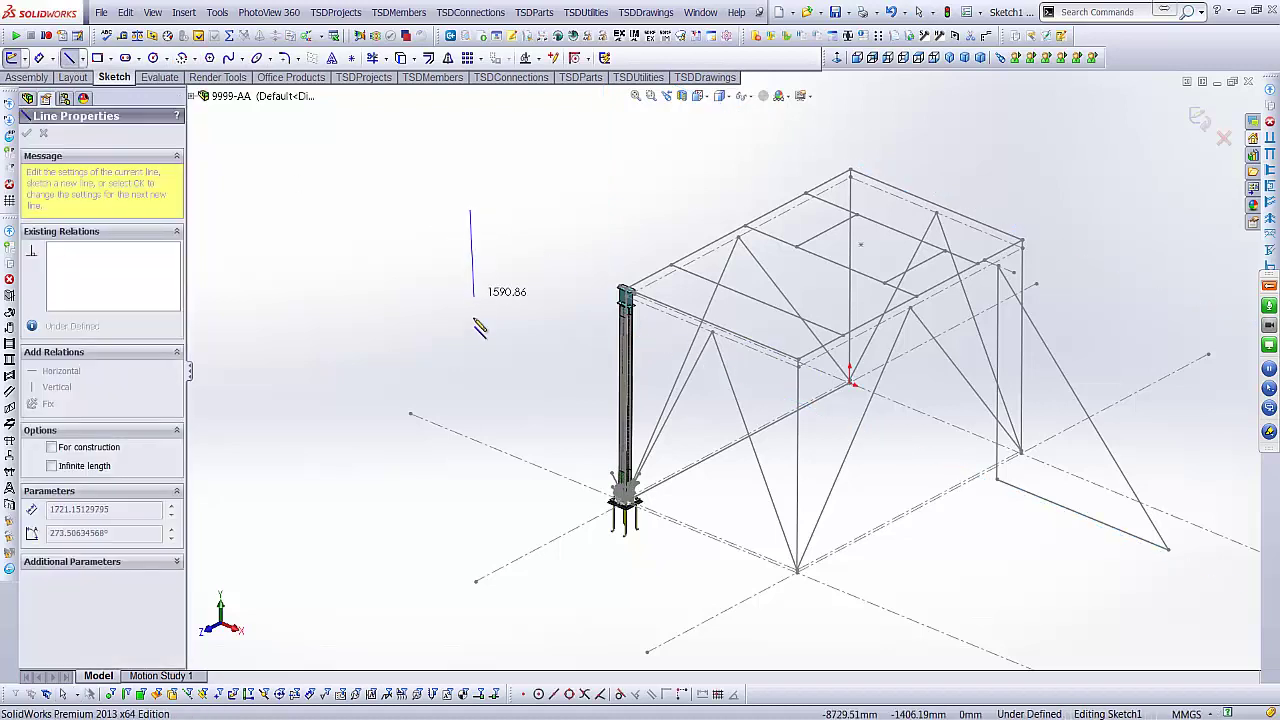
{"action": "left_click", "coordinate": [470, 371]}
{"action": "key", "text": "Escape"}
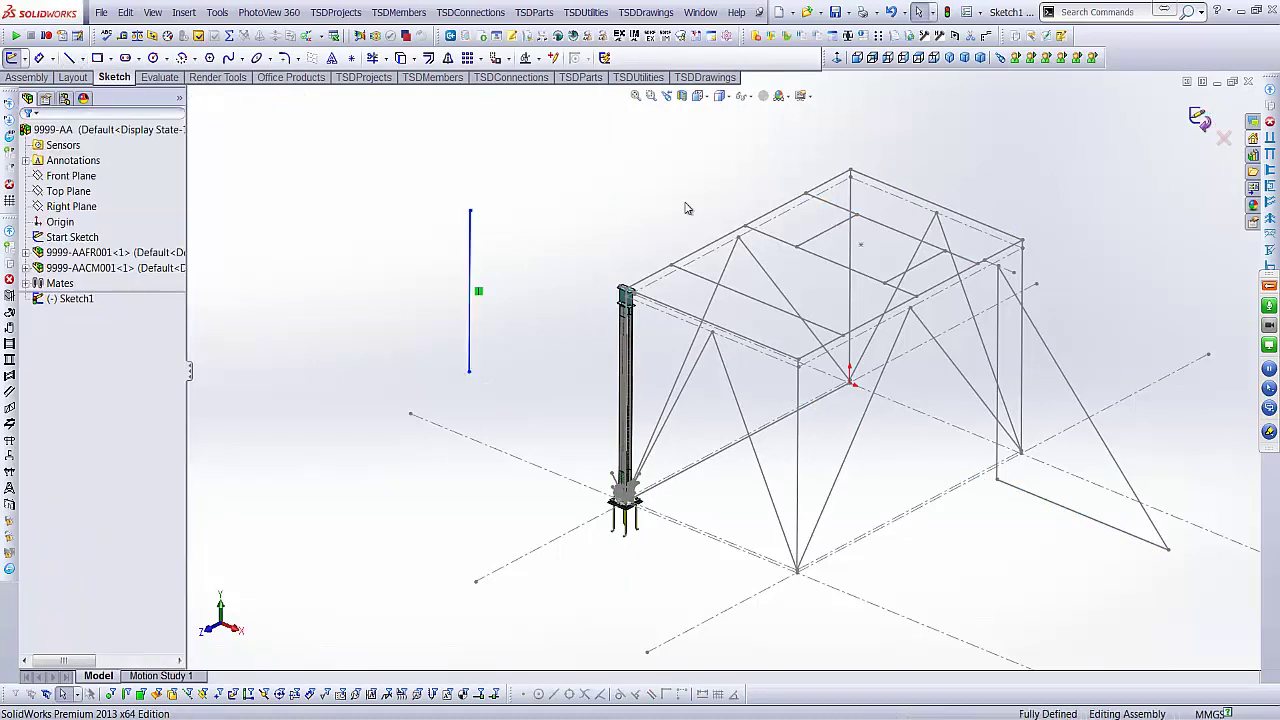
{"action": "left_click", "coordinate": [623, 208]}
{"action": "key", "text": "ctrl+b"}
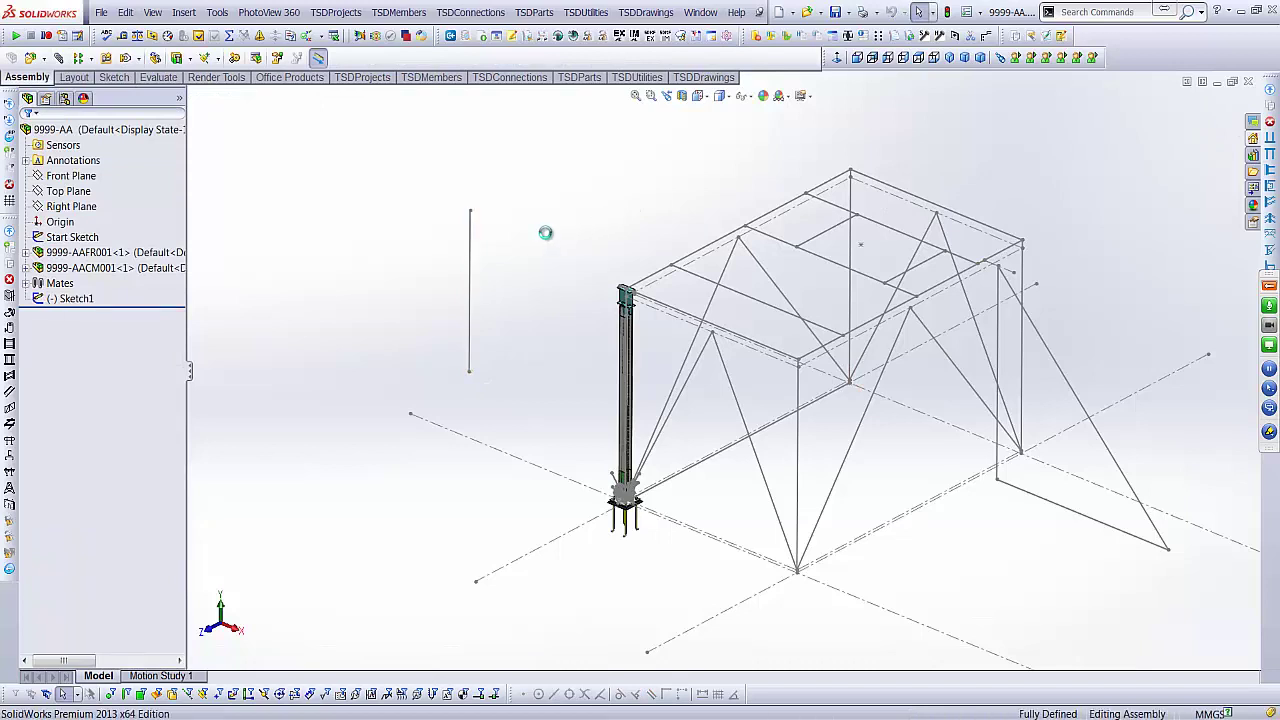
- Insert a TSD structural column on the separate vertical sketch line beside the frame and inspect its orientation
{"action": "left_click", "coordinate": [405, 12]}
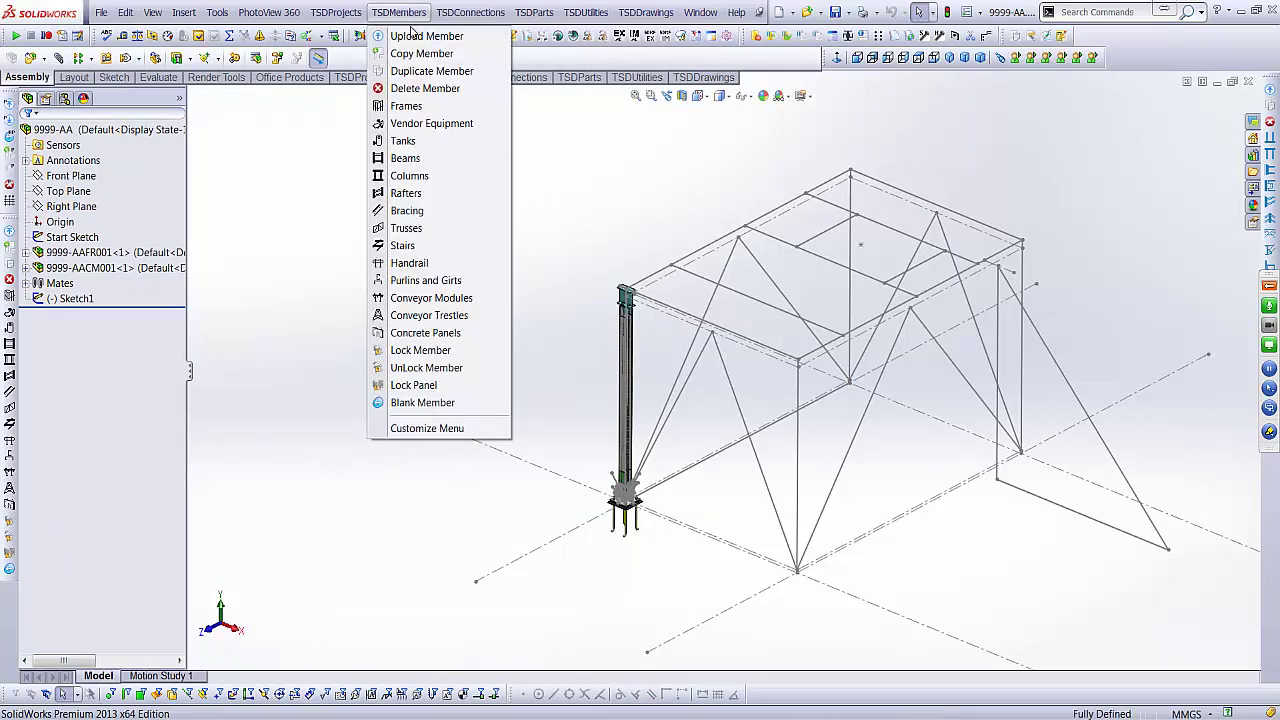
{"action": "left_click", "coordinate": [409, 176]}
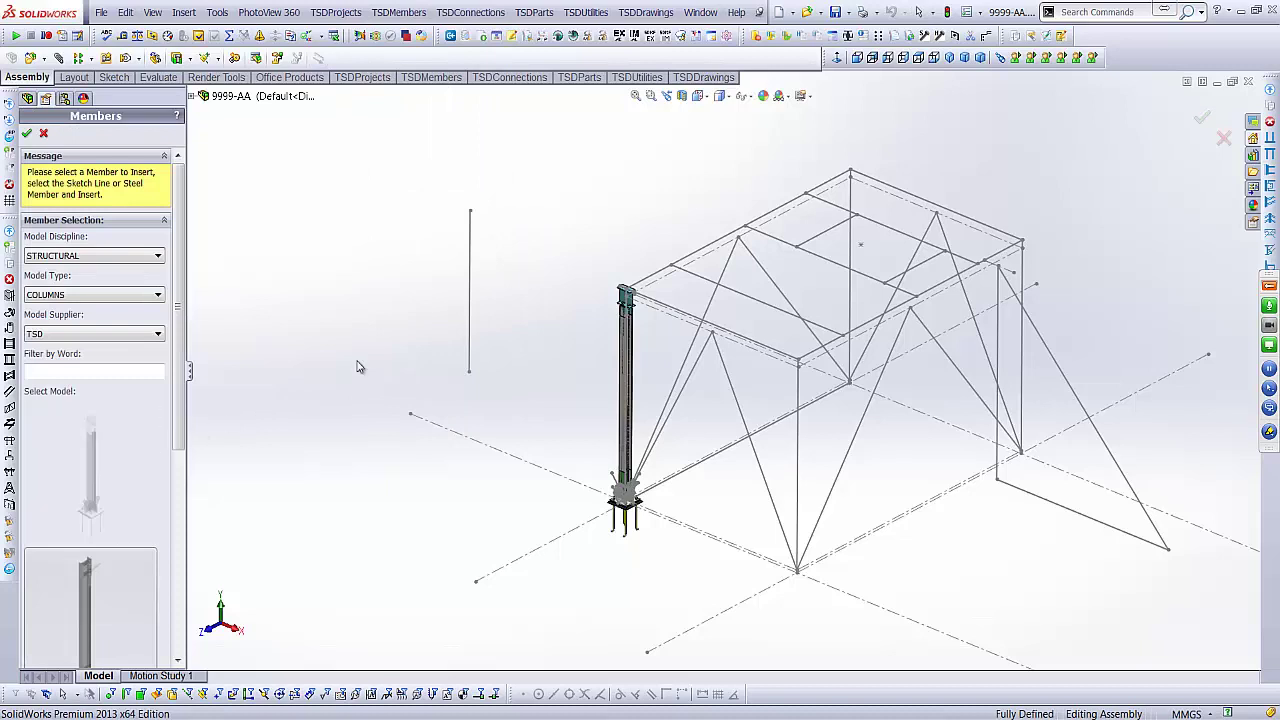
{"action": "left_click", "coordinate": [469, 262]}
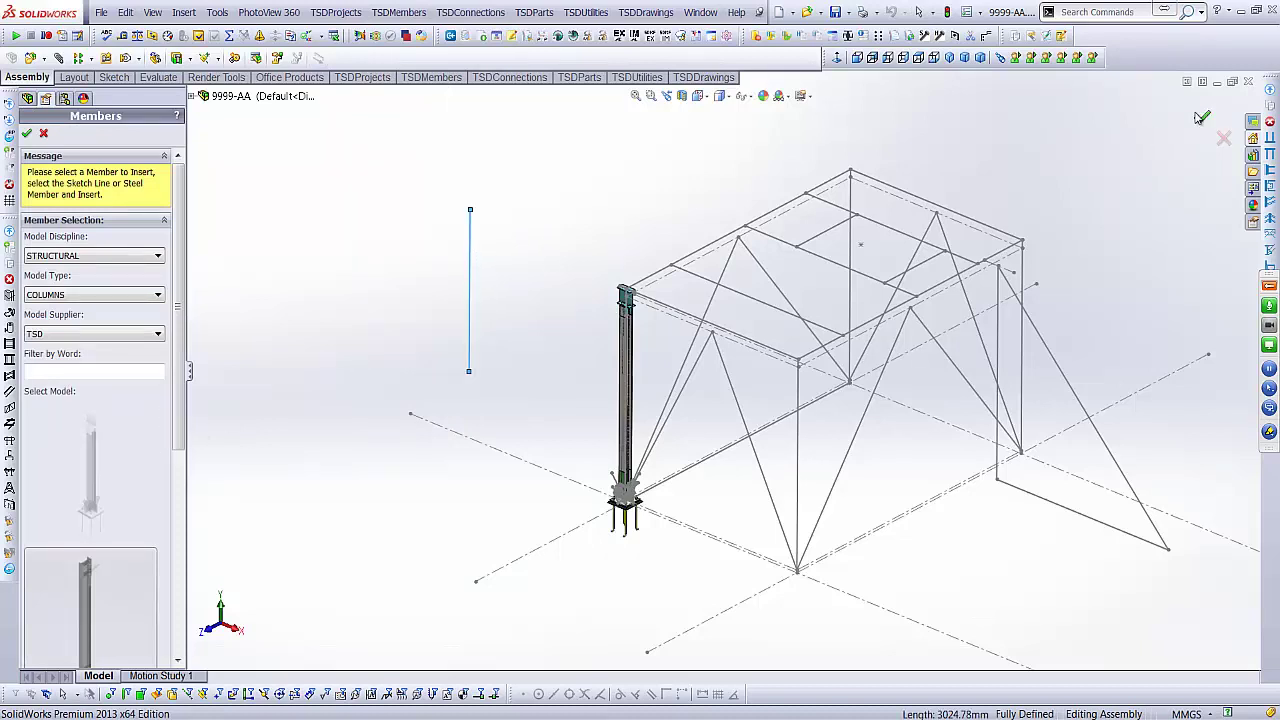
{"action": "left_click", "coordinate": [1202, 118]}
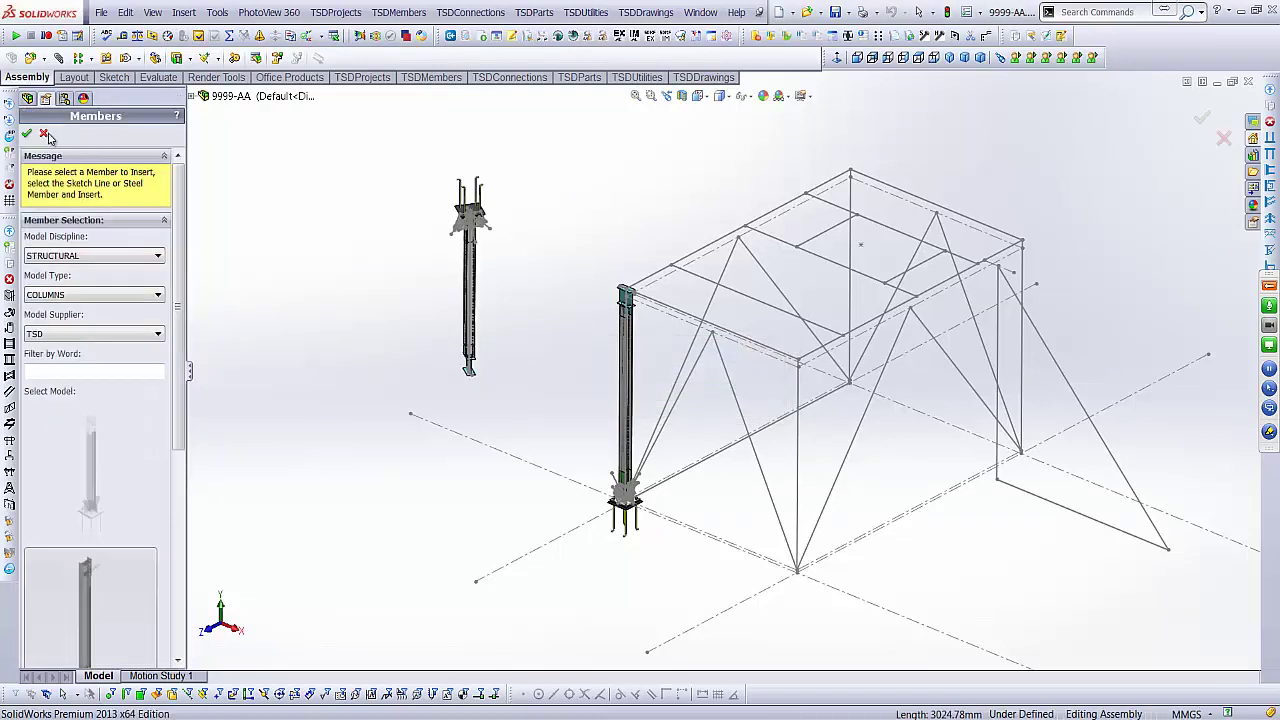
{"action": "left_click", "coordinate": [52, 139]}
{"action": "scroll", "coordinate": [520, 272], "scroll_direction": "down", "scroll_amount": 4}
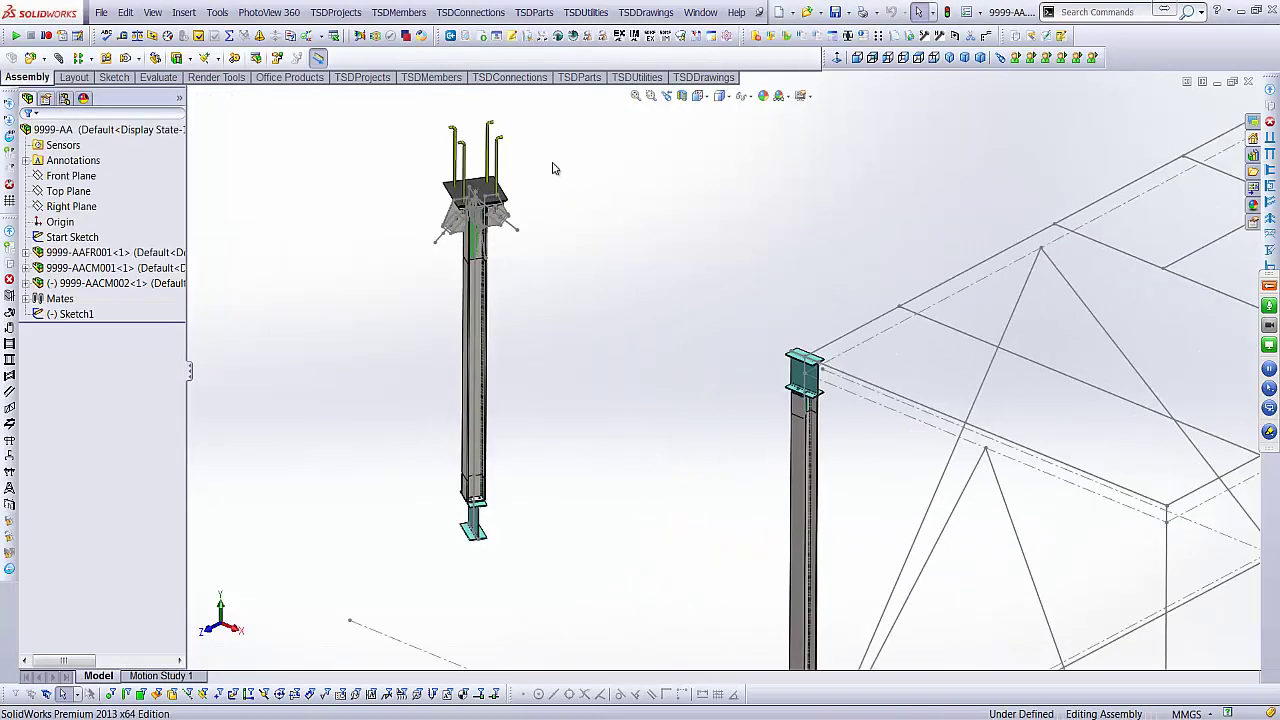
{"action": "scroll", "coordinate": [619, 350], "scroll_direction": "up", "scroll_amount": 3}
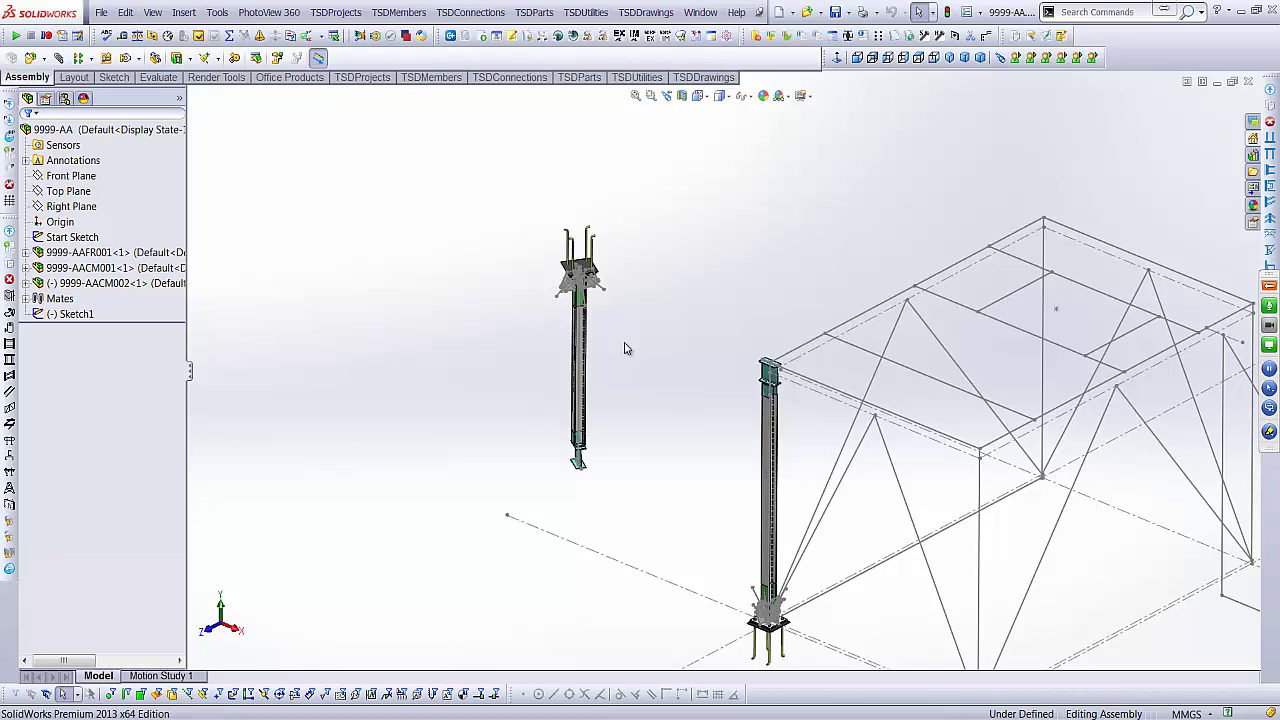
{"action": "scroll", "coordinate": [1073, 498], "scroll_direction": "up", "scroll_amount": 2}
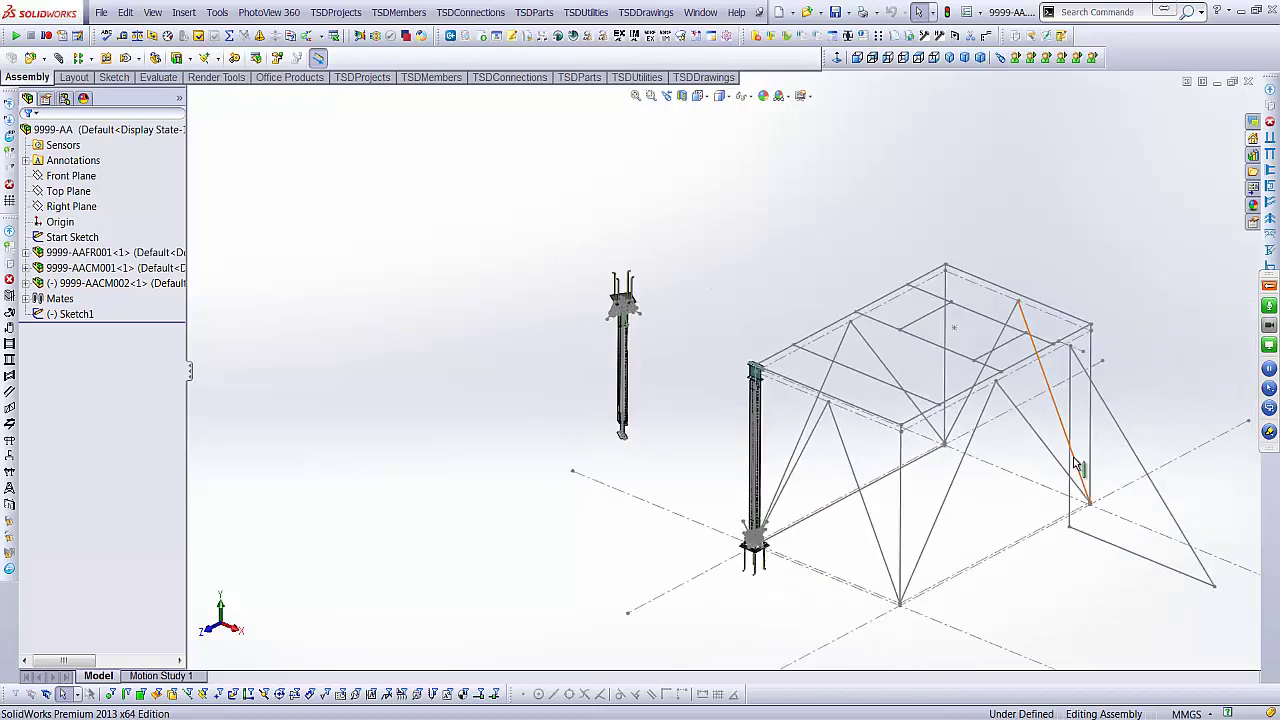
- Examine the Level 1 beam sketch lines around the frame's top perimeter and the column's orientation from several sides
{"action": "scroll", "coordinate": [1077, 462], "scroll_direction": "down", "scroll_amount": 3}
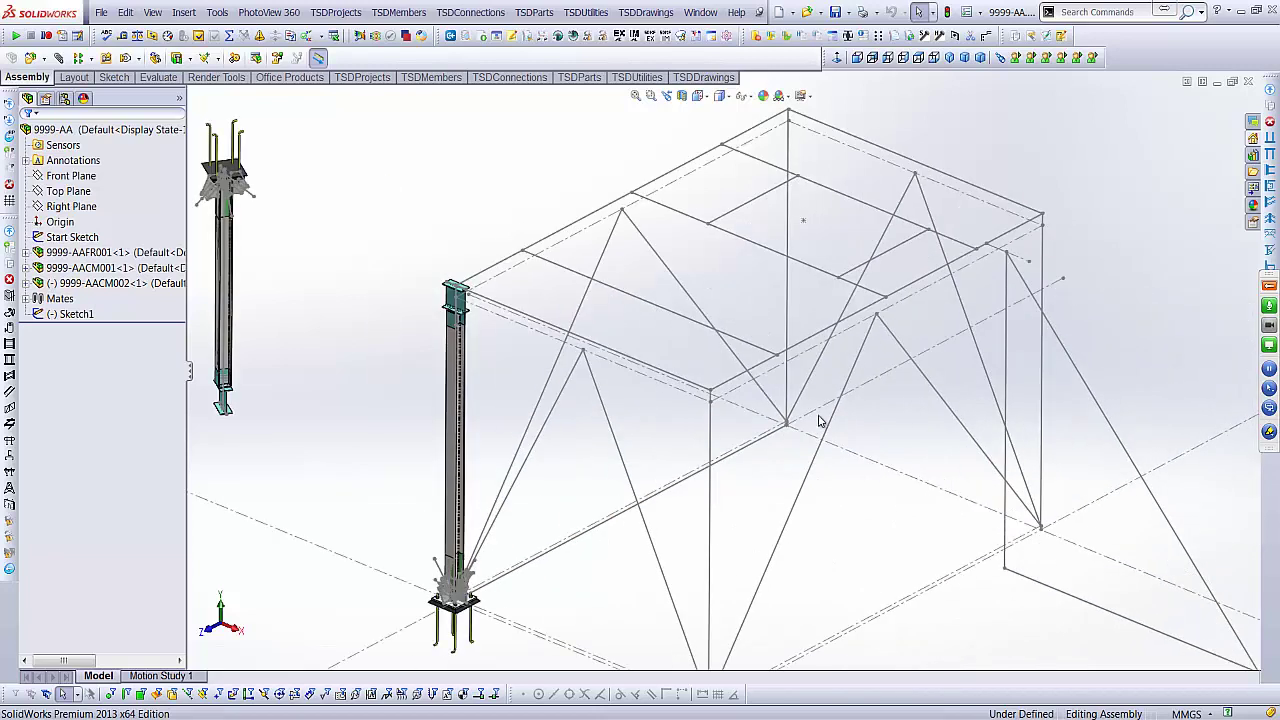
{"action": "left_click", "coordinate": [601, 348]}
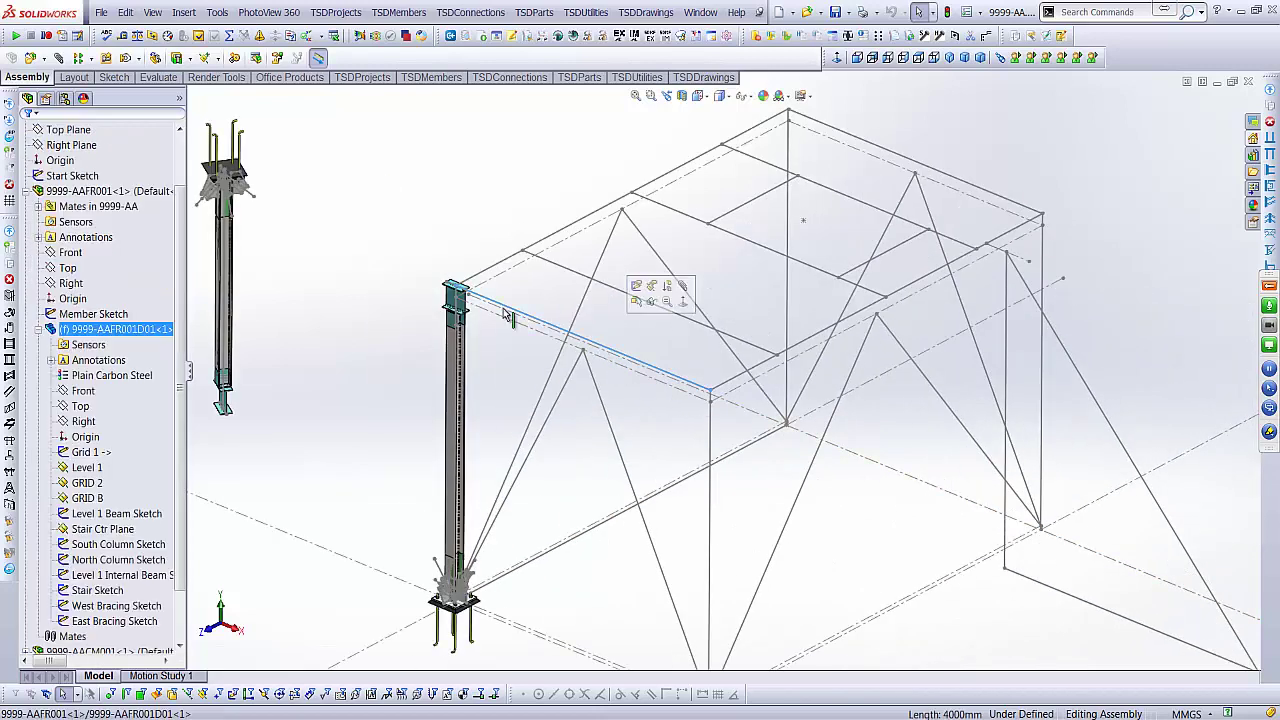
{"action": "left_click", "coordinate": [651, 372]}
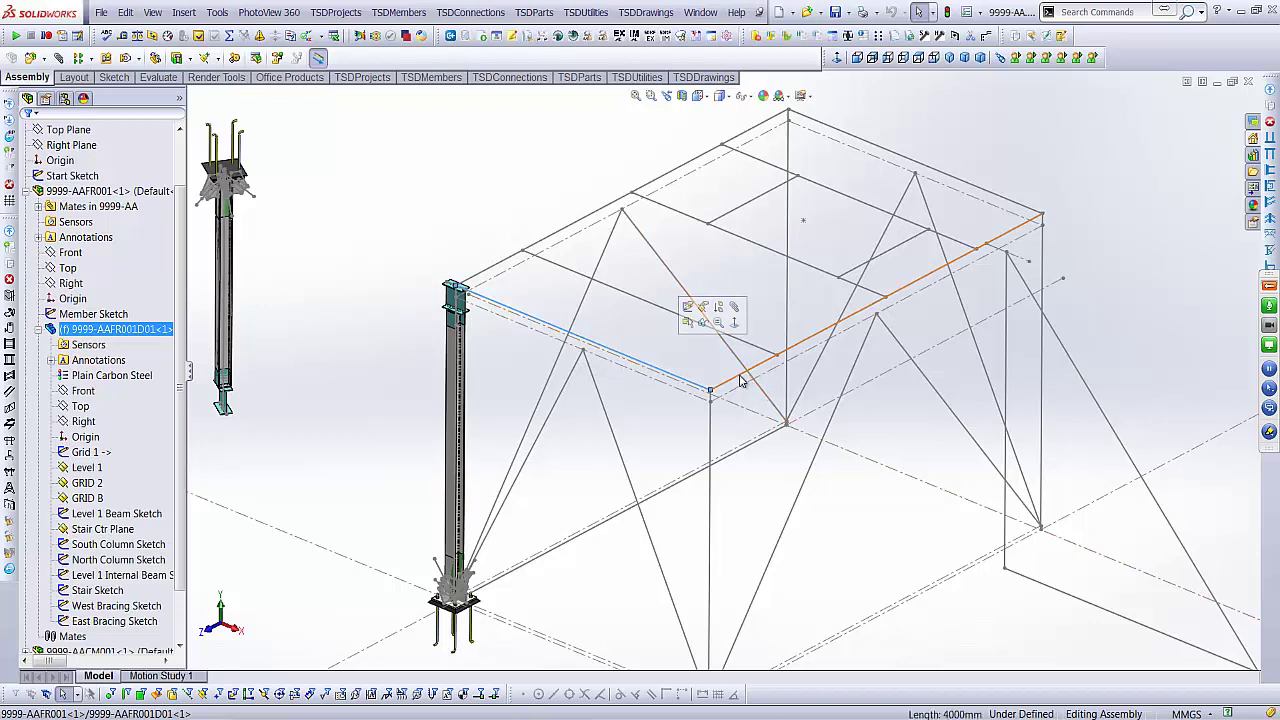
{"action": "left_click", "coordinate": [920, 166]}
{"action": "left_click", "coordinate": [751, 130]}
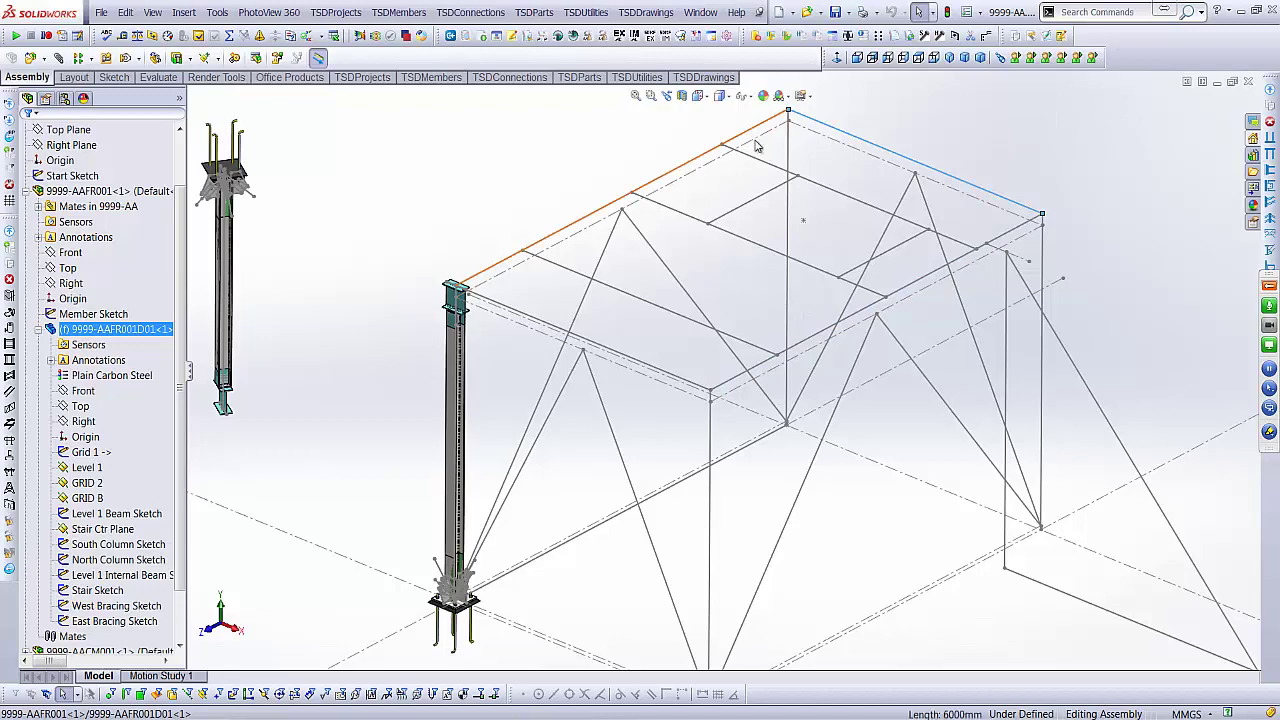
{"action": "scroll", "coordinate": [836, 482], "scroll_direction": "up", "scroll_amount": 1}
{"action": "middle_click_drag", "start_coordinate": [798, 487], "coordinate": [584, 646]}
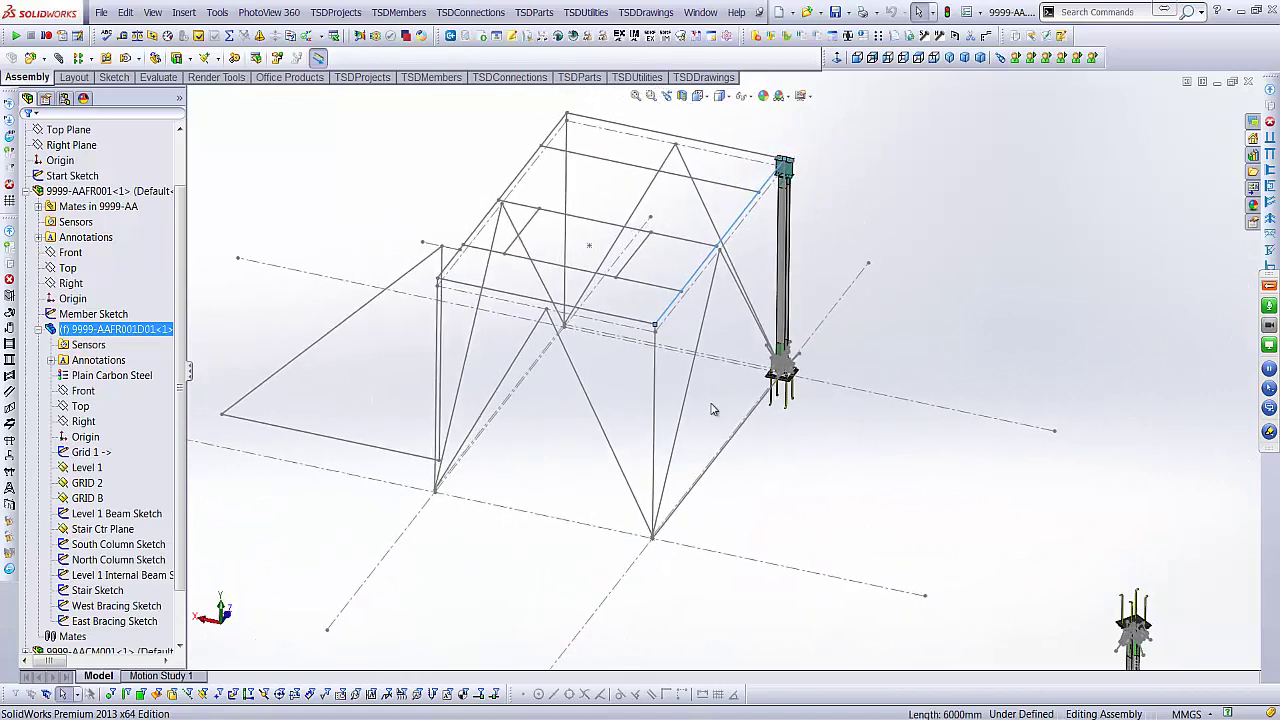
{"action": "scroll", "coordinate": [682, 142], "scroll_direction": "down", "scroll_amount": 5}
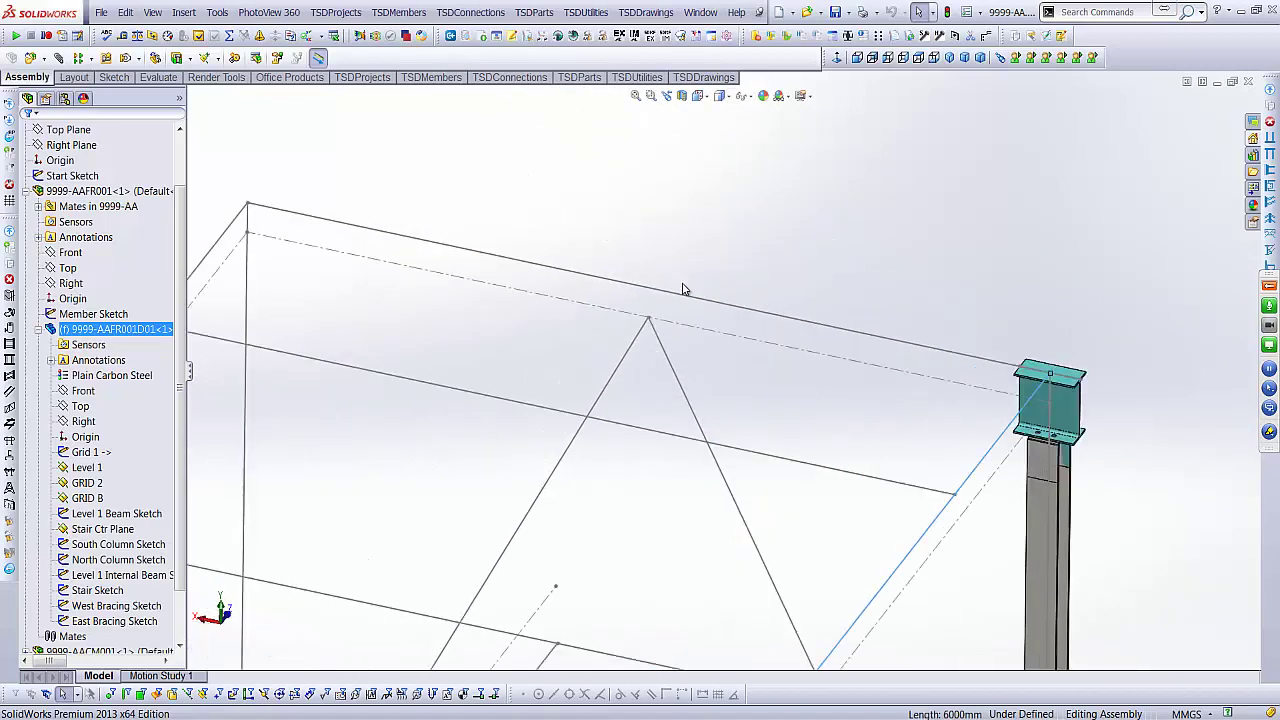
{"action": "left_click", "coordinate": [680, 300]}
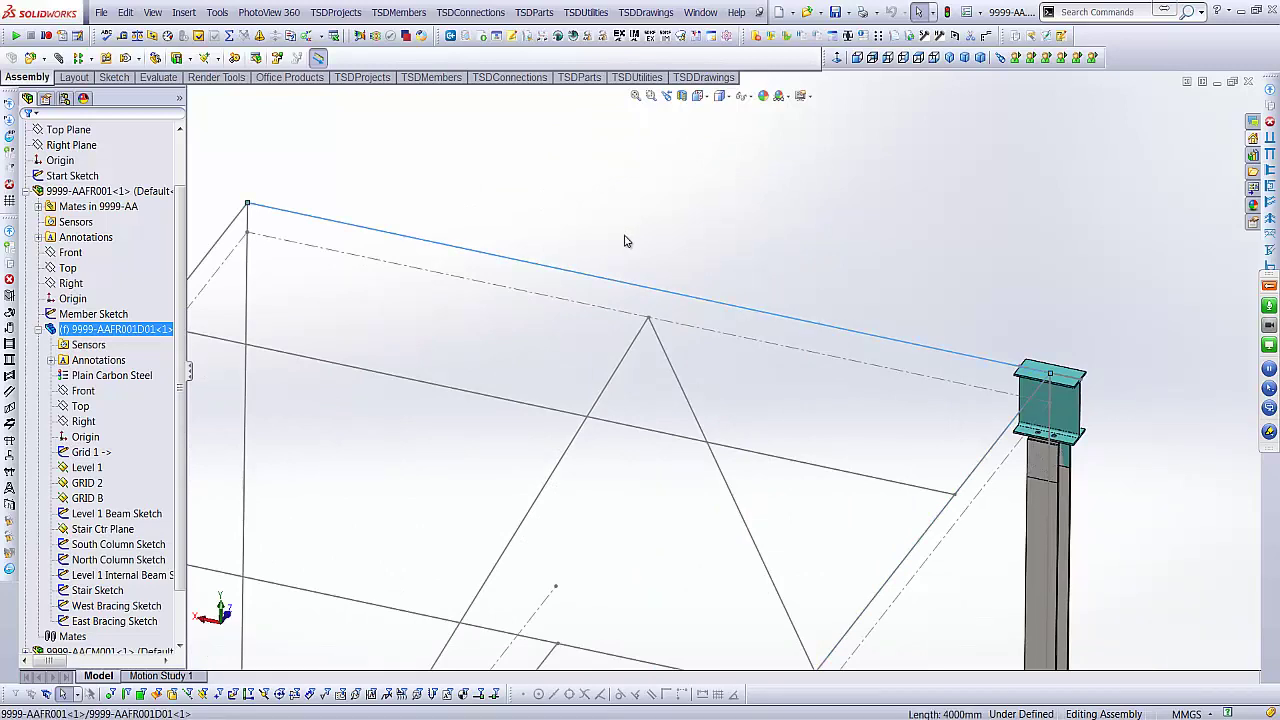
{"action": "scroll", "coordinate": [674, 357], "scroll_direction": "up", "scroll_amount": 6}
{"action": "middle_click_drag", "start_coordinate": [698, 476], "coordinate": [756, 553]}
{"action": "scroll", "coordinate": [753, 546], "scroll_direction": "down", "scroll_amount": 3}
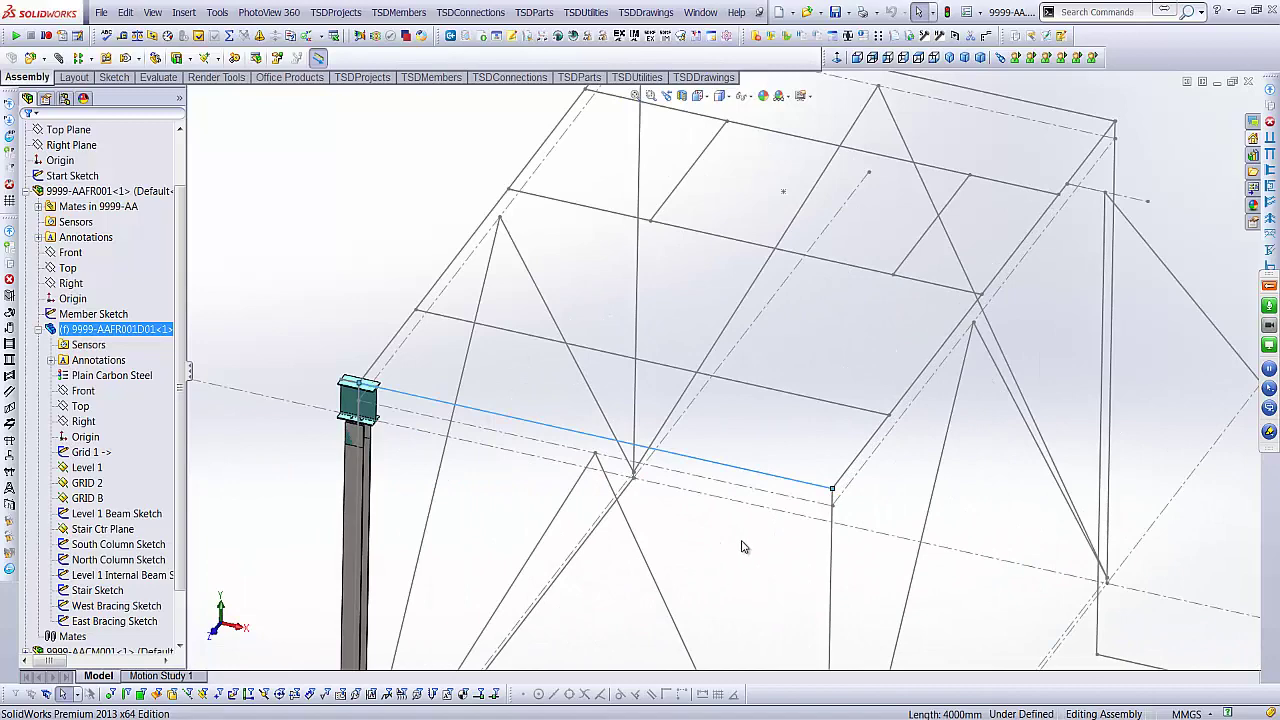
{"action": "scroll", "coordinate": [744, 546], "scroll_direction": "up", "scroll_amount": 5}
{"action": "scroll", "coordinate": [746, 491], "scroll_direction": "down", "scroll_amount": 1}
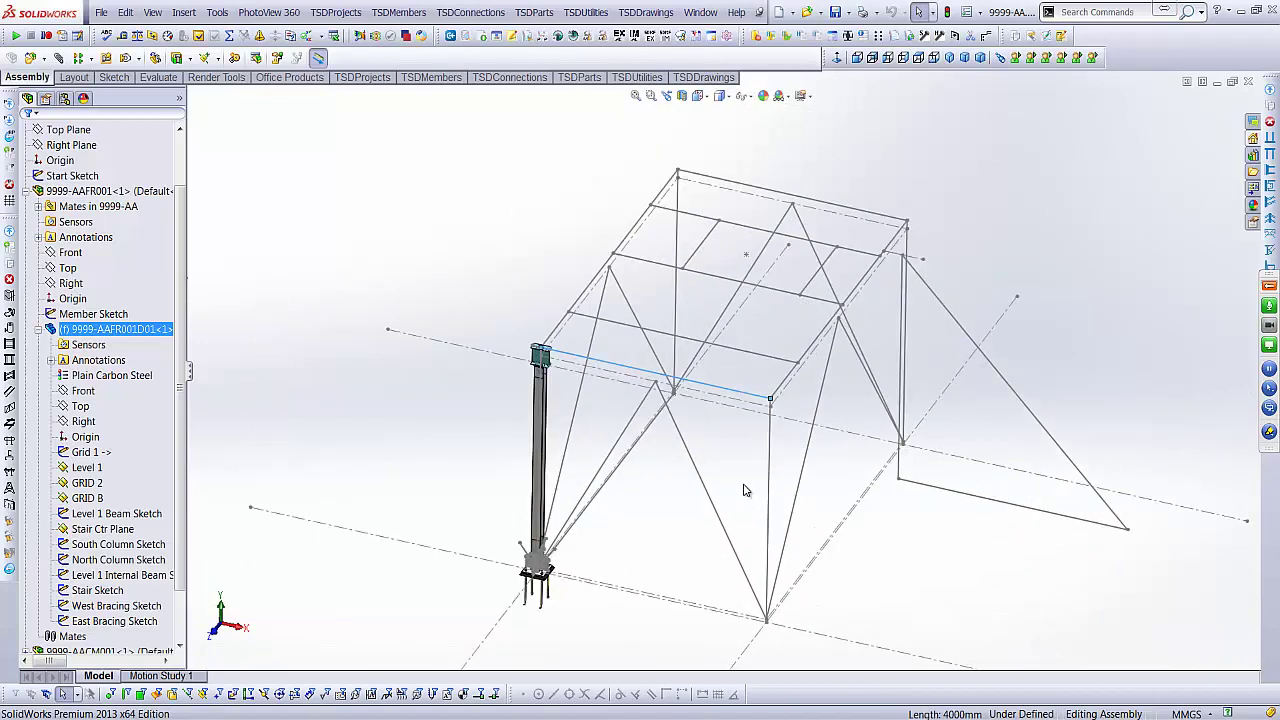
{"action": "left_click", "coordinate": [352, 302]}
{"action": "scroll", "coordinate": [727, 366], "scroll_direction": "up", "scroll_amount": 2}
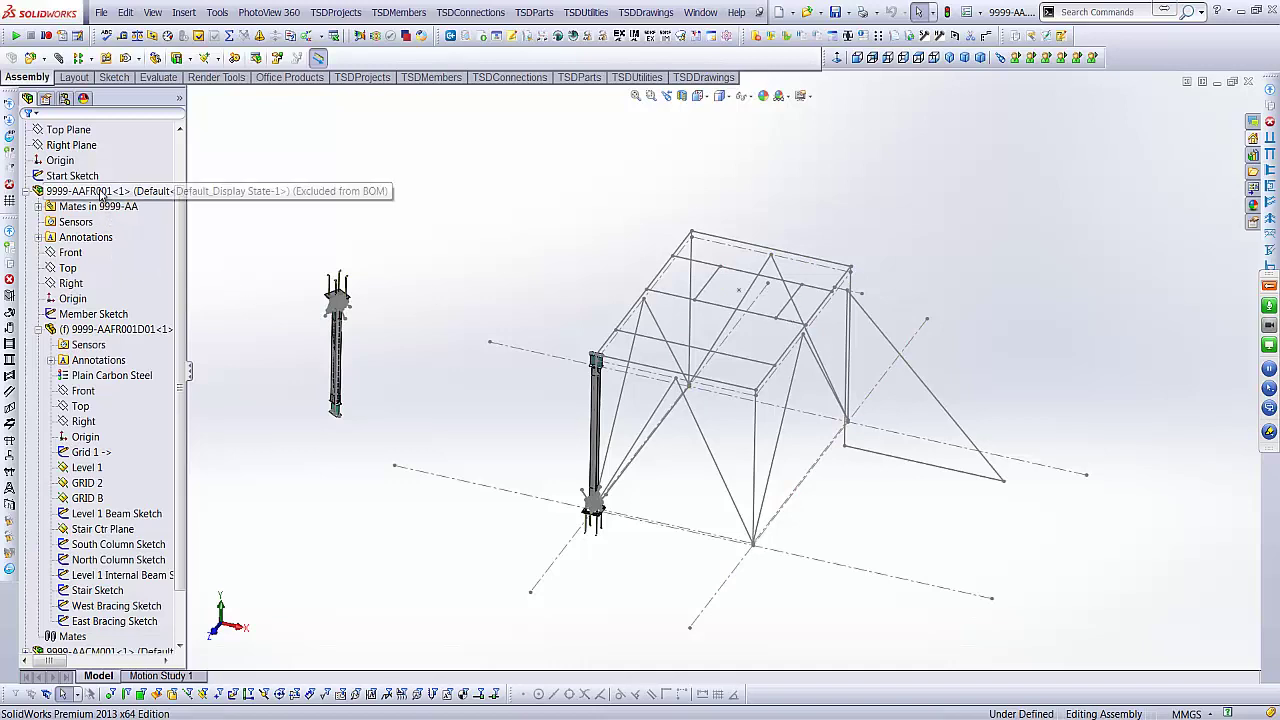
- Open the frame's column assembly 9999-AACM001 in its own window and examine its Member Sketch and origin
{"action": "left_click", "coordinate": [27, 191]}
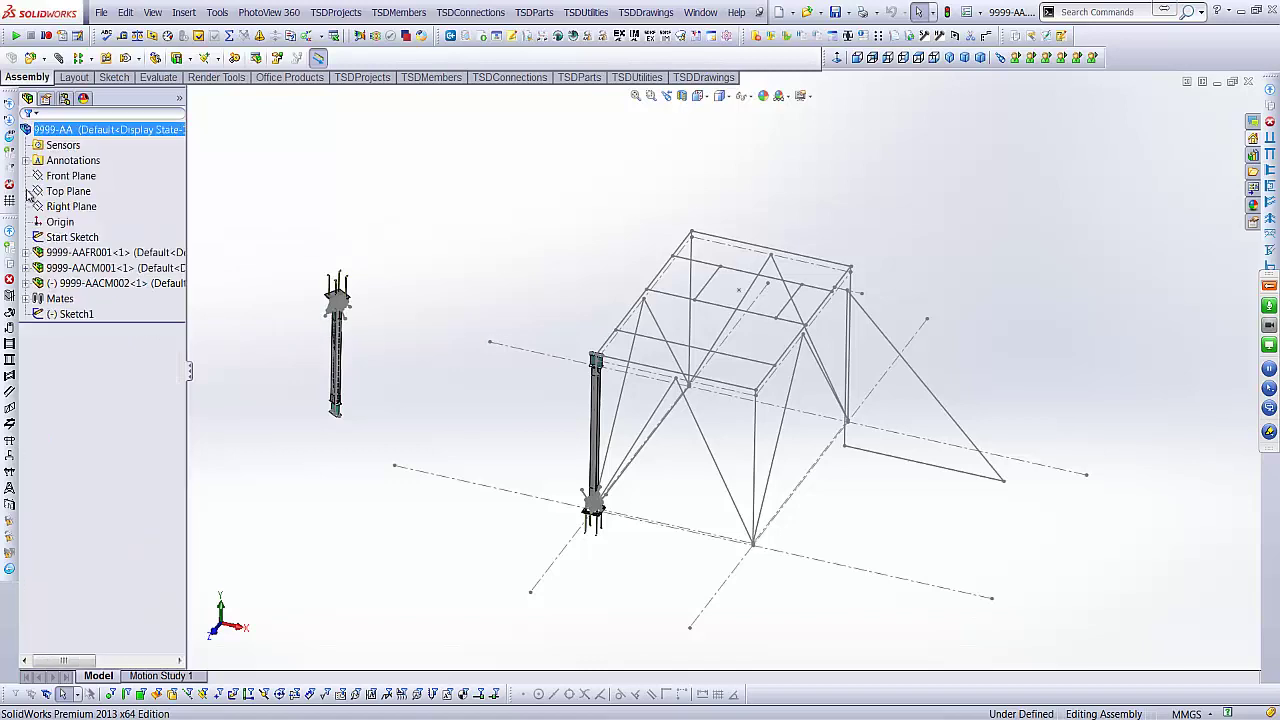
{"action": "right_click", "coordinate": [90, 270]}
{"action": "left_click", "coordinate": [97, 210]}
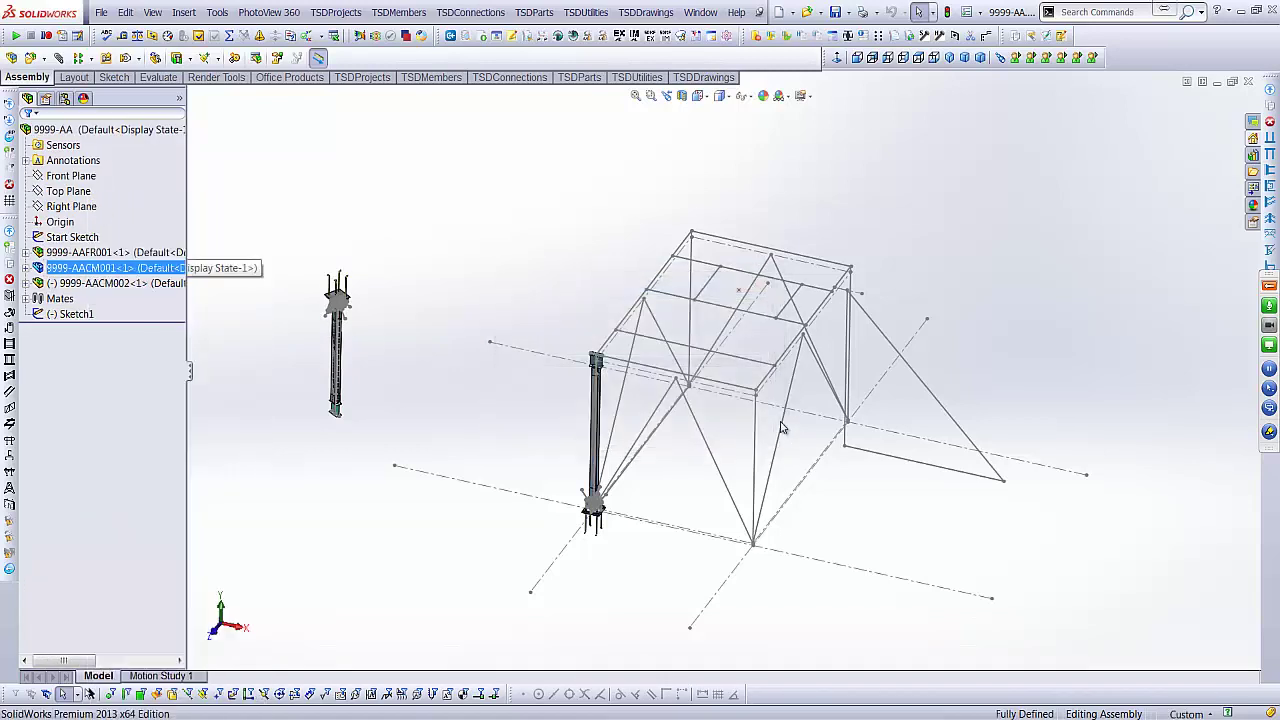
{"action": "scroll", "coordinate": [886, 286], "scroll_direction": "up", "scroll_amount": 3}
{"action": "scroll", "coordinate": [886, 286], "scroll_direction": "down", "scroll_amount": 1}
{"action": "left_click", "coordinate": [891, 280]}
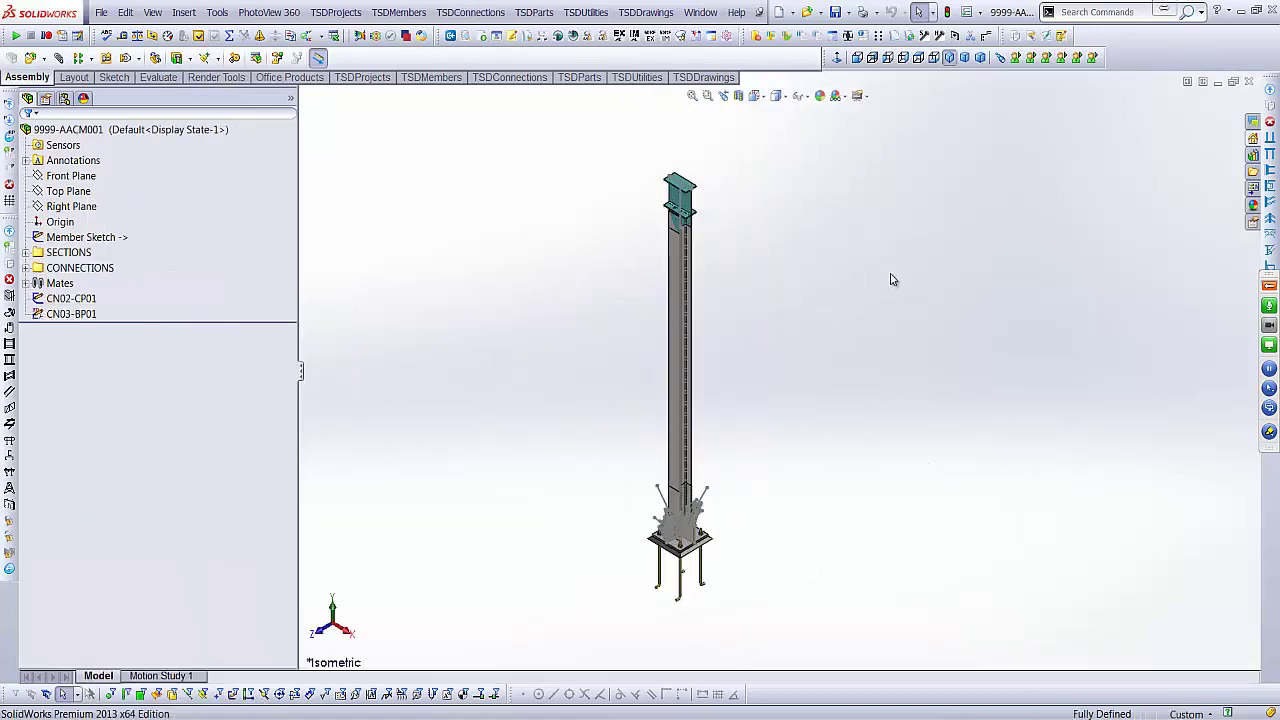
{"action": "left_click", "coordinate": [109, 237]}
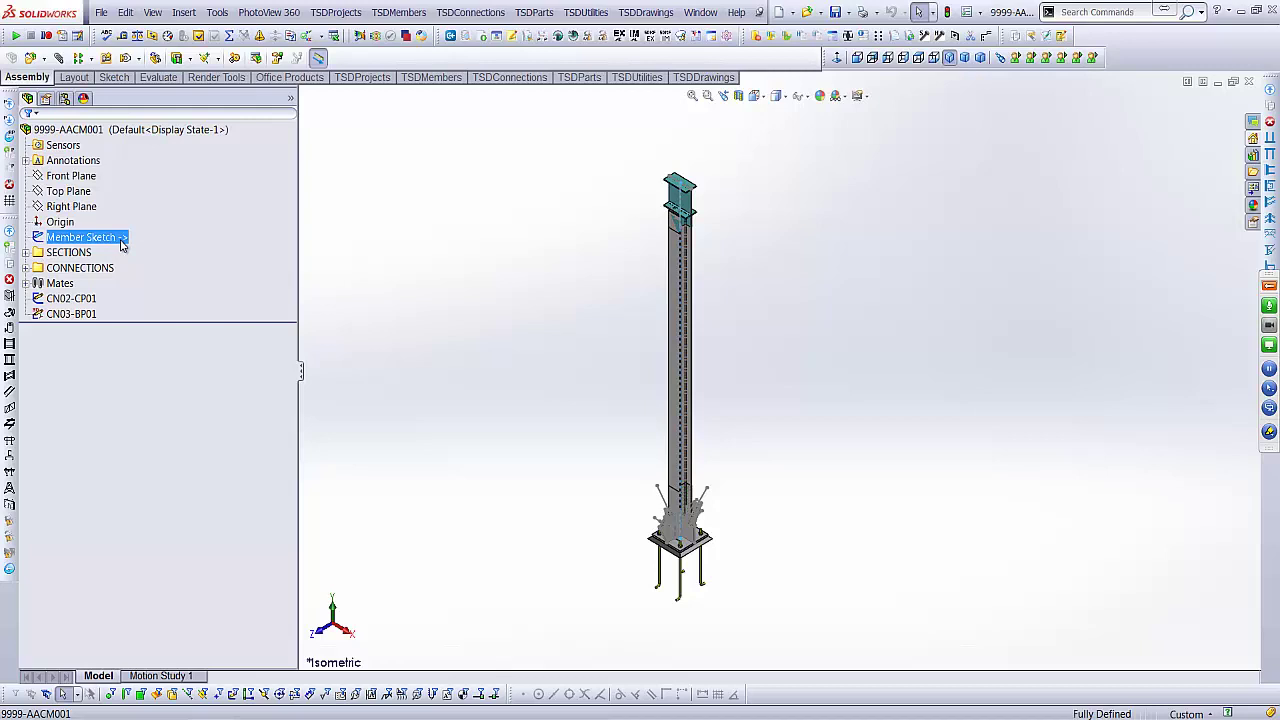
{"action": "left_click", "coordinate": [60, 221]}
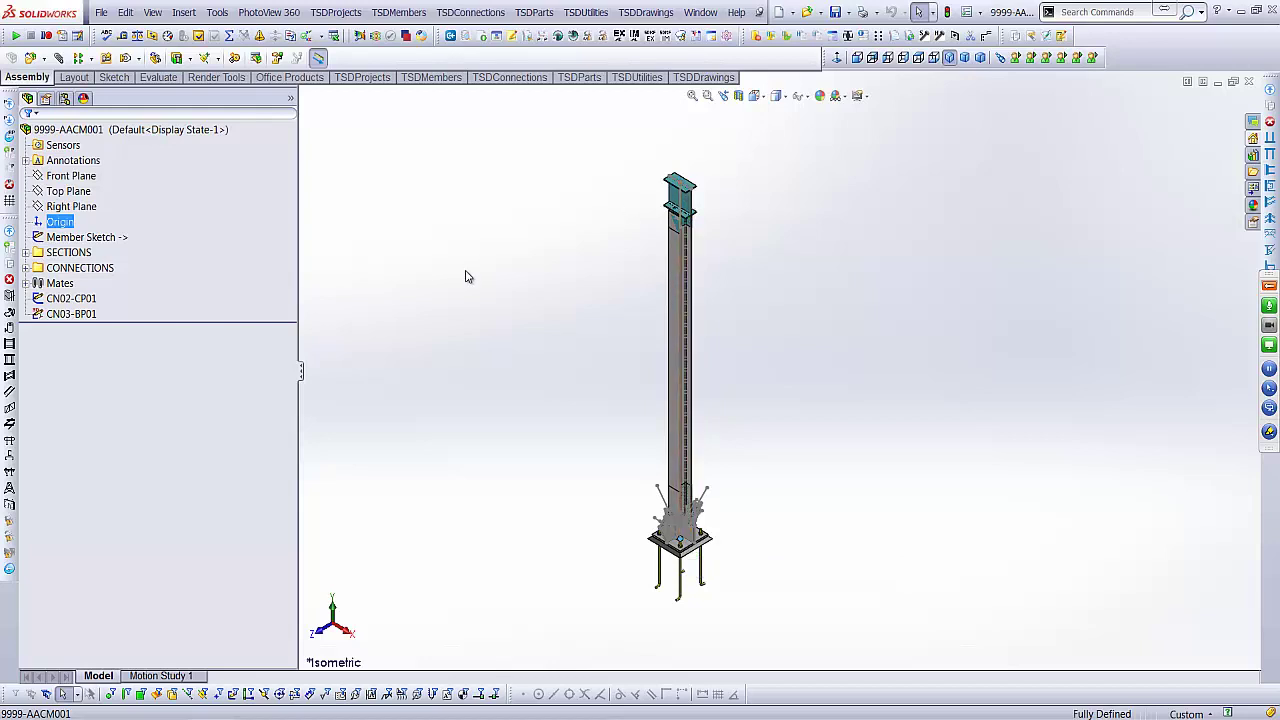
- Delete the equal-length relation from the line in column 9999-AACM001's Member Sketch and exit the sketch
{"action": "right_click", "coordinate": [100, 244]}
{"action": "left_click", "coordinate": [110, 205]}
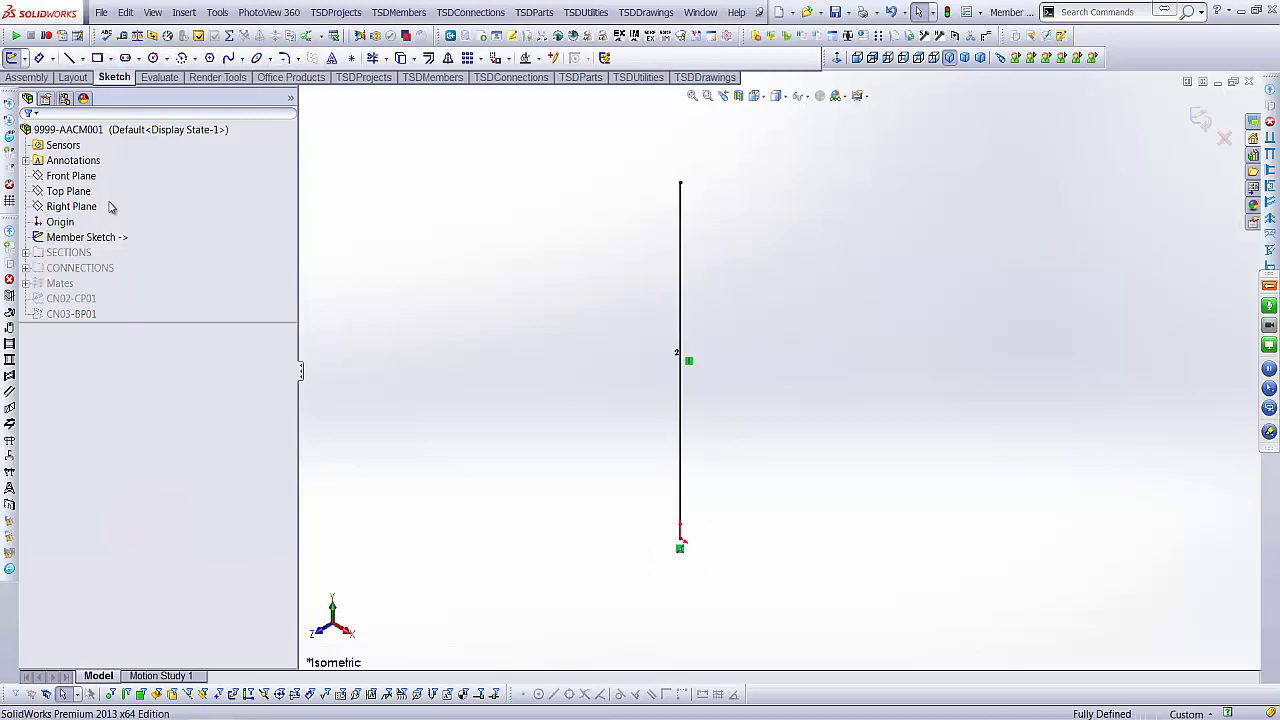
{"action": "left_click", "coordinate": [681, 244]}
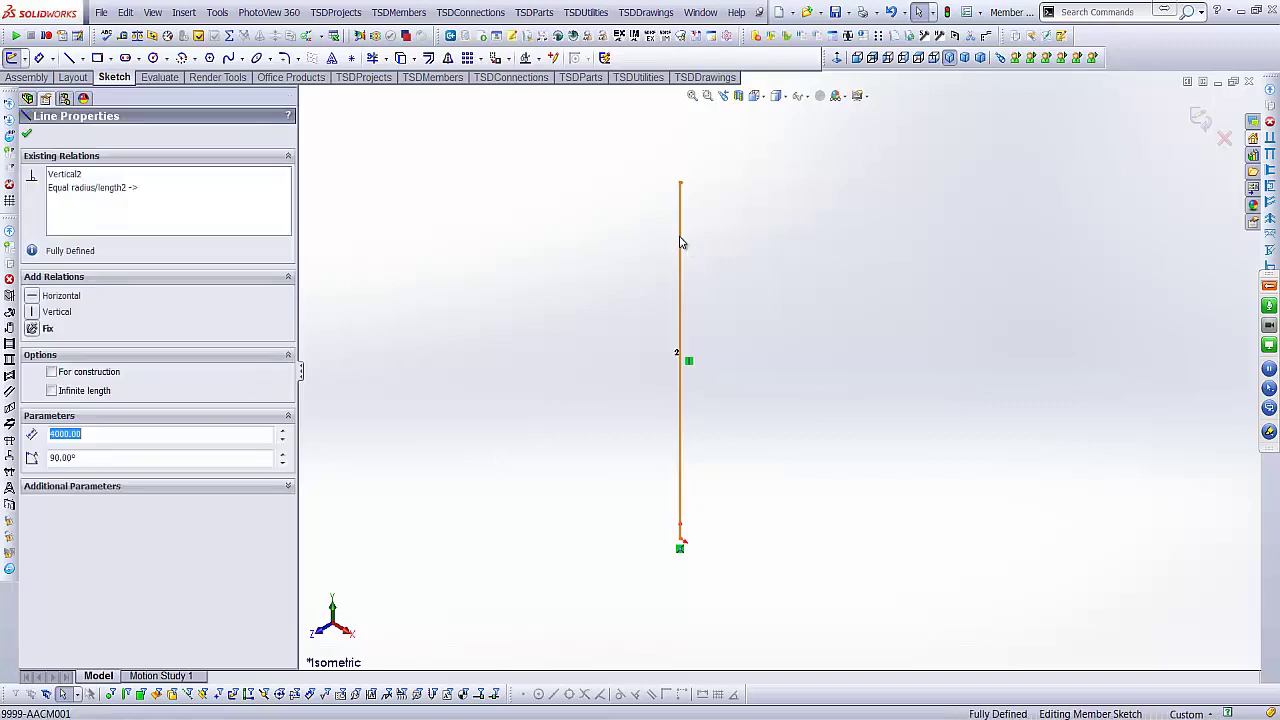
{"action": "left_click", "coordinate": [89, 192]}
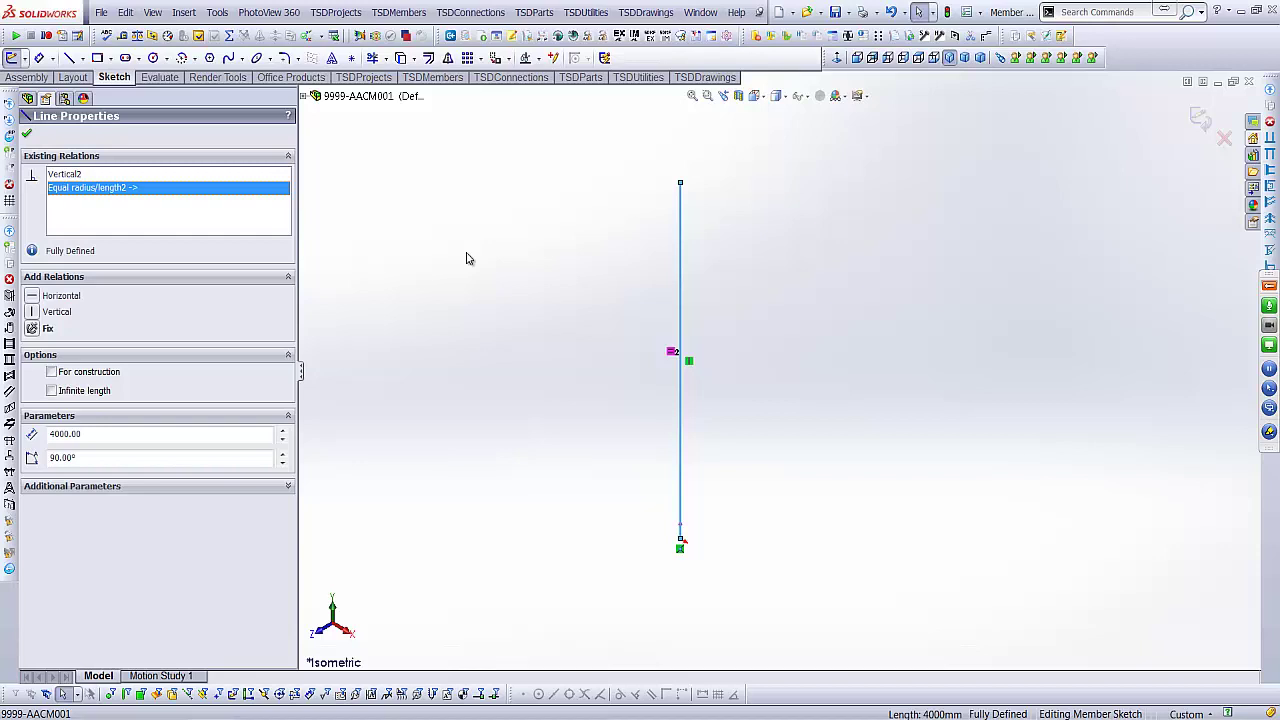
{"action": "key", "text": "Delete"}
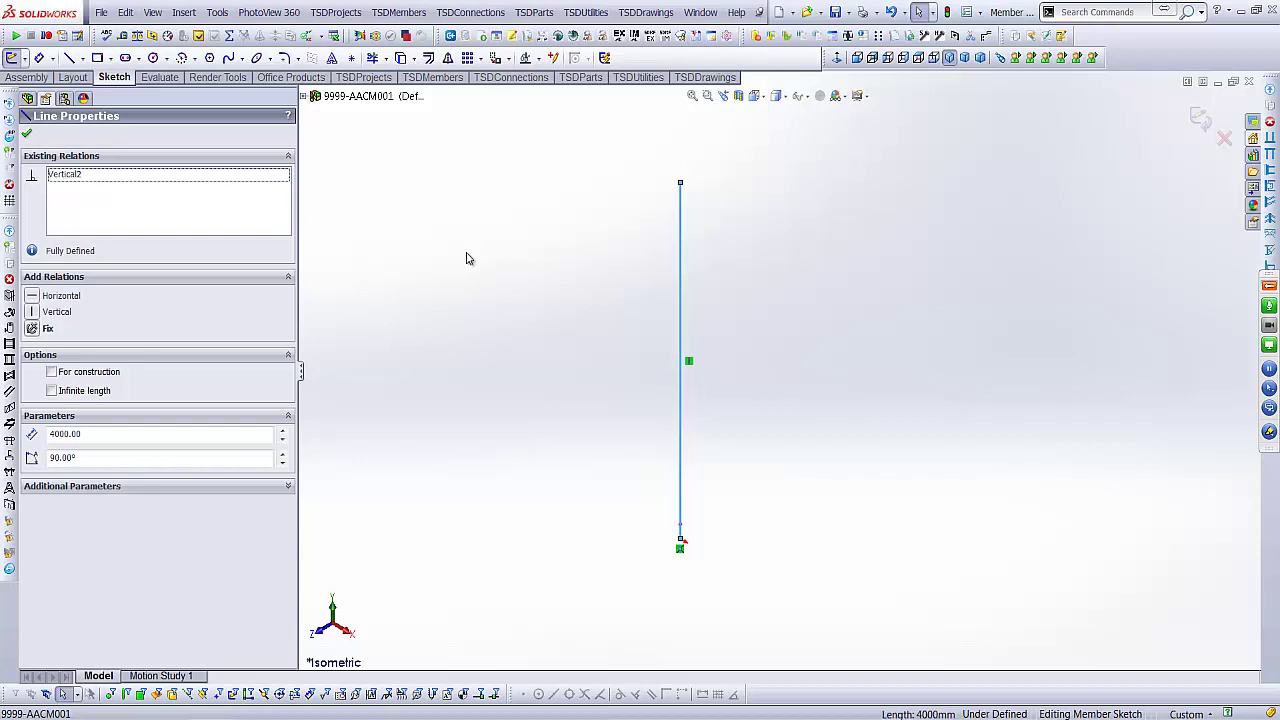
{"action": "left_click", "coordinate": [26, 133]}
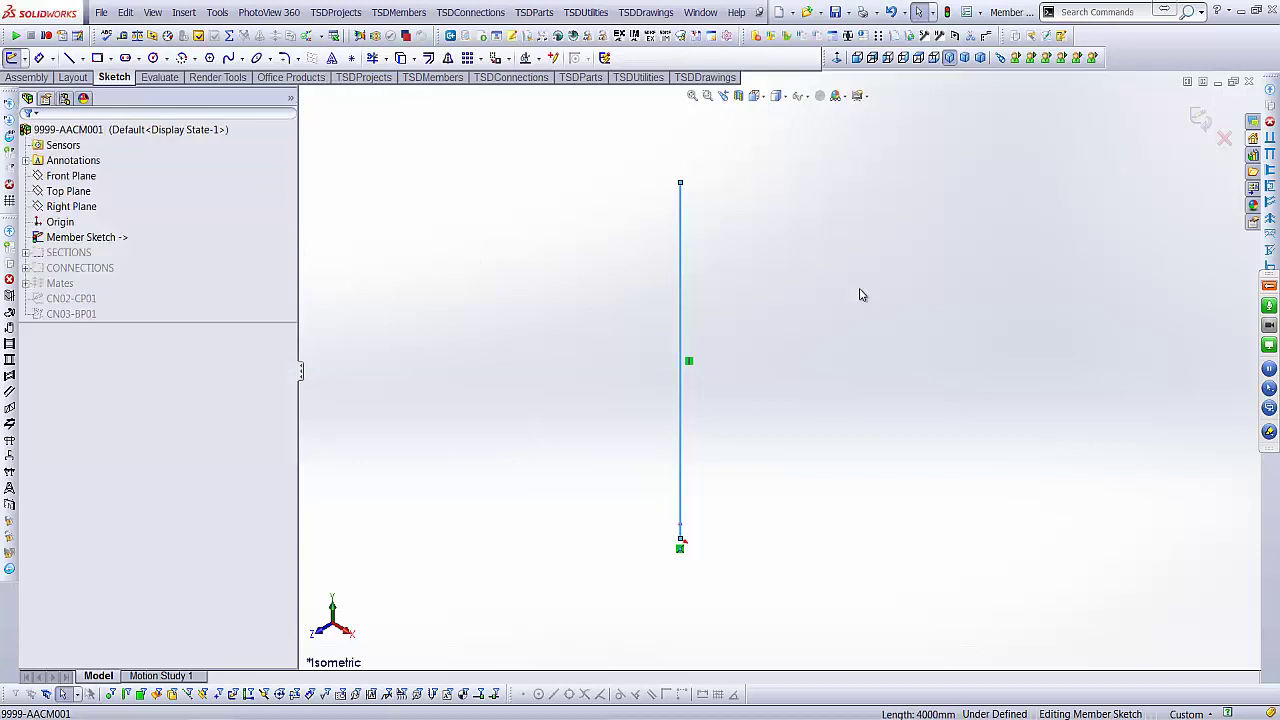
{"action": "left_click", "coordinate": [1198, 118]}
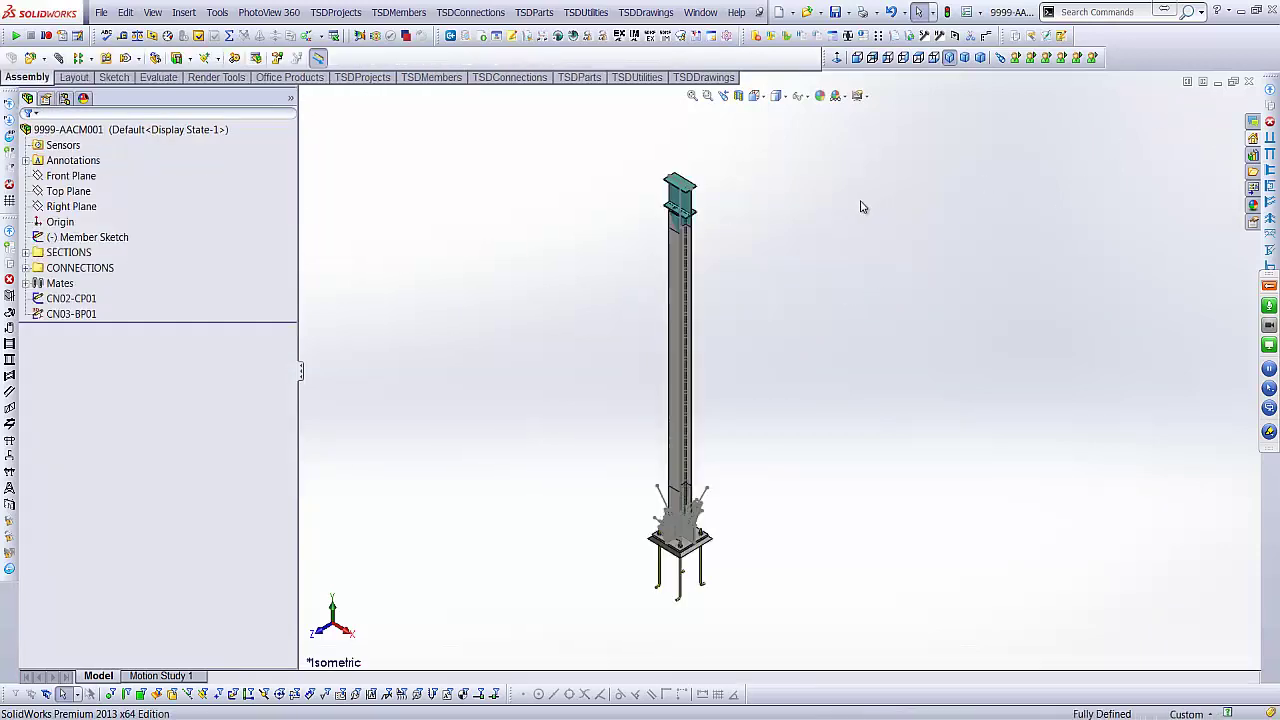
- Shorten the column's Member Sketch line to about 2518 mm by moving its upper endpoint, and exit the sketch
{"action": "left_click", "coordinate": [66, 237]}
{"action": "right_click", "coordinate": [66, 237]}
{"action": "left_click", "coordinate": [83, 194]}
{"action": "right_click", "coordinate": [95, 237]}
{"action": "left_click", "coordinate": [104, 192]}
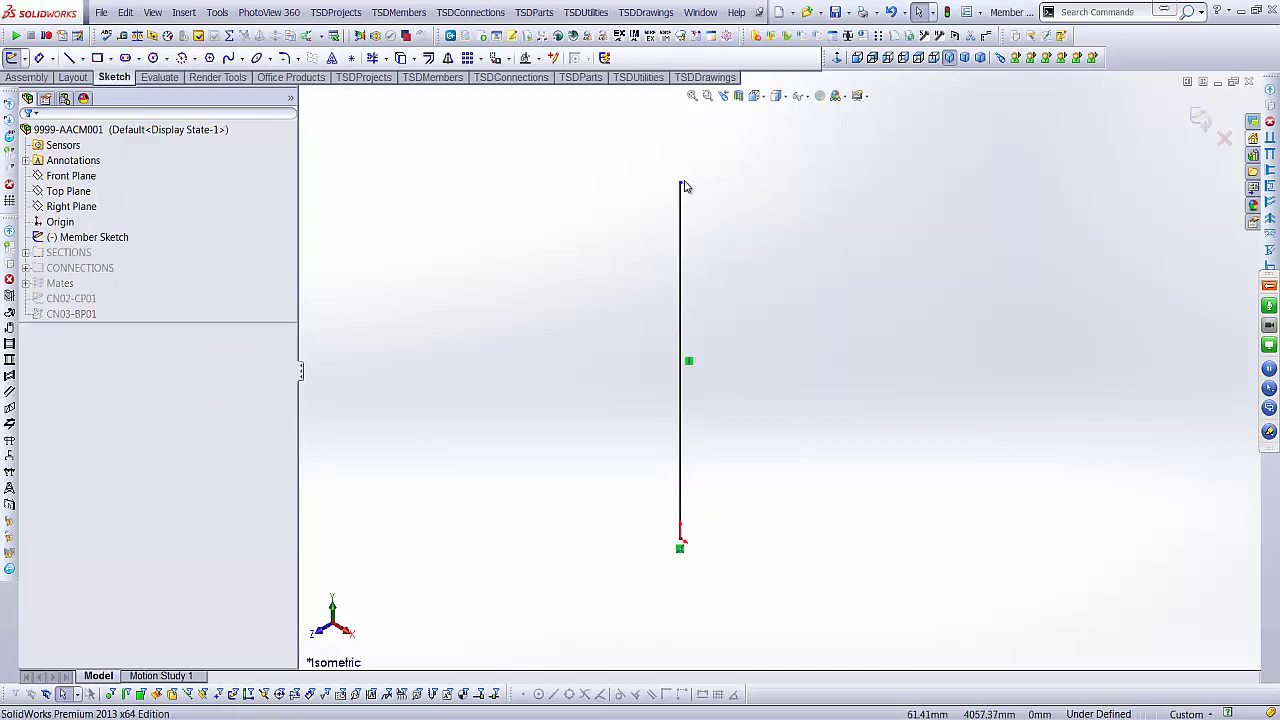
{"action": "left_click_drag", "start_coordinate": [686, 188], "coordinate": [714, 352]}
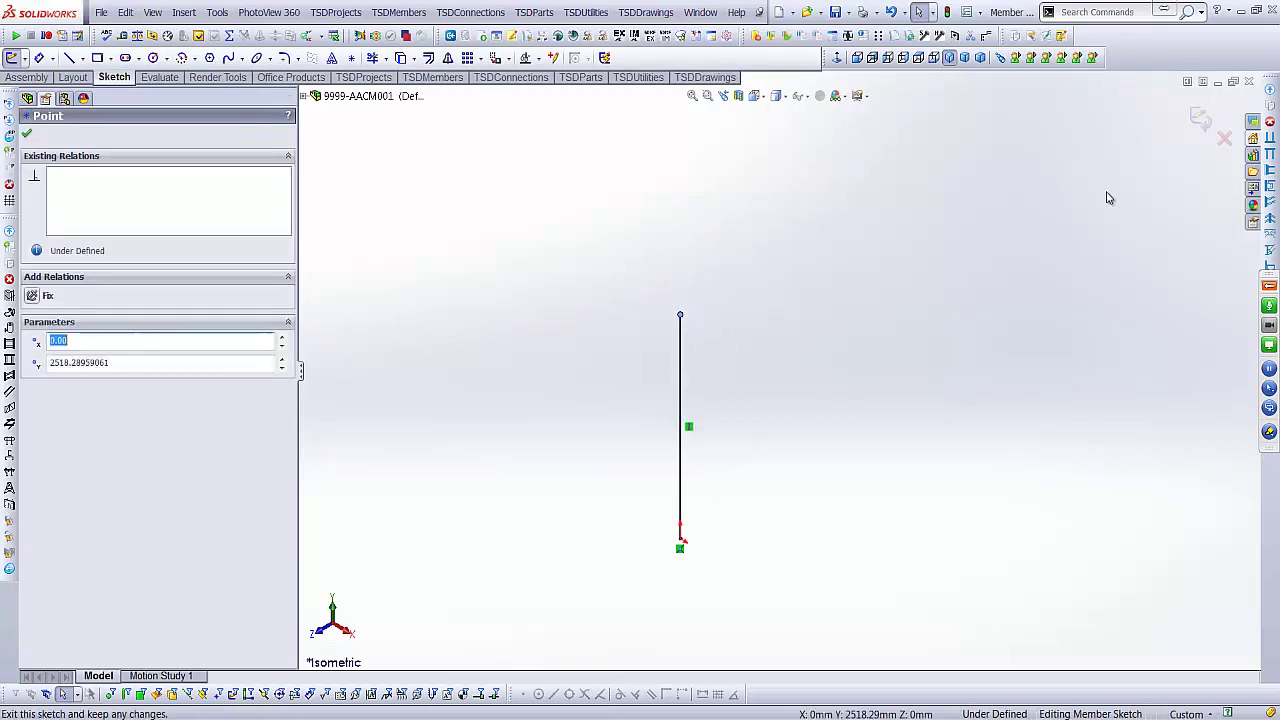
{"action": "left_click", "coordinate": [1203, 118]}
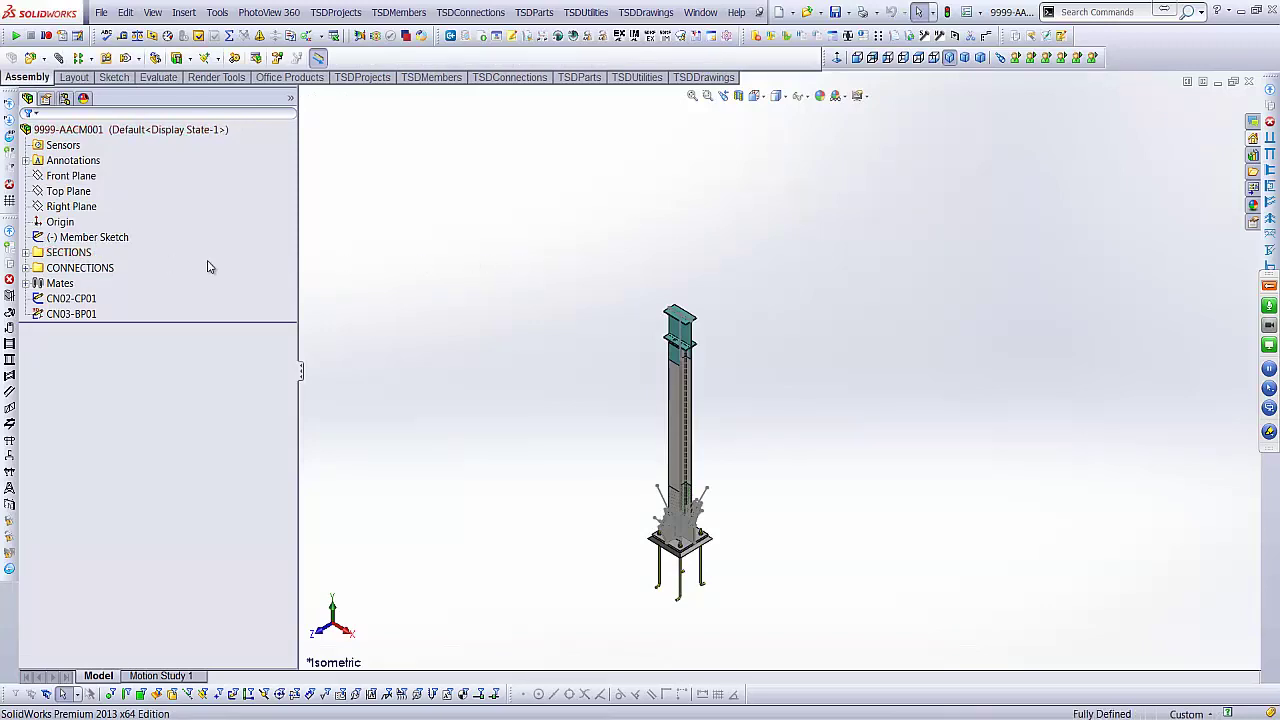
- Lengthen the column's Member Sketch line to about 3774 mm by moving its upper endpoint, and exit the sketch
{"action": "right_click", "coordinate": [75, 242]}
{"action": "left_click", "coordinate": [85, 210]}
{"action": "mouse_move", "coordinate": [681, 313]}
{"action": "left_mouse_down"}
{"action": "mouse_move", "coordinate": [736, 188]}
{"action": "mouse_move", "coordinate": [743, 241]}
{"action": "left_mouse_up"}
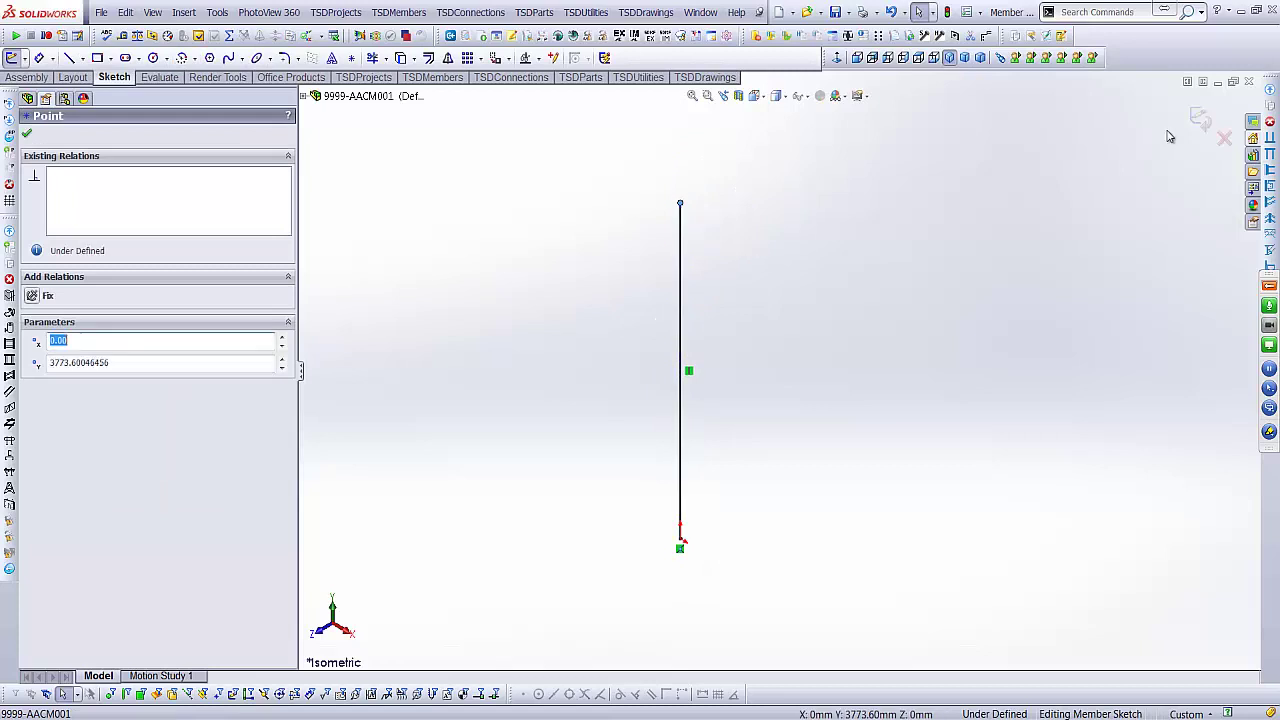
{"action": "left_click", "coordinate": [1200, 118]}
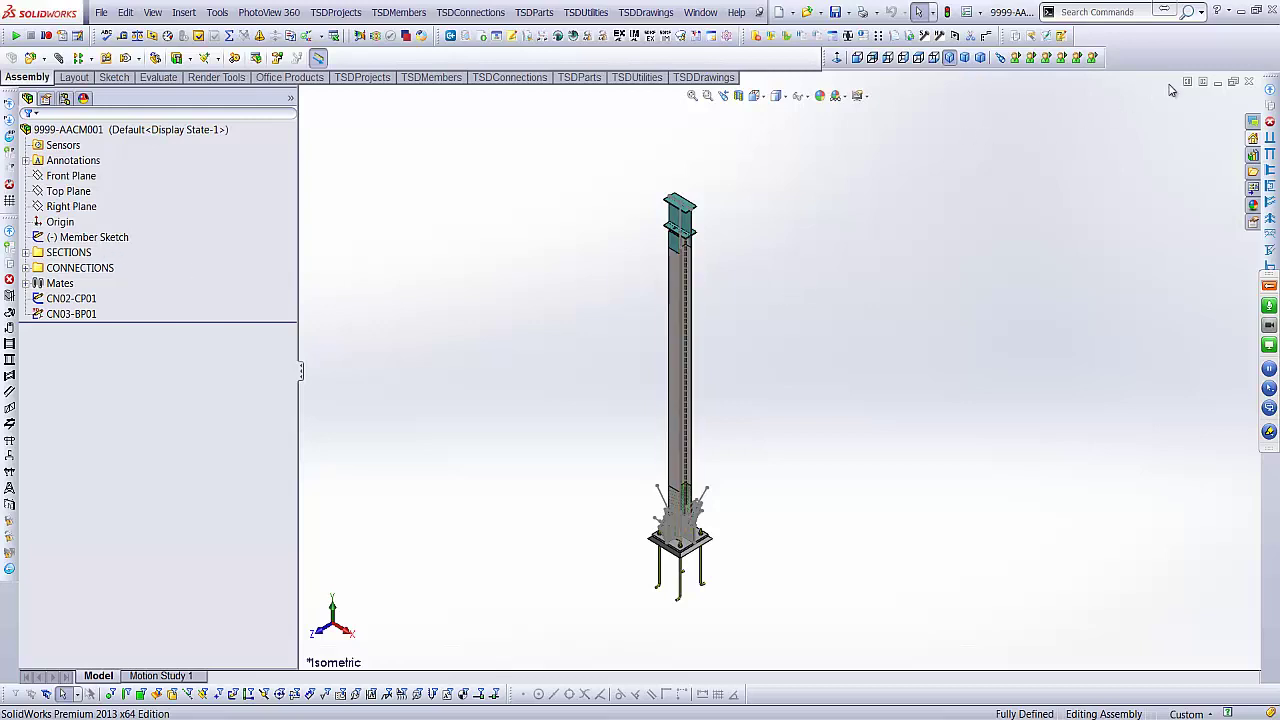
- Close the column's window to return to assembly 9999-AA and open the Member Sketch of 9999-AACM001 for editing in context
{"action": "left_click", "coordinate": [1249, 82]}
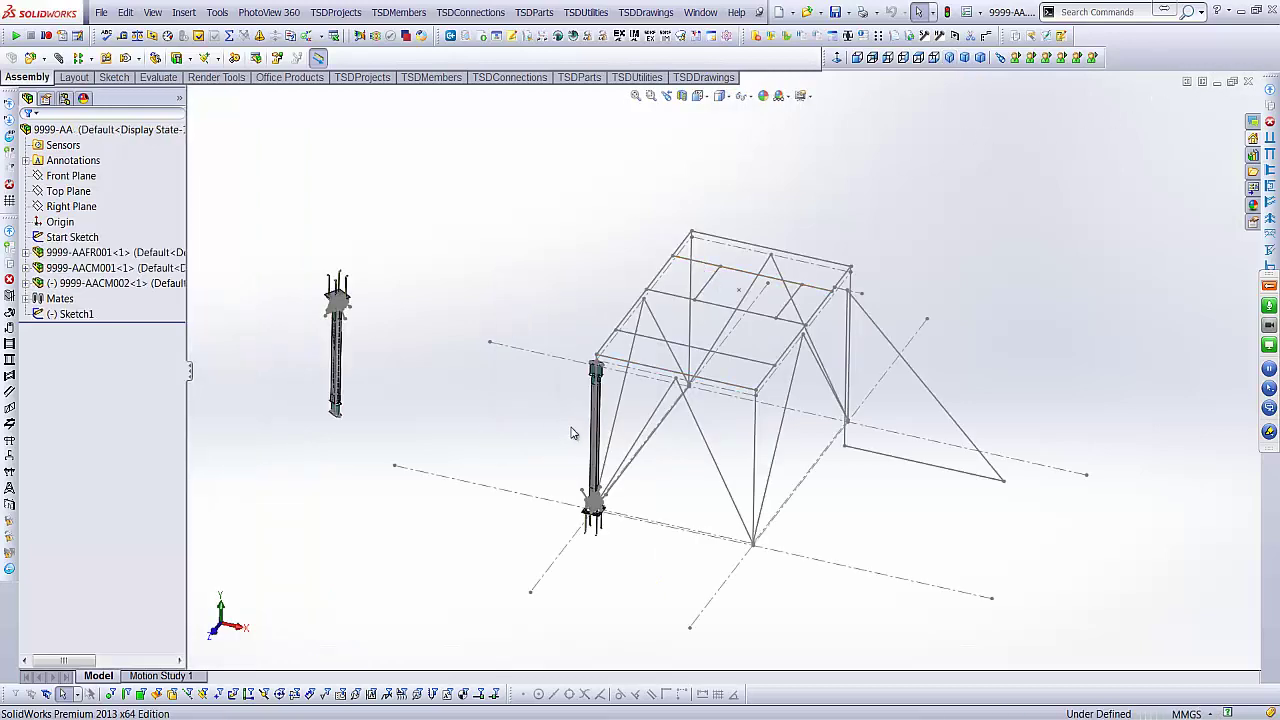
{"action": "scroll", "coordinate": [630, 395], "scroll_direction": "down", "scroll_amount": 5}
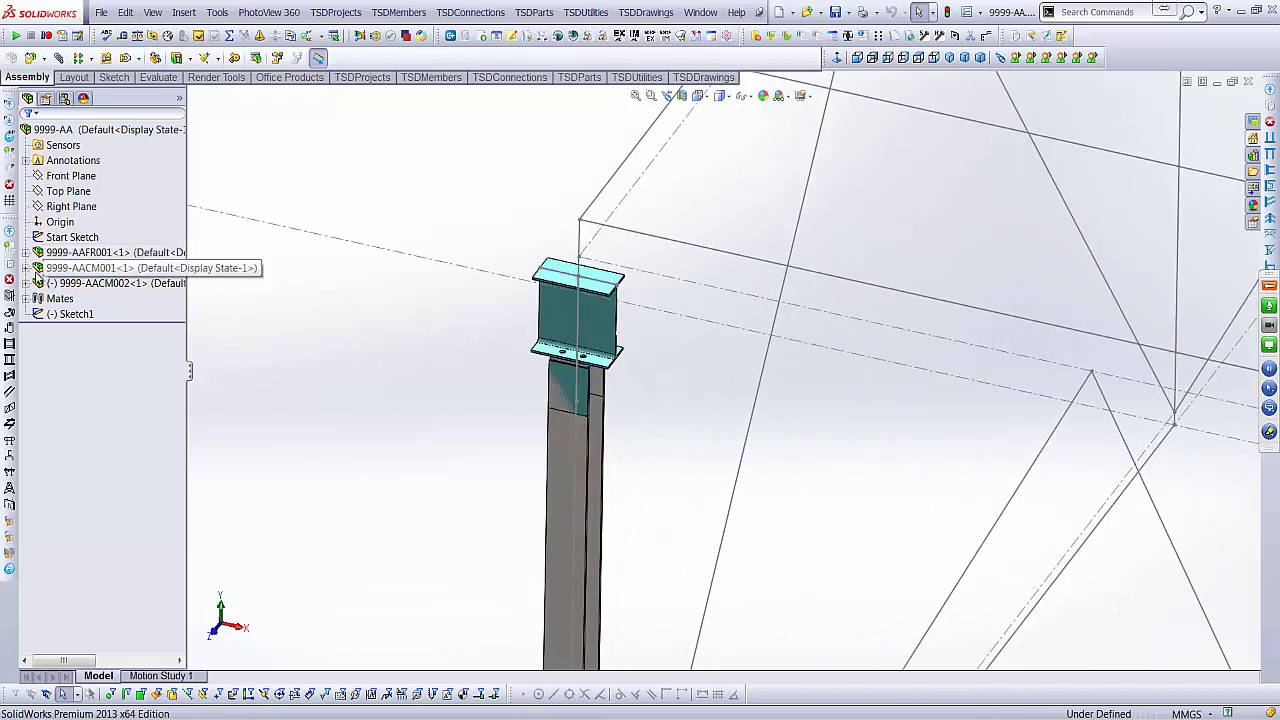
{"action": "left_click", "coordinate": [25, 268]}
{"action": "right_click", "coordinate": [98, 391]}
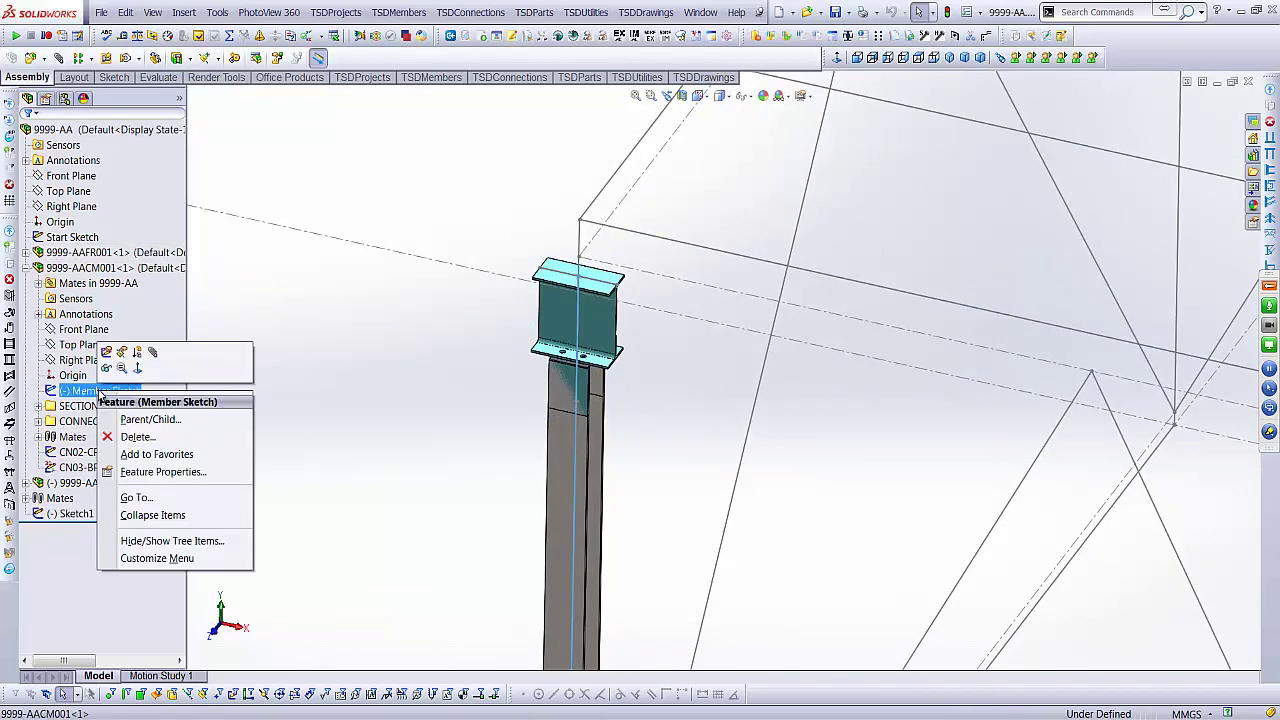
{"action": "left_click", "coordinate": [106, 353]}
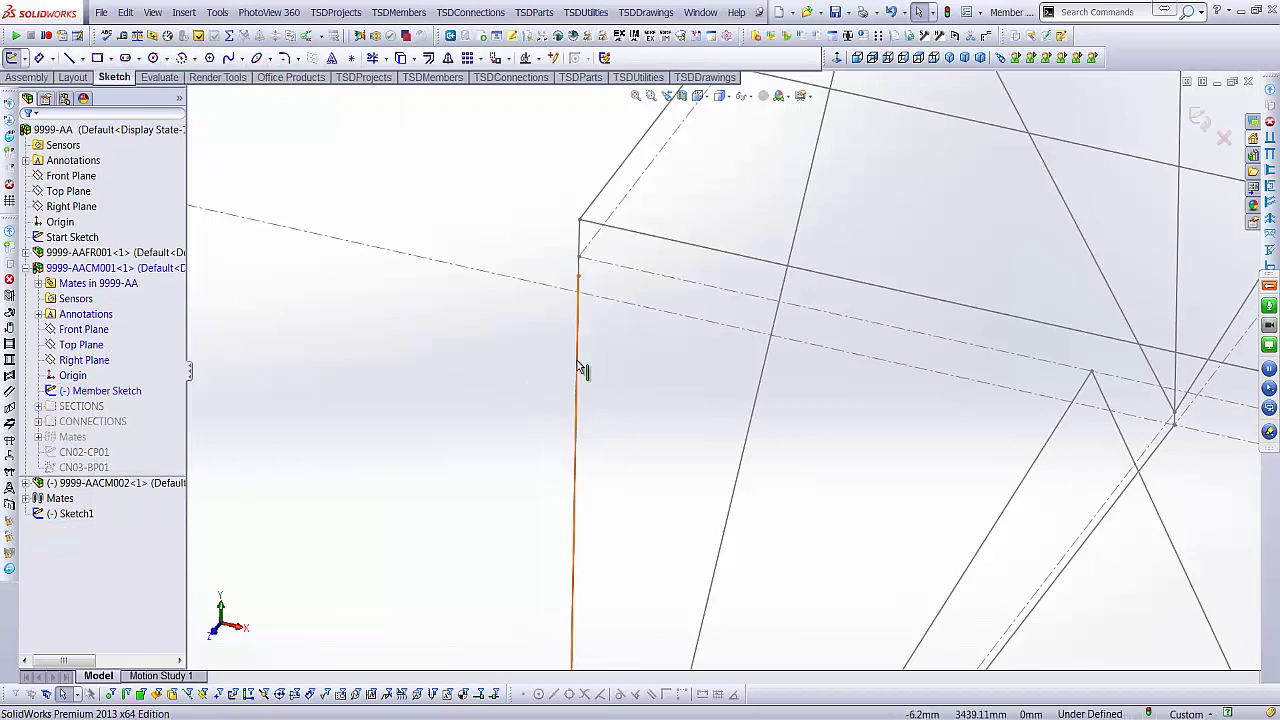
- Add an Equal relation between the Member Sketch line and the frame's South Column Sketch line, and exit the sketch
{"action": "left_click", "coordinate": [578, 306]}
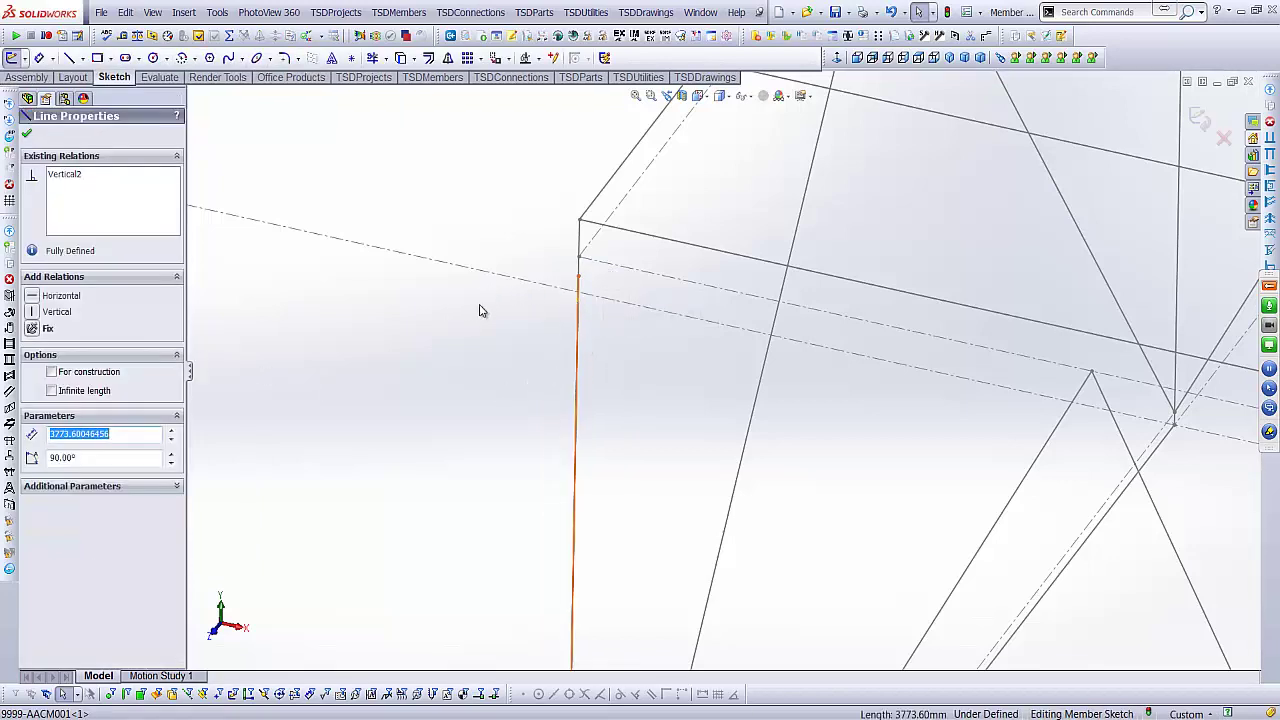
{"action": "left_click", "coordinate": [584, 245], "text": "ctrl"}
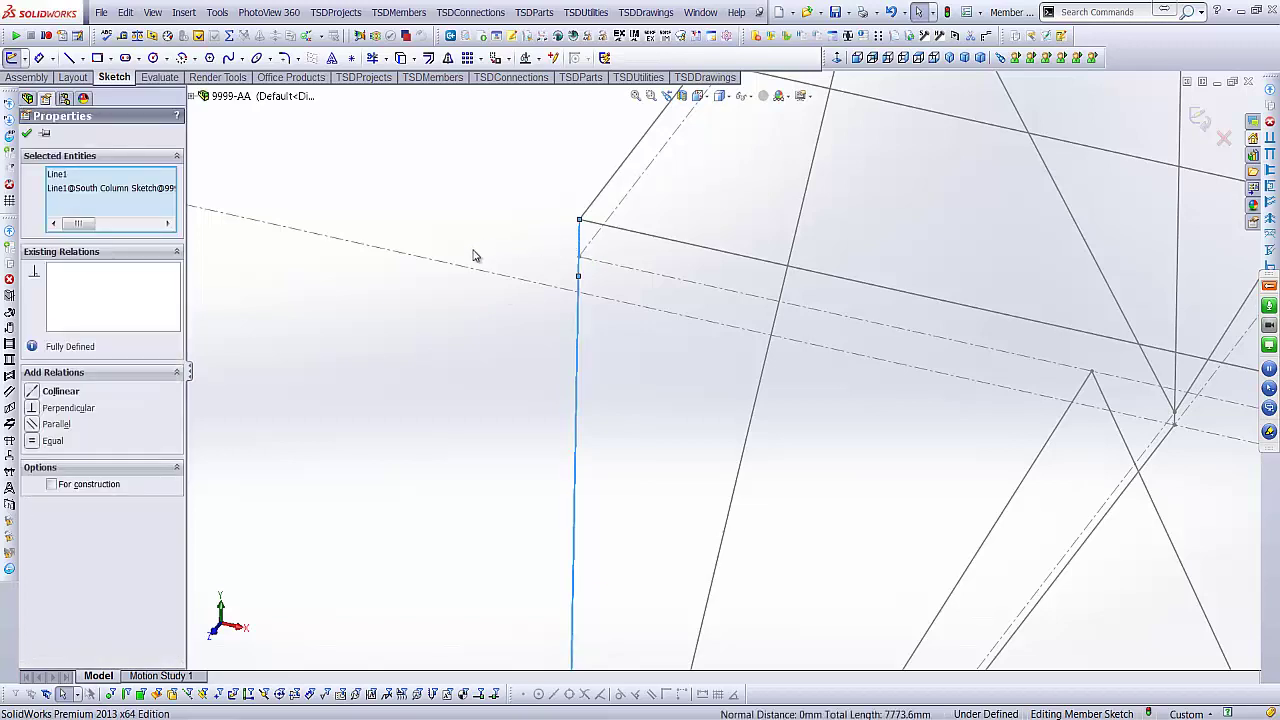
{"action": "left_click", "coordinate": [33, 441]}
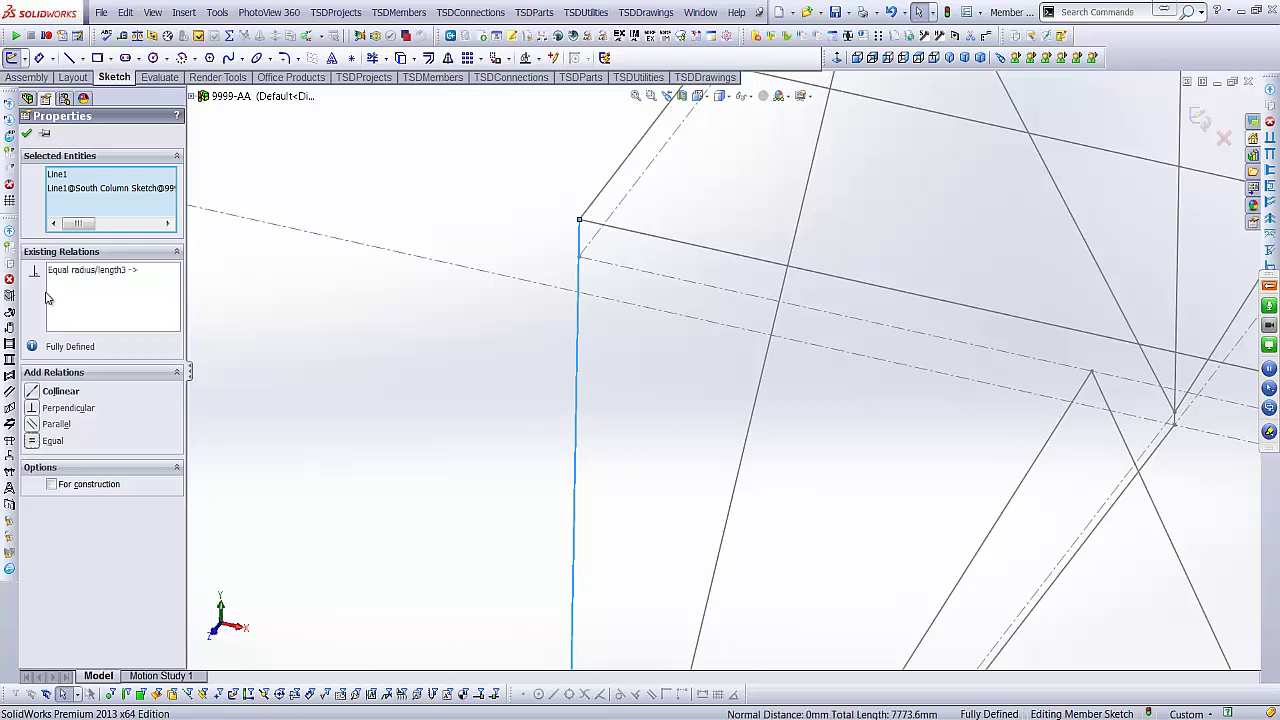
{"action": "left_click", "coordinate": [27, 133]}
{"action": "left_click", "coordinate": [1198, 120]}
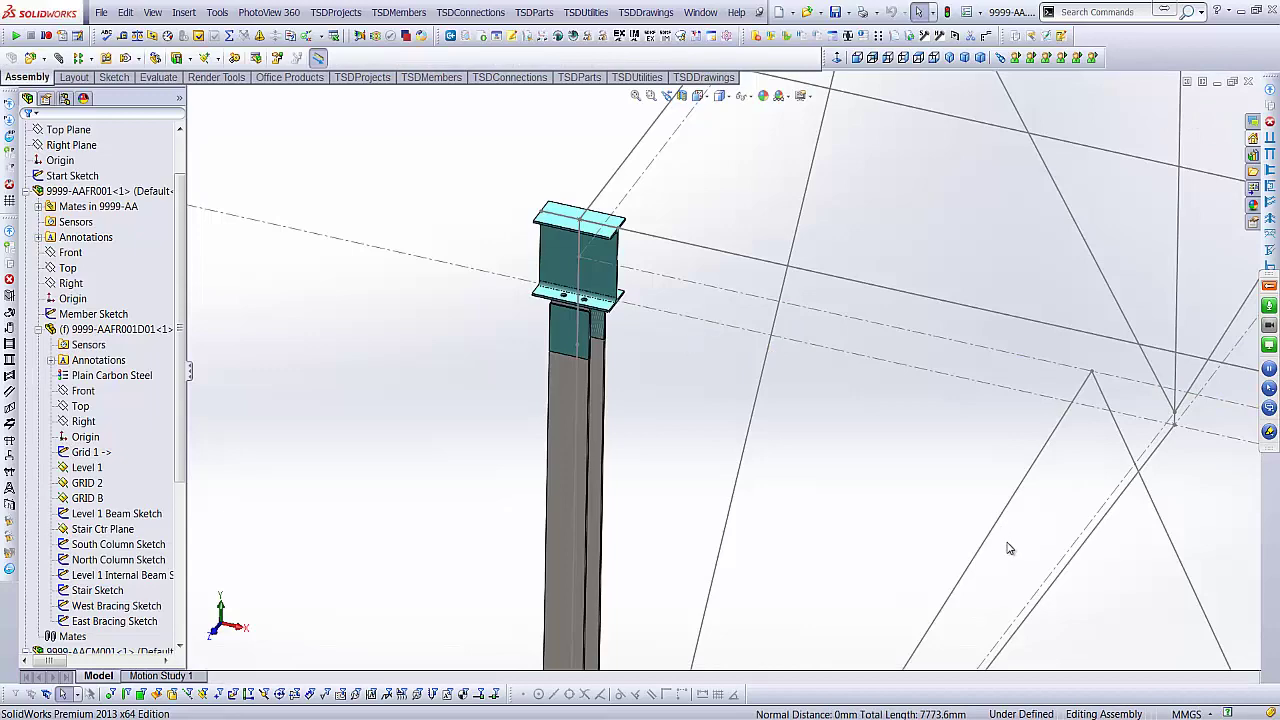
{"action": "scroll", "coordinate": [779, 497], "scroll_direction": "up", "scroll_amount": 5}
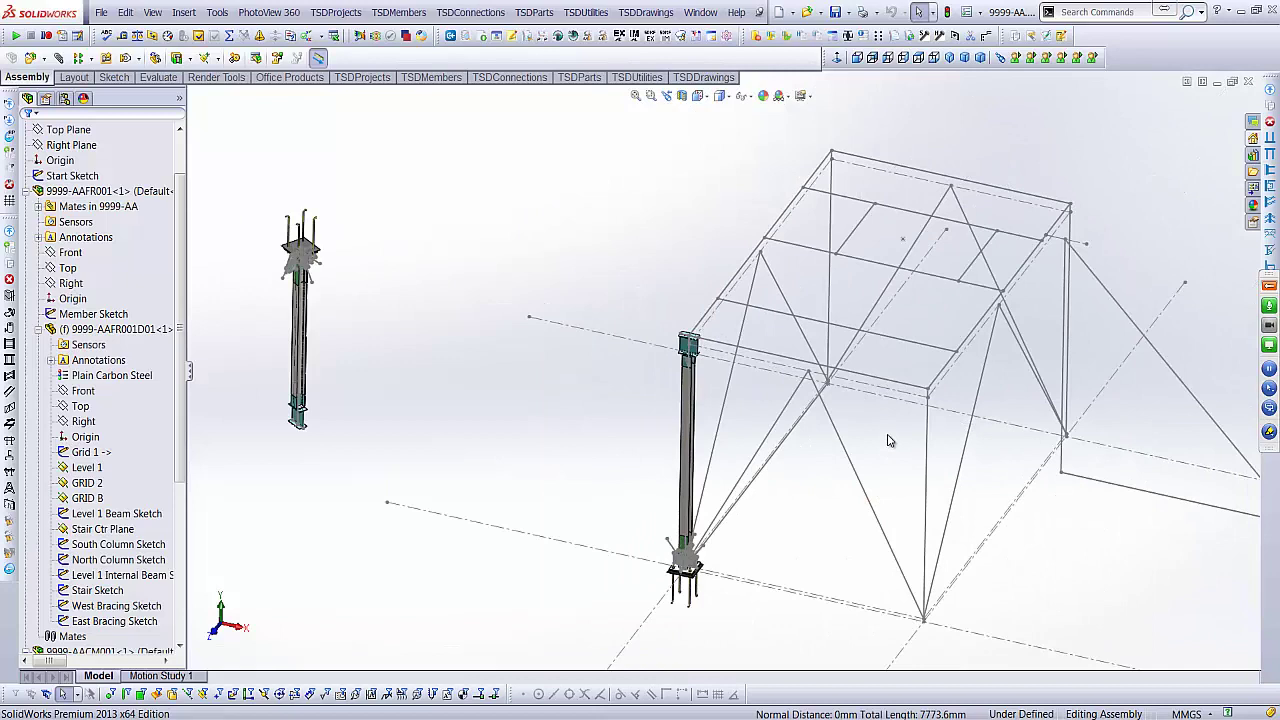
- Insert the second TSD structural stairs model on the Stair Sketch's horizontal line and sloped line, and end member insertion
{"action": "left_click", "coordinate": [25, 191]}
{"action": "left_click", "coordinate": [25, 268]}
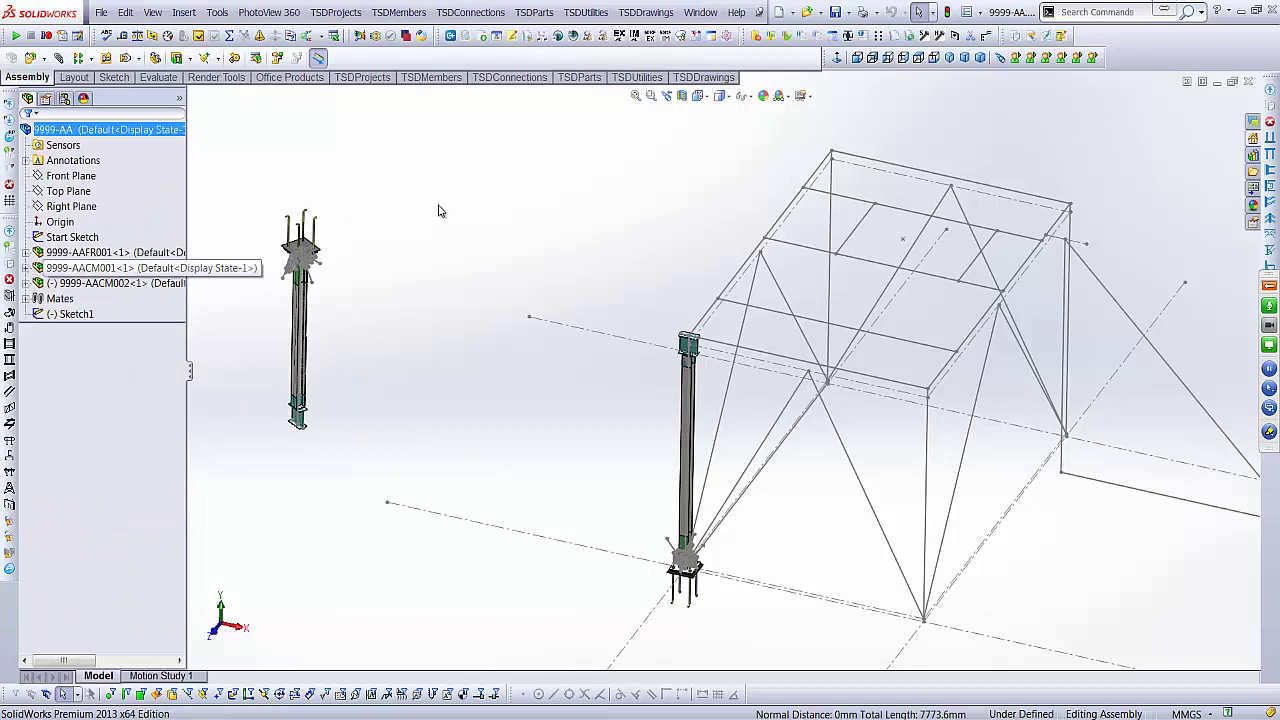
{"action": "mouse_move", "coordinate": [958, 424]}
{"action": "middle_mouse_down"}
{"action": "mouse_move", "coordinate": [960, 403]}
{"action": "mouse_move", "coordinate": [923, 369]}
{"action": "mouse_move", "coordinate": [909, 411]}
{"action": "mouse_move", "coordinate": [960, 430]}
{"action": "middle_mouse_up"}
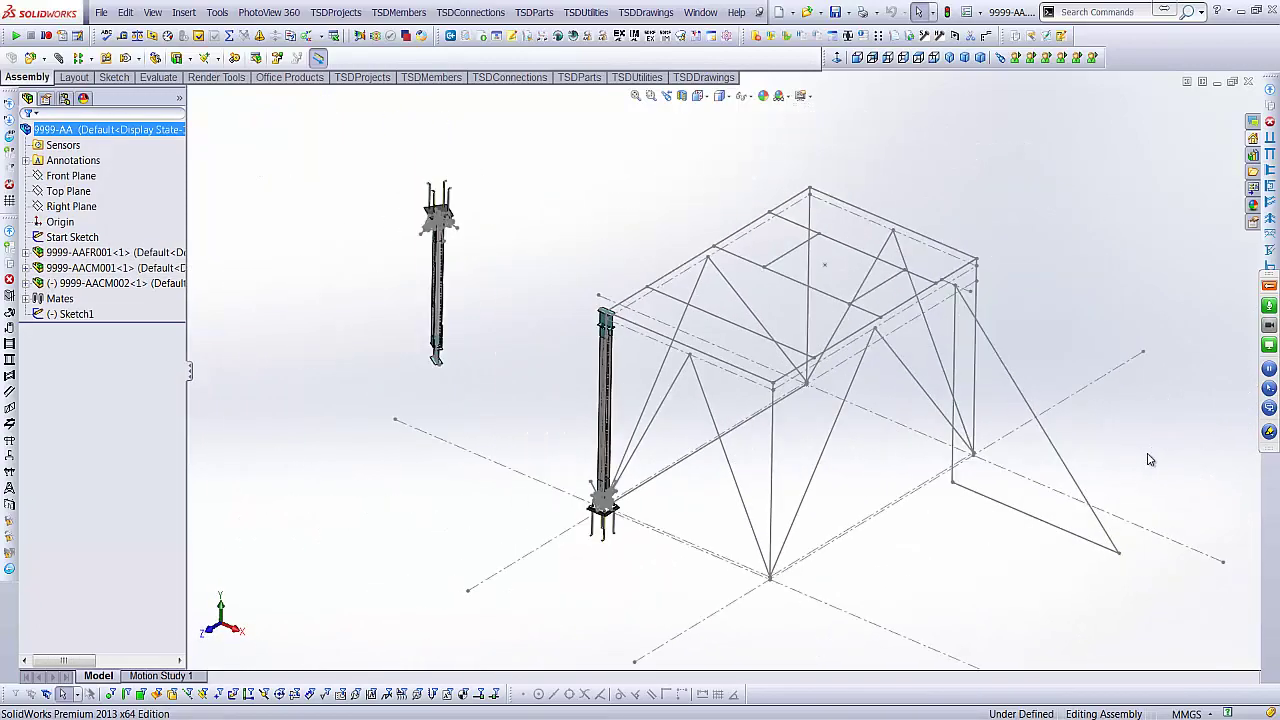
{"action": "scroll", "coordinate": [1143, 456], "scroll_direction": "down", "scroll_amount": 2}
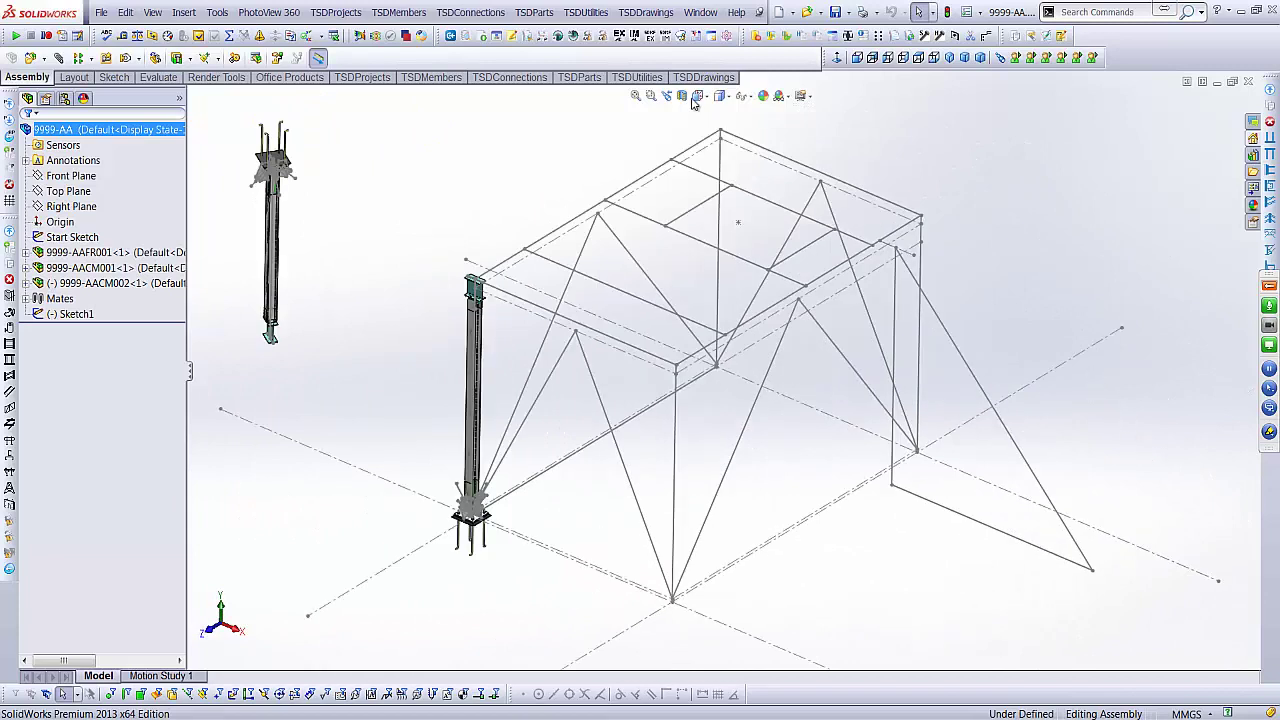
{"action": "left_click", "coordinate": [405, 13]}
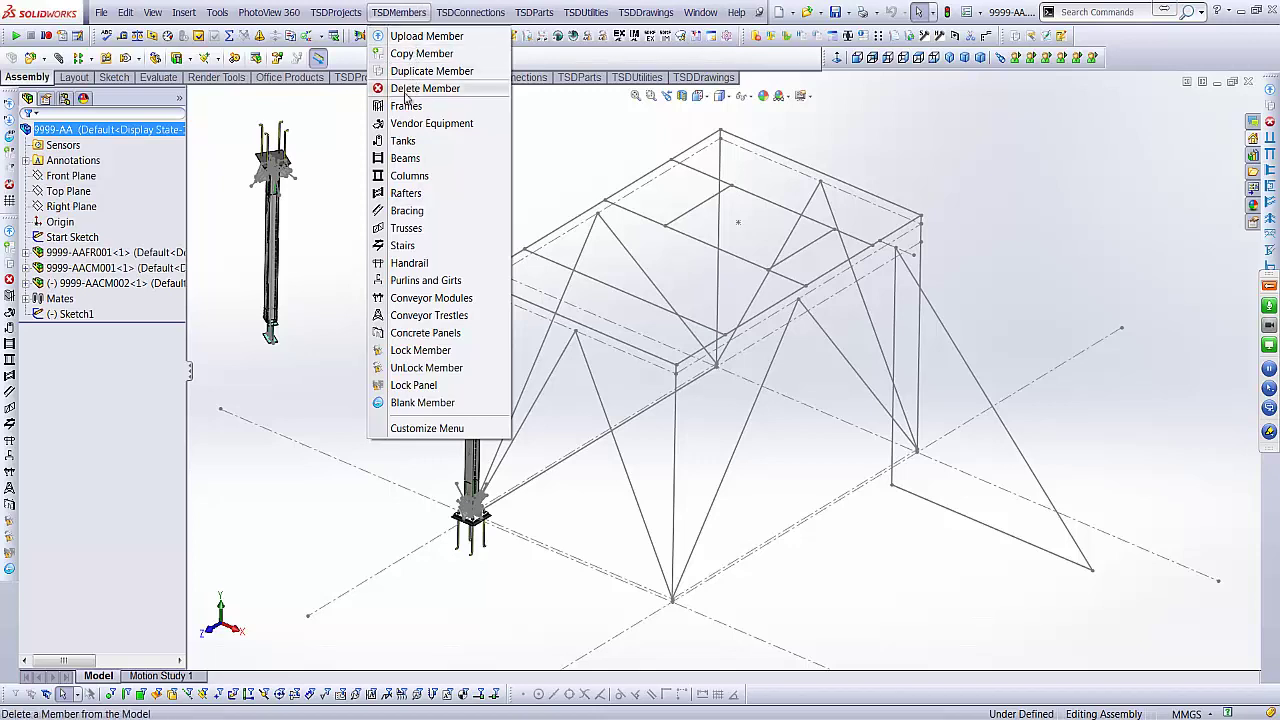
{"action": "left_click", "coordinate": [418, 246]}
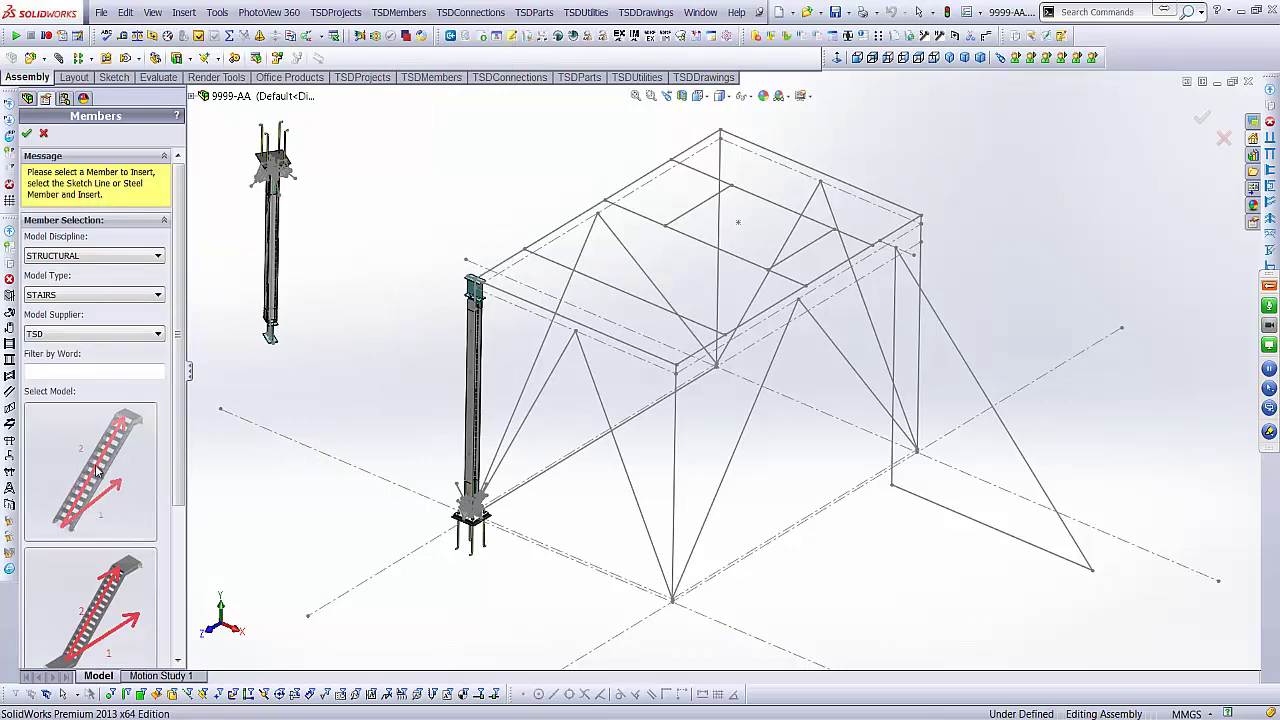
{"action": "left_click_drag", "start_coordinate": [181, 426], "coordinate": [175, 627]}
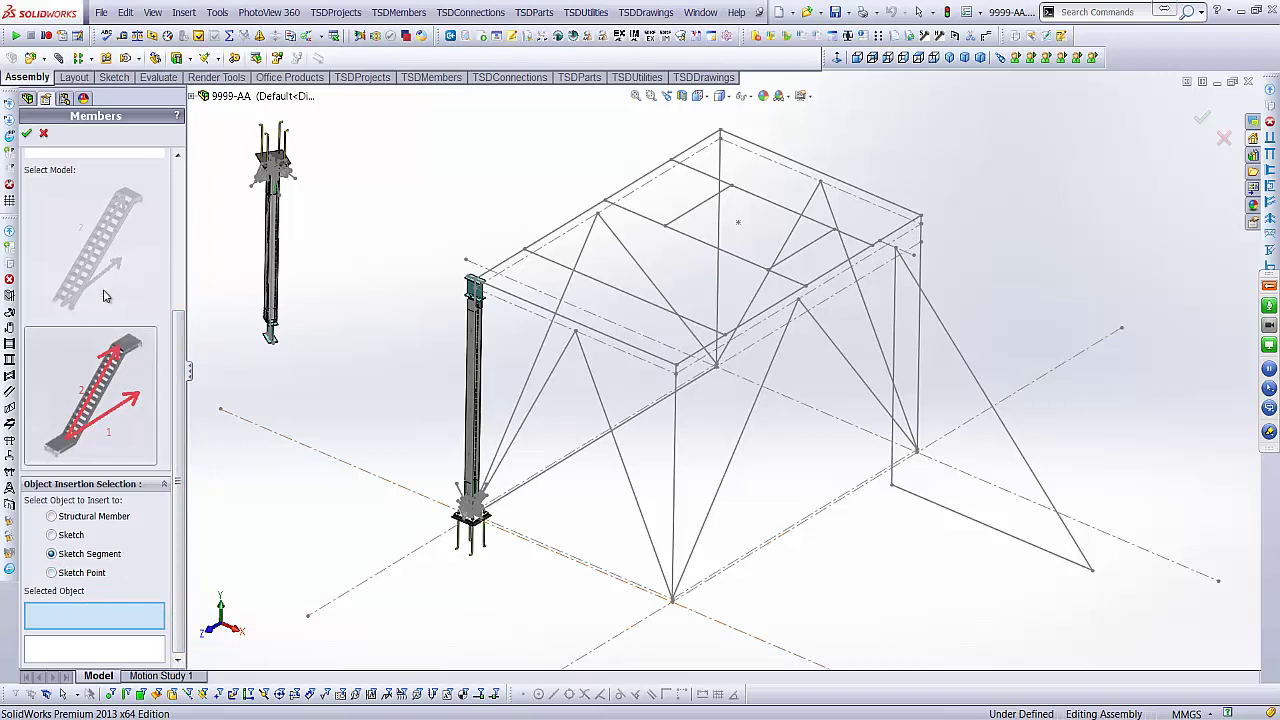
{"action": "left_click", "coordinate": [1001, 534]}
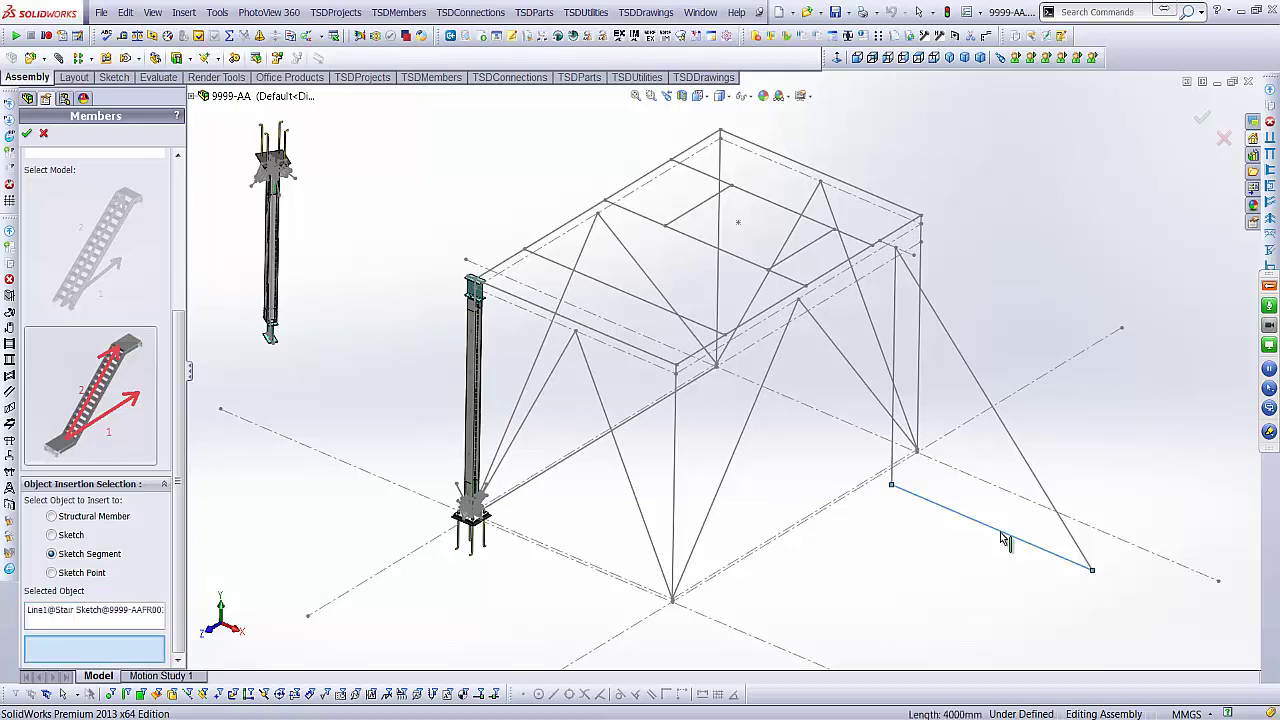
{"action": "left_click", "coordinate": [1018, 452]}
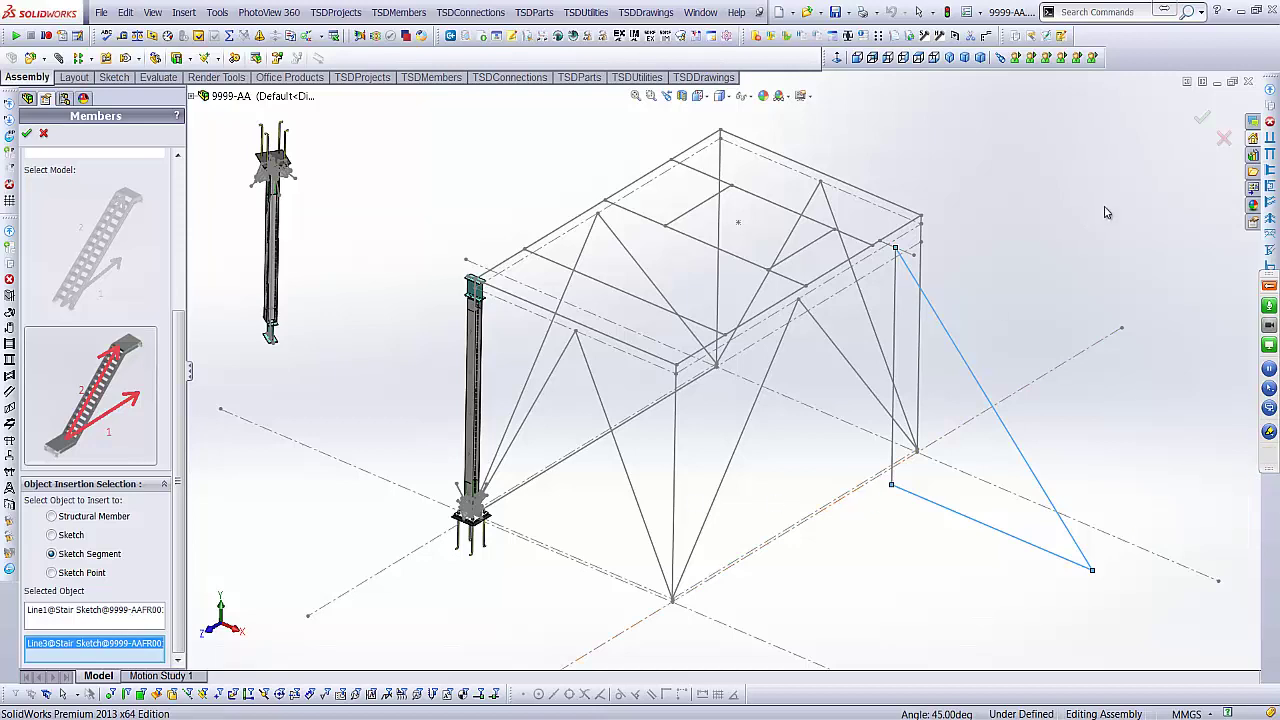
{"action": "left_click", "coordinate": [1202, 118]}
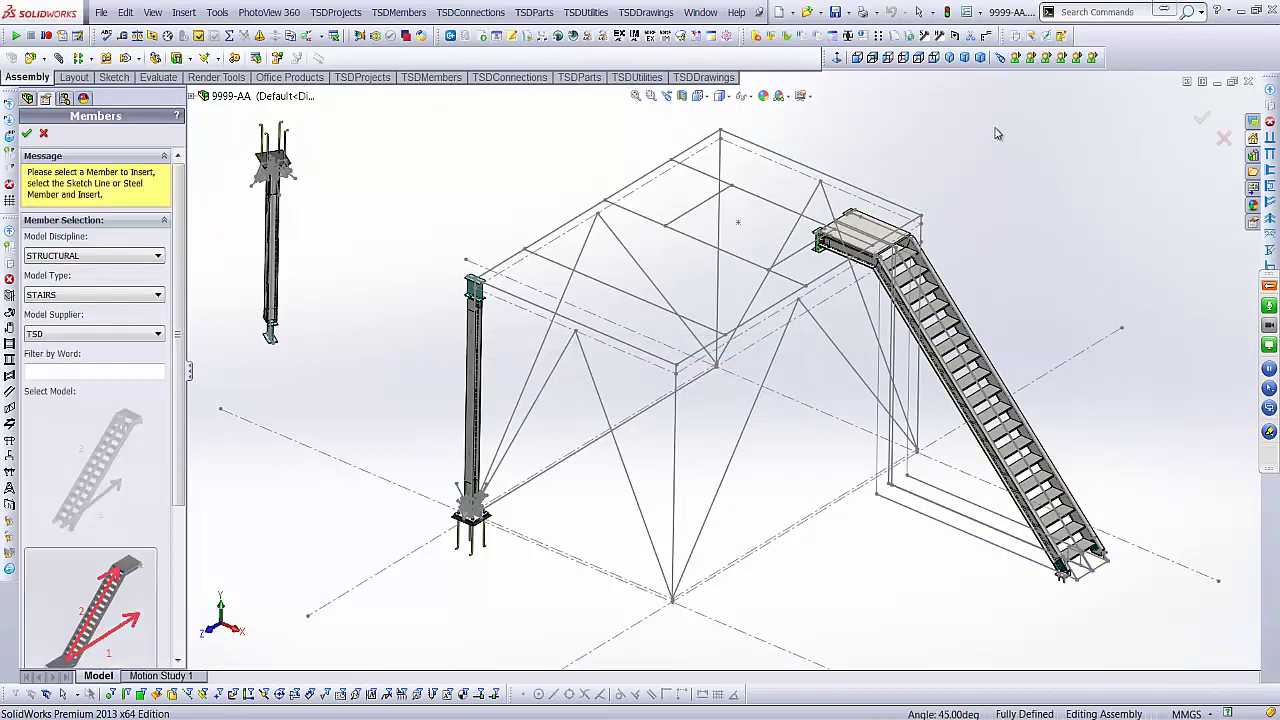
{"action": "left_click", "coordinate": [43, 133]}
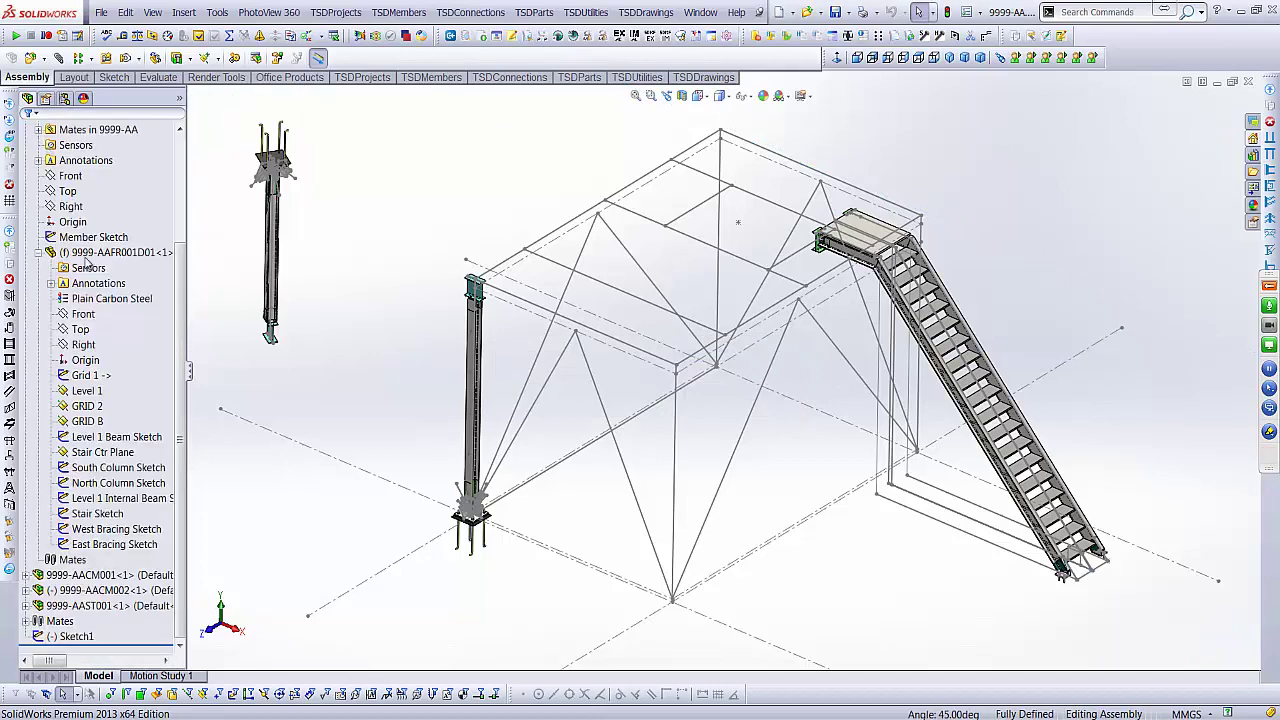
- Open stair assembly 9999-AAST001 to inspect its Member Sketch and Member Sketch2, and save all modified files when closing it
{"action": "scroll", "coordinate": [27, 255], "scroll_direction": "up", "scroll_amount": 3}
{"action": "left_click", "coordinate": [27, 253]}
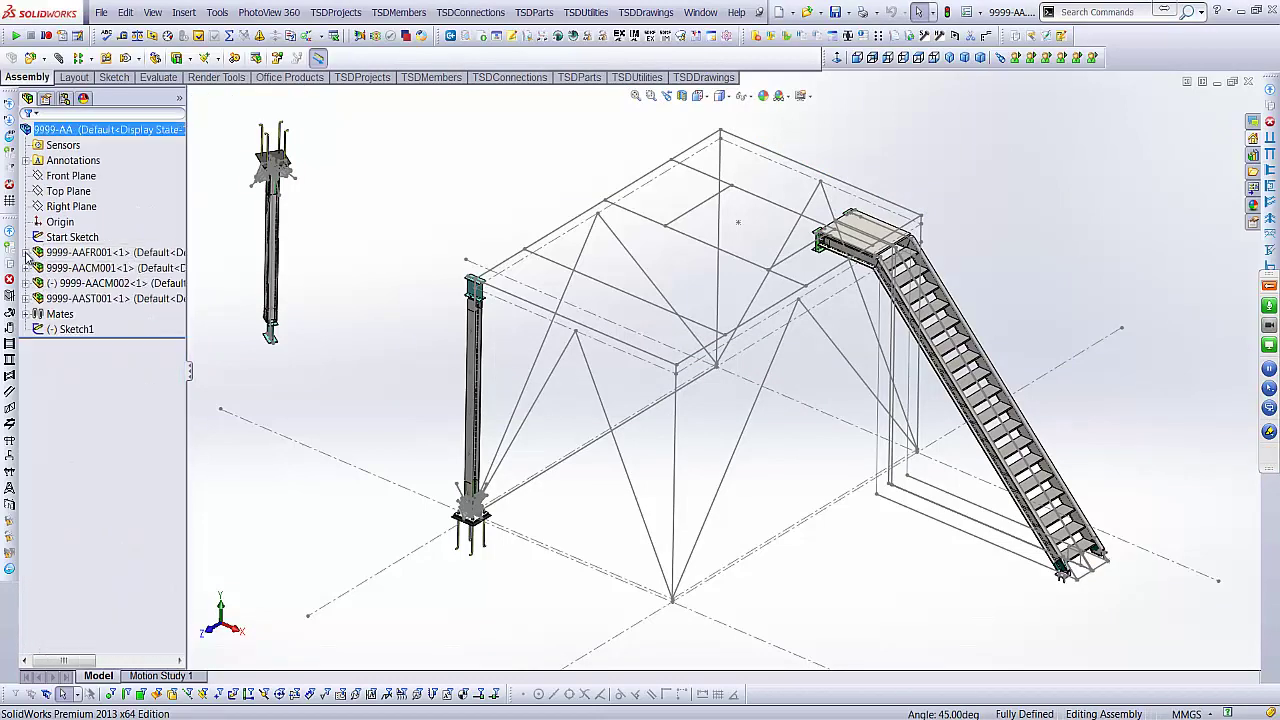
{"action": "right_click", "coordinate": [60, 298]}
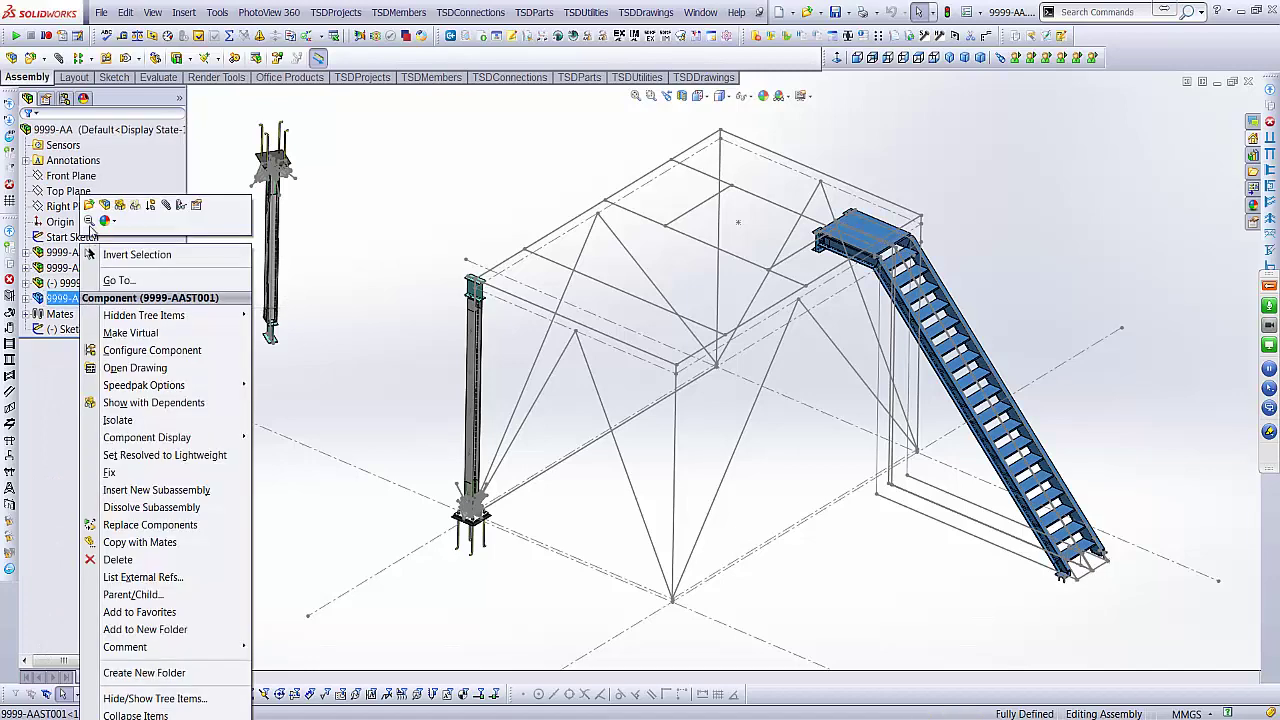
{"action": "left_click", "coordinate": [89, 220]}
{"action": "key", "text": "f"}
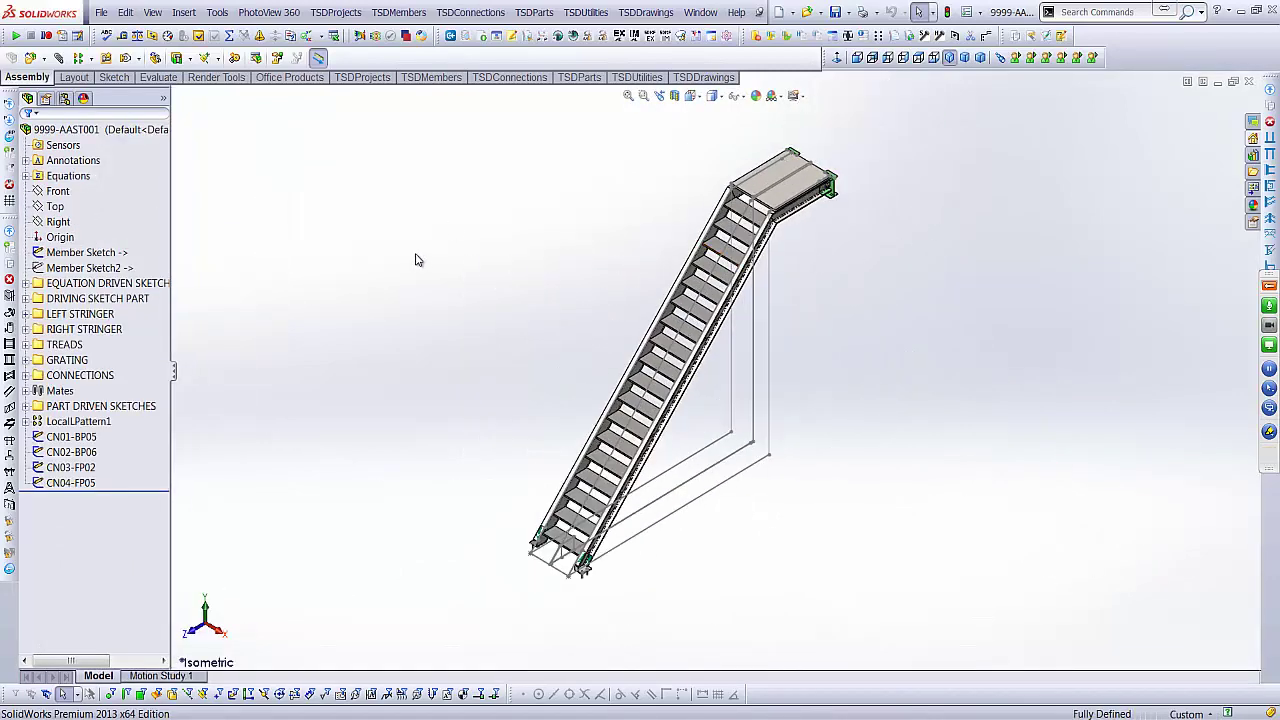
{"action": "left_click", "coordinate": [97, 256]}
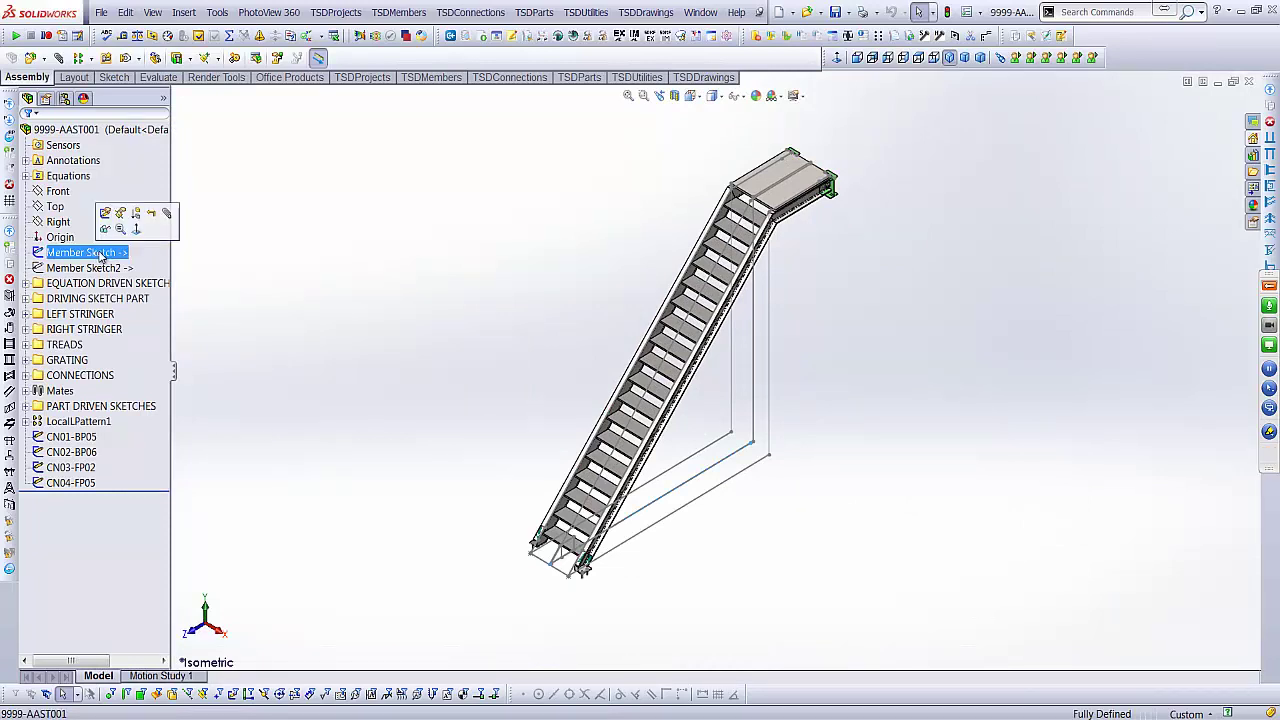
{"action": "left_click", "coordinate": [100, 268]}
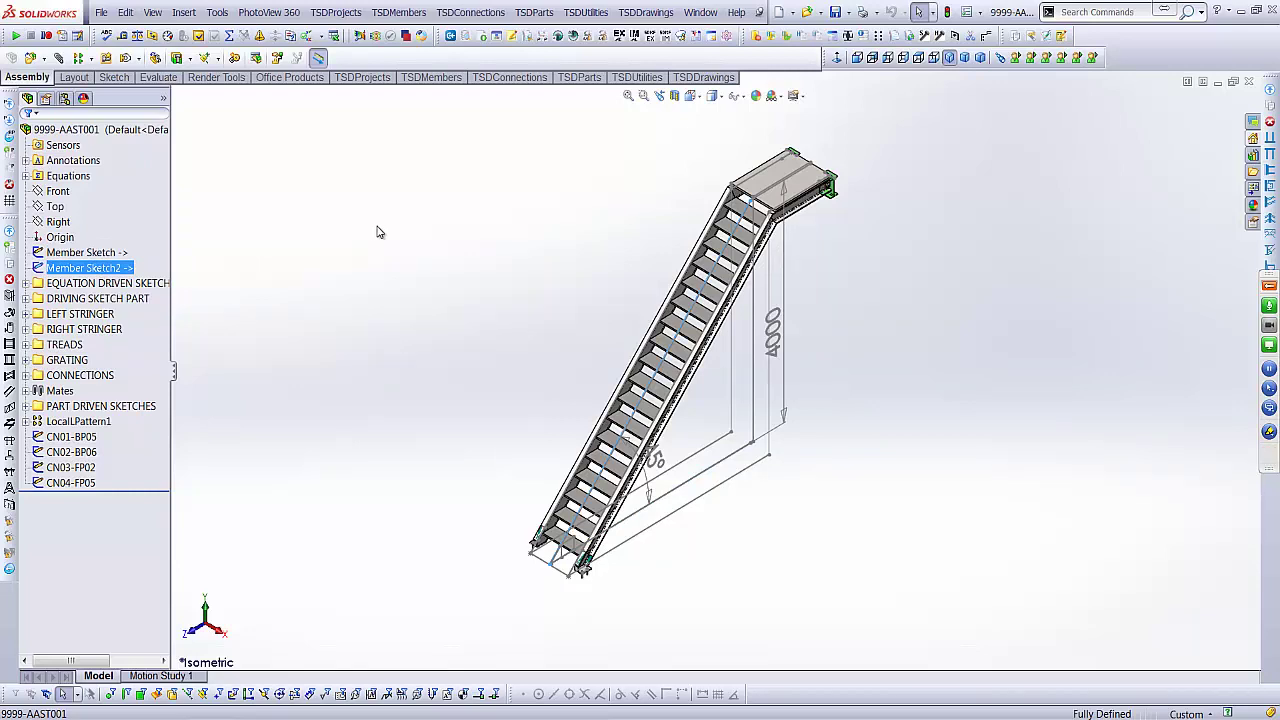
{"action": "left_click", "coordinate": [1250, 84]}
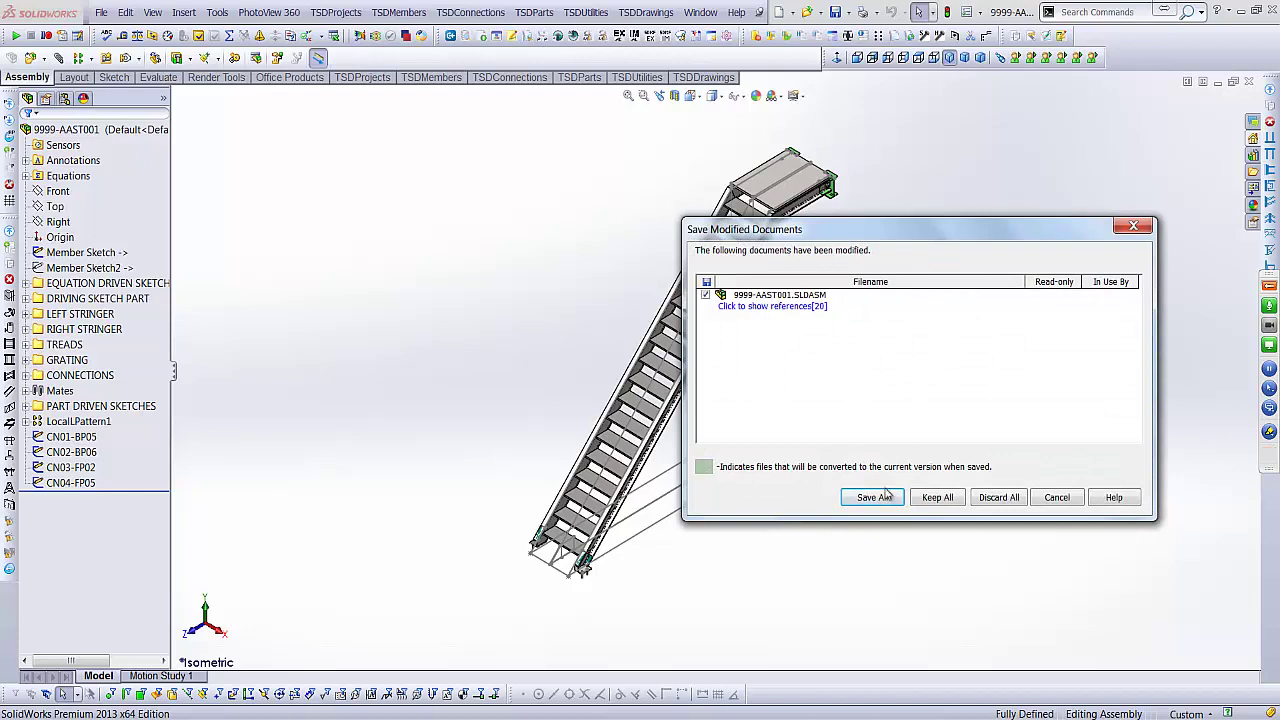
{"action": "left_click", "coordinate": [885, 495]}
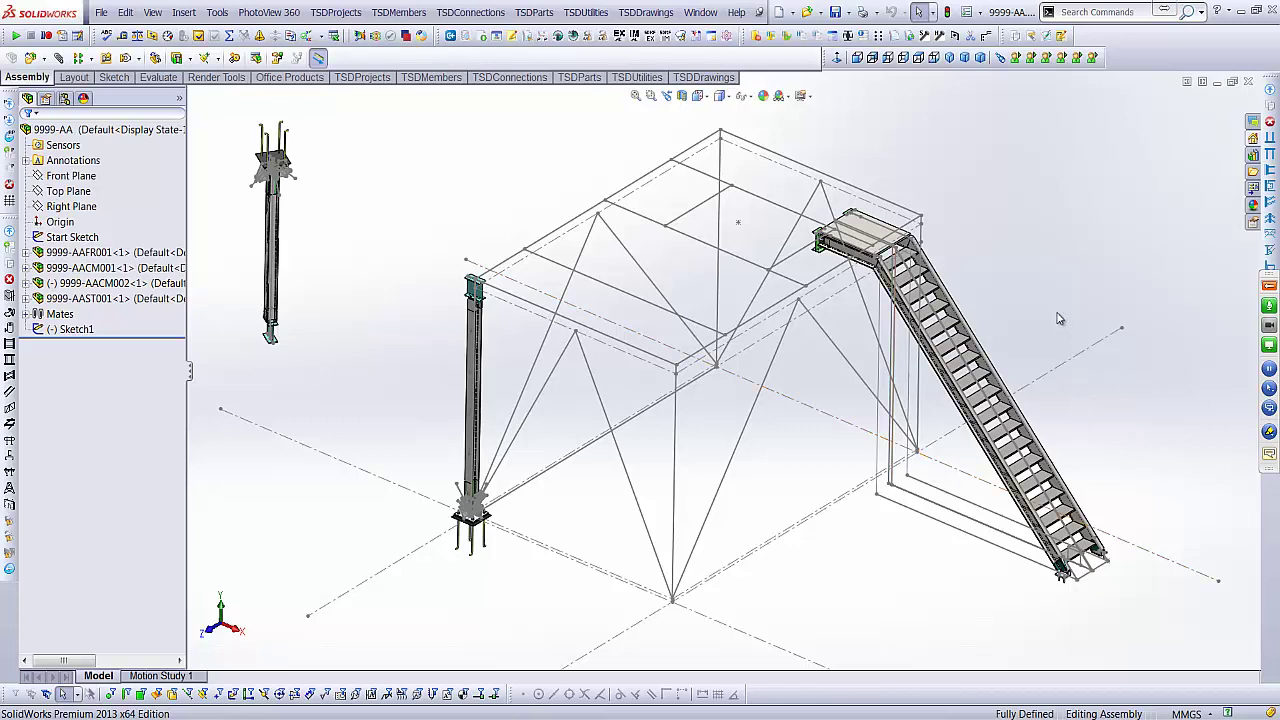
- Set the height of frame 9999-AAFR001's Level 1 plane to 3000 mm and rebuild the assembly
{"action": "left_click", "coordinate": [25, 253]}
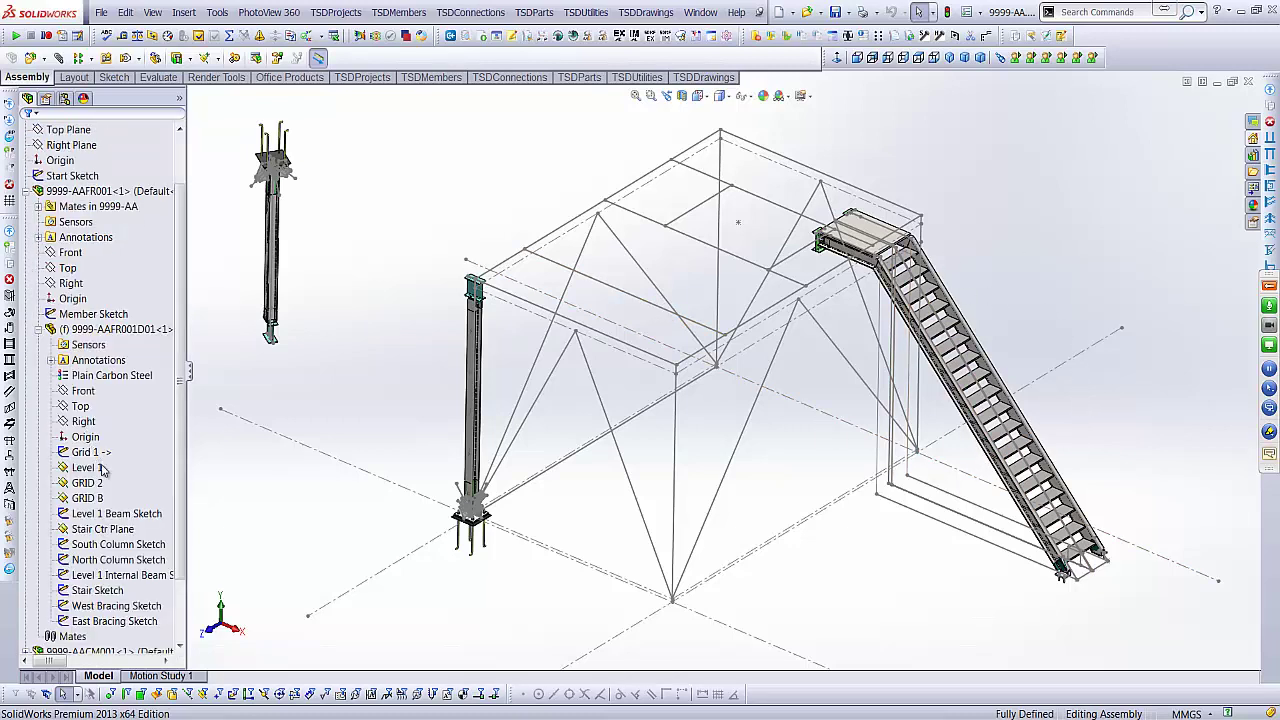
{"action": "left_click", "coordinate": [99, 515]}
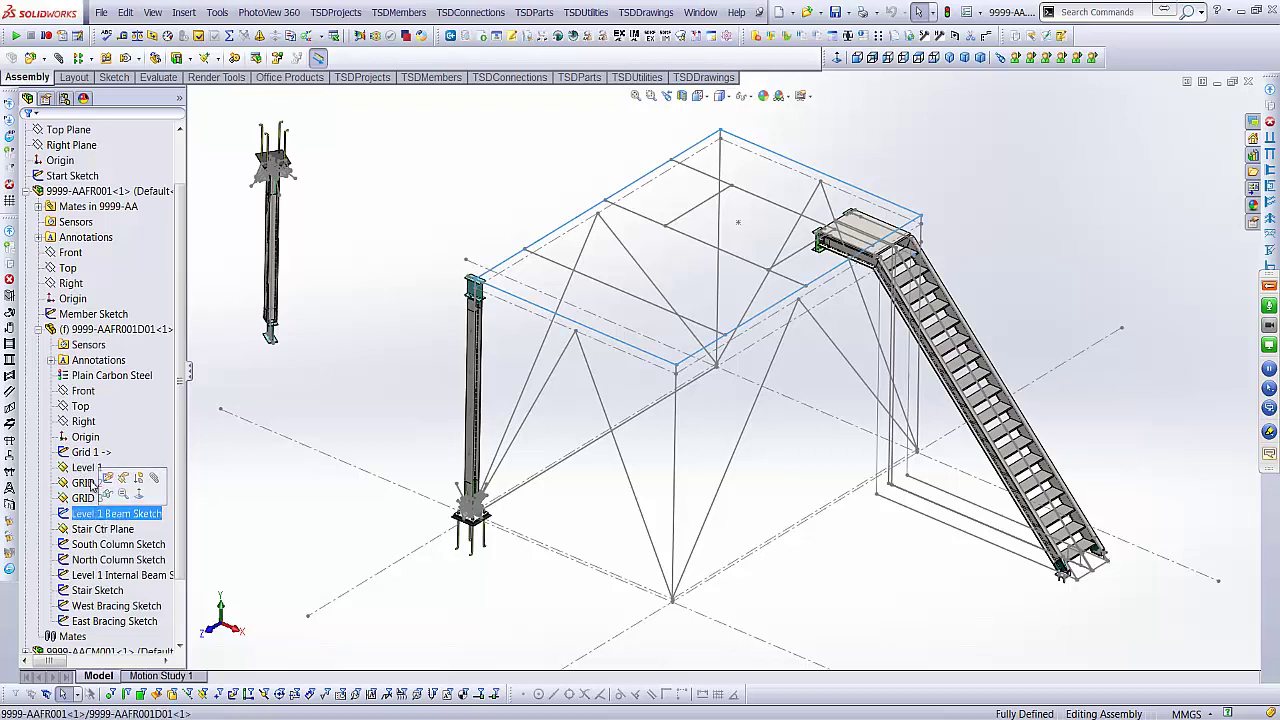
{"action": "left_click", "coordinate": [240, 506]}
{"action": "double_click", "coordinate": [88, 468]}
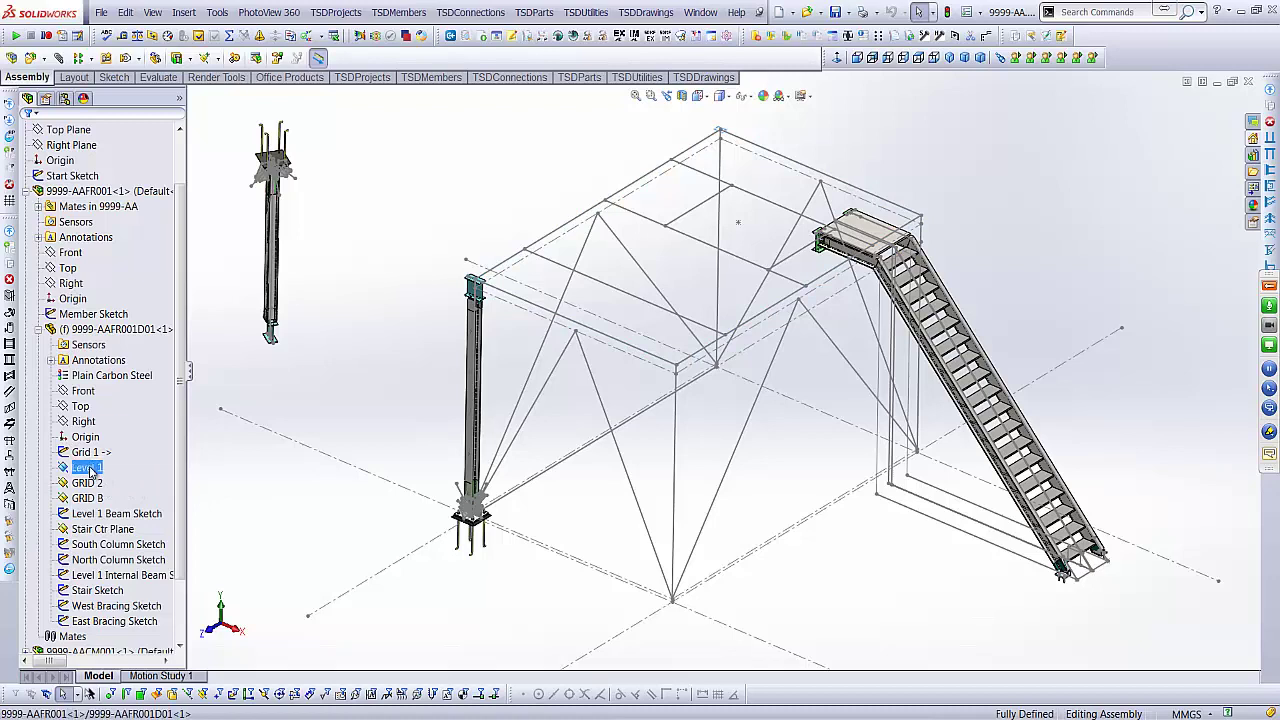
{"action": "double_click", "coordinate": [702, 254]}
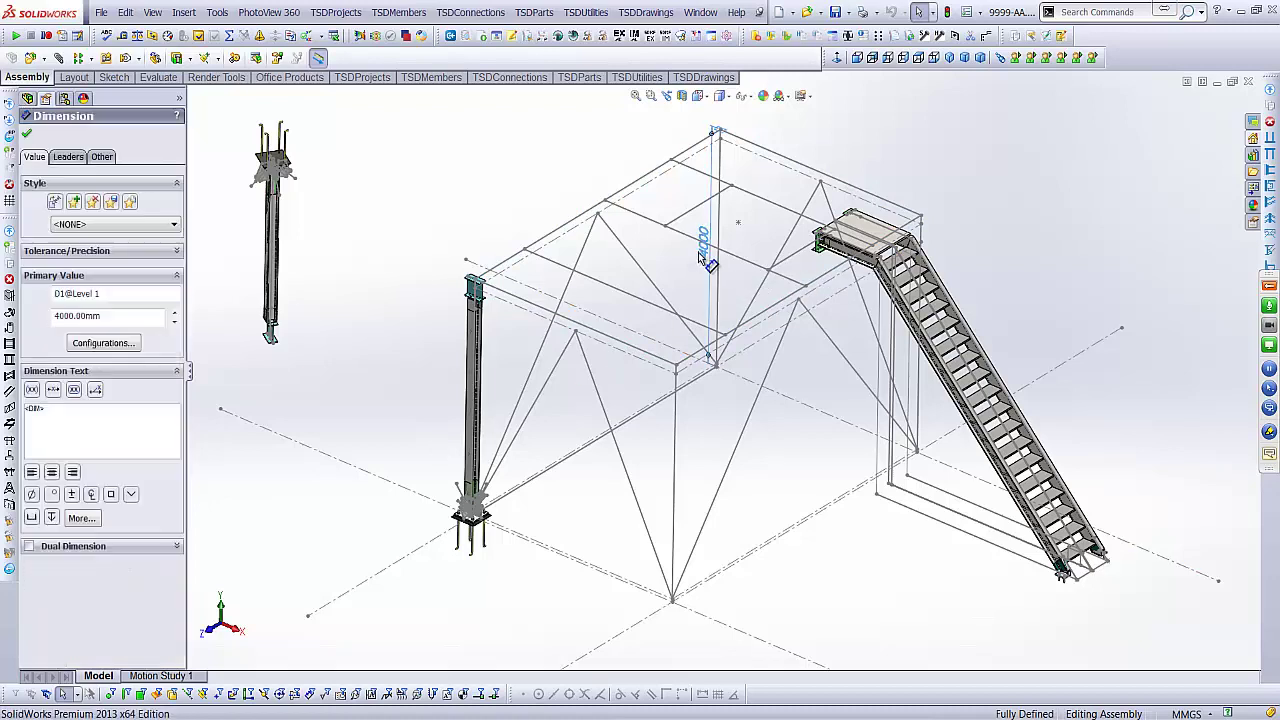
{"action": "type", "text": "3000"}
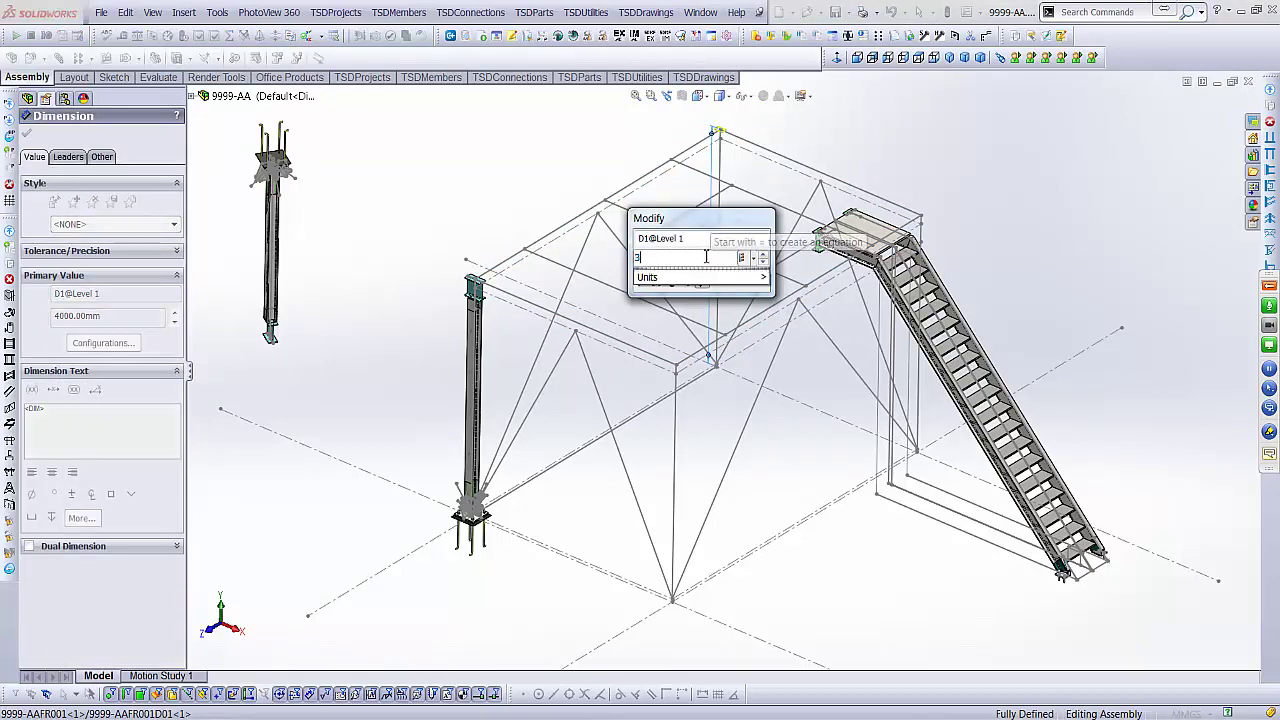
{"action": "key", "text": "Return"}
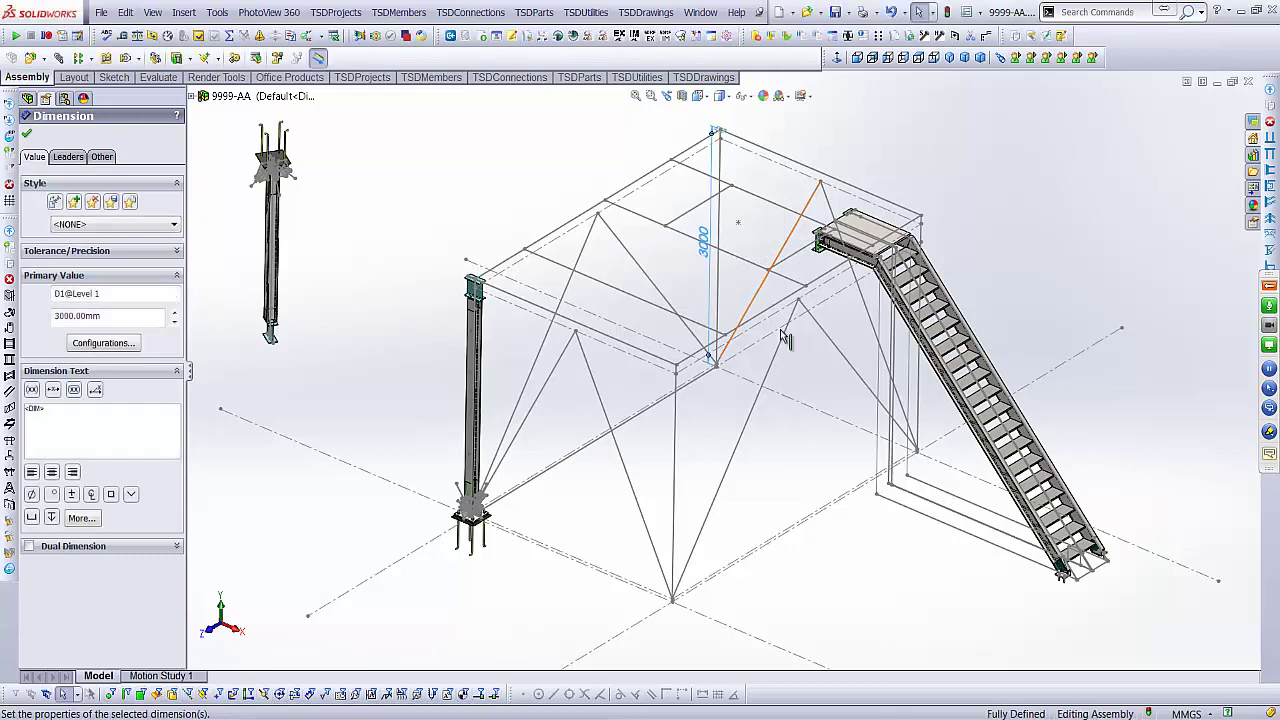
{"action": "left_click", "coordinate": [821, 376]}
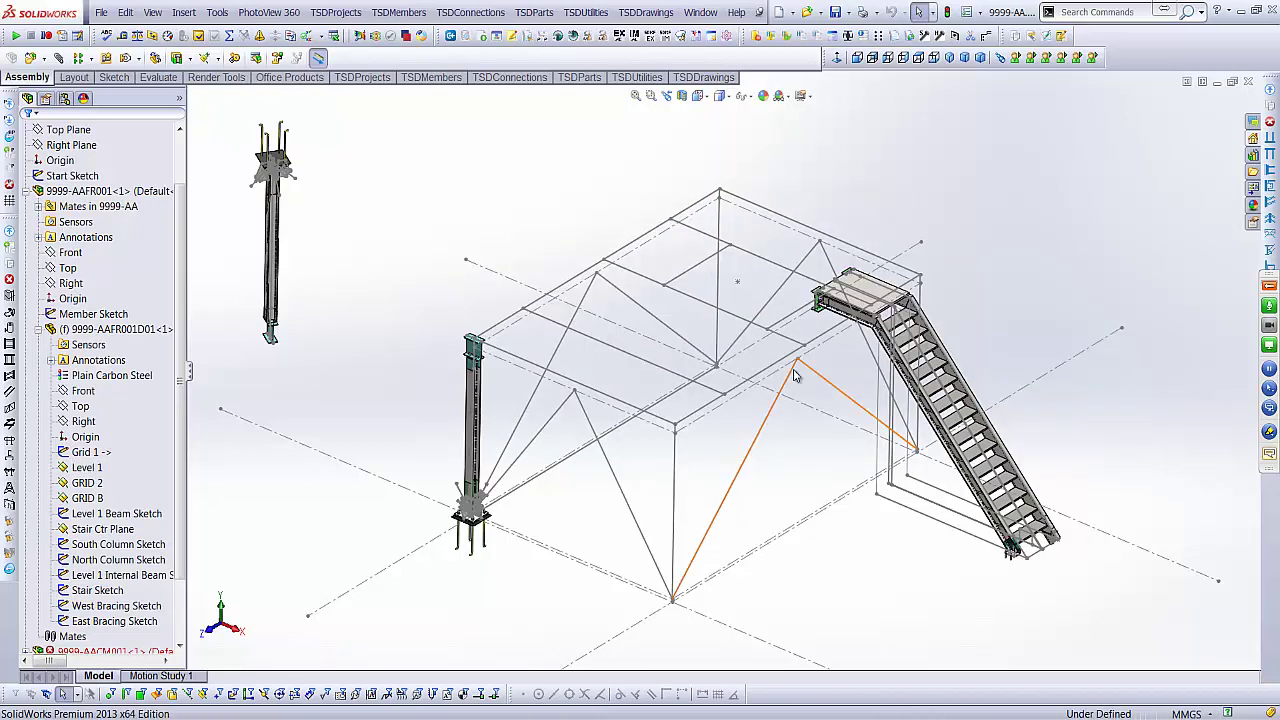
{"action": "key", "text": "ctrl+b"}
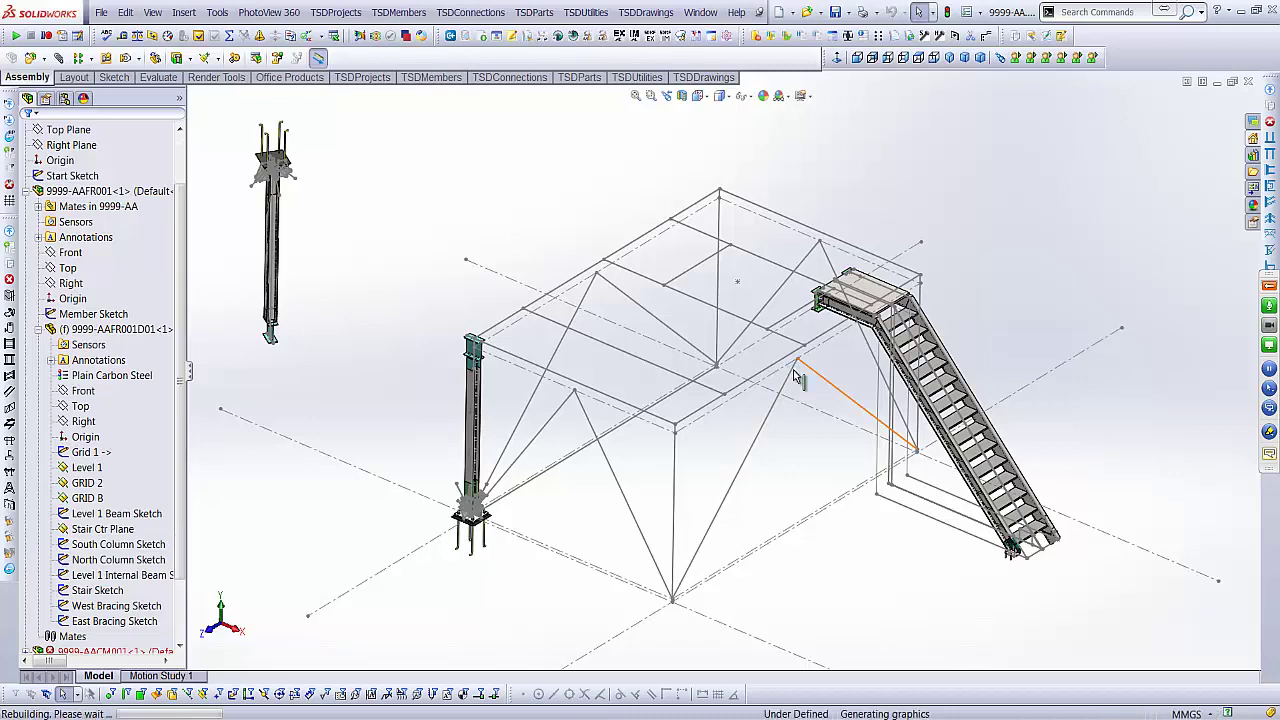
- Set the slope angle in the frame's Stair Sketch to 38 degrees and update the stair
{"action": "scroll", "coordinate": [1020, 515], "scroll_direction": "down", "scroll_amount": 4}
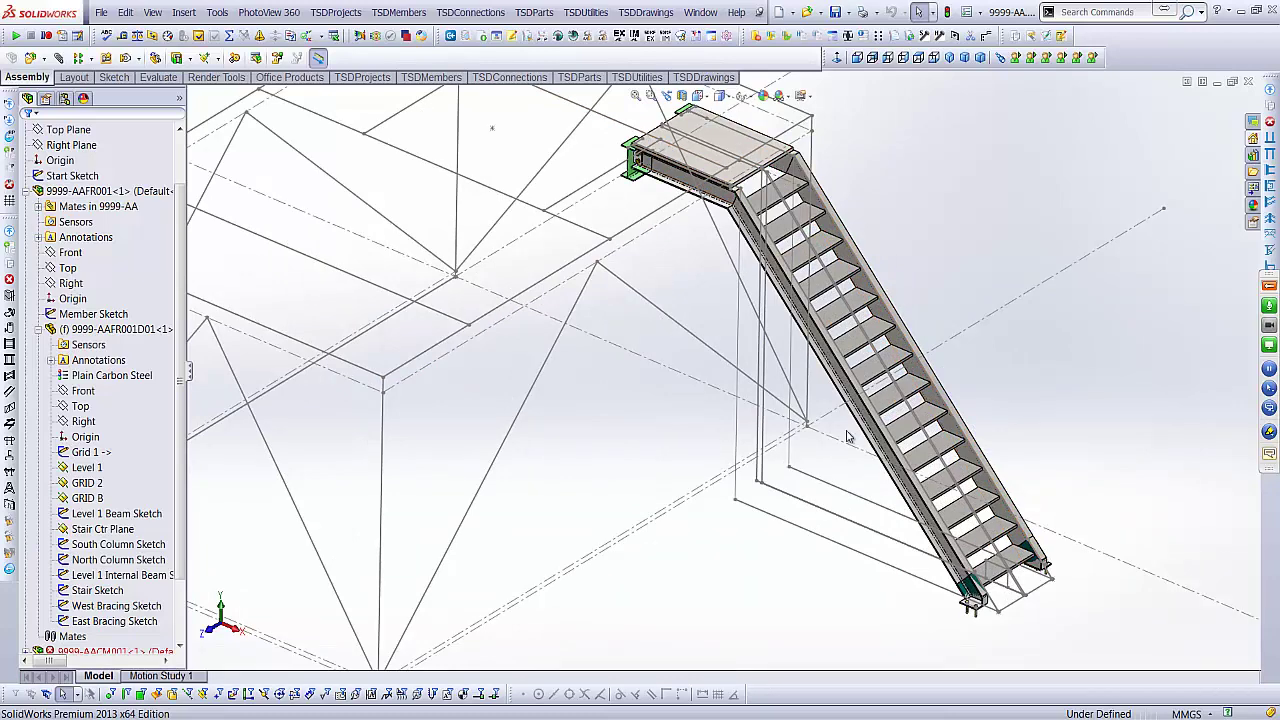
{"action": "scroll", "coordinate": [818, 416], "scroll_direction": "down", "scroll_amount": 3}
{"action": "left_click", "coordinate": [918, 468]}
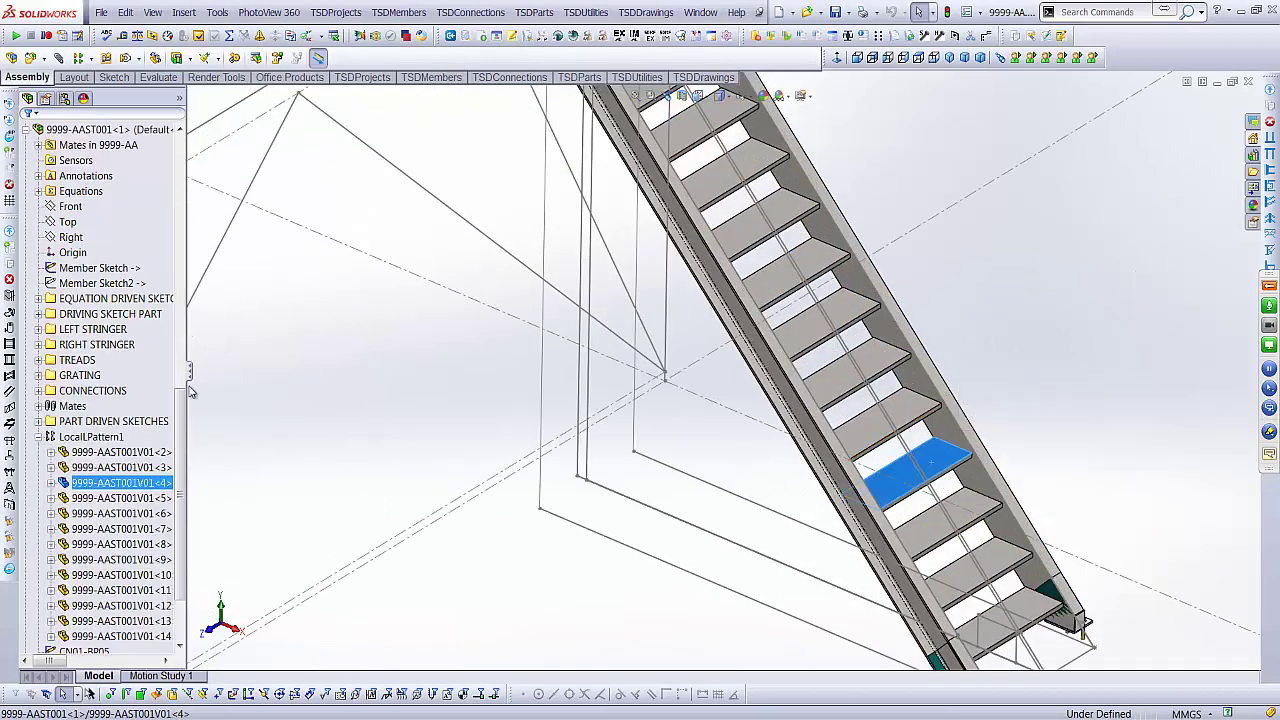
{"action": "mouse_move", "coordinate": [181, 398]}
{"action": "left_mouse_down"}
{"action": "mouse_move", "coordinate": [185, 170]}
{"action": "mouse_move", "coordinate": [186, 186]}
{"action": "left_mouse_up"}
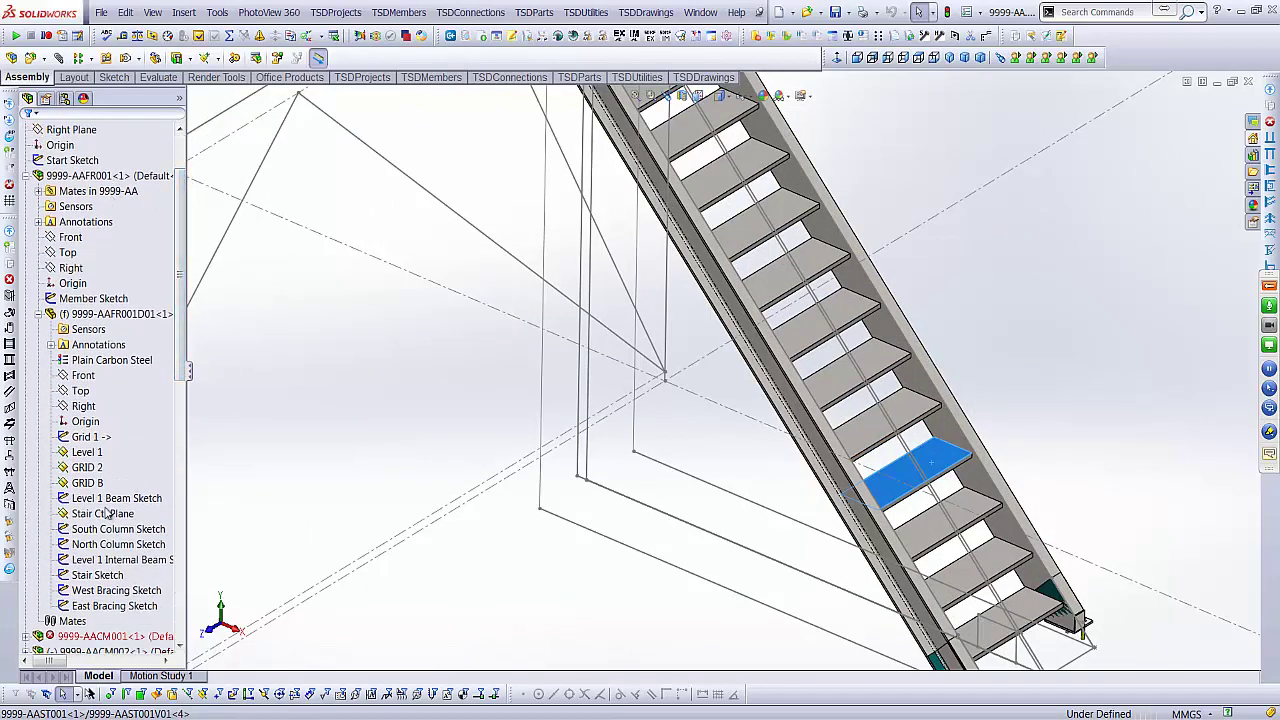
{"action": "left_click", "coordinate": [97, 575]}
{"action": "scroll", "coordinate": [760, 400], "scroll_direction": "up", "scroll_amount": 3}
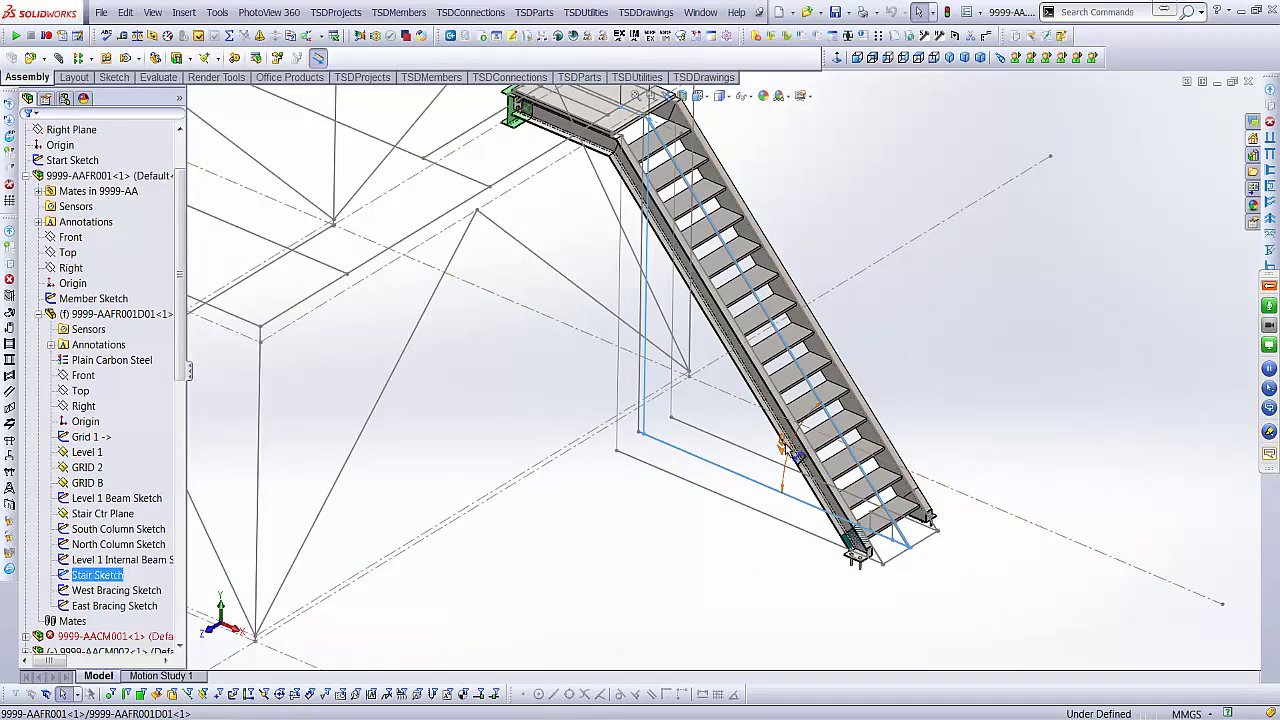
{"action": "double_click", "coordinate": [789, 446]}
{"action": "type", "text": "38"}
{"action": "key", "text": "Return"}
{"action": "left_click", "coordinate": [931, 354]}
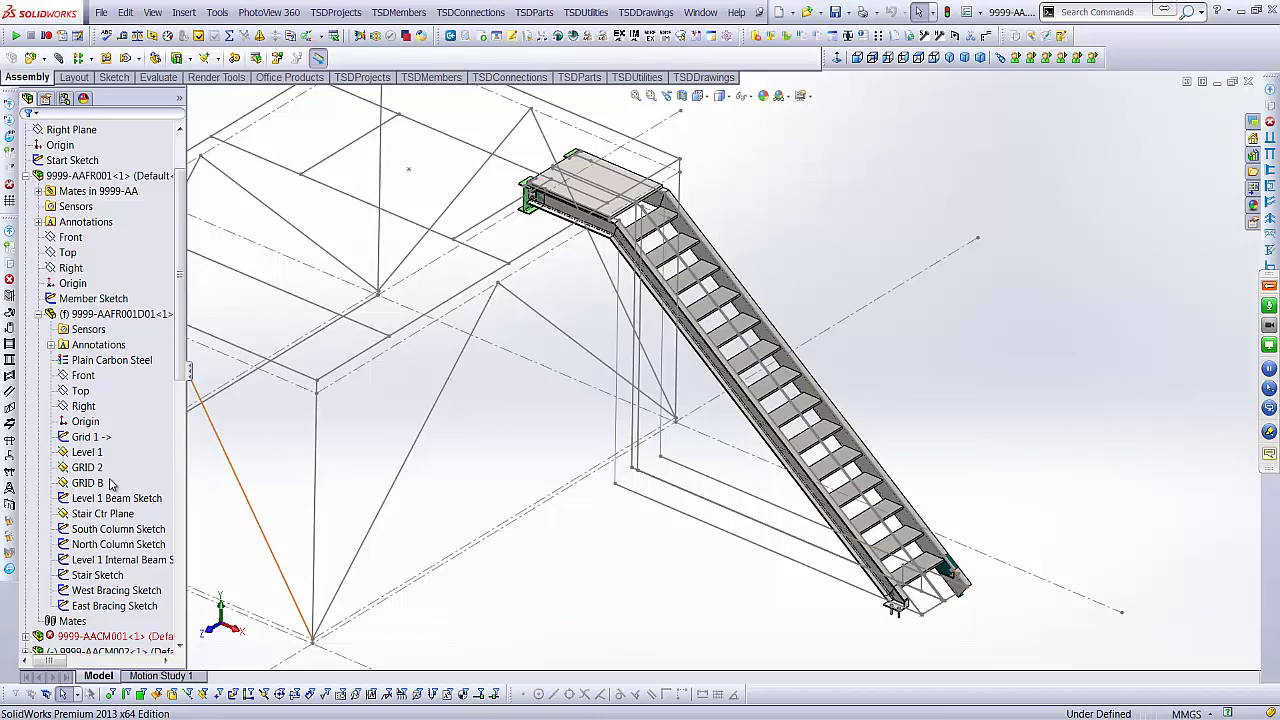
- Examine the stair's base connections and its overall fit against the frame in assembly 9999-AA
{"action": "mouse_move", "coordinate": [868, 625]}
{"action": "middle_mouse_down"}
{"action": "mouse_move", "coordinate": [929, 555]}
{"action": "mouse_move", "coordinate": [880, 572]}
{"action": "mouse_move", "coordinate": [937, 571]}
{"action": "mouse_move", "coordinate": [868, 601]}
{"action": "mouse_move", "coordinate": [888, 596]}
{"action": "mouse_move", "coordinate": [923, 537]}
{"action": "mouse_move", "coordinate": [897, 575]}
{"action": "mouse_move", "coordinate": [870, 562]}
{"action": "middle_mouse_up"}
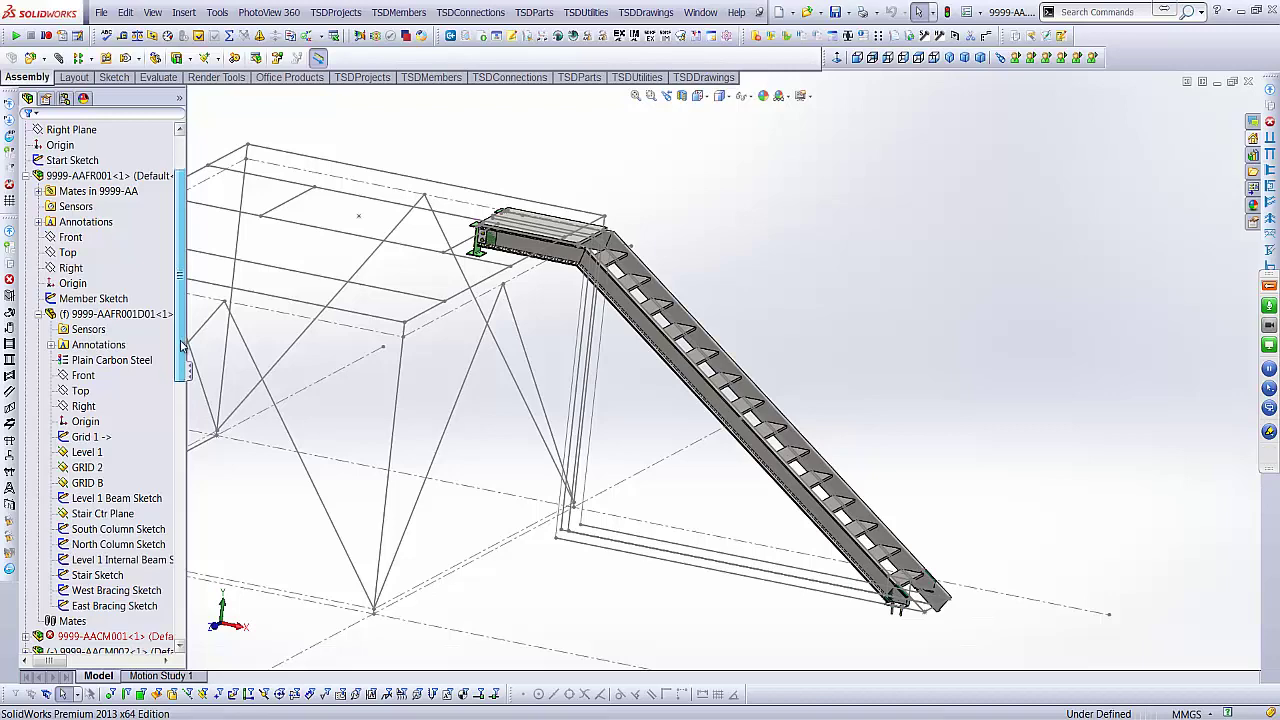
{"action": "scroll", "coordinate": [955, 612], "scroll_direction": "down", "scroll_amount": 10}
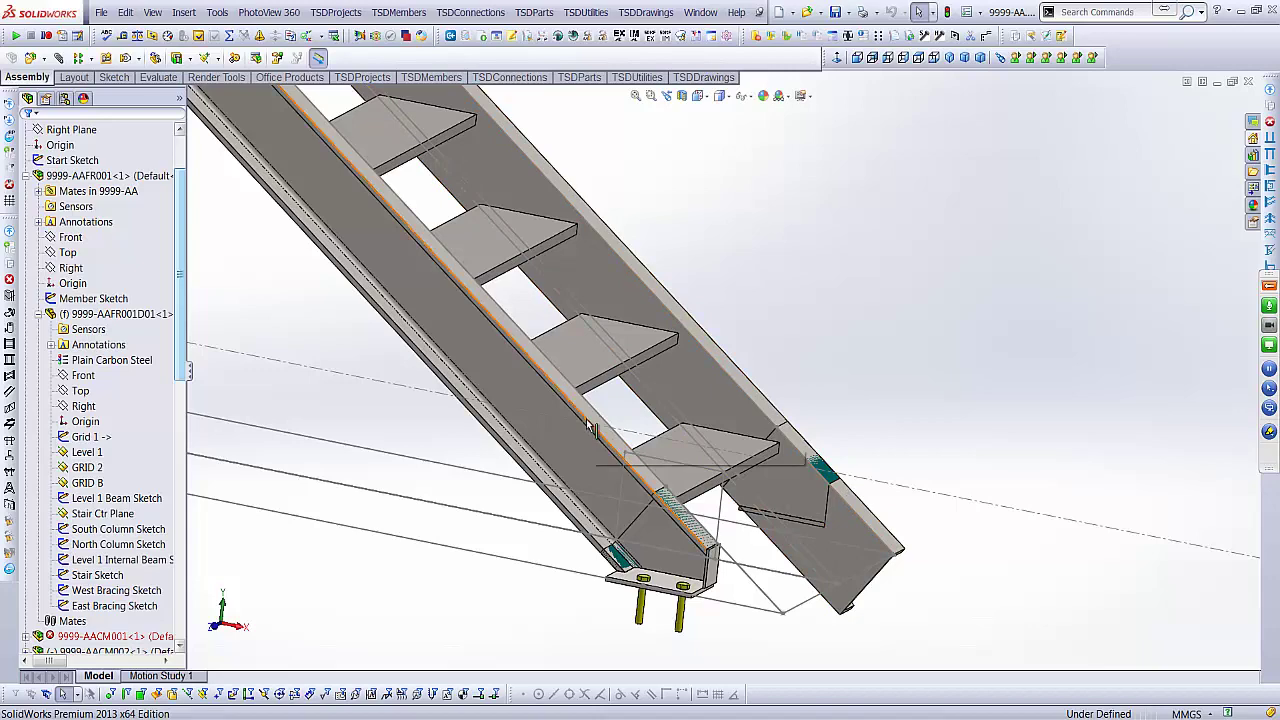
{"action": "scroll", "coordinate": [588, 420], "scroll_direction": "up", "scroll_amount": 5}
{"action": "scroll", "coordinate": [588, 340], "scroll_direction": "up", "scroll_amount": 8}
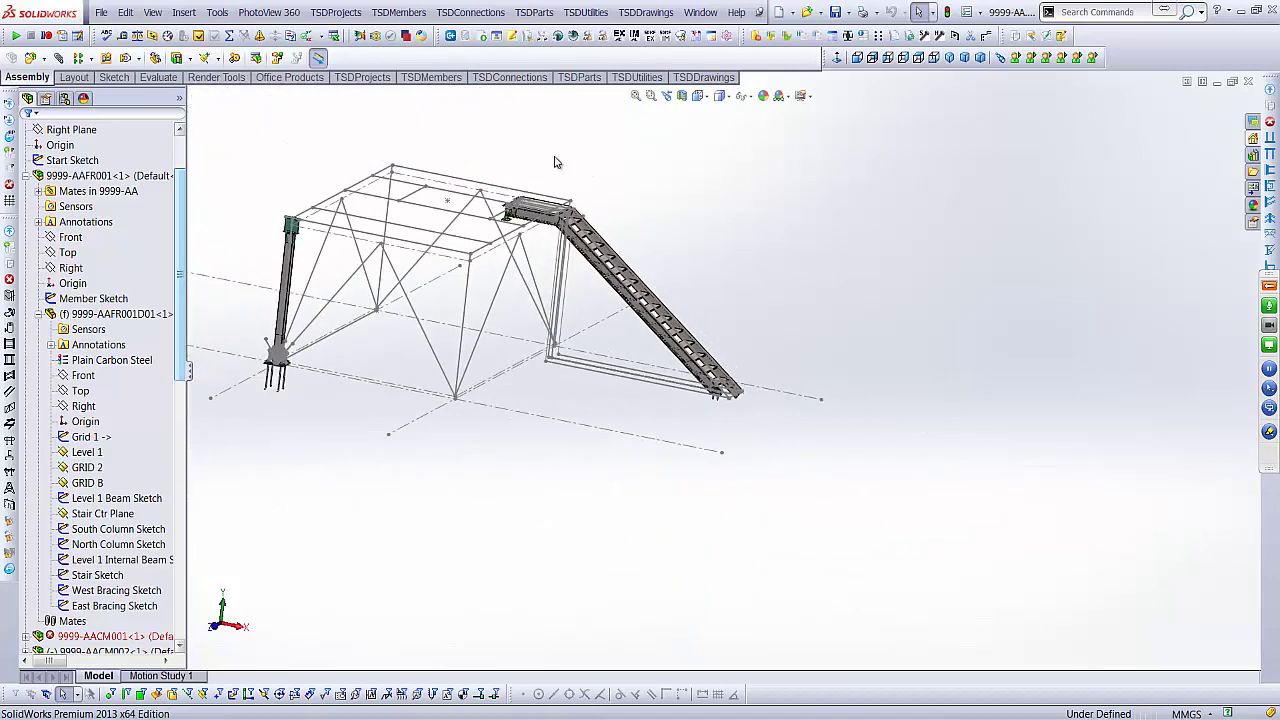
{"action": "middle_click_drag", "start_coordinate": [473, 260], "coordinate": [384, 300]}
{"action": "scroll", "coordinate": [384, 297], "scroll_direction": "up", "scroll_amount": 3}
{"action": "scroll", "coordinate": [578, 314], "scroll_direction": "down", "scroll_amount": 3}
{"action": "middle_click_drag", "start_coordinate": [557, 306], "coordinate": [567, 317]}
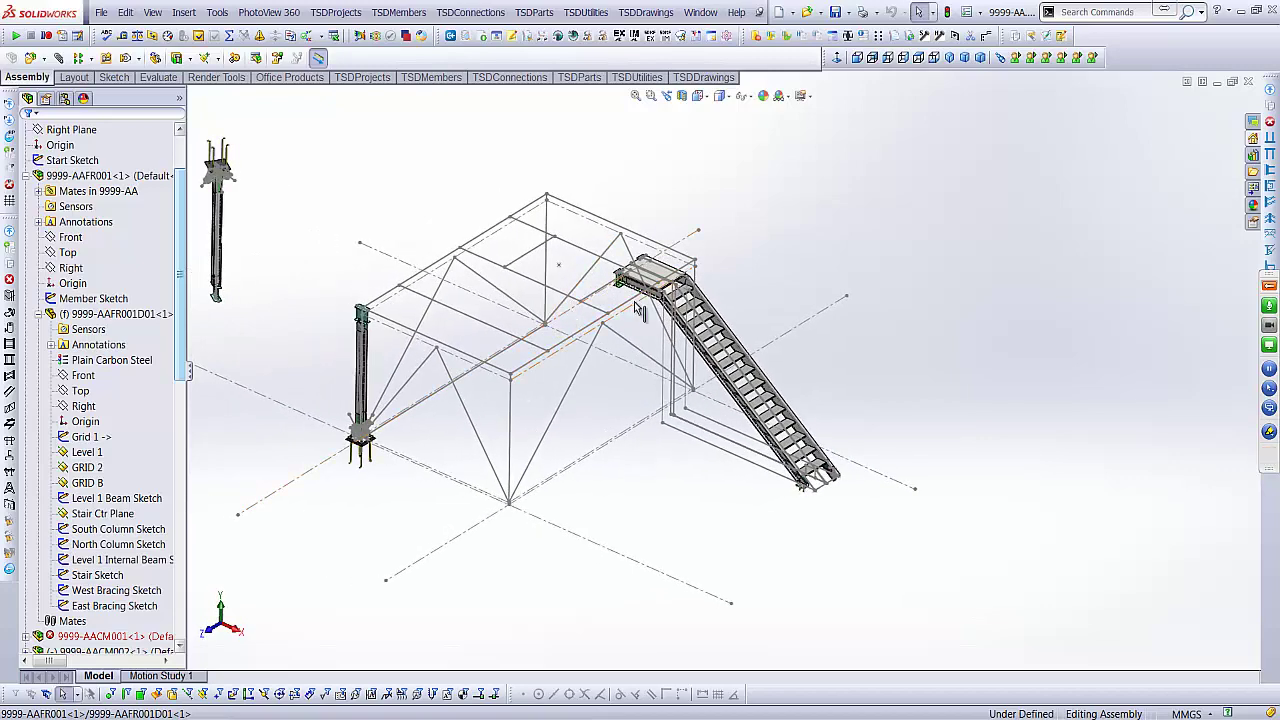
- Collapse the expanded frame and stair components in the feature tree and select the top-level assembly 9999-AA
{"action": "left_click", "coordinate": [26, 176]}
{"action": "left_click", "coordinate": [26, 221]}
{"action": "left_click", "coordinate": [95, 129]}
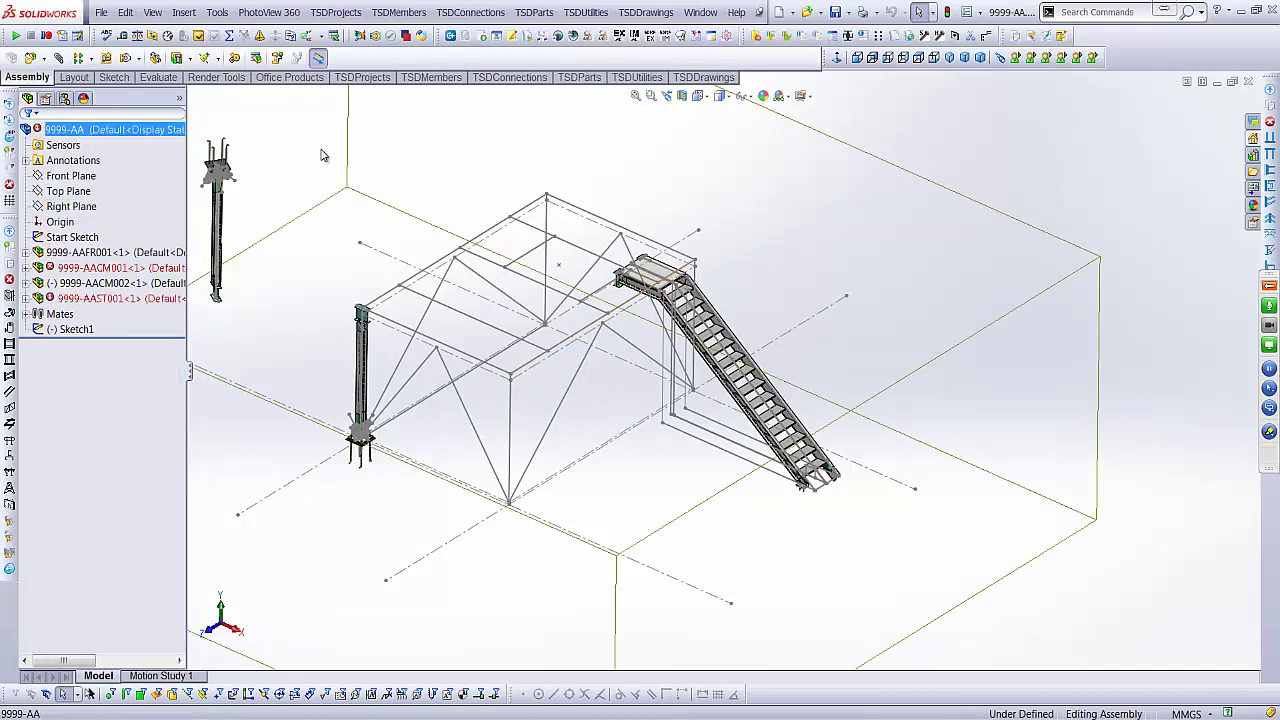
- Close assembly 9999-AA and save all of its modified documents
{"action": "left_click", "coordinate": [100, 252]}
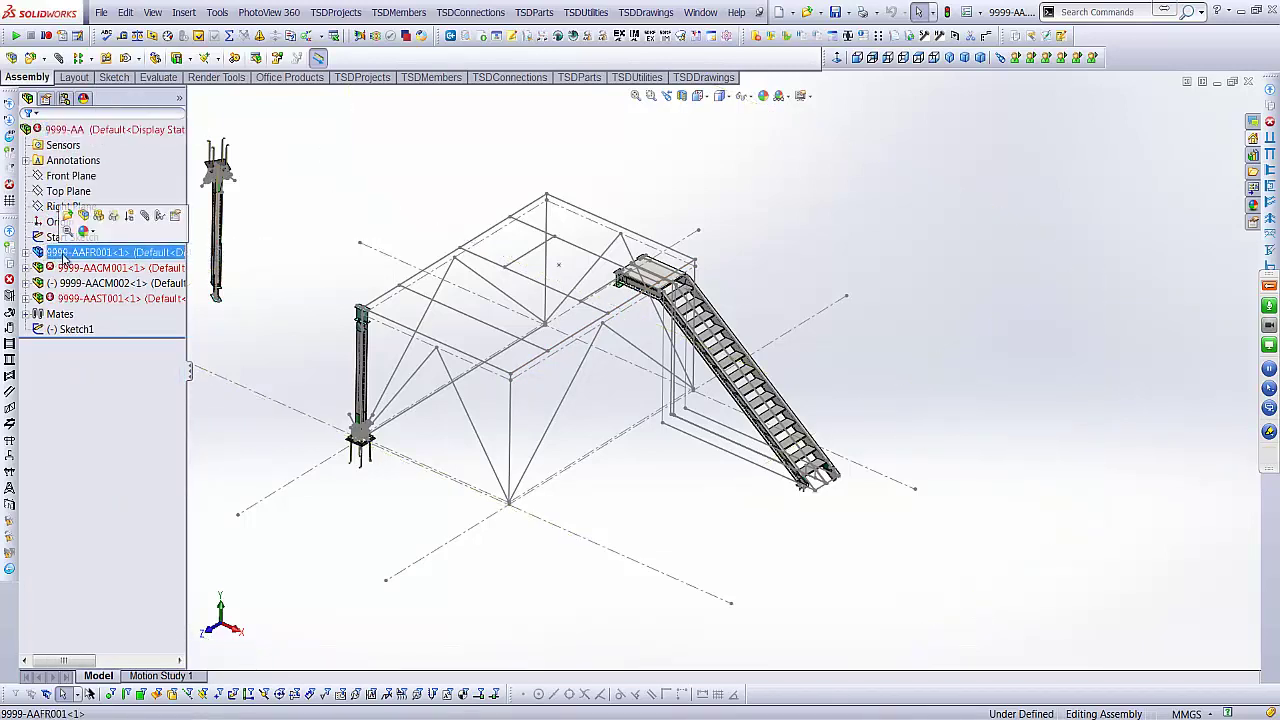
{"action": "left_click", "coordinate": [700, 201]}
{"action": "key", "text": "f"}
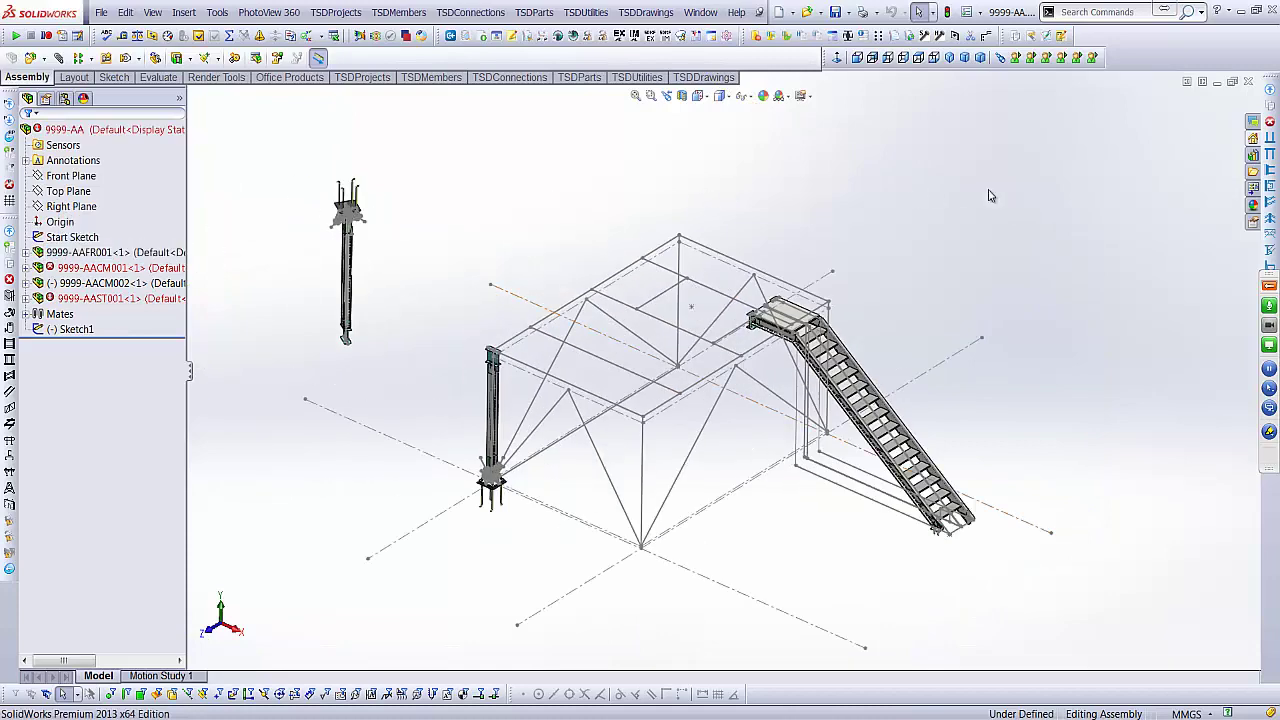
{"action": "left_click", "coordinate": [1248, 81]}
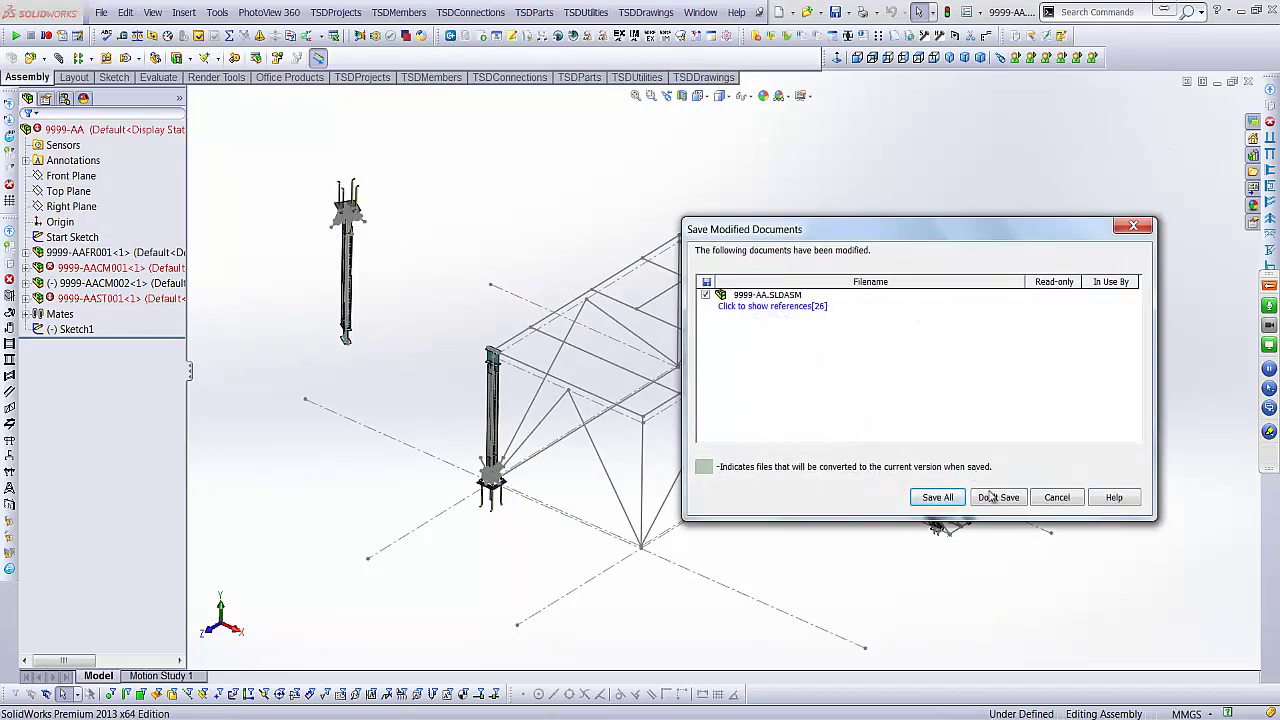
{"action": "left_click", "coordinate": [955, 500]}
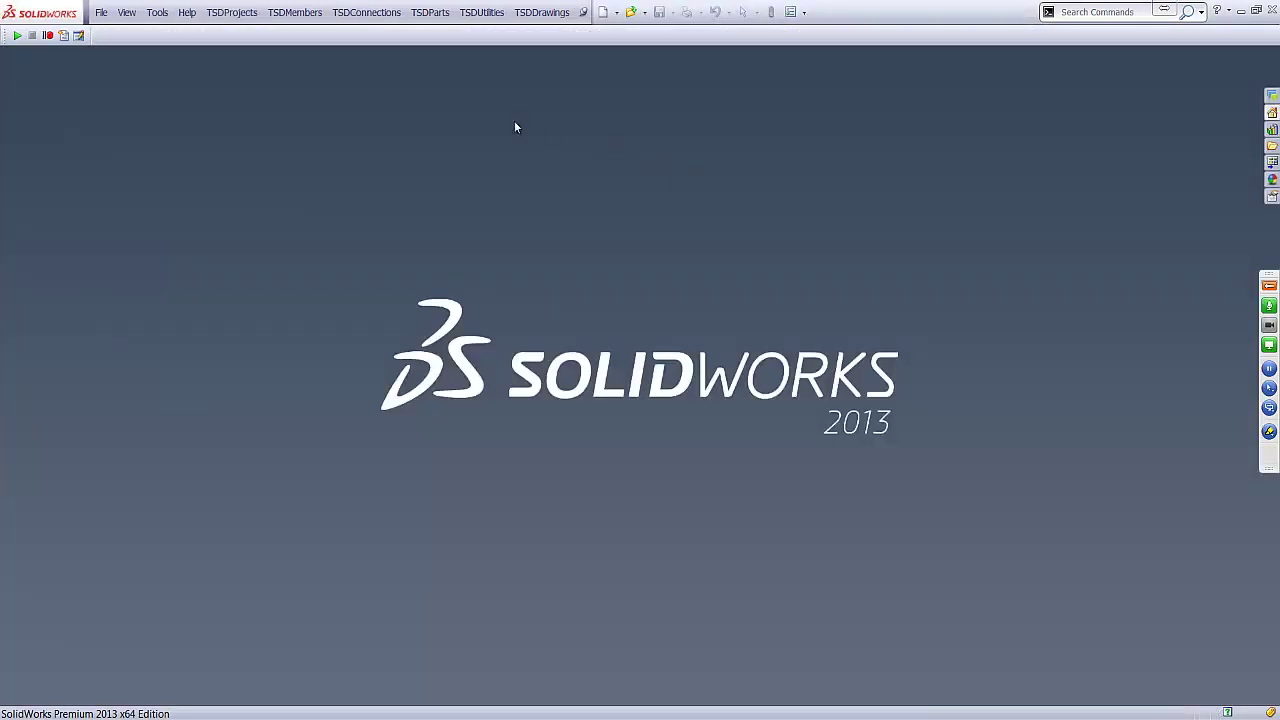
- Log in to TSD project 1100, BUILDING EXAMPLE, with WBS code AA
{"action": "left_click", "coordinate": [234, 14]}
{"action": "left_click", "coordinate": [240, 38]}
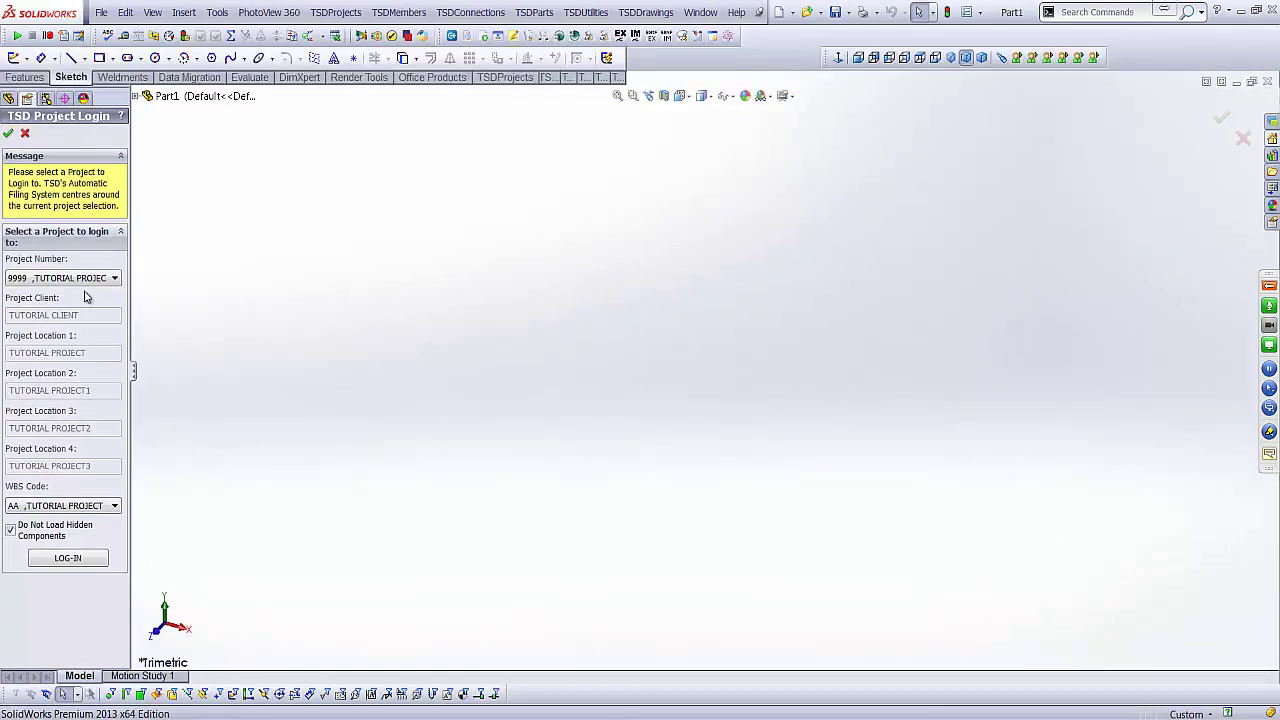
{"action": "left_click", "coordinate": [77, 280]}
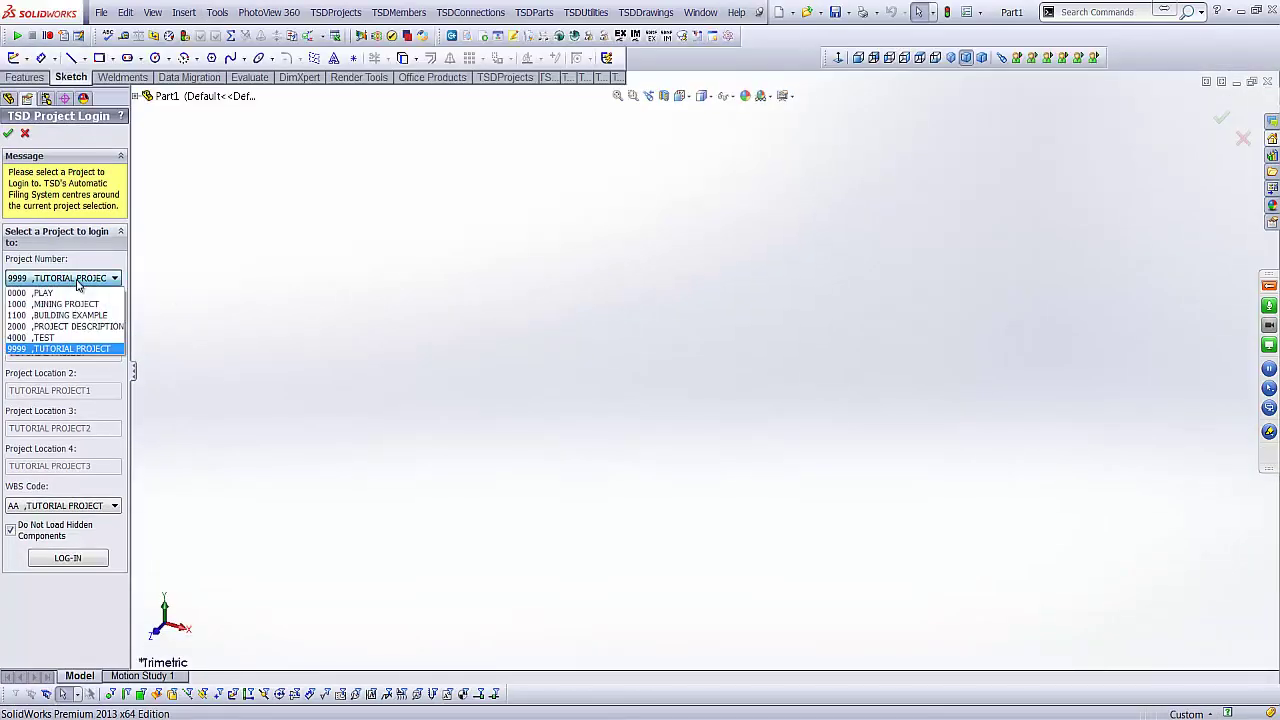
{"action": "left_click", "coordinate": [68, 315]}
{"action": "left_click", "coordinate": [80, 508]}
{"action": "left_click", "coordinate": [78, 515]}
{"action": "left_click", "coordinate": [68, 558]}
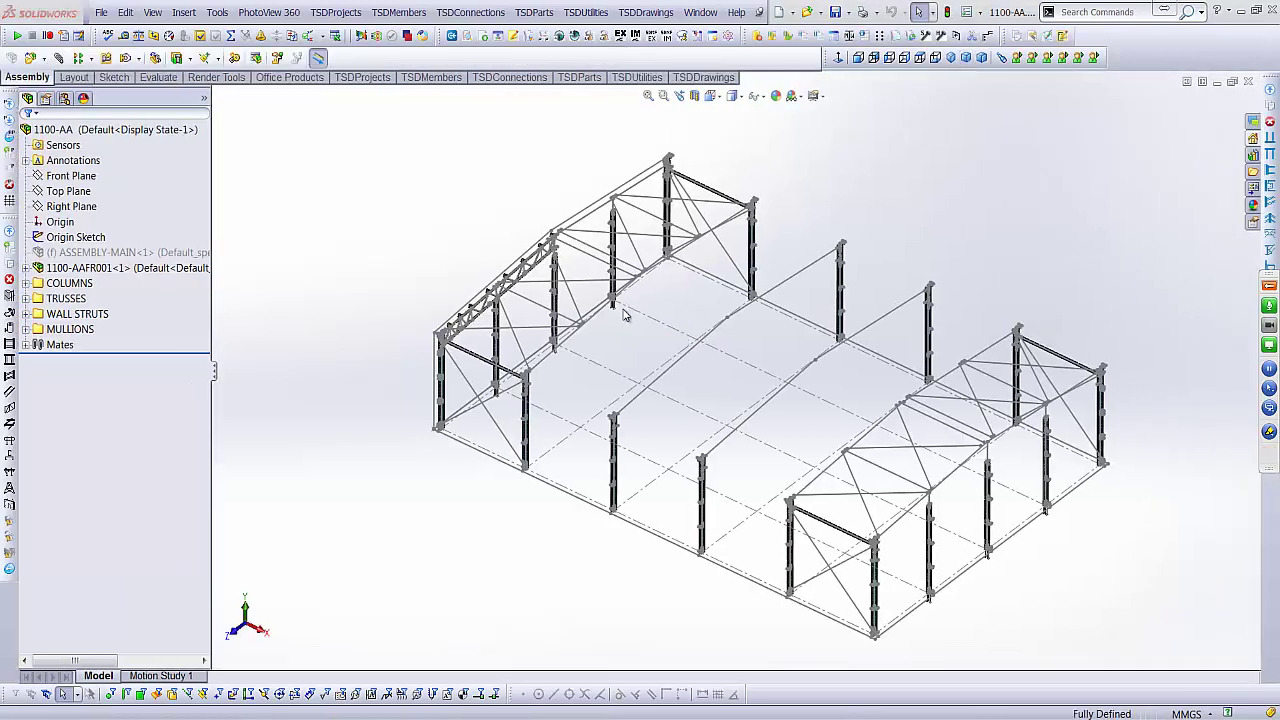
- Open frame subassembly 1100-AAFR001 from the building assembly 1100-AA in its own window
{"action": "scroll", "coordinate": [485, 375], "scroll_direction": "down", "scroll_amount": 2}
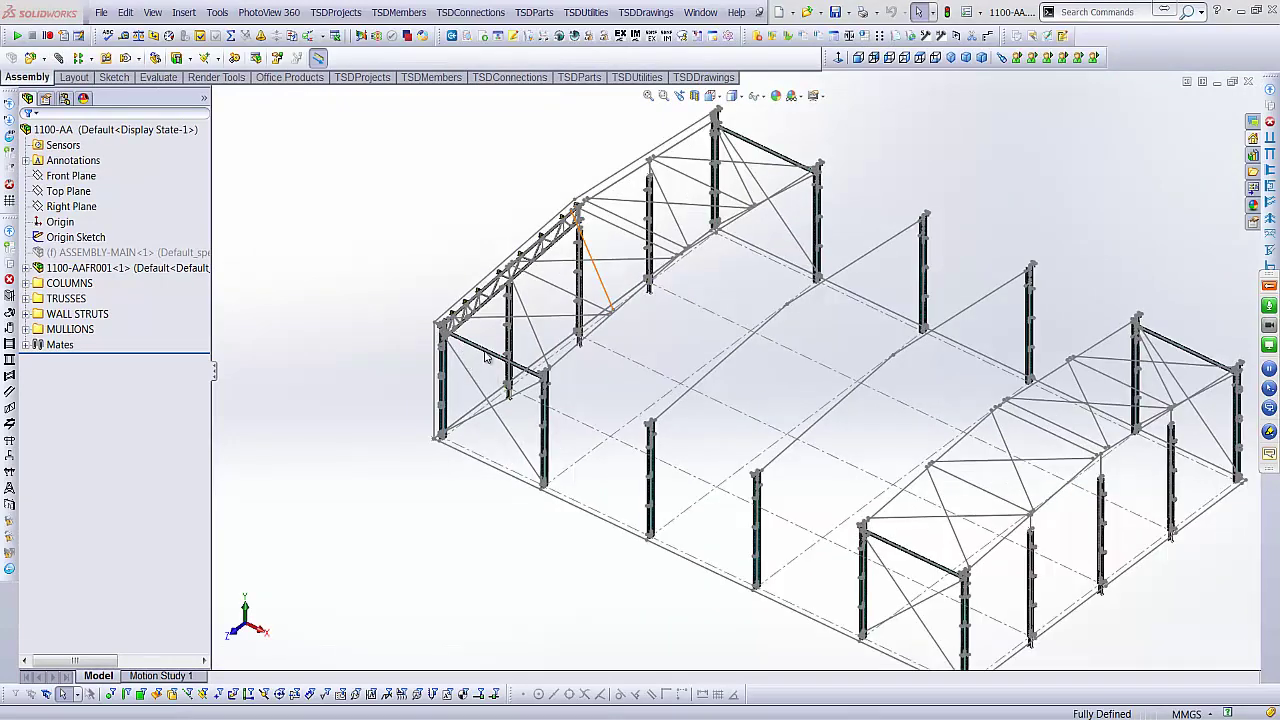
{"action": "scroll", "coordinate": [508, 368], "scroll_direction": "down", "scroll_amount": 3}
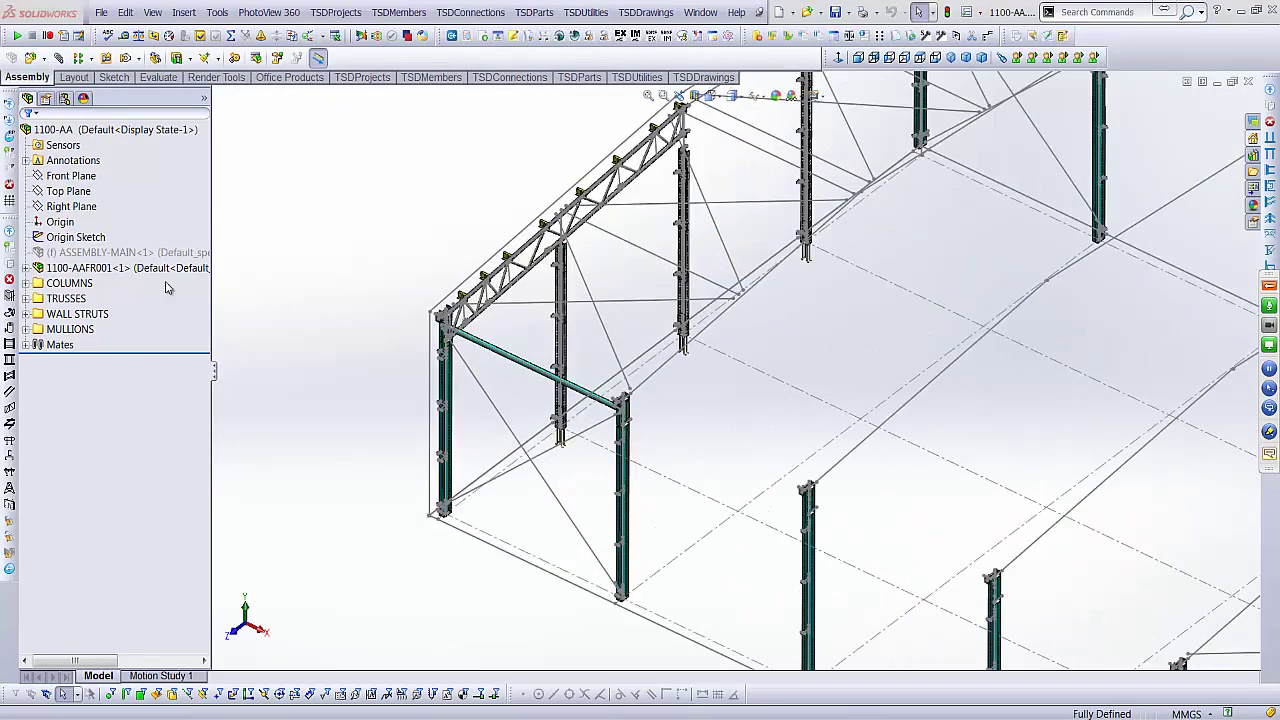
{"action": "left_click", "coordinate": [100, 268]}
{"action": "left_click", "coordinate": [104, 229]}
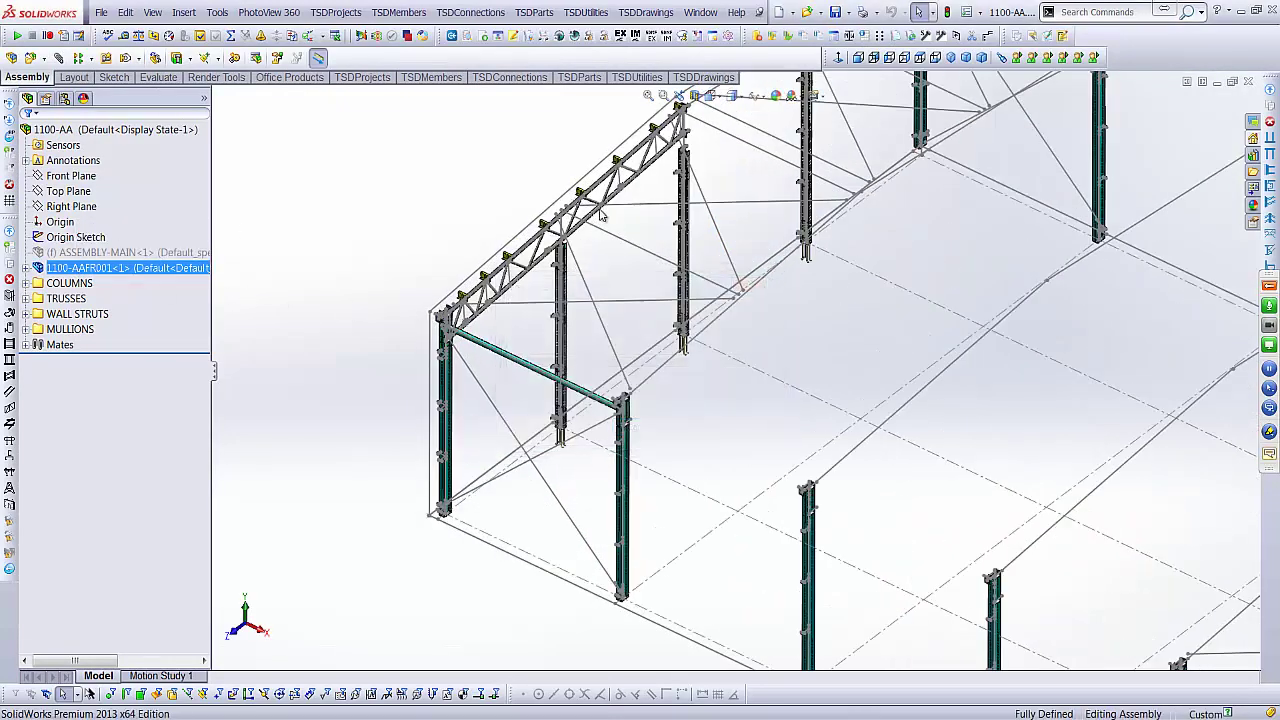
{"action": "middle_click_drag", "start_coordinate": [749, 253], "coordinate": [789, 286]}
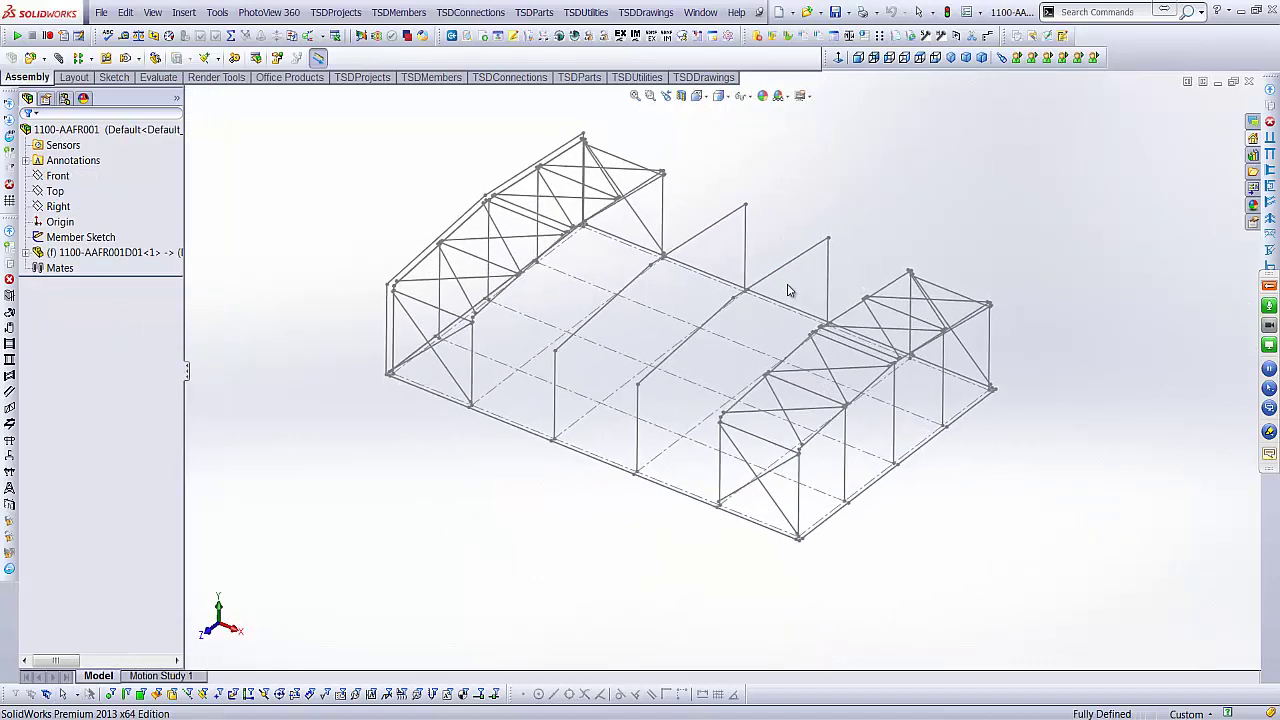
- Open the frame's sketch part 1100-AAFR001D01 from subassembly 1100-AAFR001
{"action": "right_click", "coordinate": [140, 256]}
{"action": "key", "text": "Escape"}
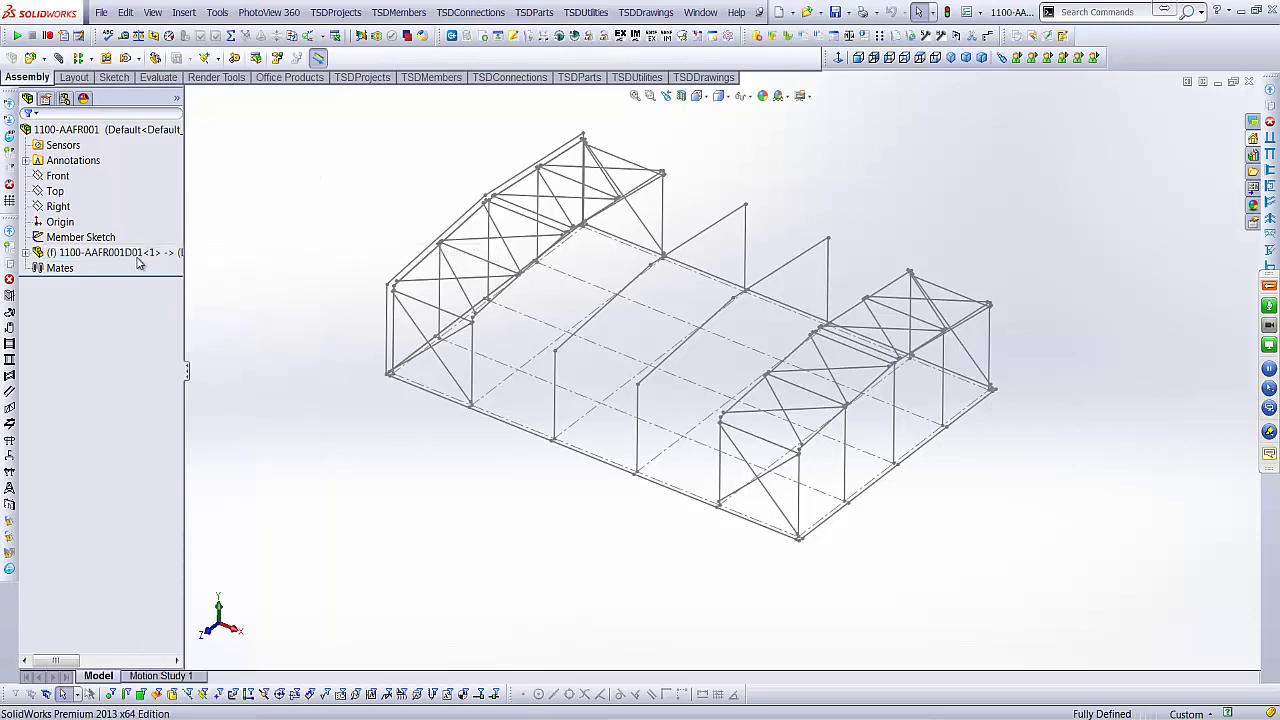
{"action": "right_click", "coordinate": [138, 257]}
{"action": "left_click", "coordinate": [146, 220]}
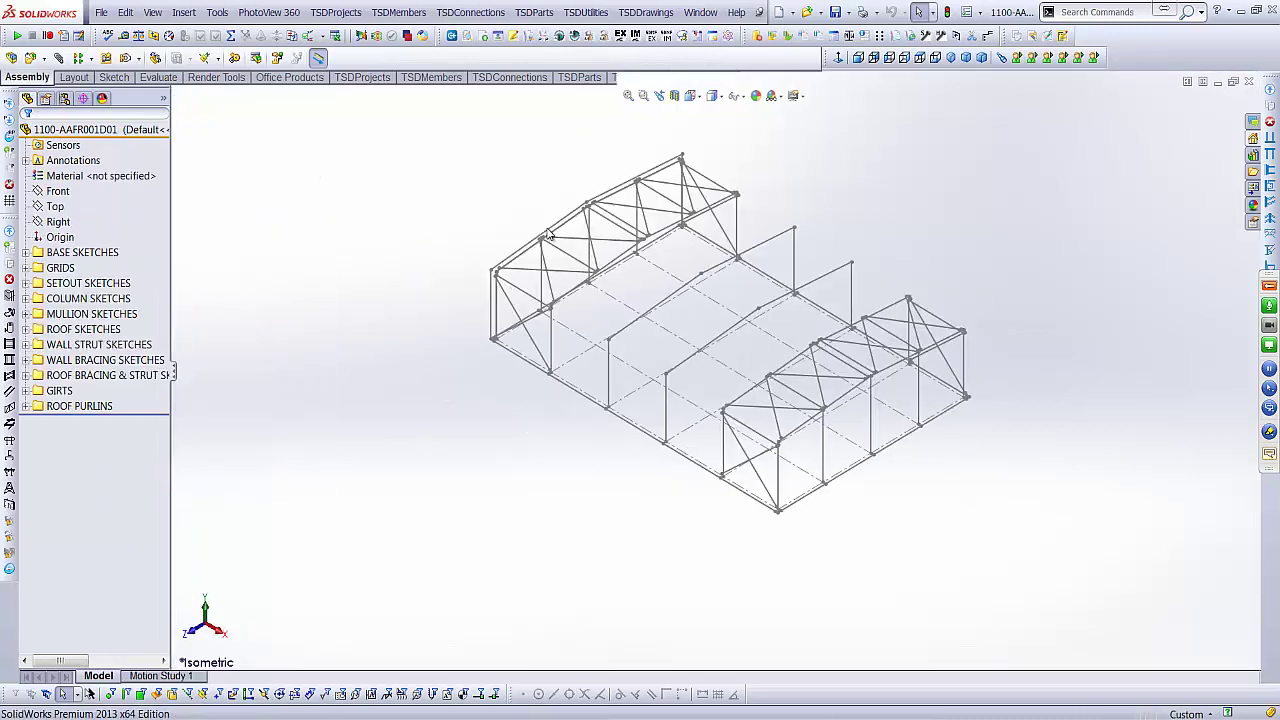
{"action": "scroll", "coordinate": [741, 266], "scroll_direction": "down", "scroll_amount": 2}
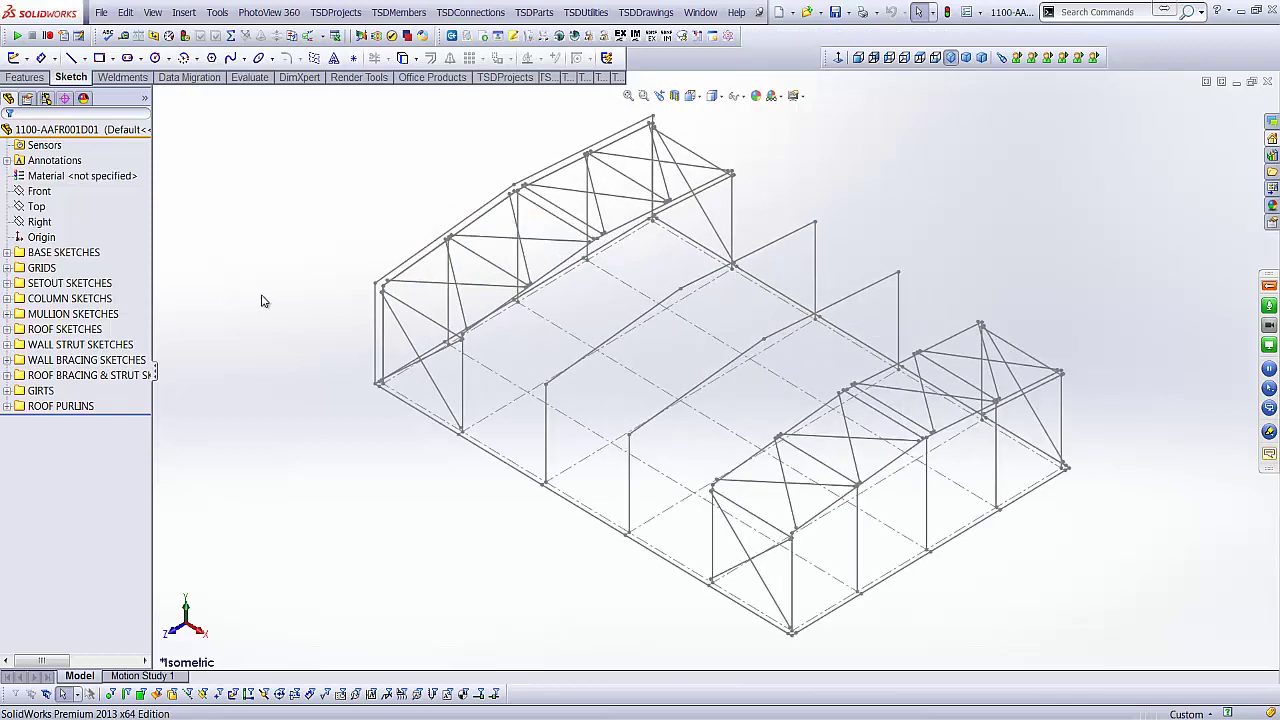
- Examine the External Edge Sketch and Grid Sketch among the base sketches, and the grid planes in the GRIDS folder
{"action": "left_click", "coordinate": [7, 253]}
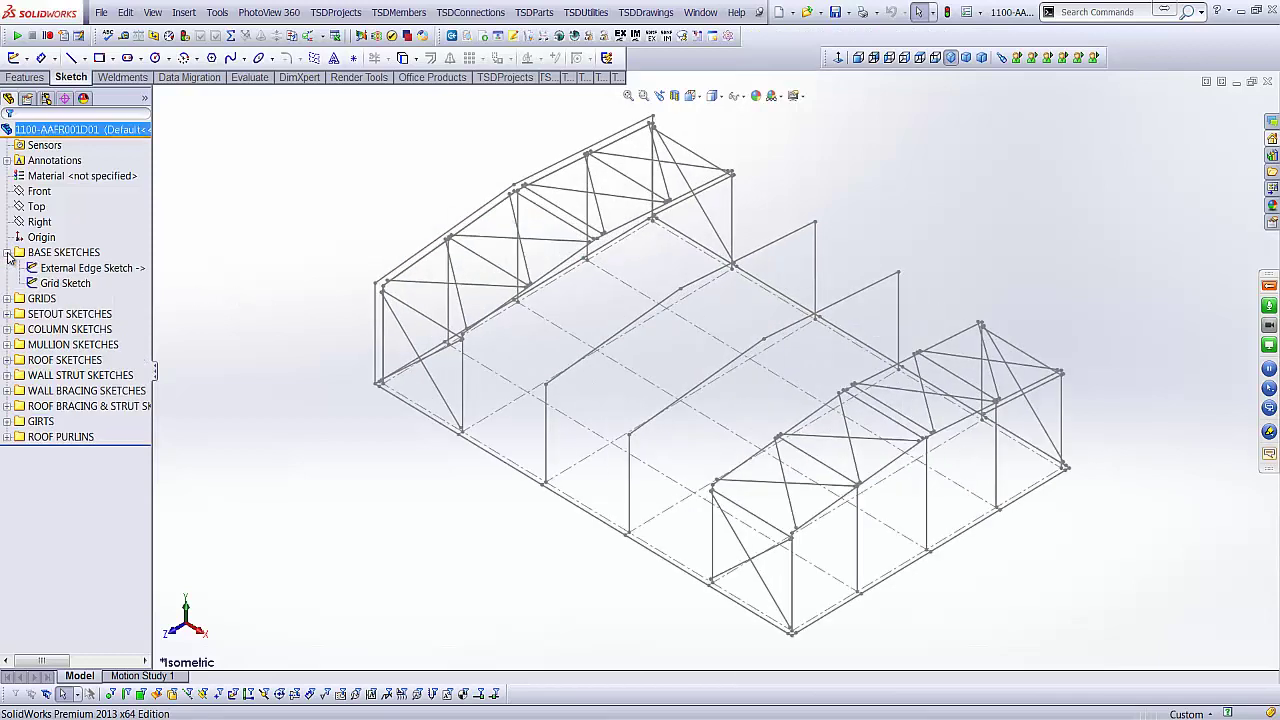
{"action": "left_click", "coordinate": [56, 272]}
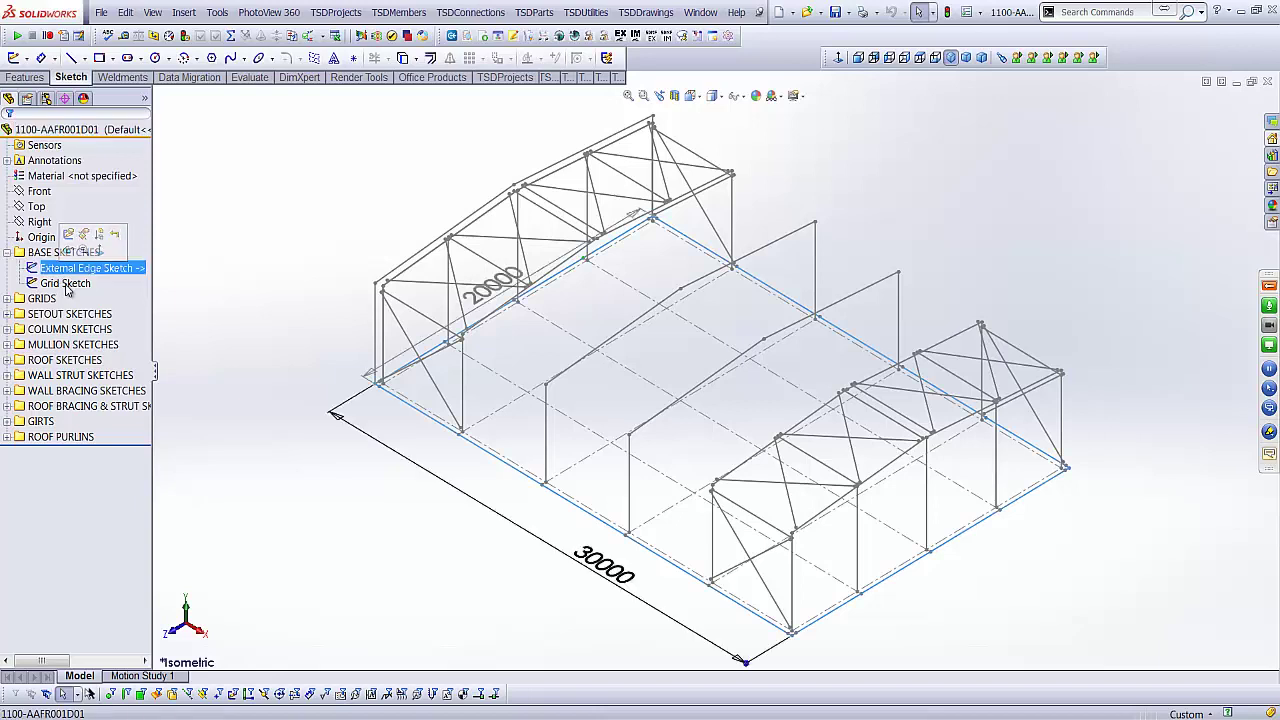
{"action": "left_click", "coordinate": [64, 284]}
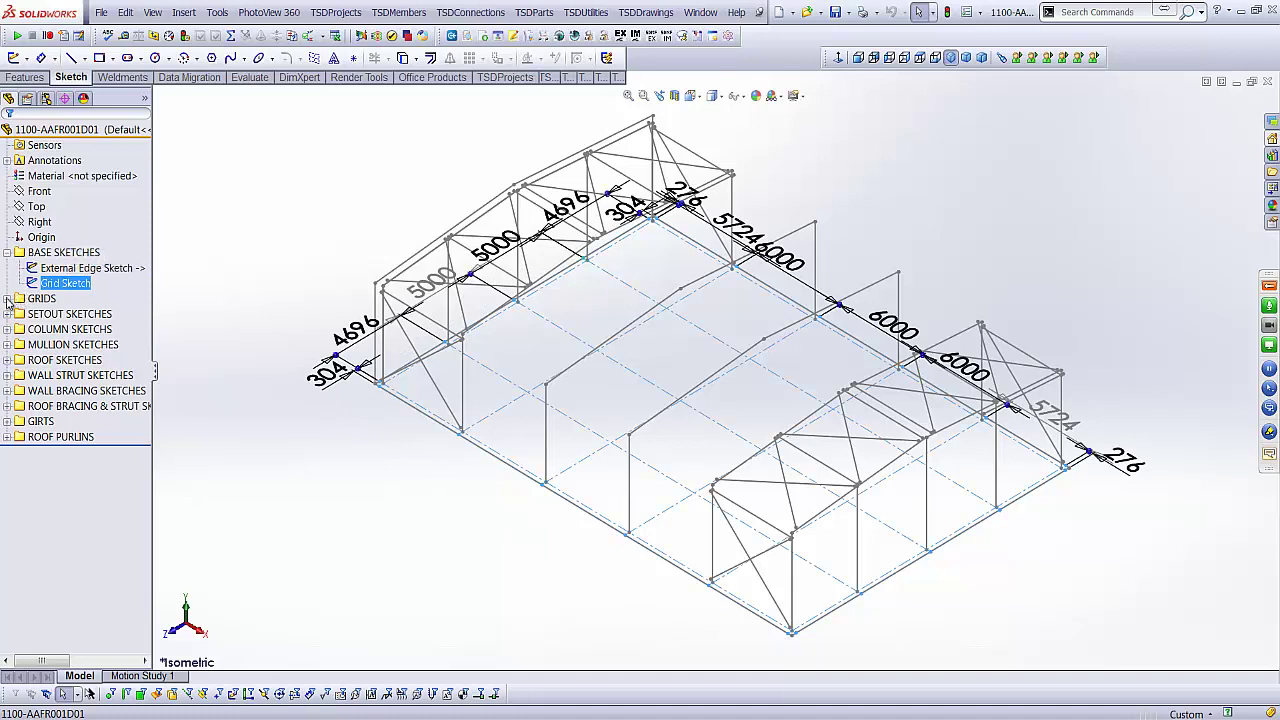
{"action": "left_click", "coordinate": [7, 299]}
{"action": "left_click", "coordinate": [55, 329]}
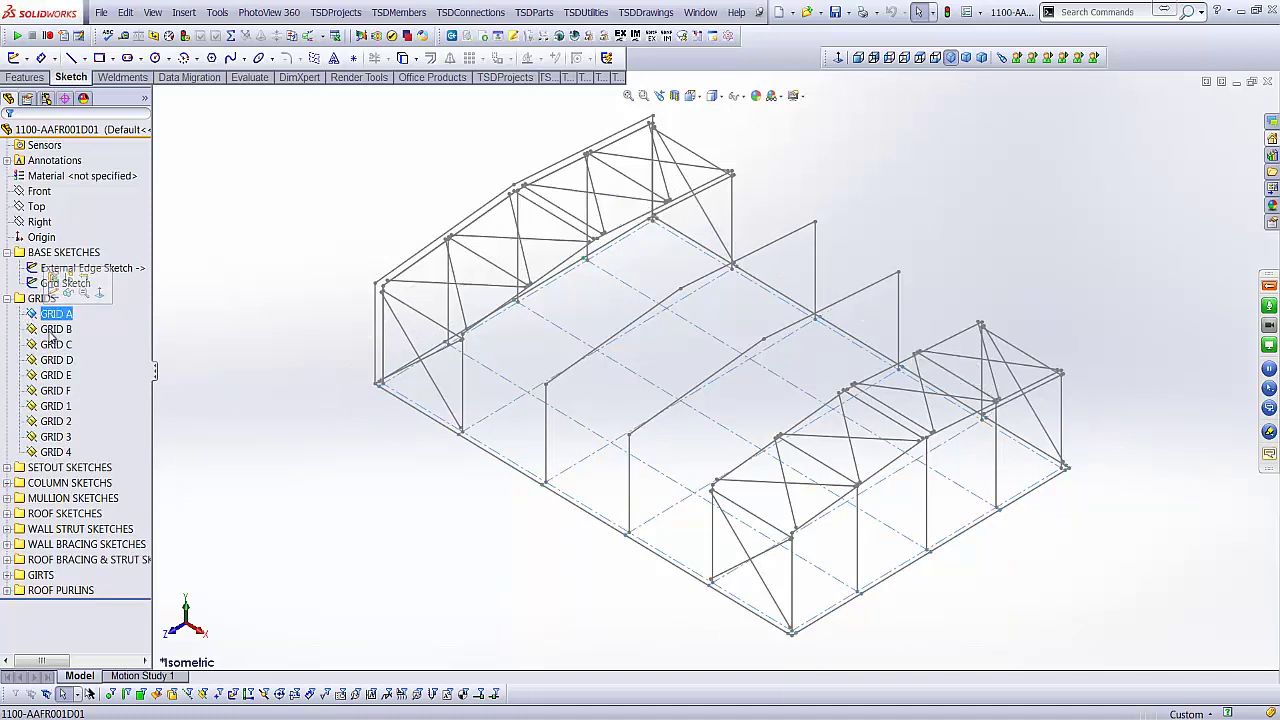
{"action": "left_click", "coordinate": [7, 299]}
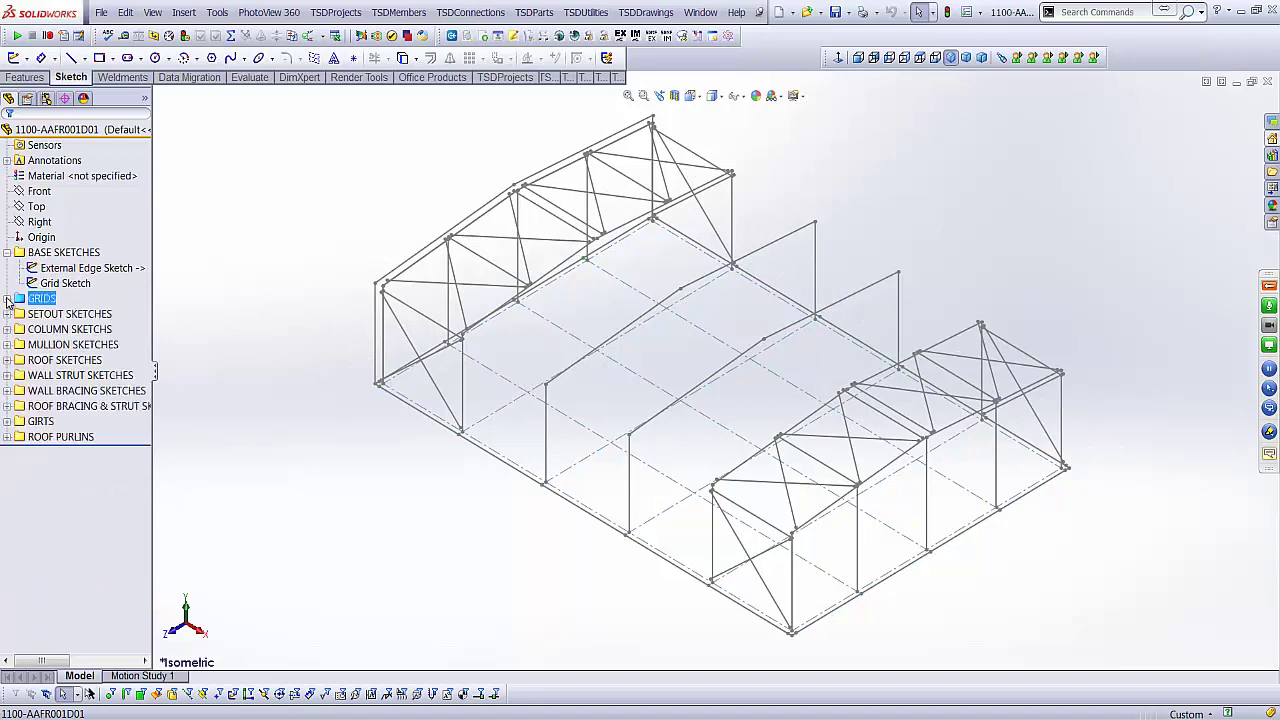
- Examine the elevation setout sketches, the Grid 4 and Grid 1 column sketches, and the Grid A and Grid F mullion sketches
{"action": "left_click", "coordinate": [7, 314]}
{"action": "left_click", "coordinate": [87, 335]}
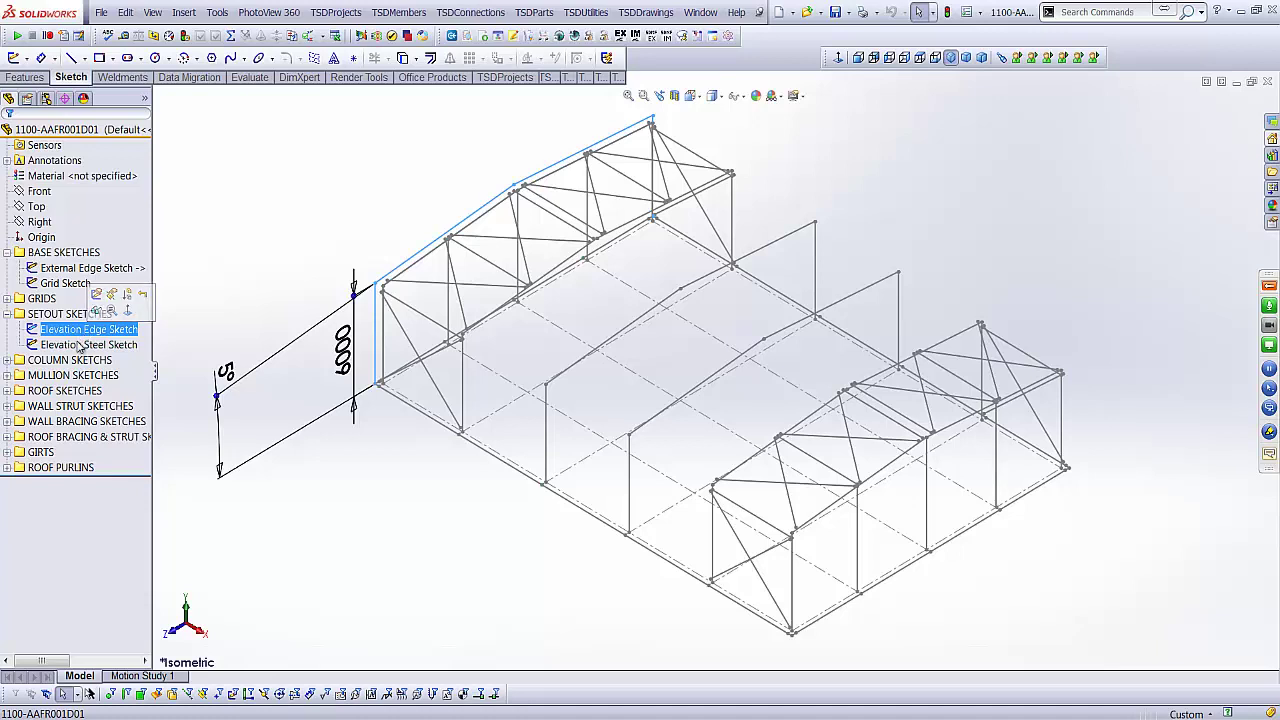
{"action": "left_click", "coordinate": [78, 345]}
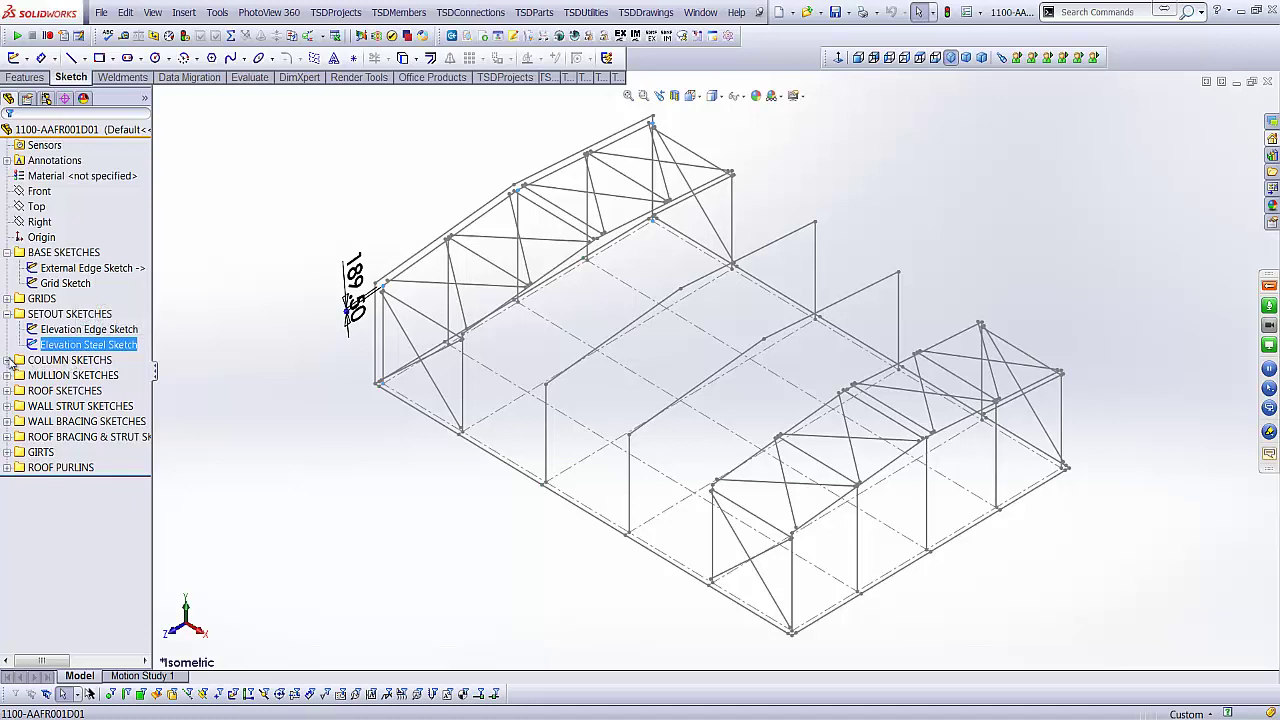
{"action": "left_click", "coordinate": [8, 360]}
{"action": "left_click", "coordinate": [62, 376]}
{"action": "left_click", "coordinate": [68, 391]}
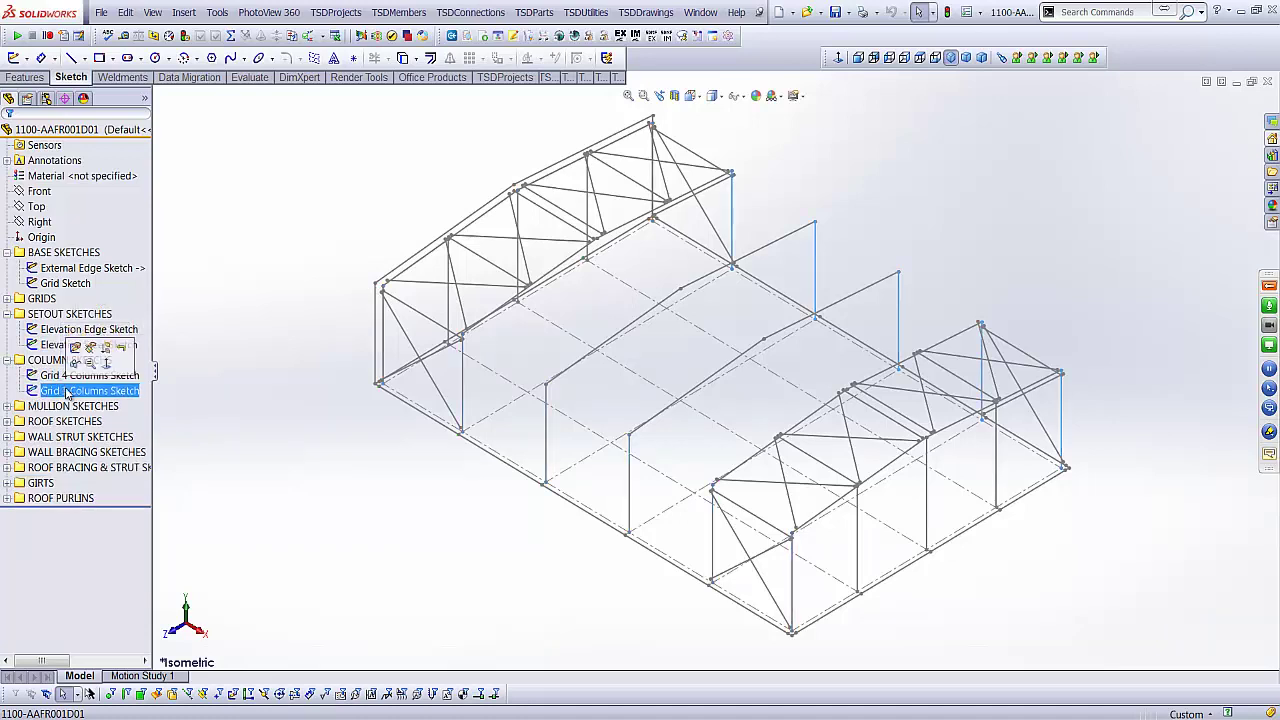
{"action": "scroll", "coordinate": [778, 291], "scroll_direction": "down", "scroll_amount": 2}
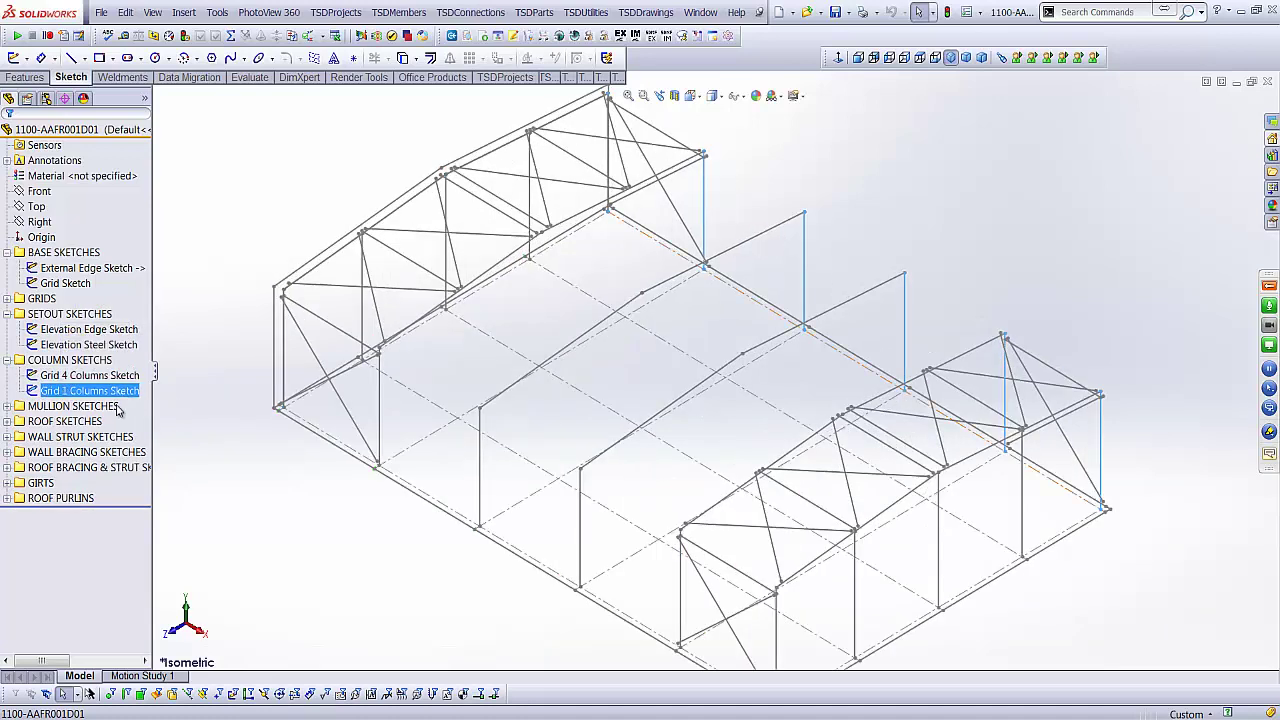
{"action": "left_click", "coordinate": [7, 406]}
{"action": "left_click", "coordinate": [80, 436]}
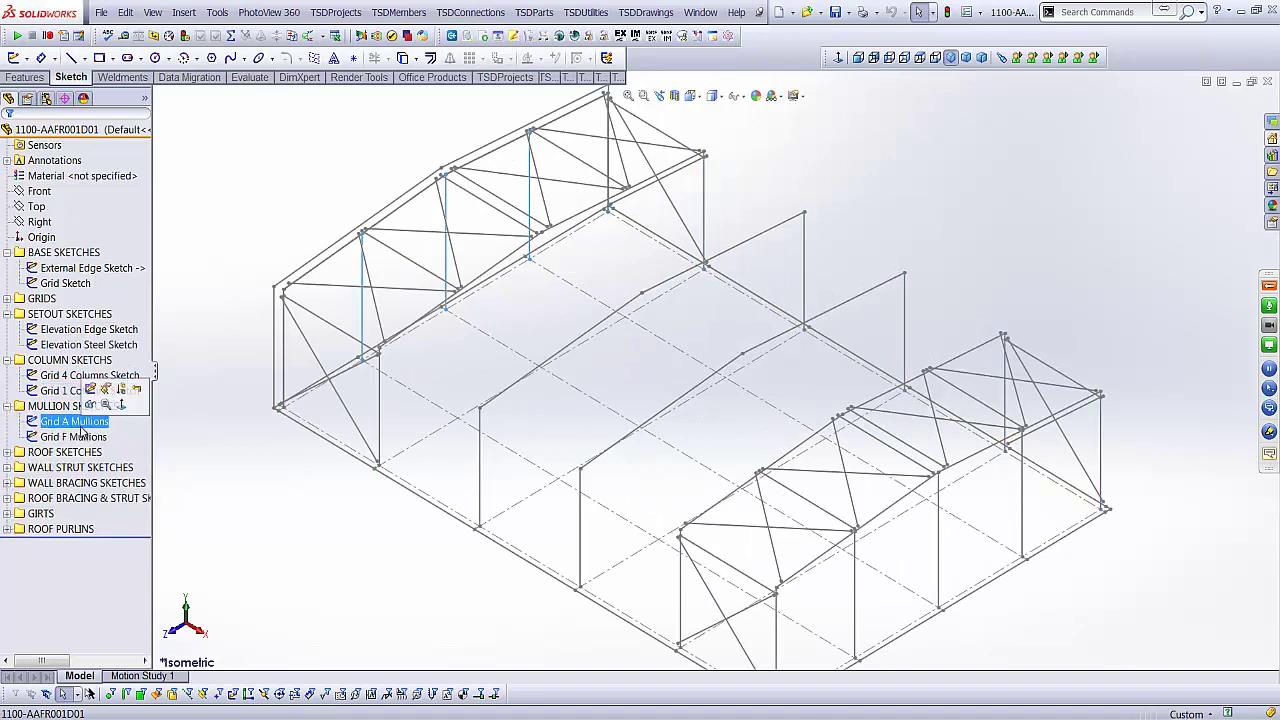
- Examine the roof planes, roof setout and rafter sketches, and the wall strut sketches for Grids 4 and 1
{"action": "left_click", "coordinate": [7, 452]}
{"action": "left_click", "coordinate": [76, 469]}
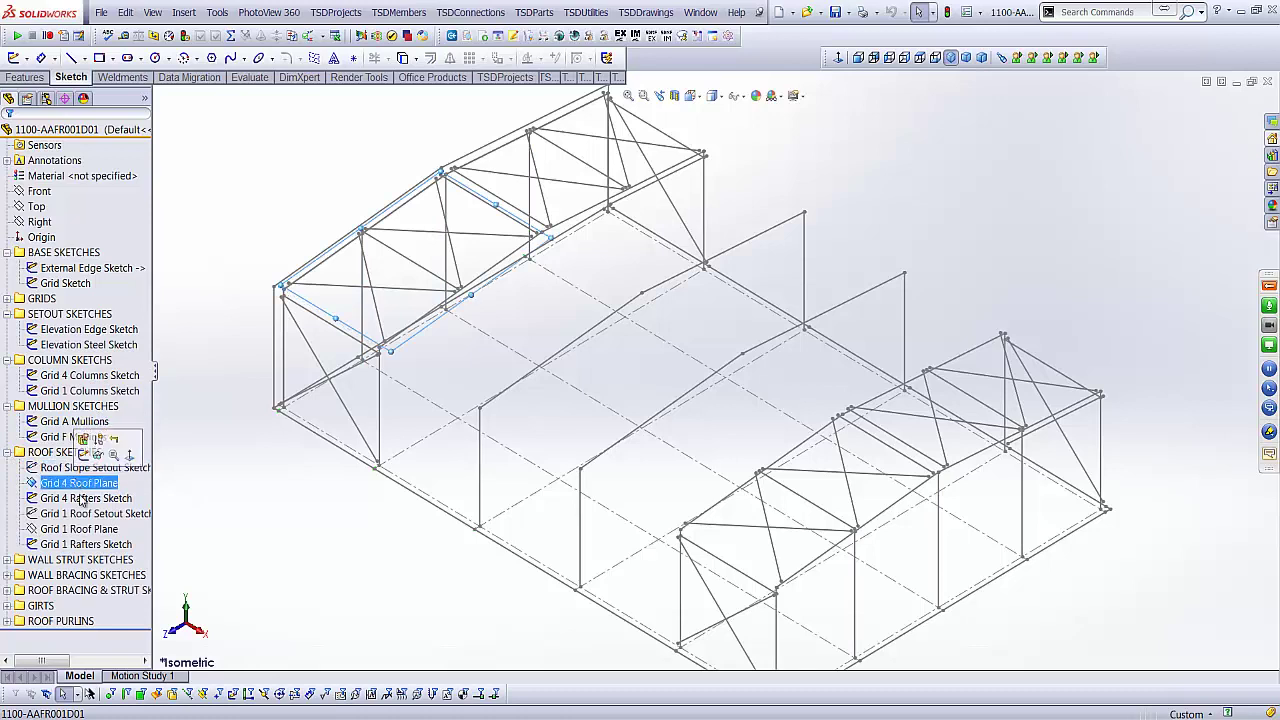
{"action": "left_click", "coordinate": [84, 498]}
{"action": "left_click", "coordinate": [89, 515]}
{"action": "left_click", "coordinate": [88, 530]}
{"action": "left_click", "coordinate": [88, 546]}
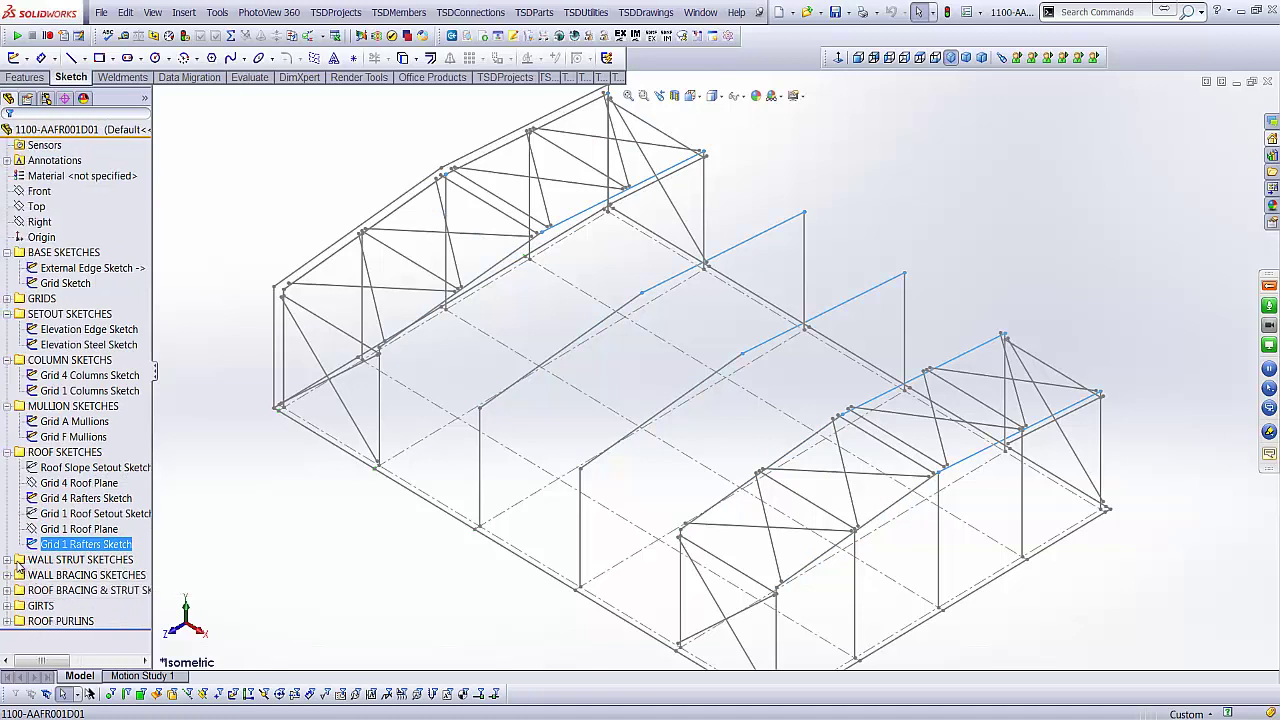
{"action": "left_click", "coordinate": [97, 578]}
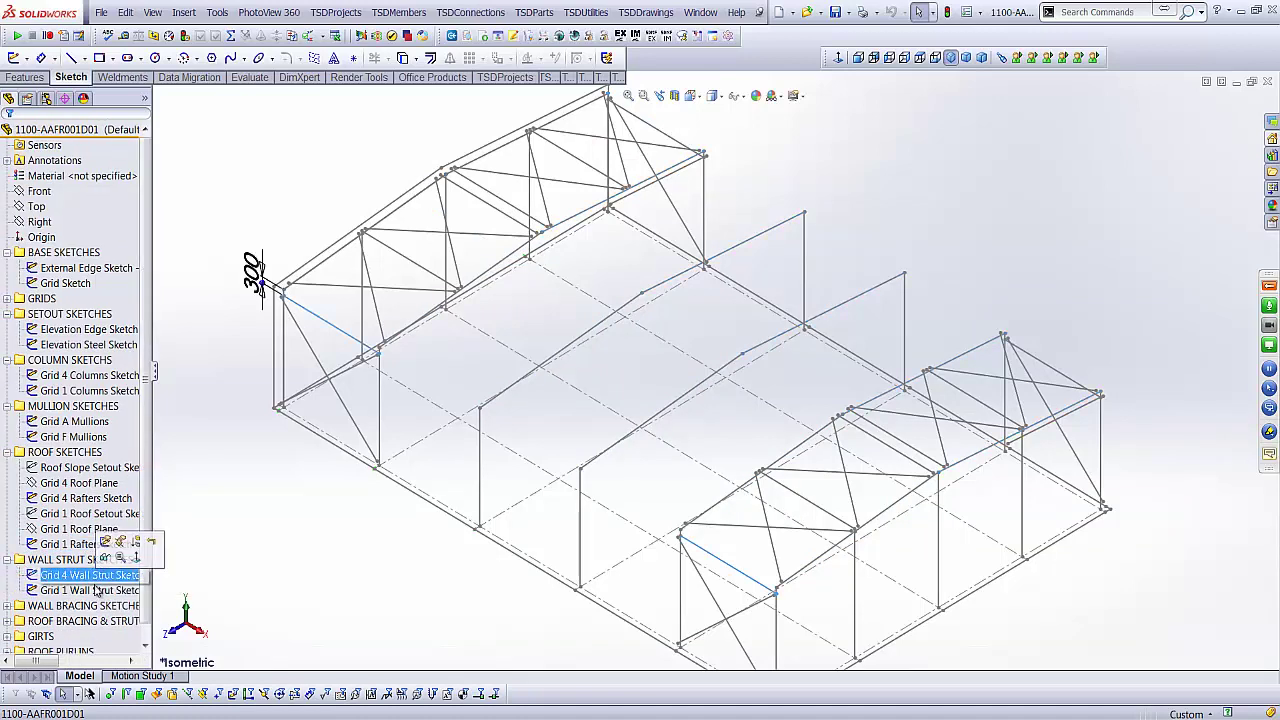
{"action": "left_click", "coordinate": [97, 589]}
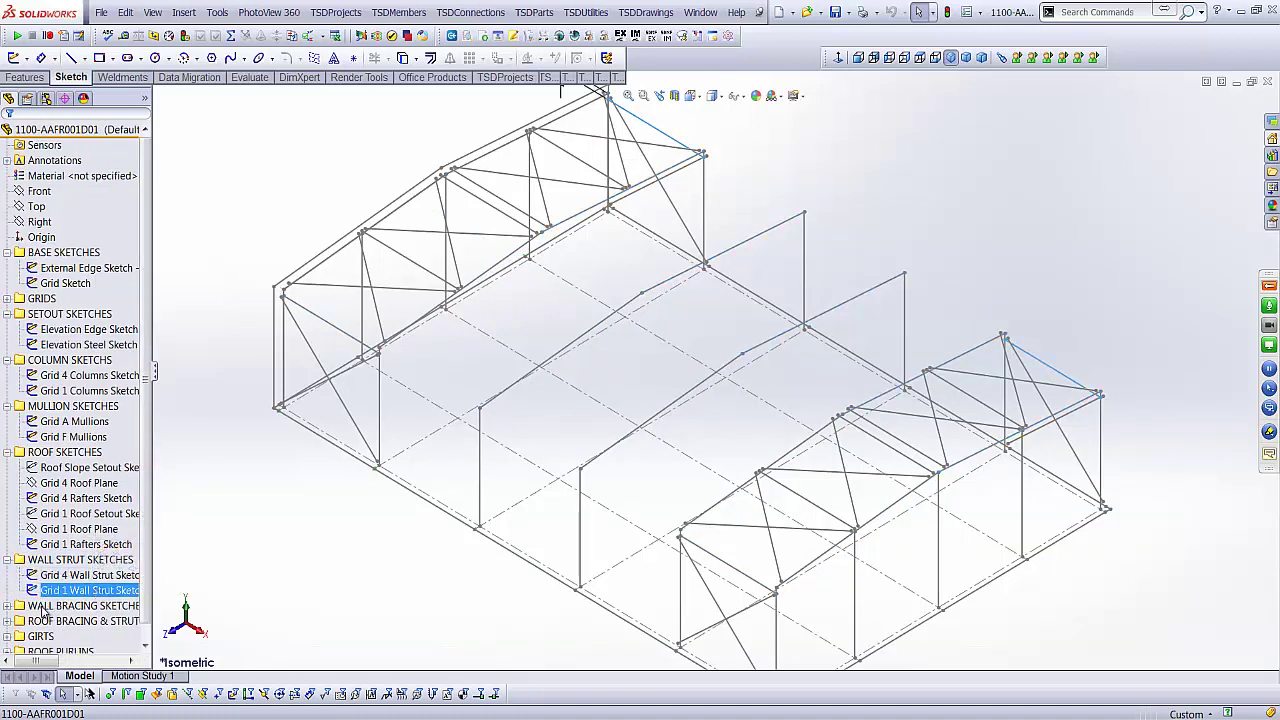
- Examine the South Wall Girts sketch and the South Purlin plane and sketch, then clear the selection to view the whole frame
{"action": "scroll", "coordinate": [50, 614], "scroll_direction": "down", "scroll_amount": 1}
{"action": "left_click", "coordinate": [8, 621]}
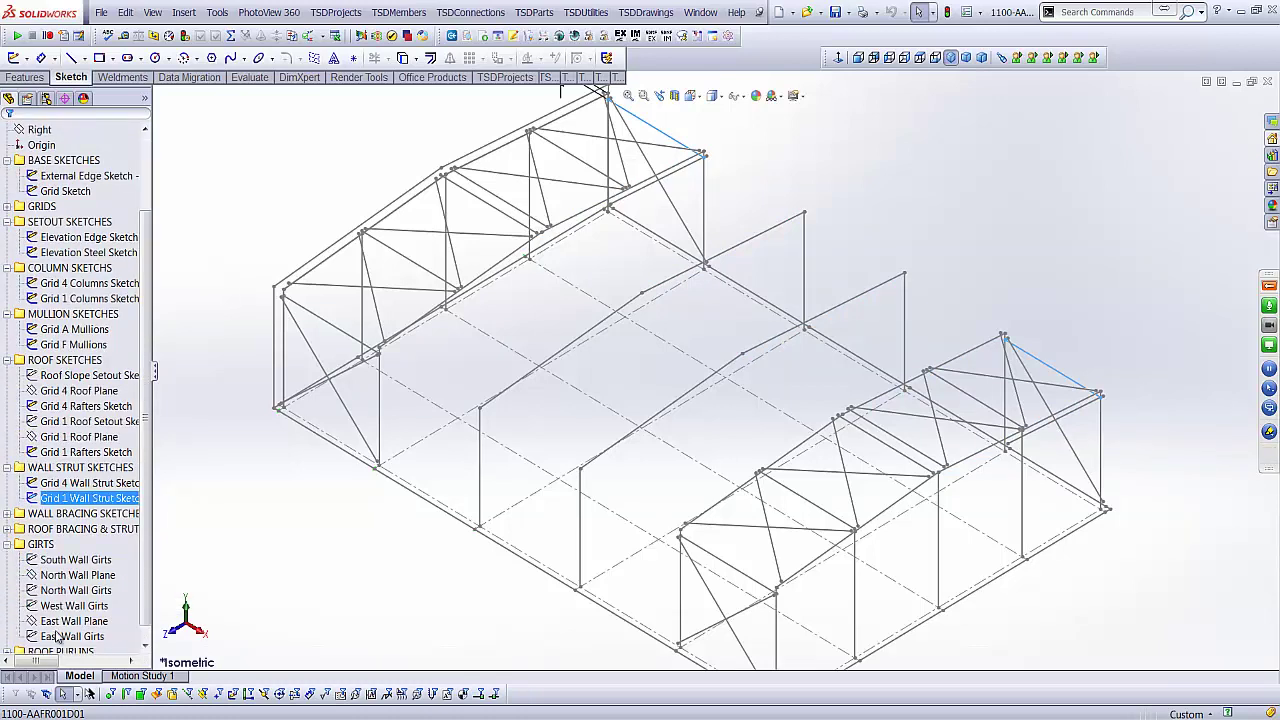
{"action": "left_click", "coordinate": [72, 560]}
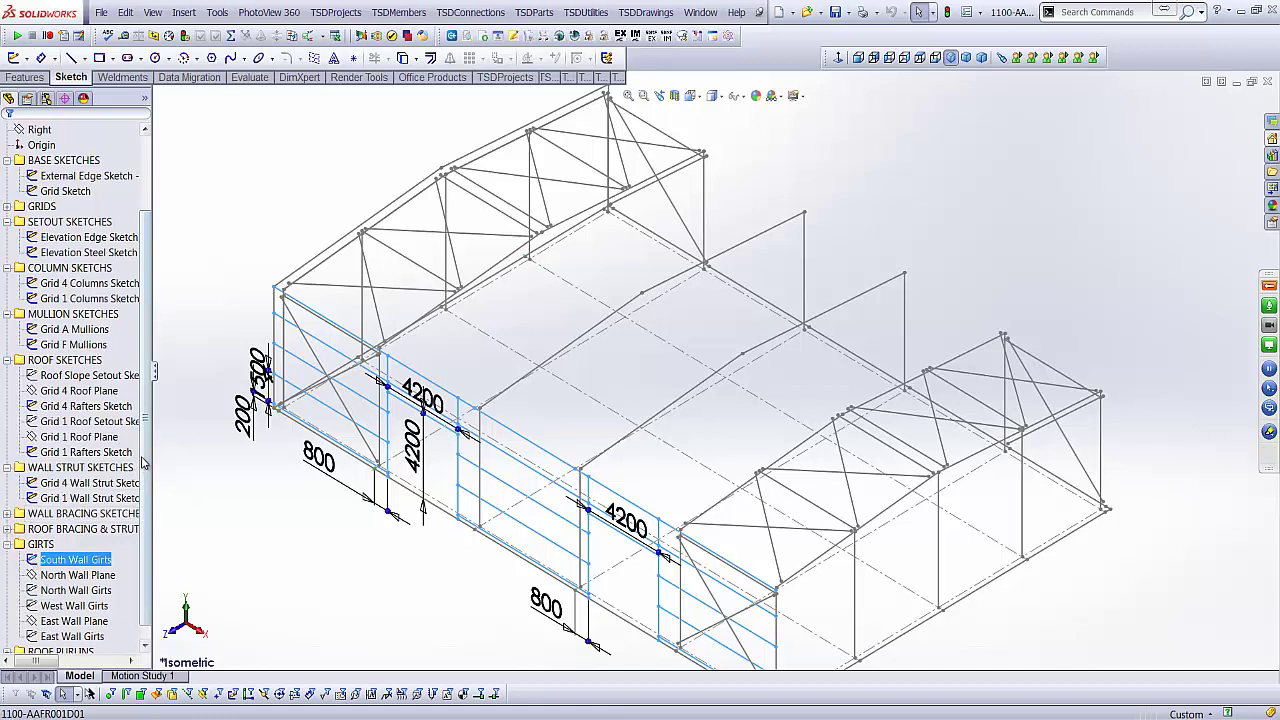
{"action": "left_click_drag", "start_coordinate": [148, 457], "coordinate": [147, 474]}
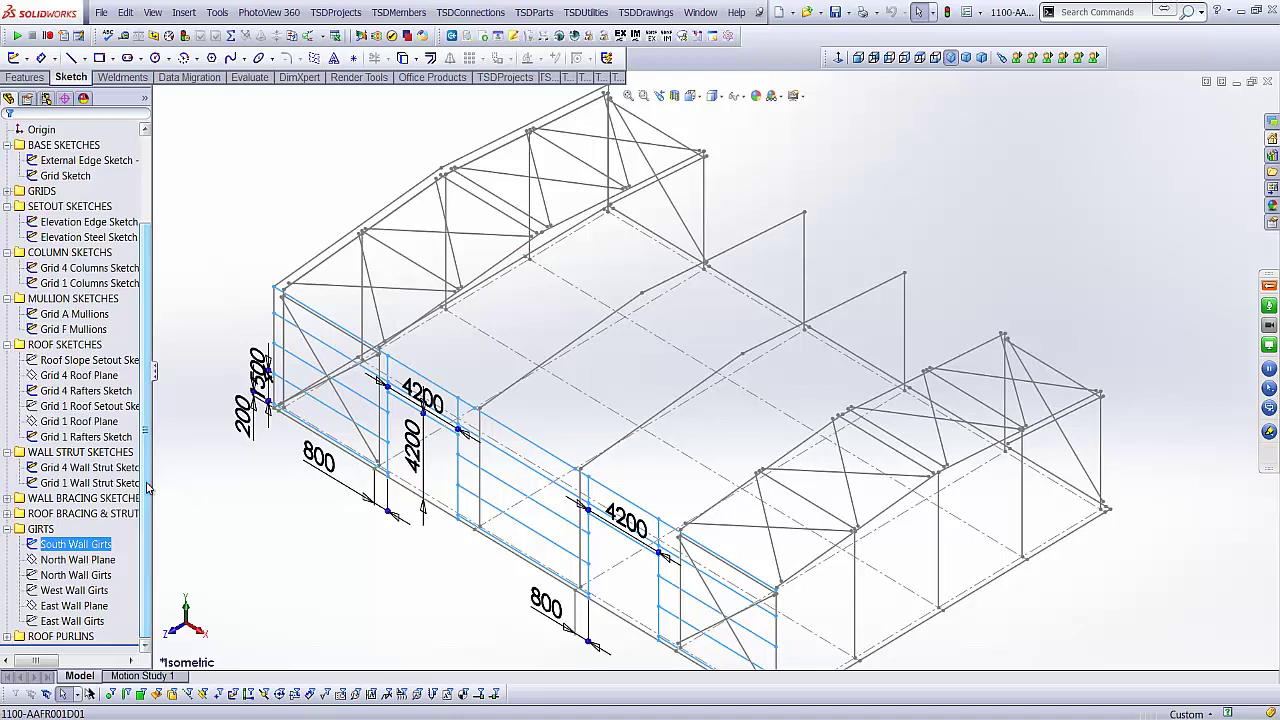
{"action": "left_click", "coordinate": [9, 529]}
{"action": "left_click", "coordinate": [8, 636]}
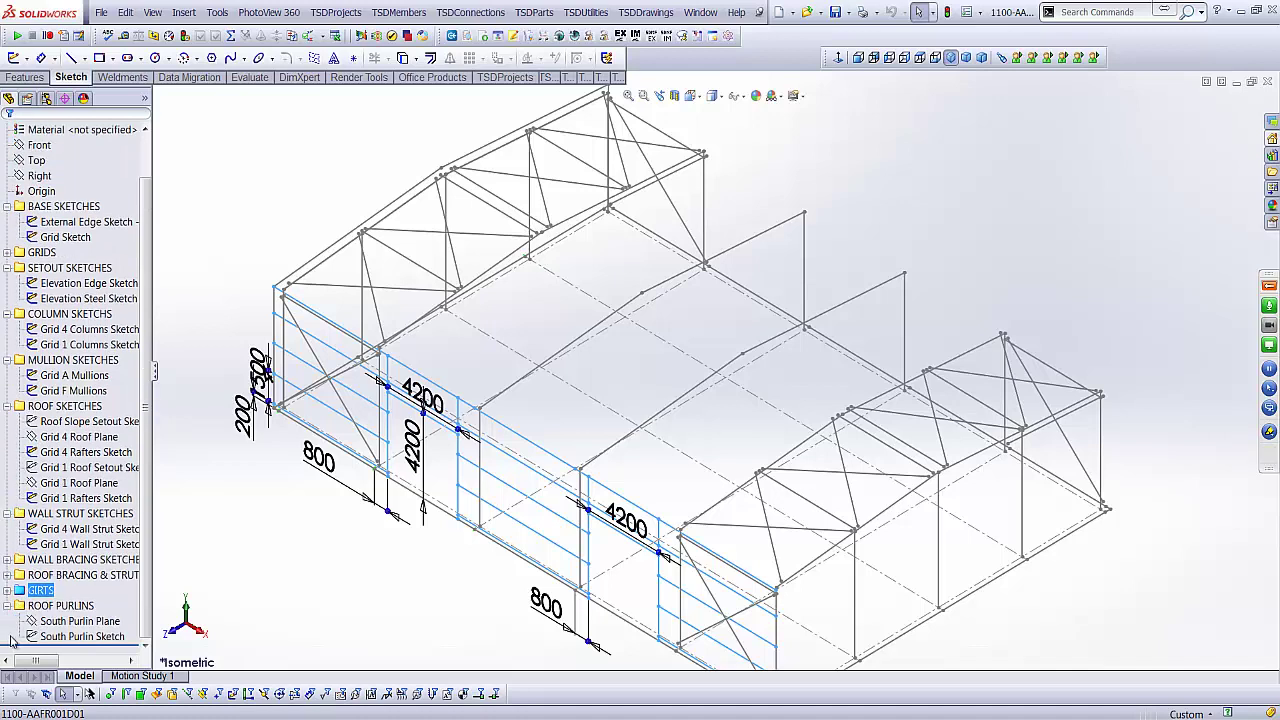
{"action": "left_click", "coordinate": [88, 622]}
{"action": "left_click", "coordinate": [88, 636]}
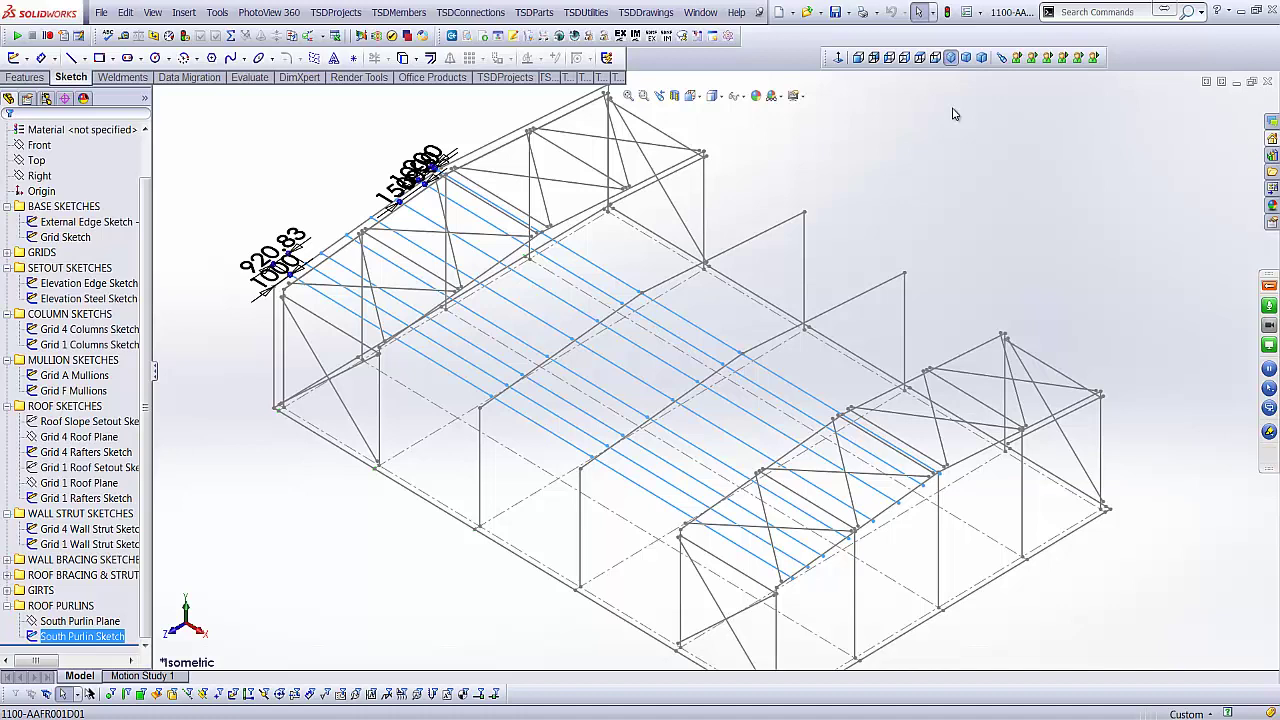
{"action": "left_click", "coordinate": [953, 113]}
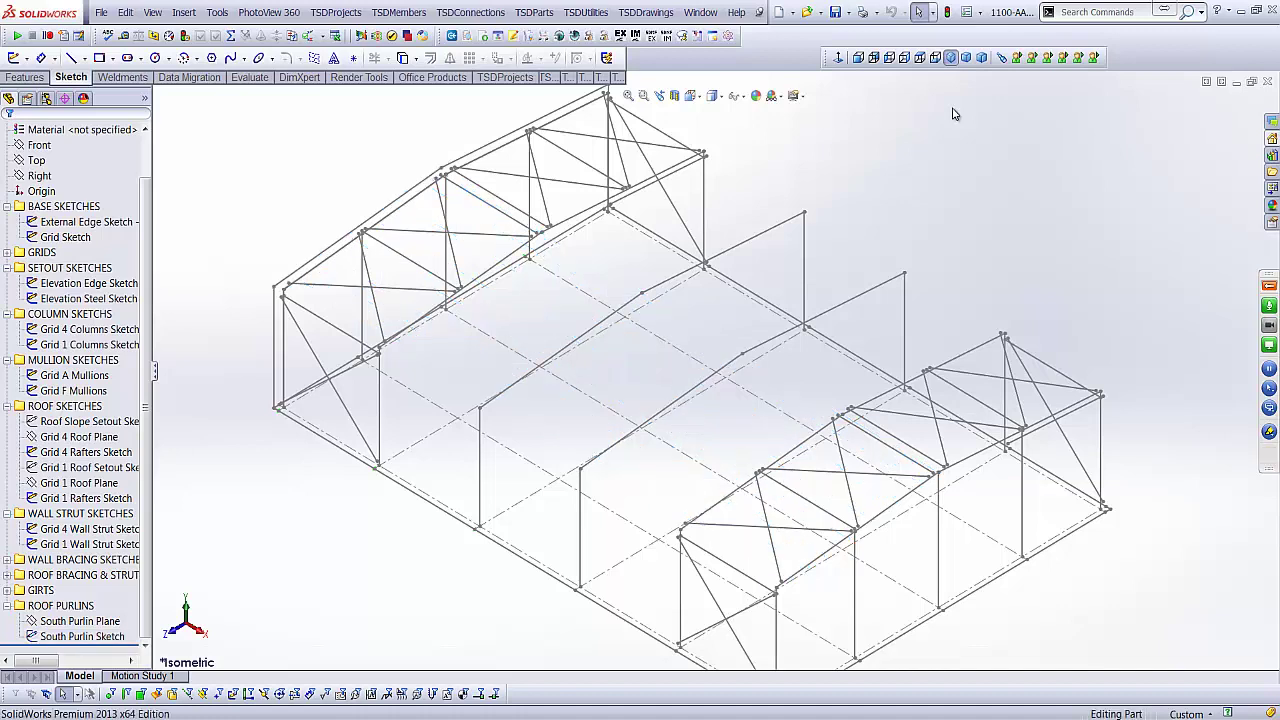
{"action": "scroll", "coordinate": [717, 371], "scroll_direction": "up", "scroll_amount": 2}
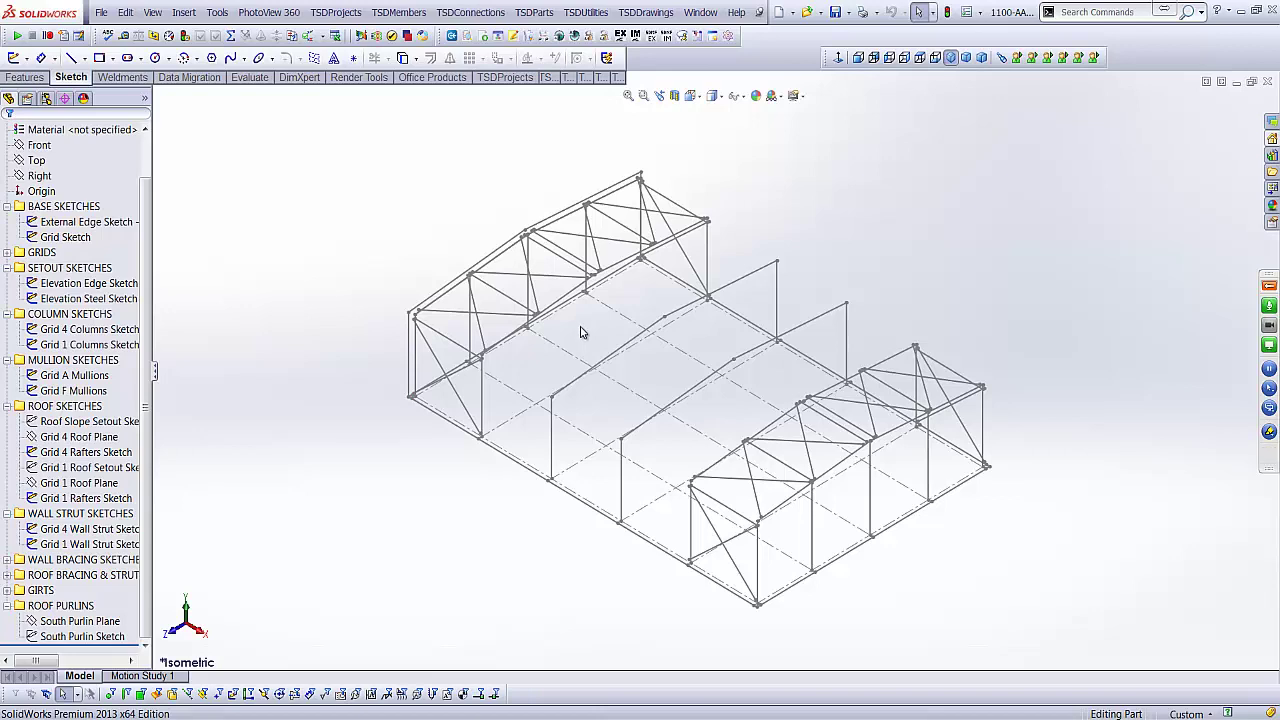
- Close the master sketch part and return to the 1100-AAFR001 assembly
{"action": "left_click", "coordinate": [1266, 83]}
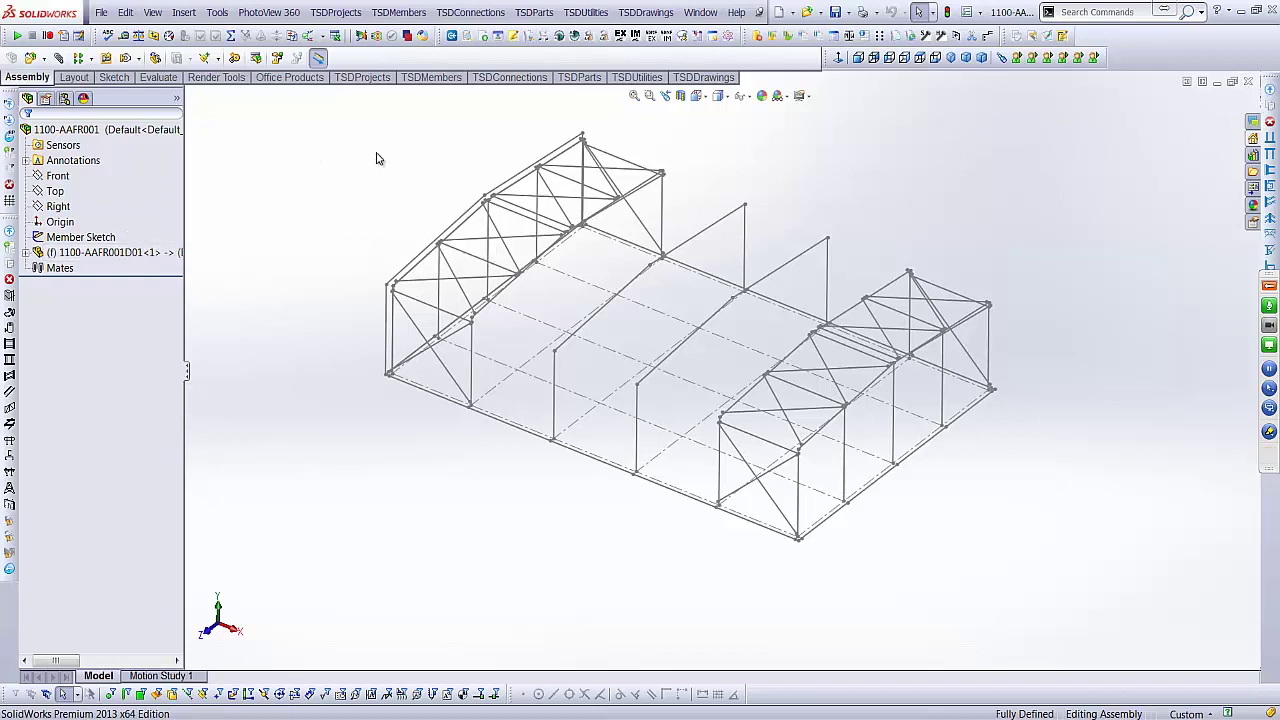
- Insert a blank Dummy (D) part into the 1100-AAFR001 assembly and open the inserted part
{"action": "left_click", "coordinate": [540, 13]}
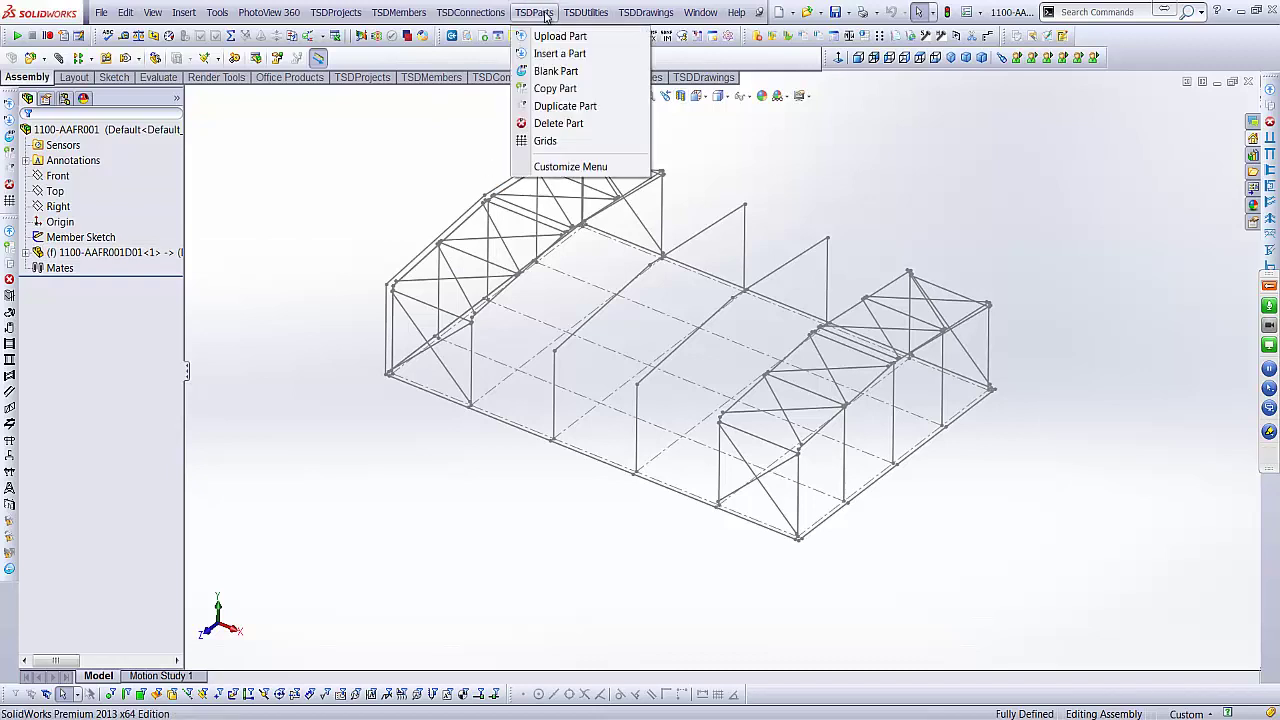
{"action": "left_click", "coordinate": [556, 71]}
{"action": "left_click", "coordinate": [52, 243]}
{"action": "left_click", "coordinate": [26, 133]}
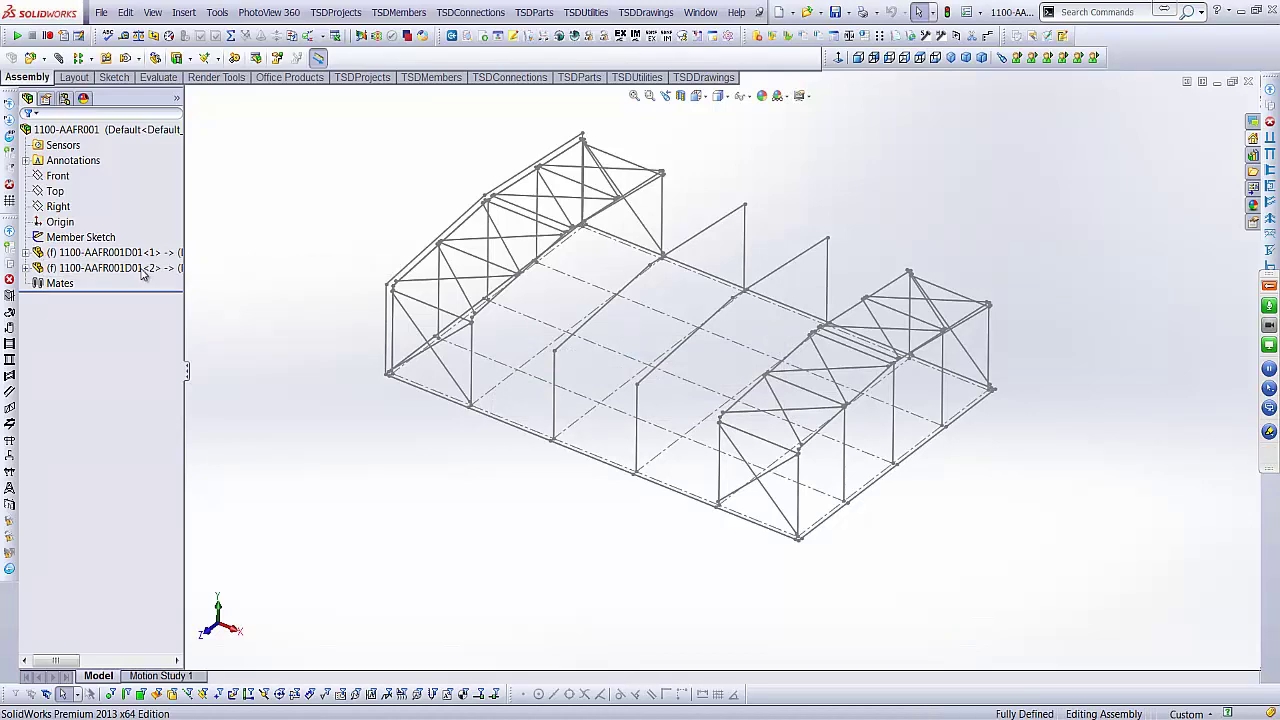
{"action": "right_click", "coordinate": [143, 268]}
{"action": "left_click", "coordinate": [153, 234]}
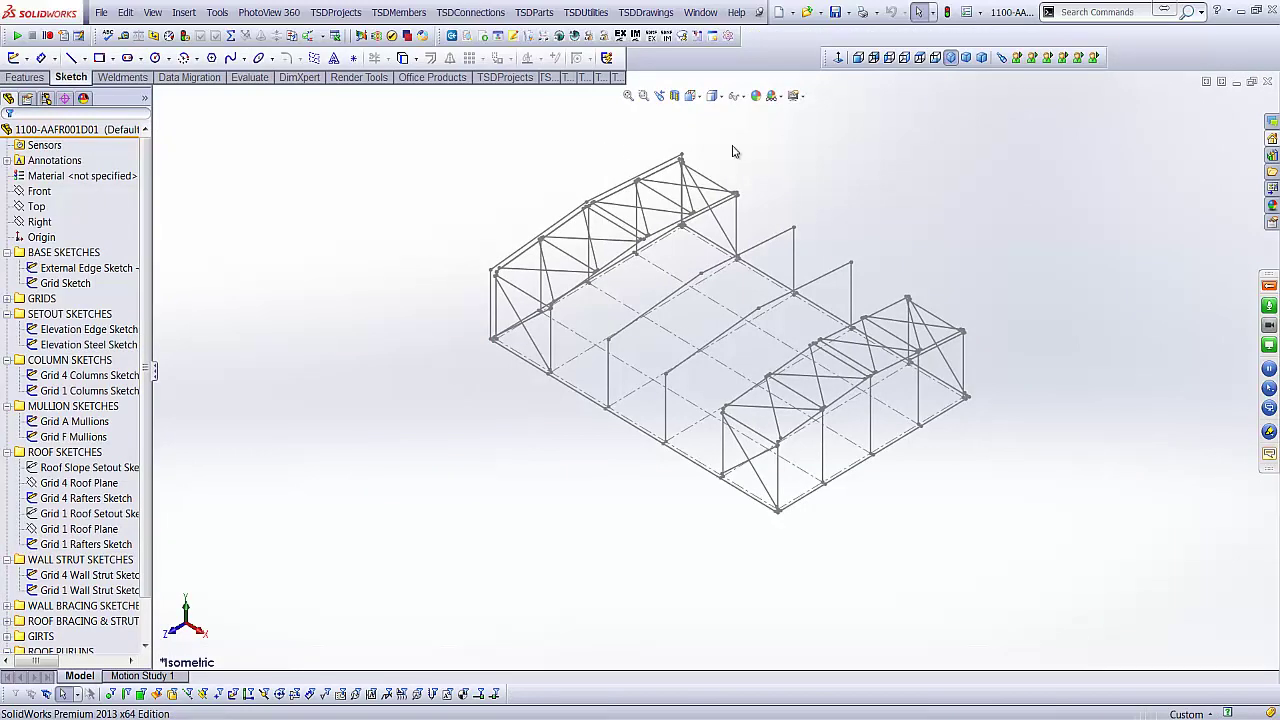
- Close the opened part and delete the second 1100-AAFR001D01 instance from the assembly
{"action": "left_click", "coordinate": [1267, 81]}
{"action": "left_click", "coordinate": [140, 268]}
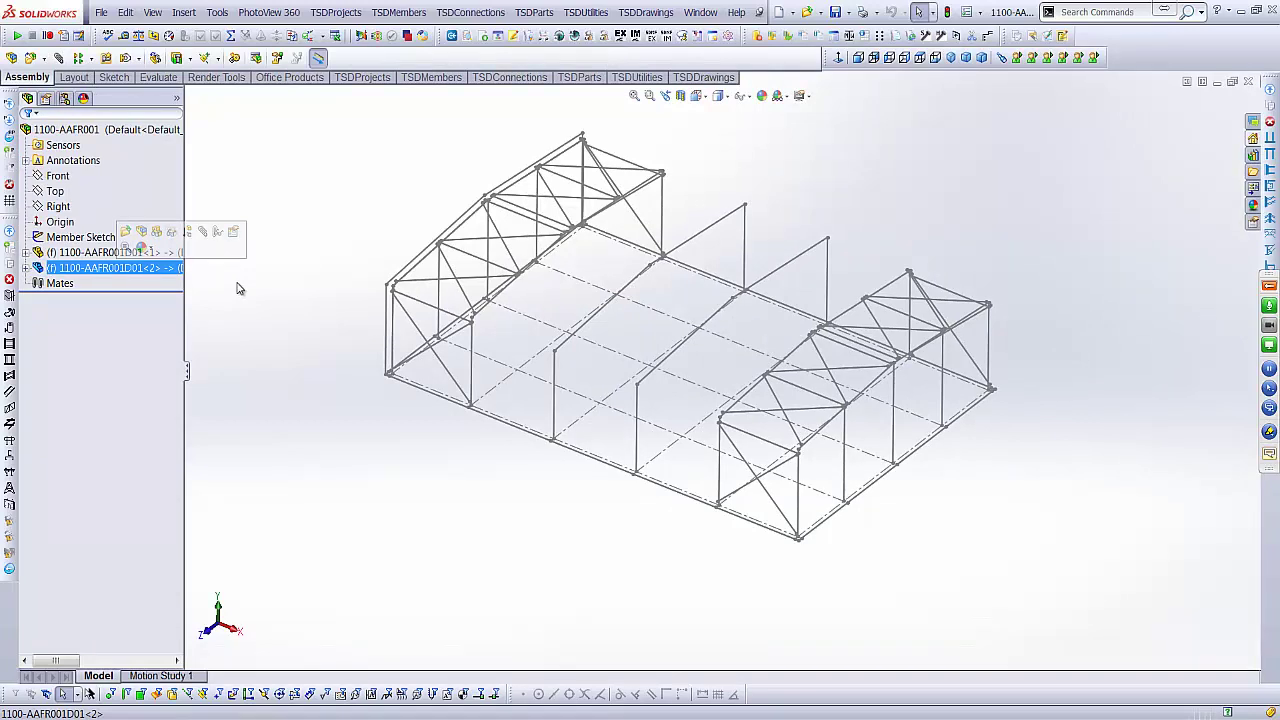
{"action": "key", "text": "Delete"}
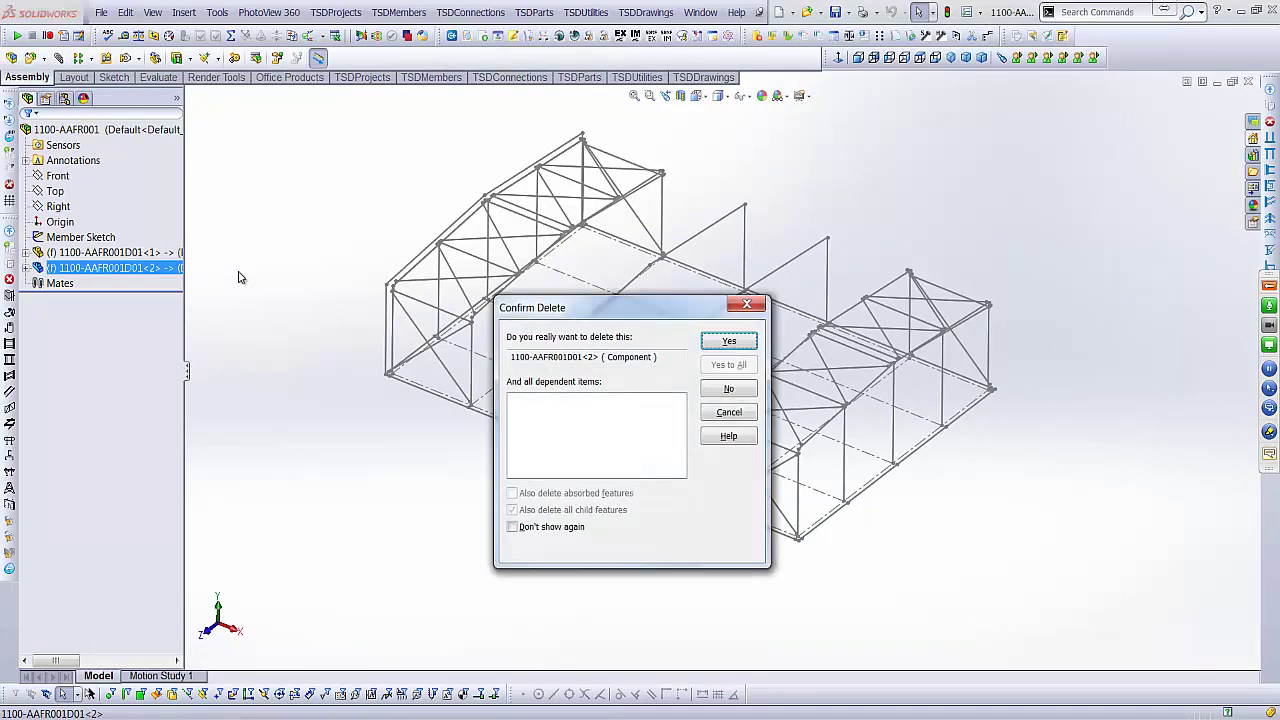
{"action": "left_click", "coordinate": [731, 341]}
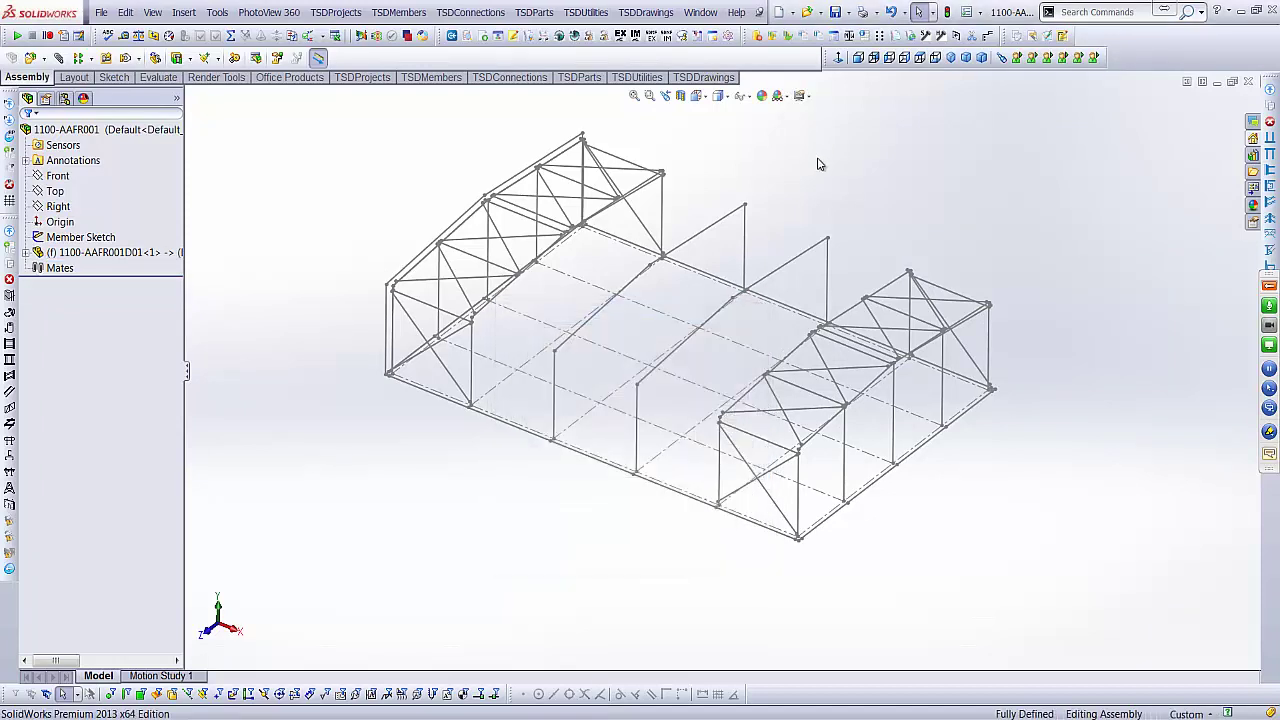
{"action": "left_click", "coordinate": [543, 13]}
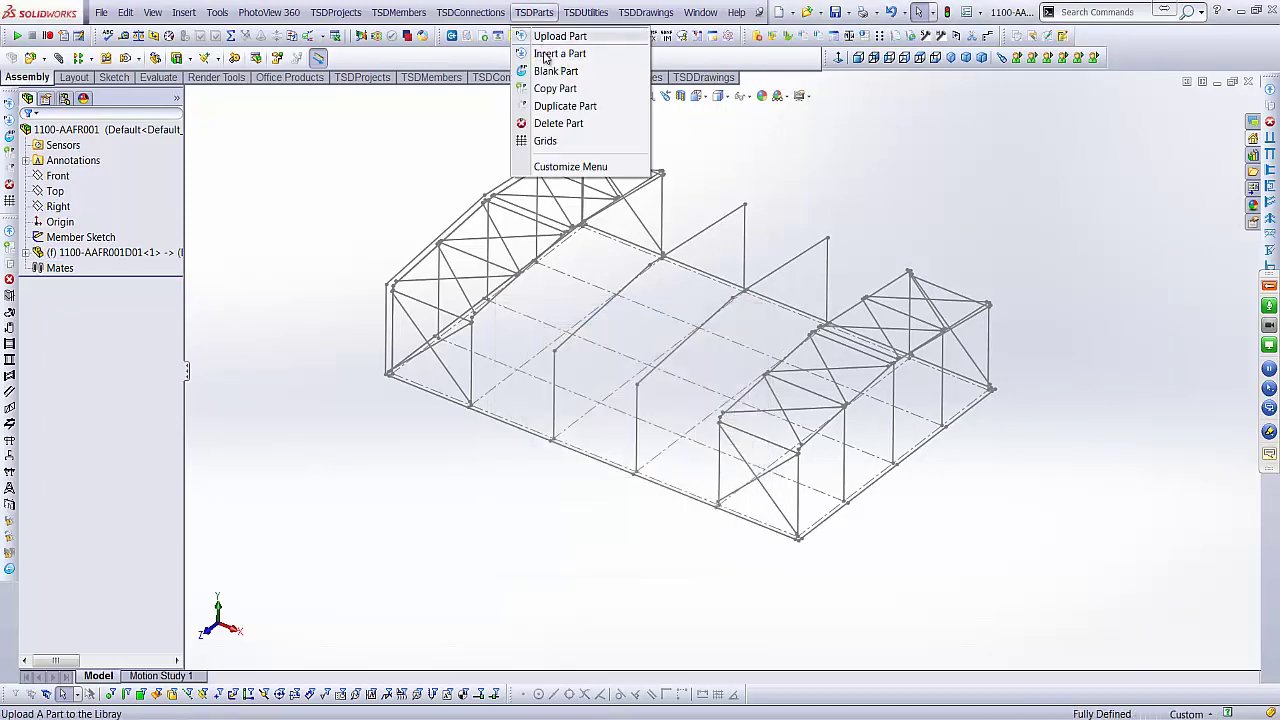
{"action": "left_click", "coordinate": [560, 53]}
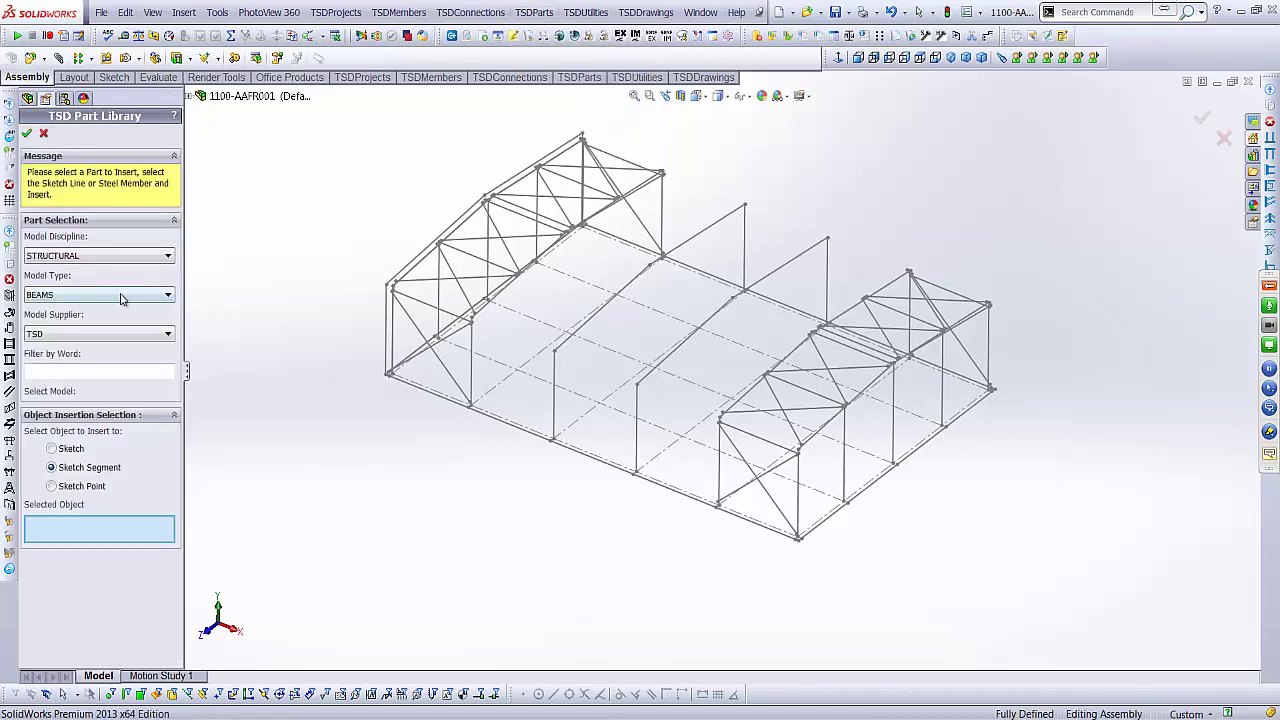
{"action": "left_click", "coordinate": [46, 141]}
- Insert a blank Member (M) part into the assembly and open it for editing in its own window
{"action": "left_click", "coordinate": [534, 12]}
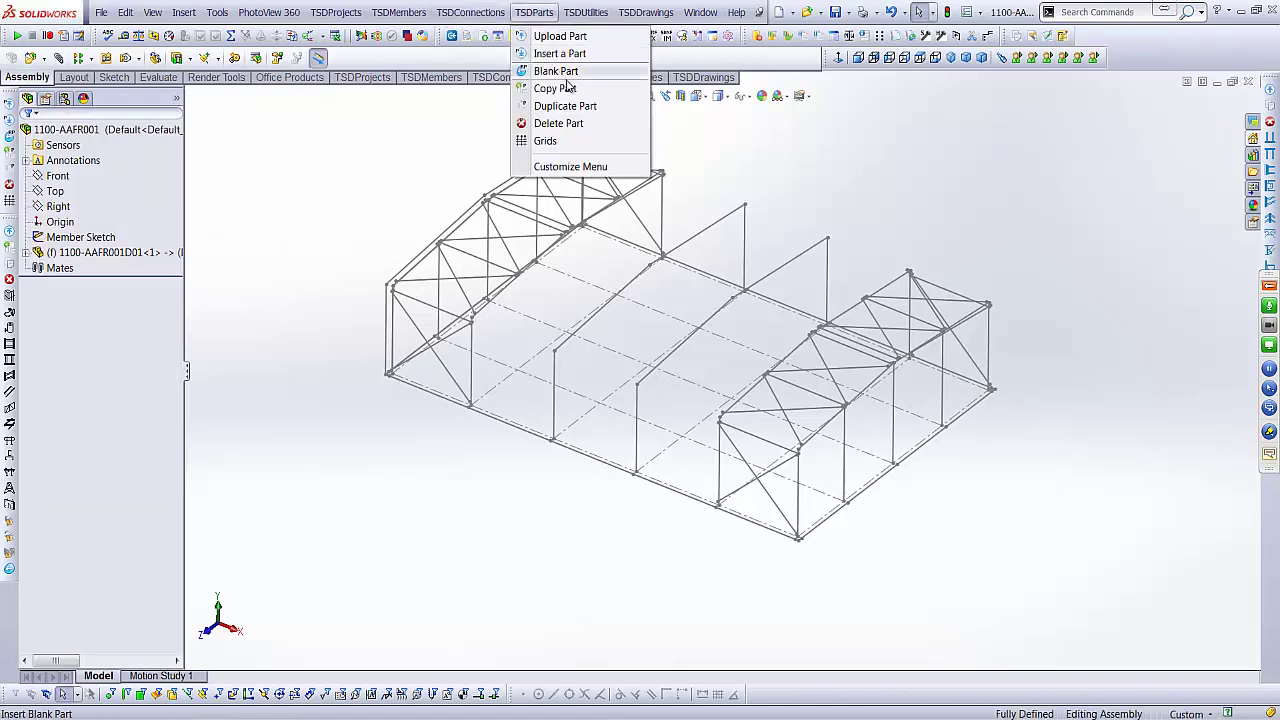
{"action": "left_click", "coordinate": [580, 72]}
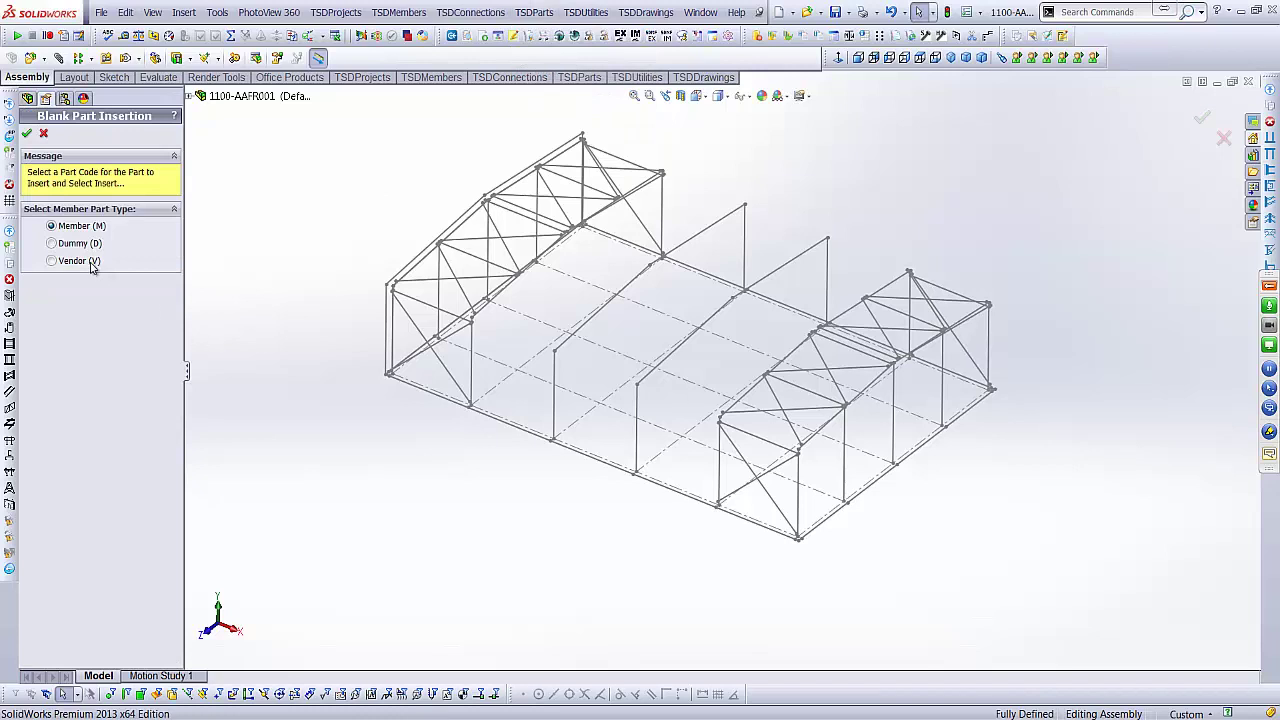
{"action": "left_click", "coordinate": [27, 133]}
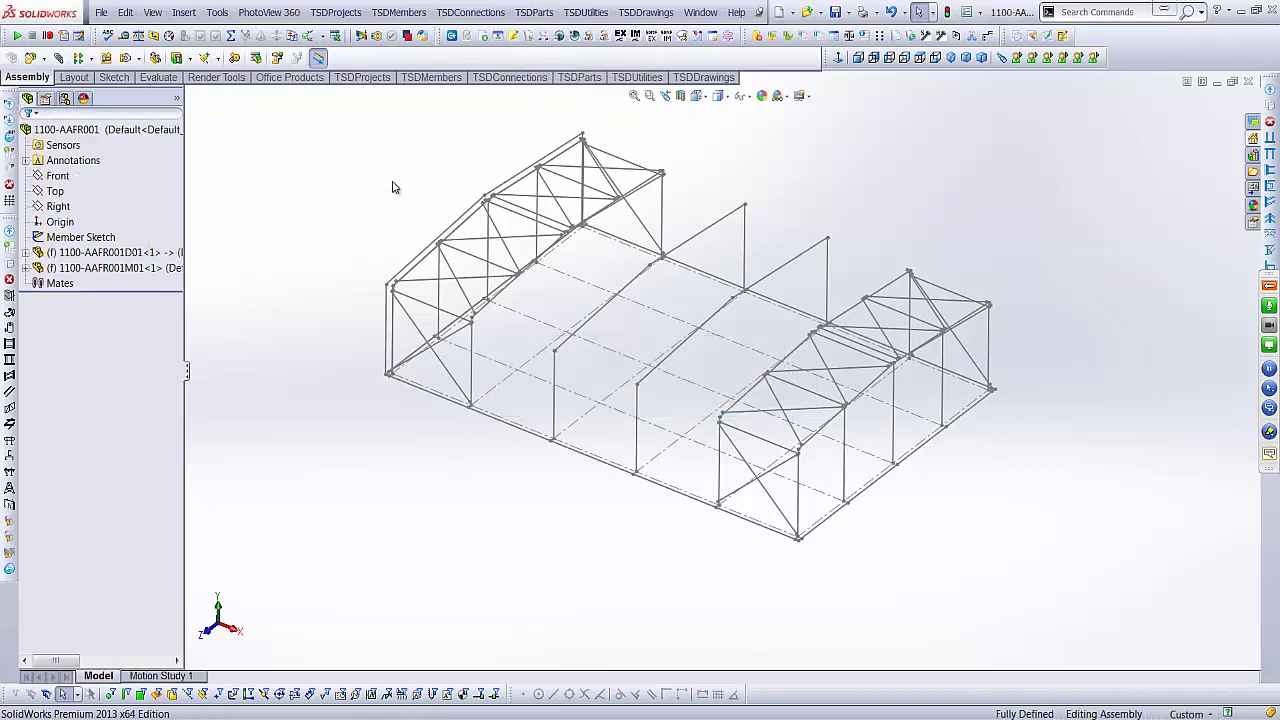
{"action": "right_click", "coordinate": [143, 271]}
{"action": "left_click", "coordinate": [166, 229]}
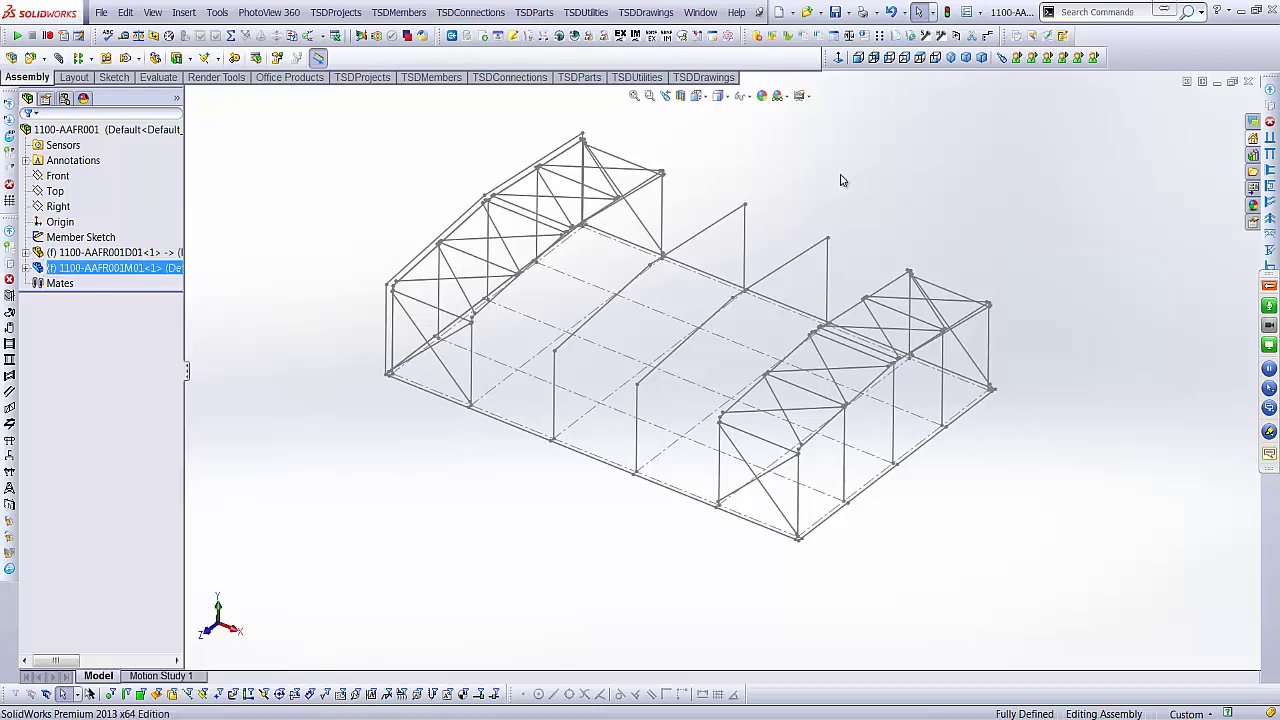
- Save the blank part under the new name 1100-AAFR001D02.SLDPRT in the 1100-AAFR001 members folder
{"action": "left_click", "coordinate": [847, 12]}
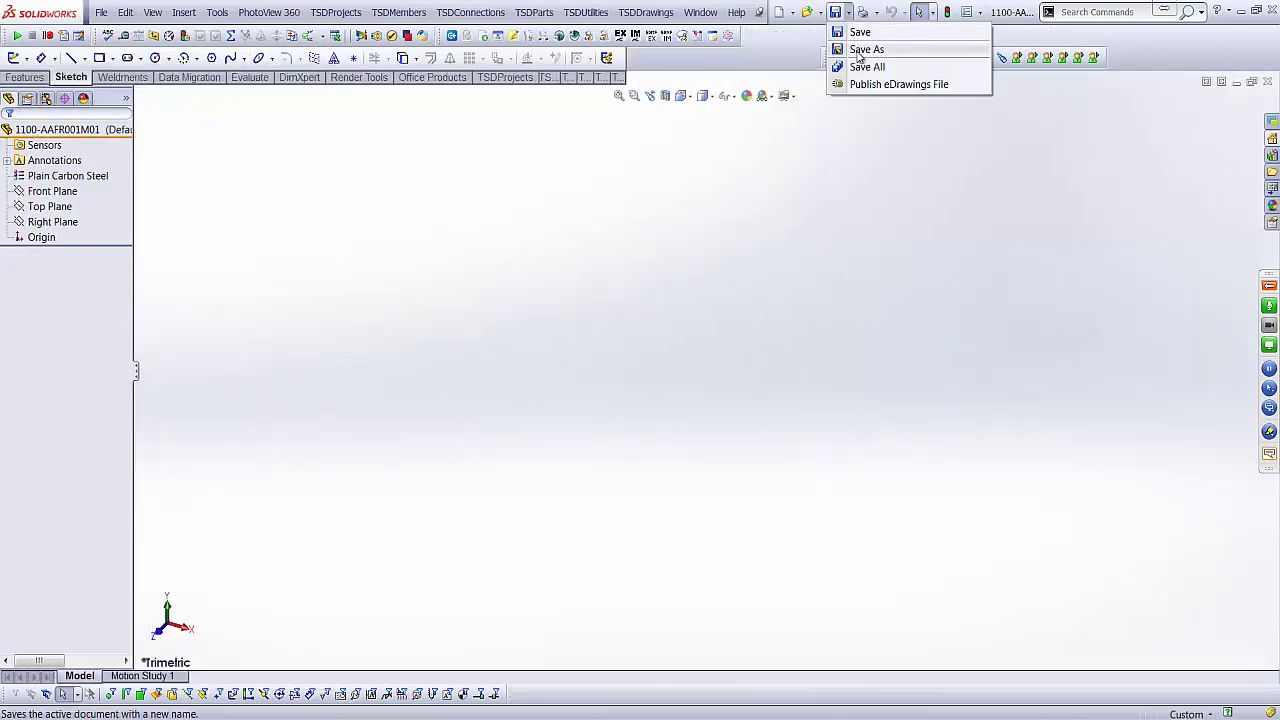
{"action": "left_click", "coordinate": [900, 48]}
{"action": "left_click", "coordinate": [588, 356]}
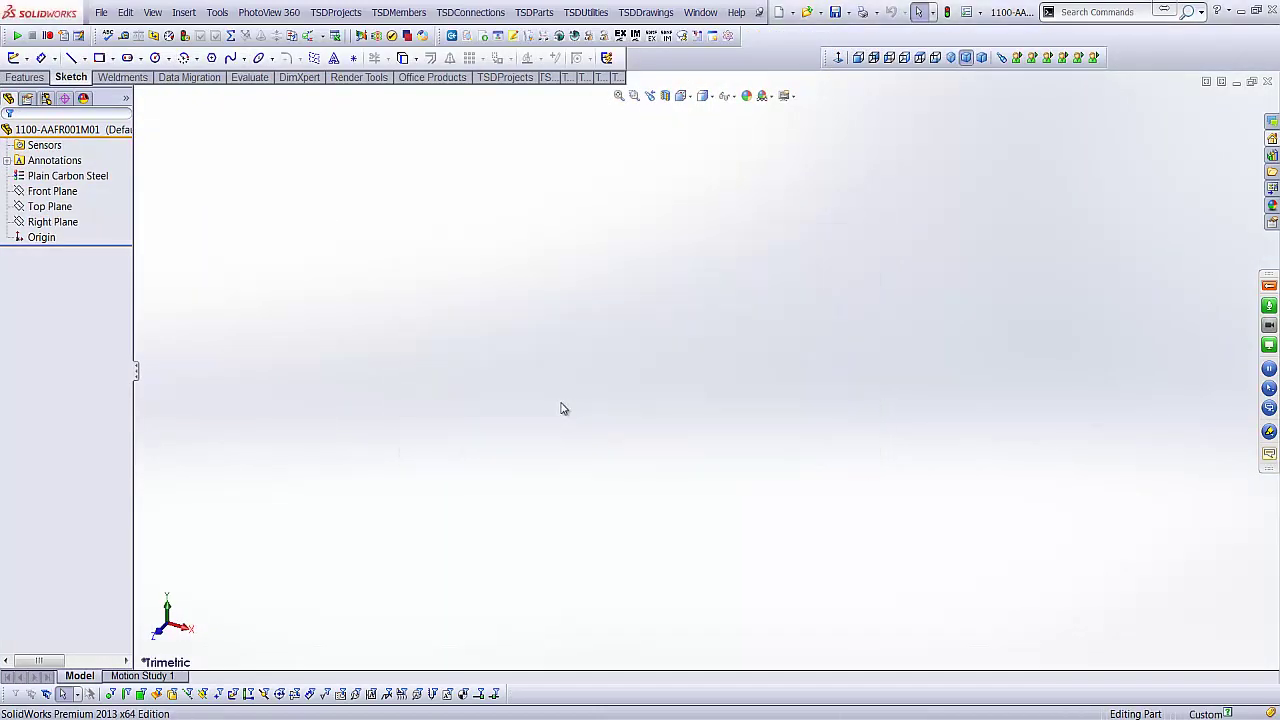
{"action": "left_click", "coordinate": [572, 563]}
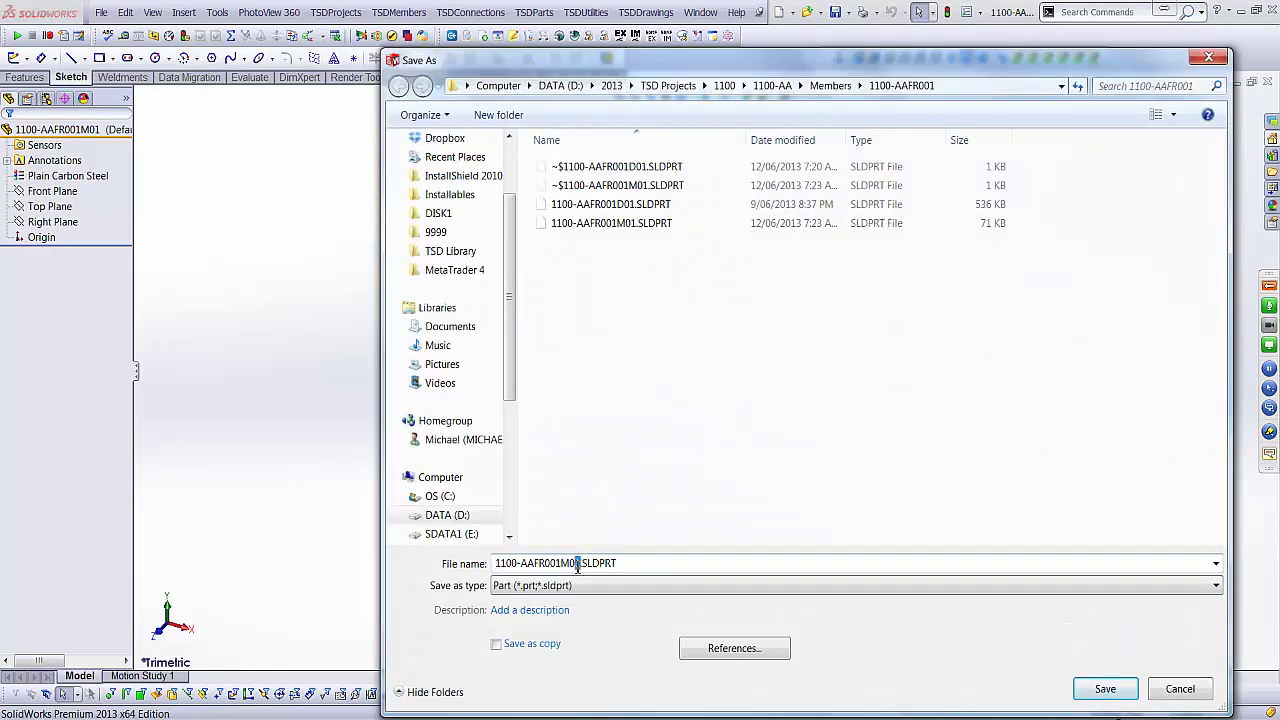
{"action": "key", "text": "BackSpace"}
{"action": "type", "text": "2.SLD"}
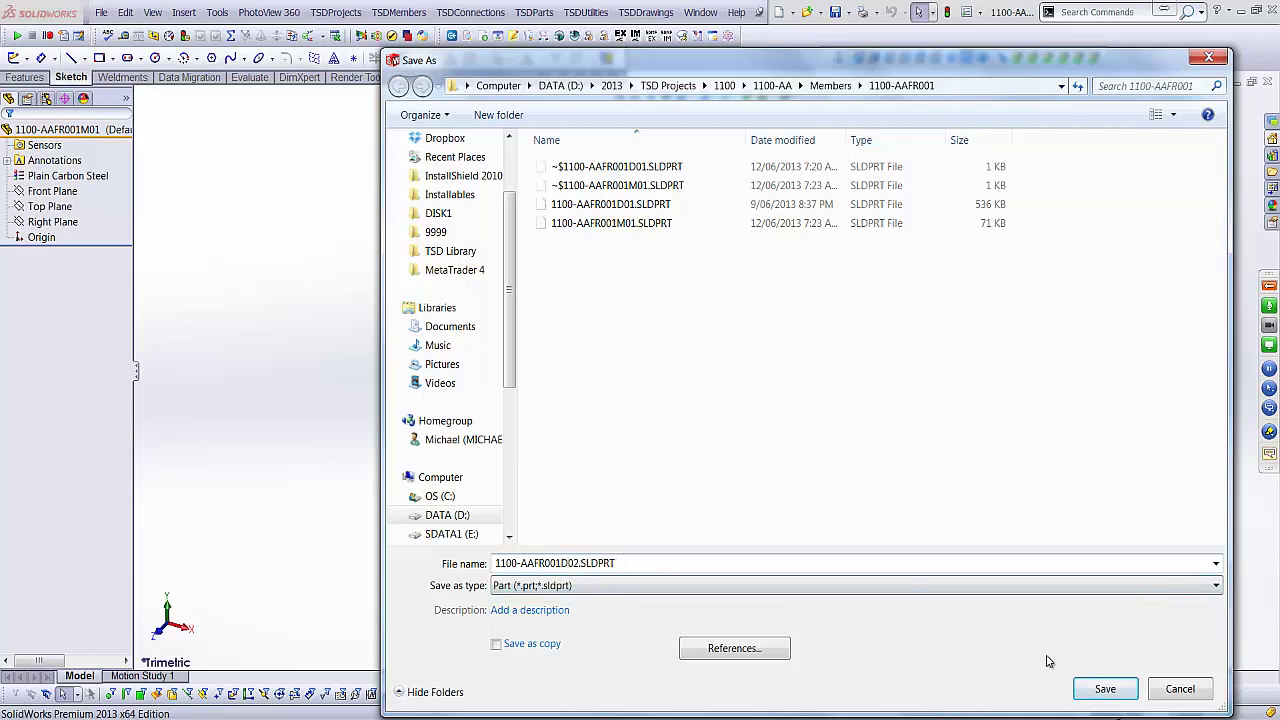
{"action": "left_click", "coordinate": [1100, 688]}
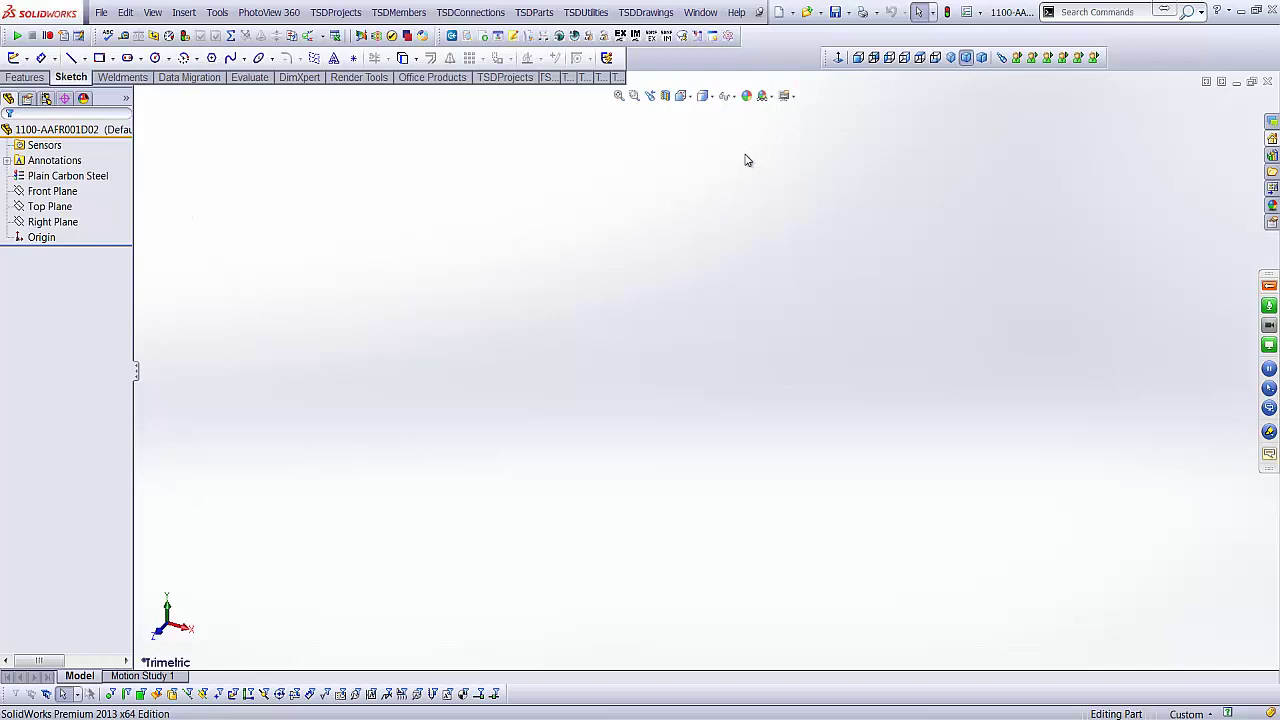
- Start the TSD Grid Creator and add a new grid template named 10X10 GRID
{"action": "left_click", "coordinate": [534, 12]}
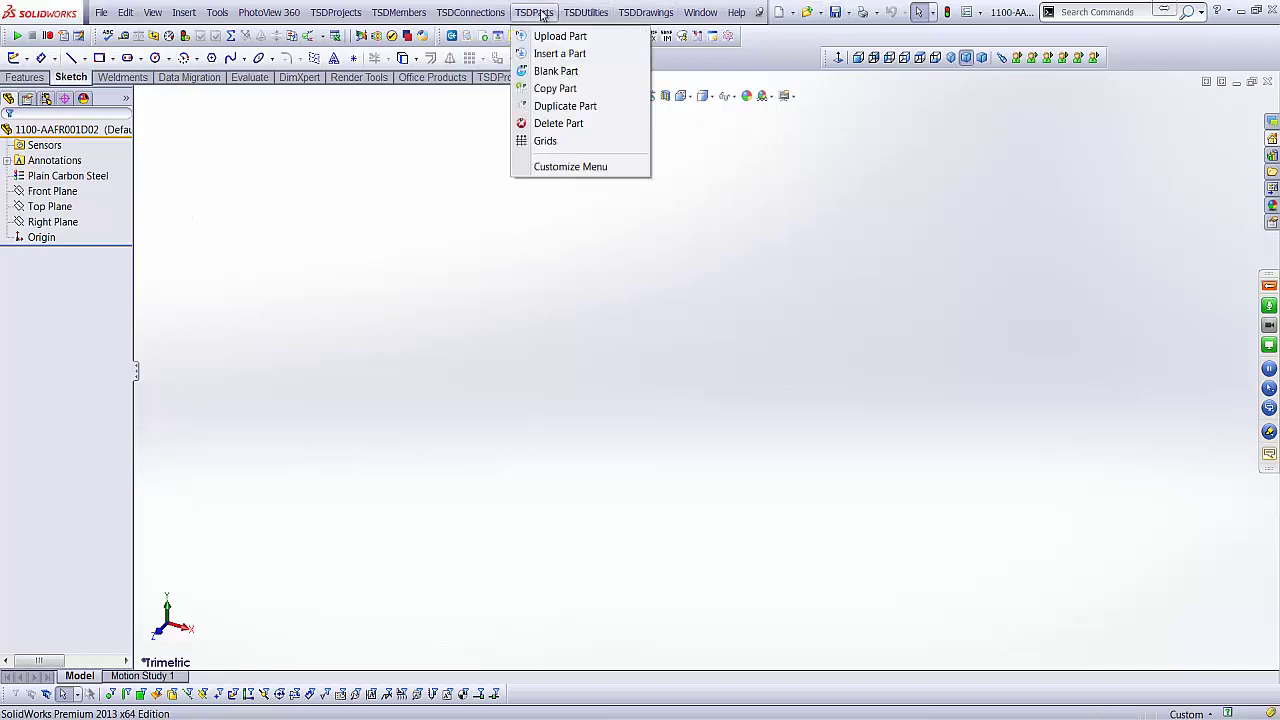
{"action": "left_click", "coordinate": [553, 141]}
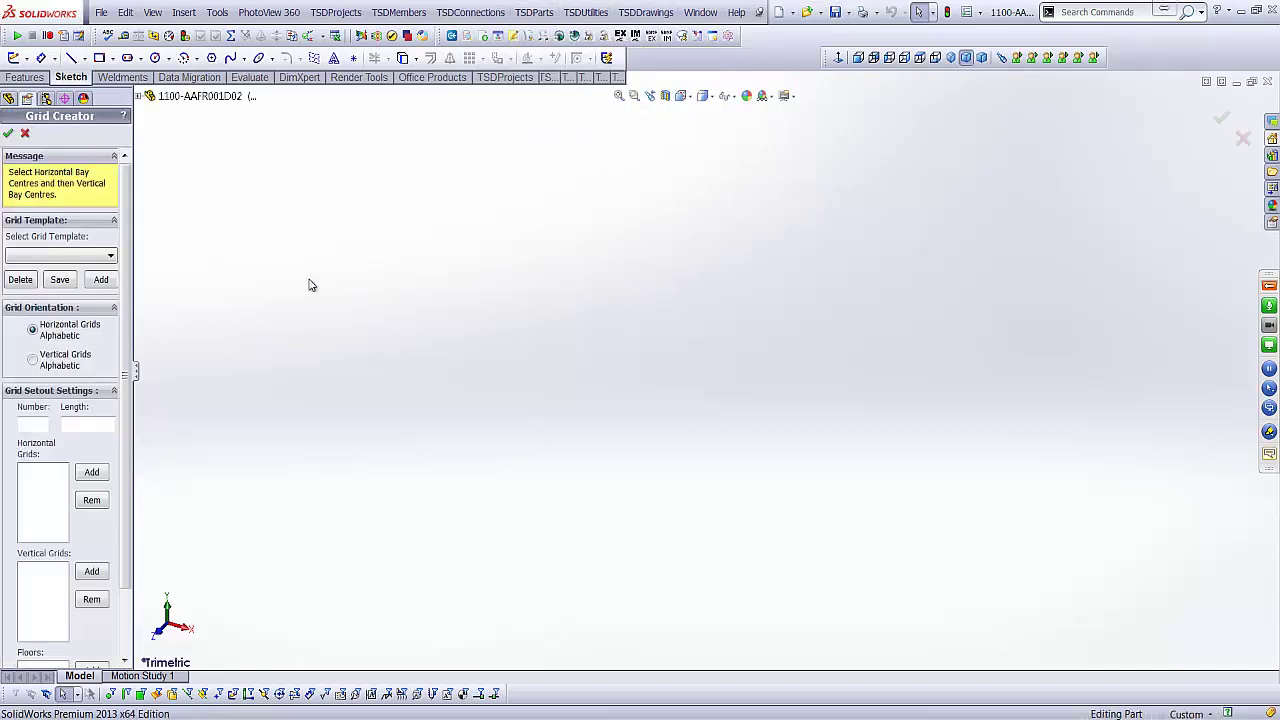
{"action": "left_click_drag", "start_coordinate": [134, 240], "coordinate": [204, 237]}
{"action": "left_click", "coordinate": [166, 247]}
{"action": "left_click", "coordinate": [166, 247]}
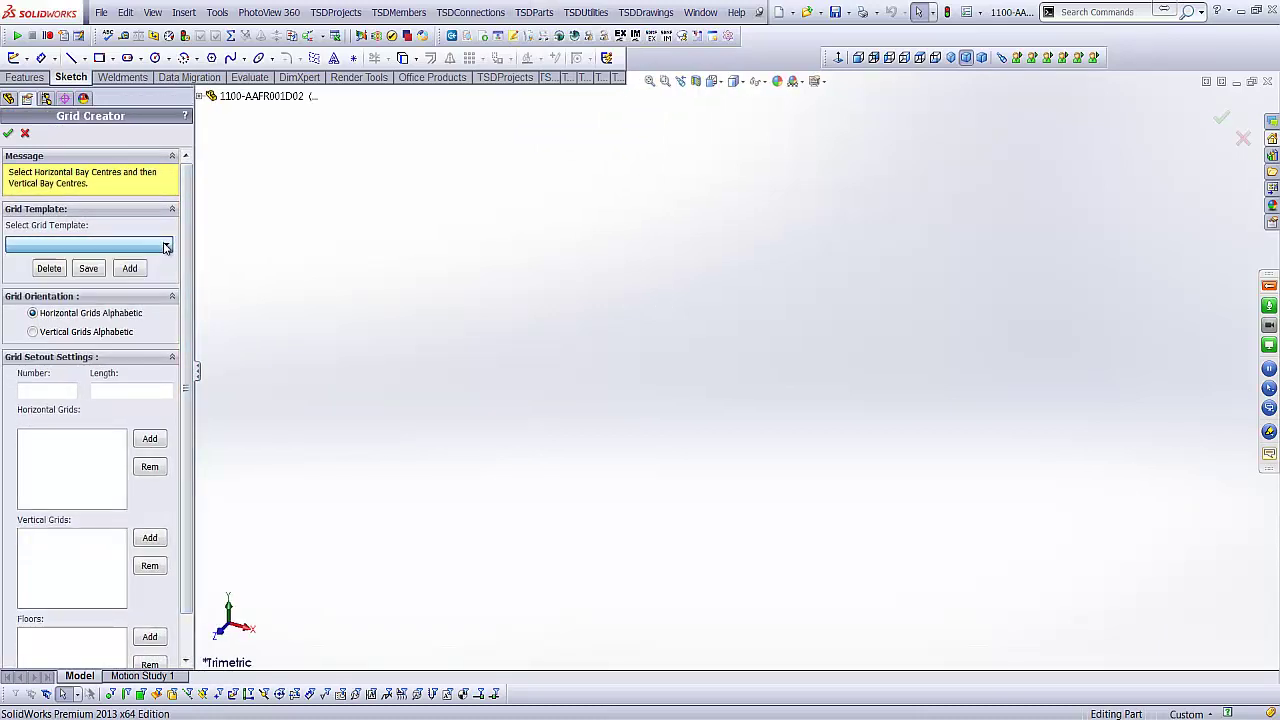
{"action": "left_click", "coordinate": [131, 269]}
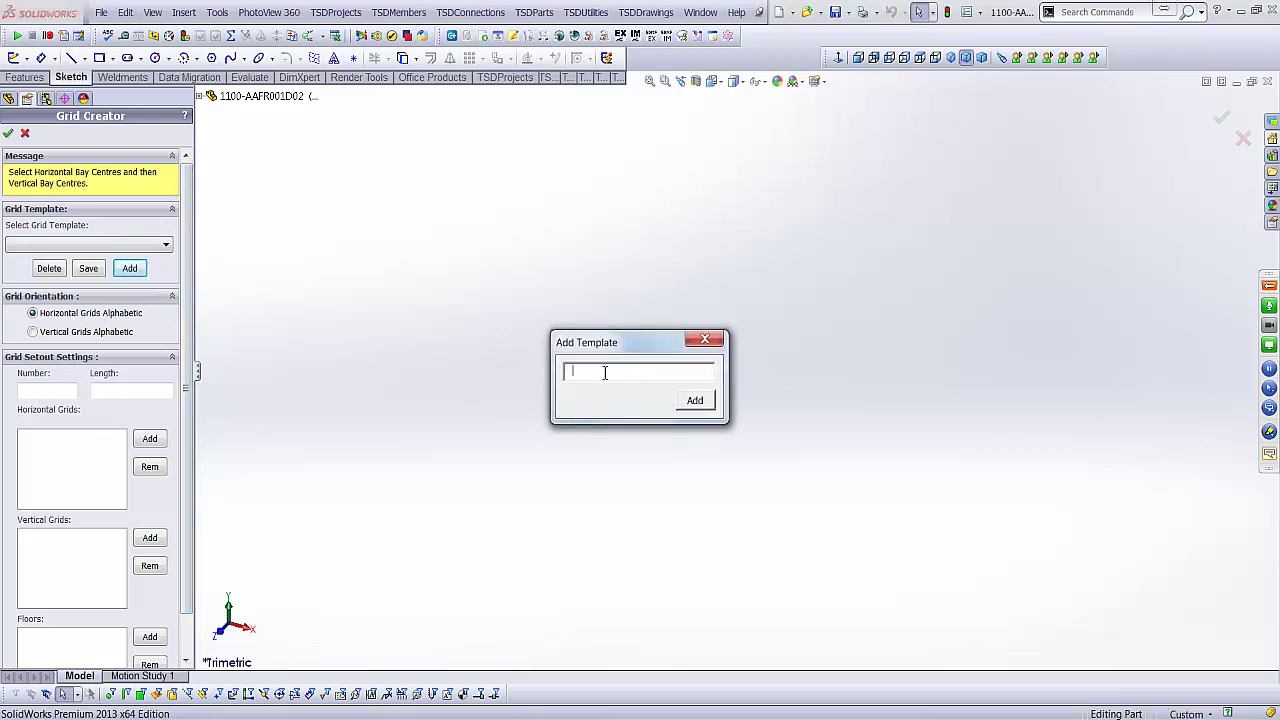
{"action": "type", "text": "10X10 grid"}
{"action": "left_click", "coordinate": [694, 400]}
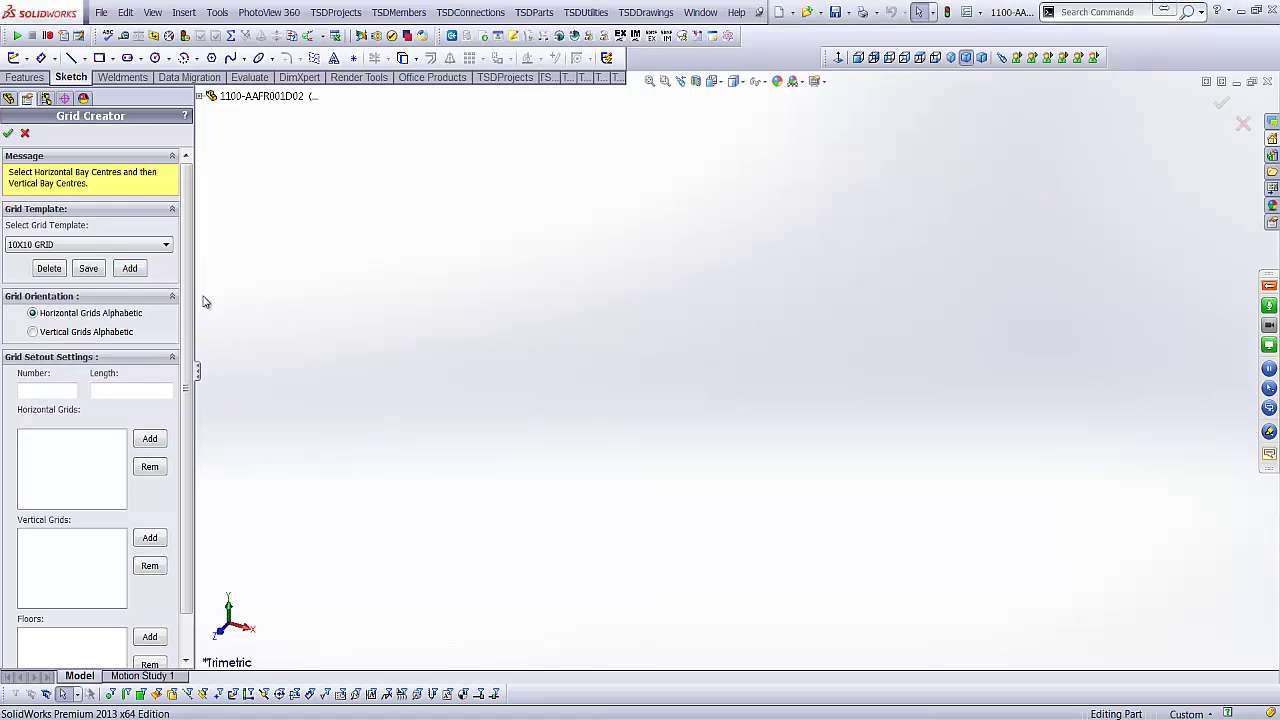
- Add 6 horizontal grids at 6000 and 6 vertical grids at 5000 to the grid setout
{"action": "scroll", "coordinate": [120, 345], "scroll_direction": "down", "scroll_amount": 2}
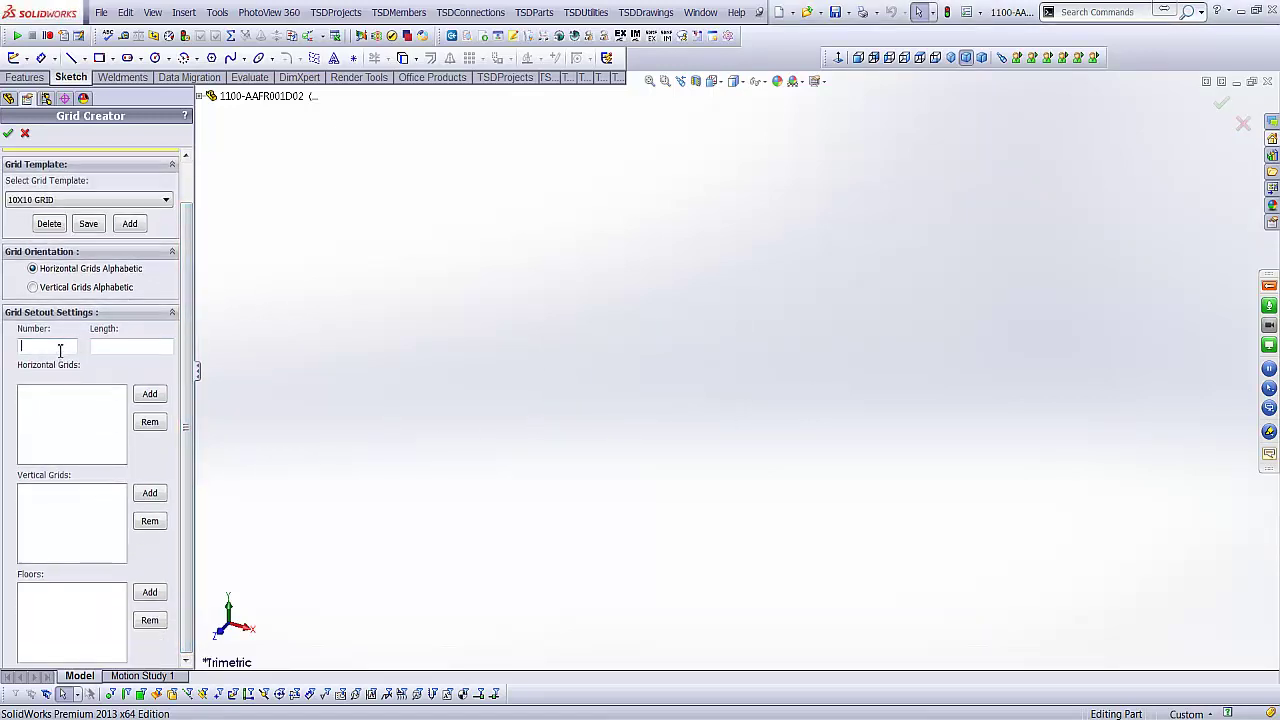
{"action": "type", "text": "6"}
{"action": "left_click", "coordinate": [115, 348]}
{"action": "type", "text": "6000"}
{"action": "left_click", "coordinate": [150, 394]}
{"action": "double_click", "coordinate": [101, 346]}
{"action": "type", "text": "5000"}
{"action": "left_click", "coordinate": [150, 493]}
- Add 3 floors at 3000 to the grid setout settings
{"action": "double_click", "coordinate": [46, 347]}
{"action": "type", "text": "3"}
{"action": "left_click_drag", "start_coordinate": [101, 346], "coordinate": [84, 347]}
{"action": "type", "text": "3"}
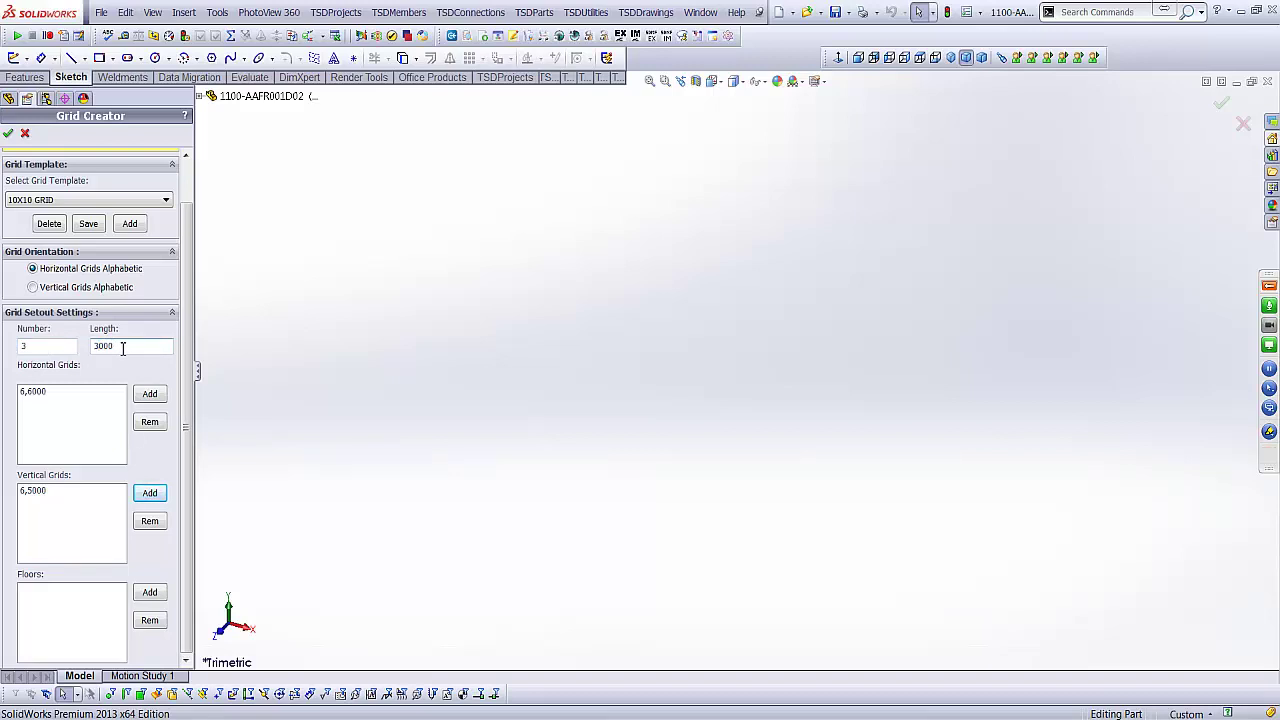
{"action": "left_click", "coordinate": [149, 593]}
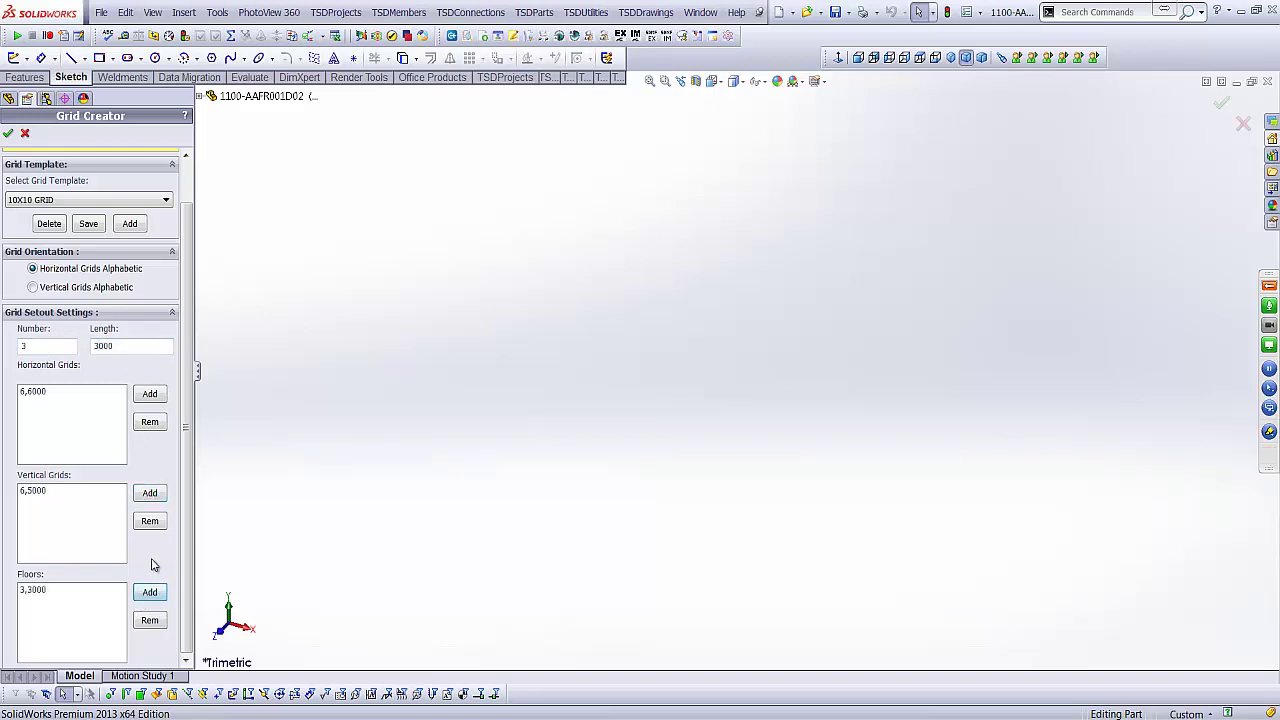
- Save the grid template and generate the grids and floor levels with horizontal grids alphabetic
{"action": "left_click", "coordinate": [88, 224]}
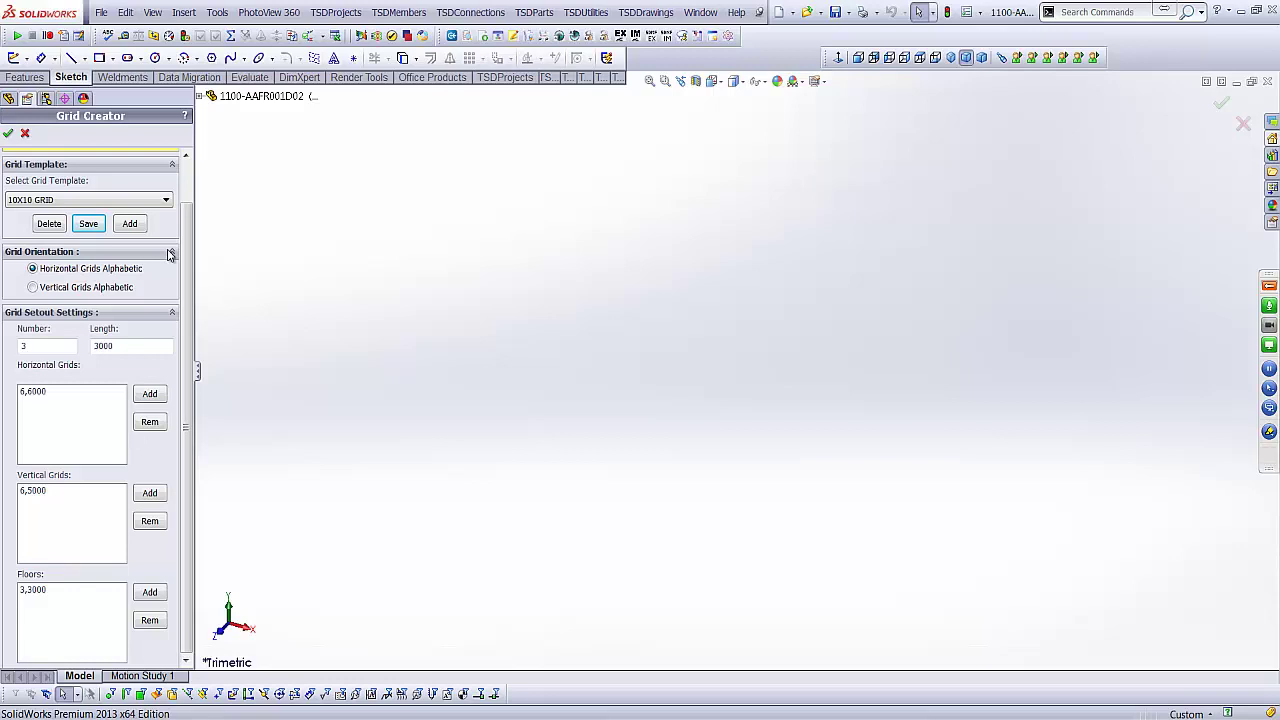
{"action": "scroll", "coordinate": [150, 240], "scroll_direction": "up", "scroll_amount": 1}
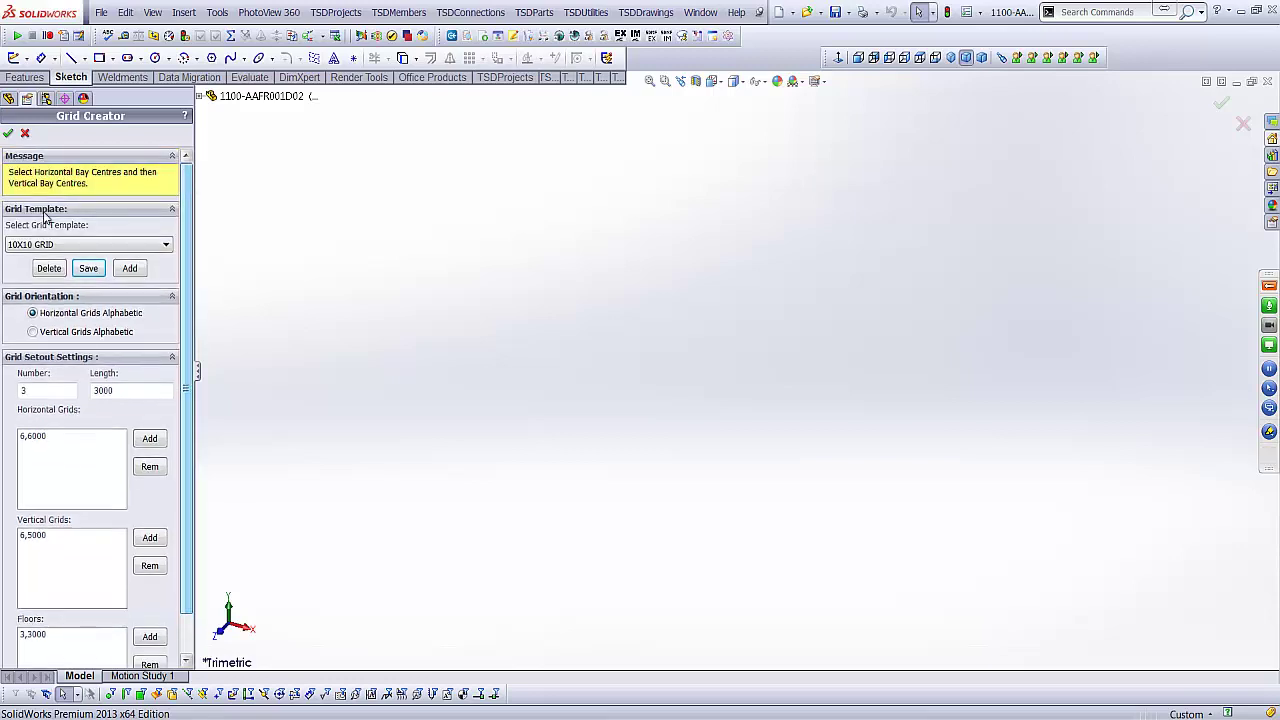
{"action": "left_click", "coordinate": [8, 133]}
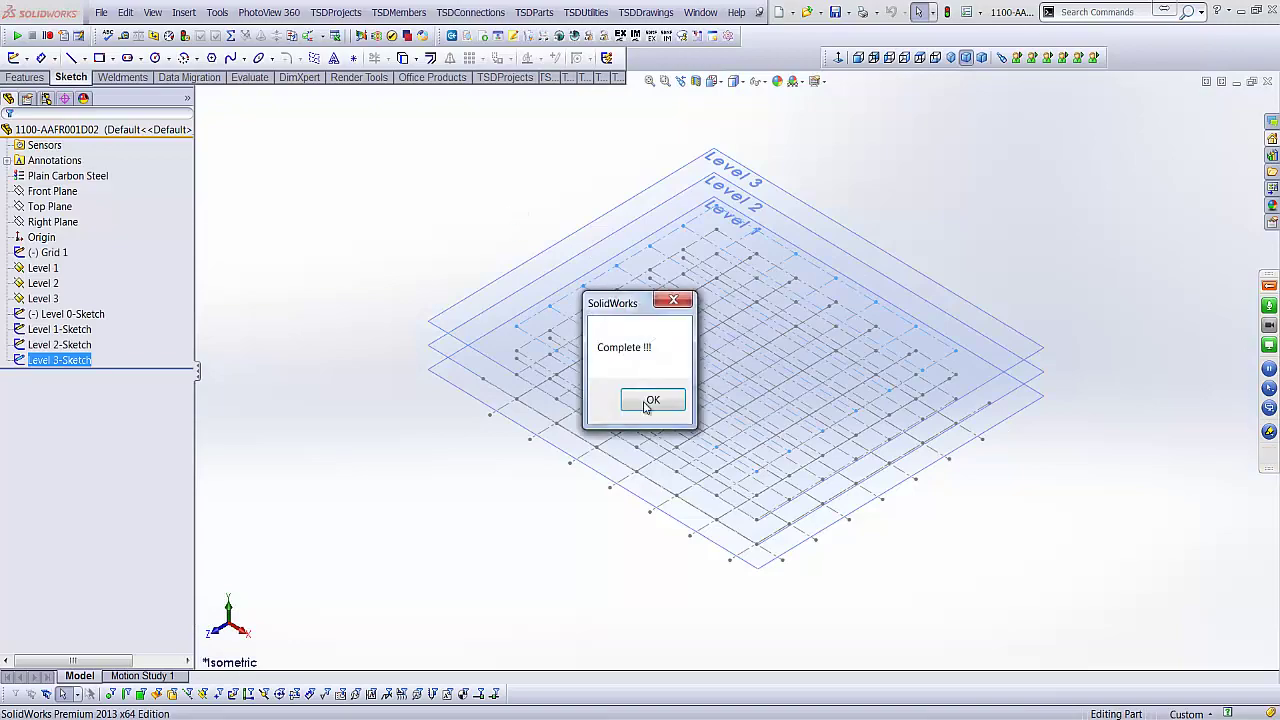
{"action": "key", "text": "Return"}
- Examine the generated level grids in 3D and in plan, and inspect the Grid 1 sketch without keeping any edits
{"action": "middle_click_drag", "start_coordinate": [800, 429], "coordinate": [820, 489]}
{"action": "scroll", "coordinate": [840, 336], "scroll_direction": "down", "scroll_amount": 5}
{"action": "middle_click_drag", "start_coordinate": [840, 336], "coordinate": [931, 234]}
{"action": "left_click", "coordinate": [920, 59]}
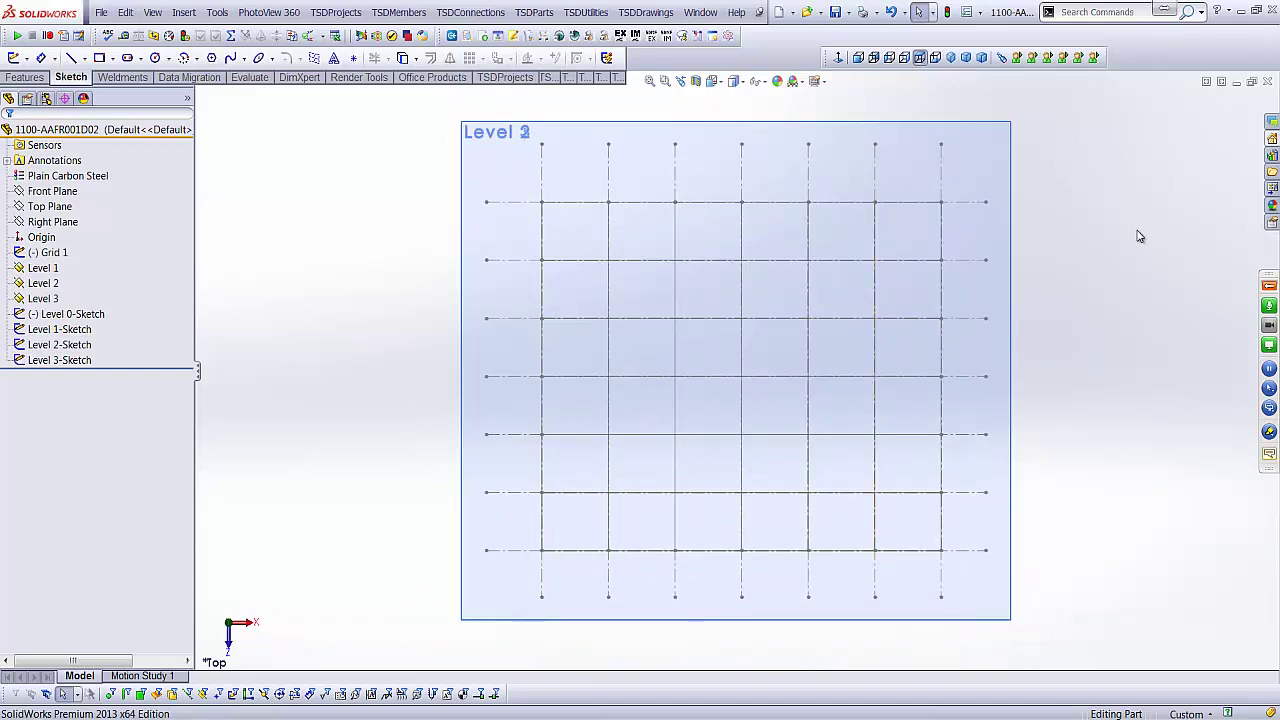
{"action": "right_click", "coordinate": [48, 252]}
{"action": "left_click", "coordinate": [57, 222]}
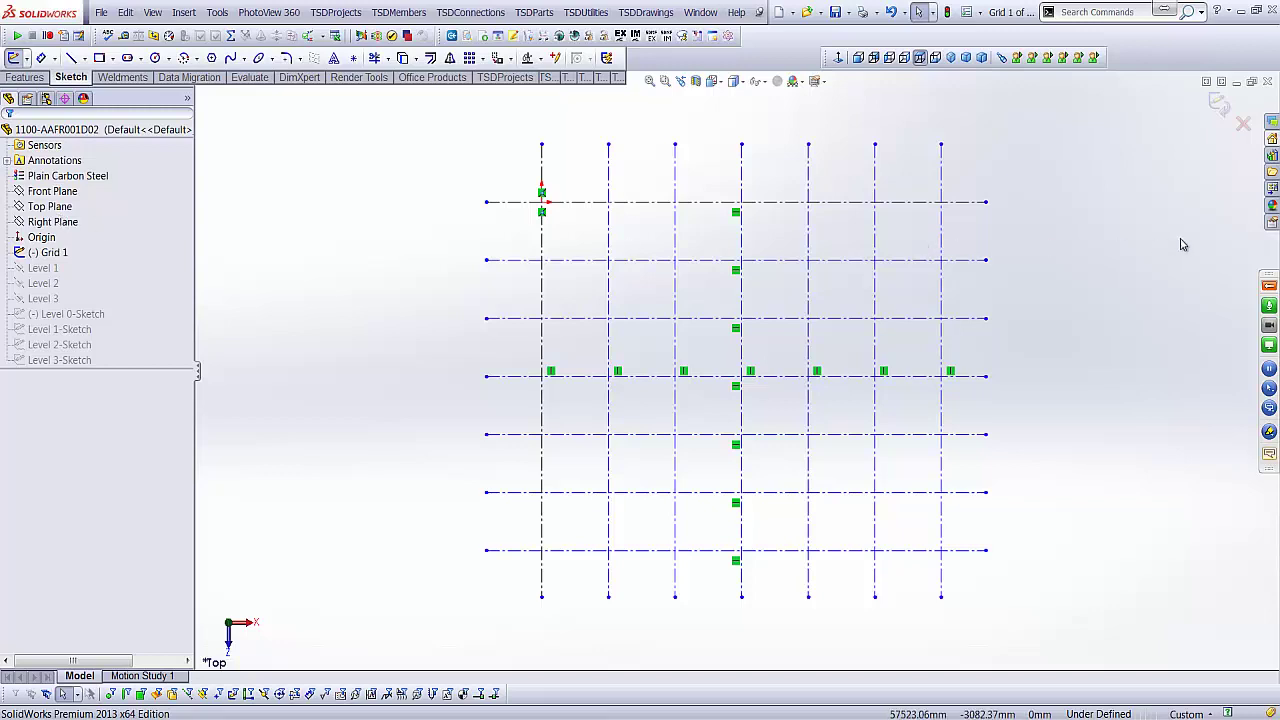
{"action": "left_click", "coordinate": [1243, 123]}
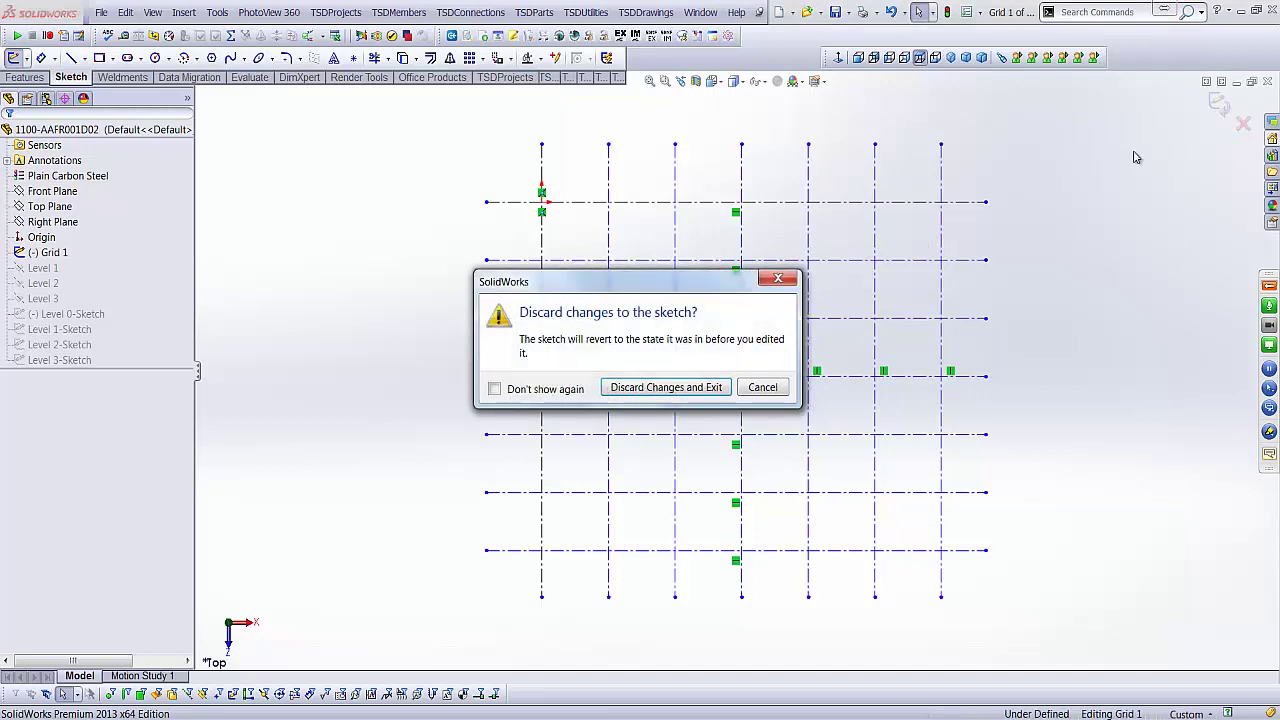
{"action": "left_click", "coordinate": [612, 387]}
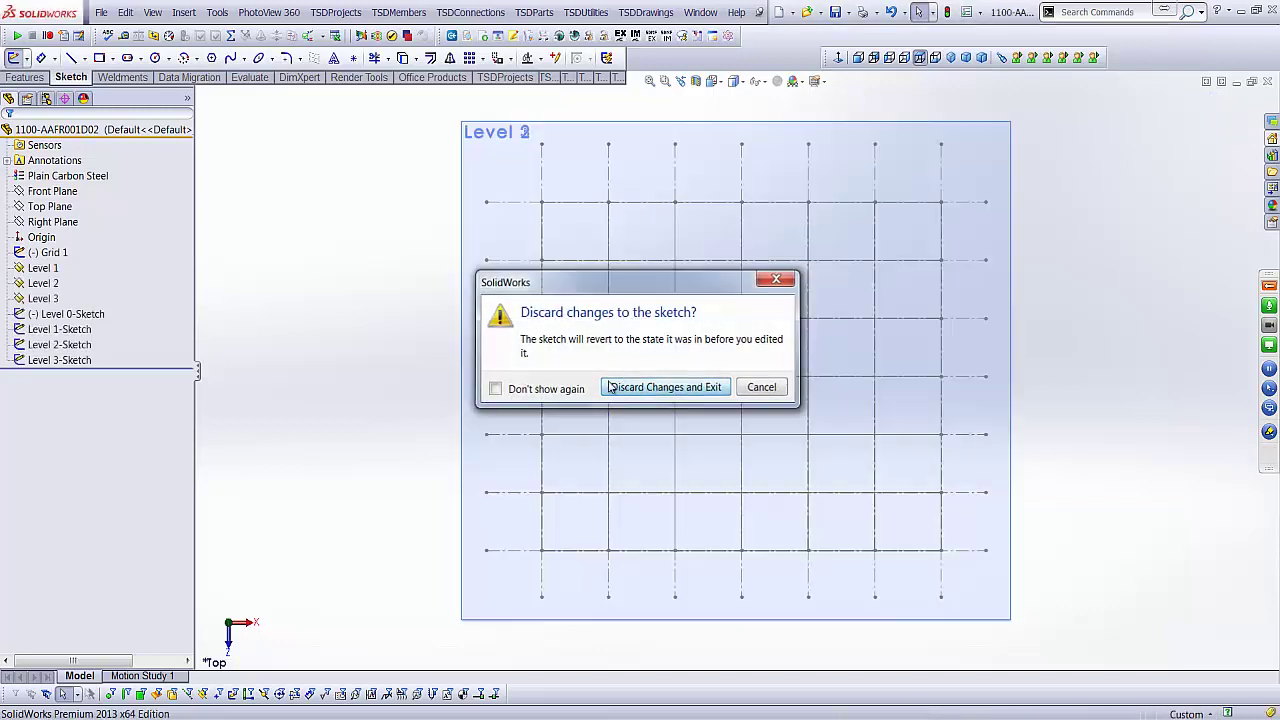
- Delete the Grid 1 sketch, the Level 1 to 3 planes and all level sketches from the dummy part
{"action": "left_click", "coordinate": [47, 253]}
{"action": "left_click", "coordinate": [50, 360], "text": "shift"}
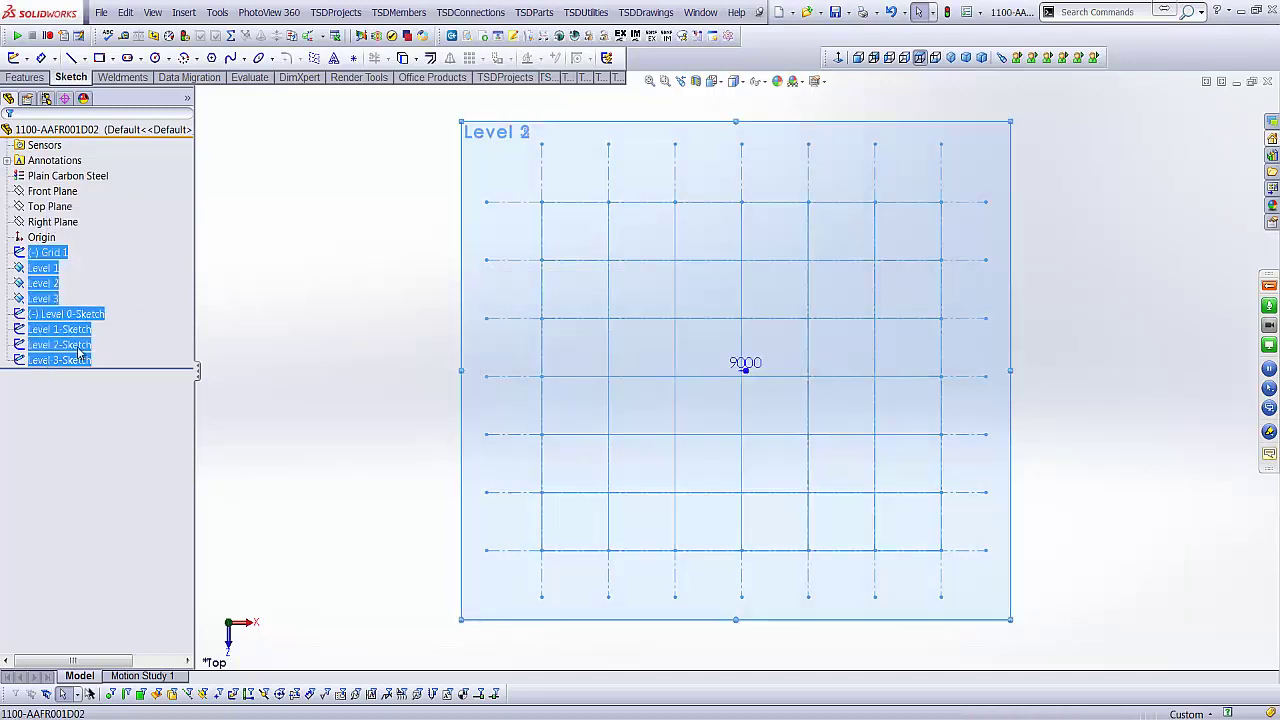
{"action": "key", "text": "Delete"}
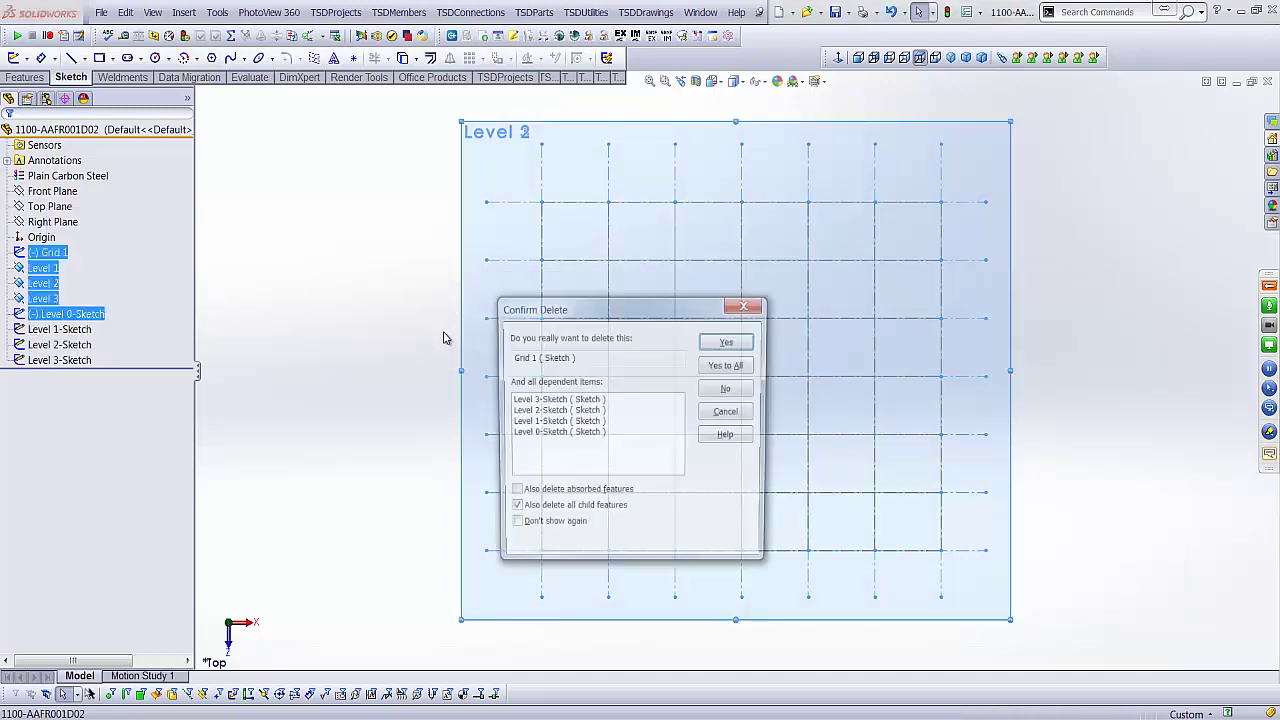
{"action": "left_click", "coordinate": [729, 364]}
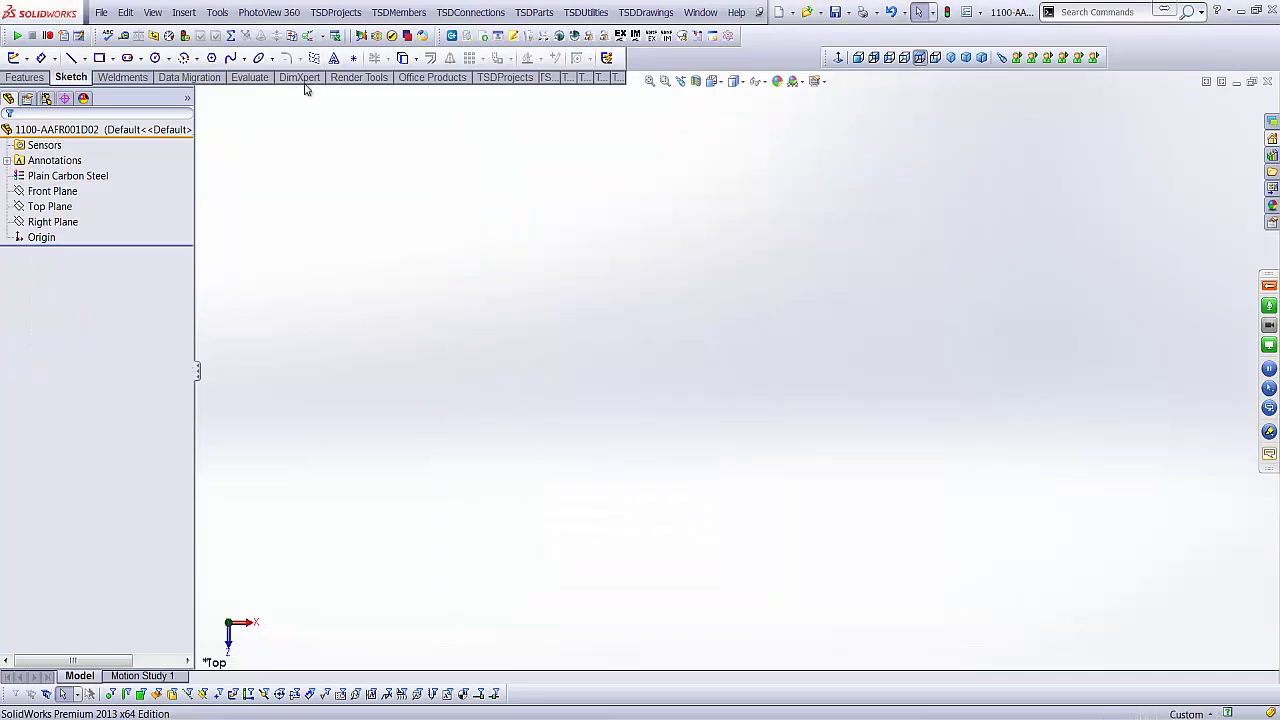
{"action": "left_click", "coordinate": [184, 12]}
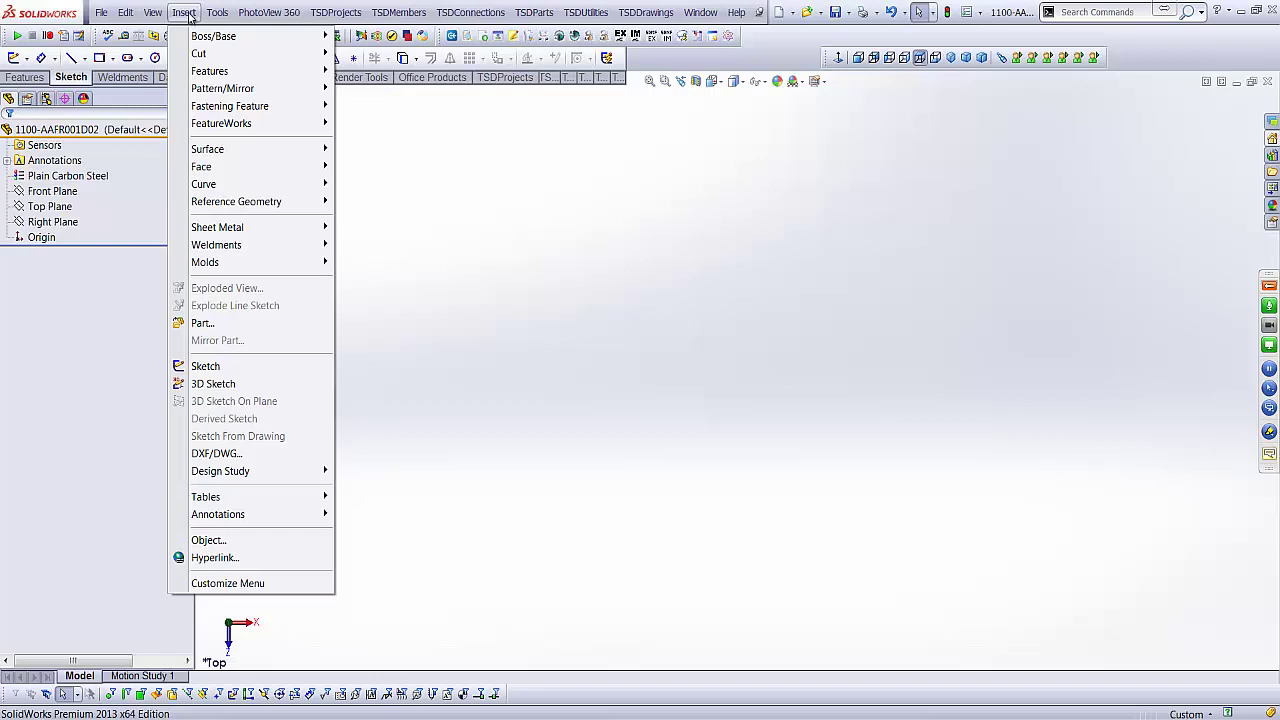
{"action": "left_click", "coordinate": [188, 14]}
{"action": "left_click", "coordinate": [190, 14]}
{"action": "left_click", "coordinate": [617, 182]}
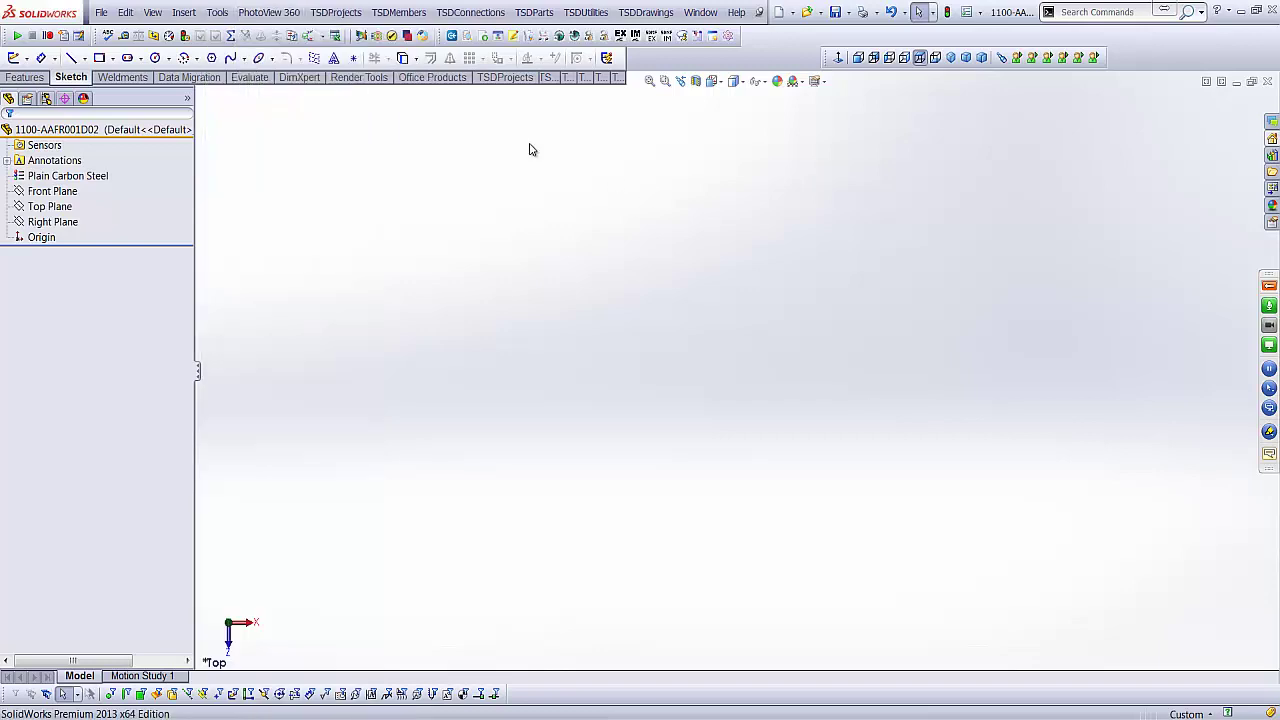
{"action": "left_click", "coordinate": [217, 12]}
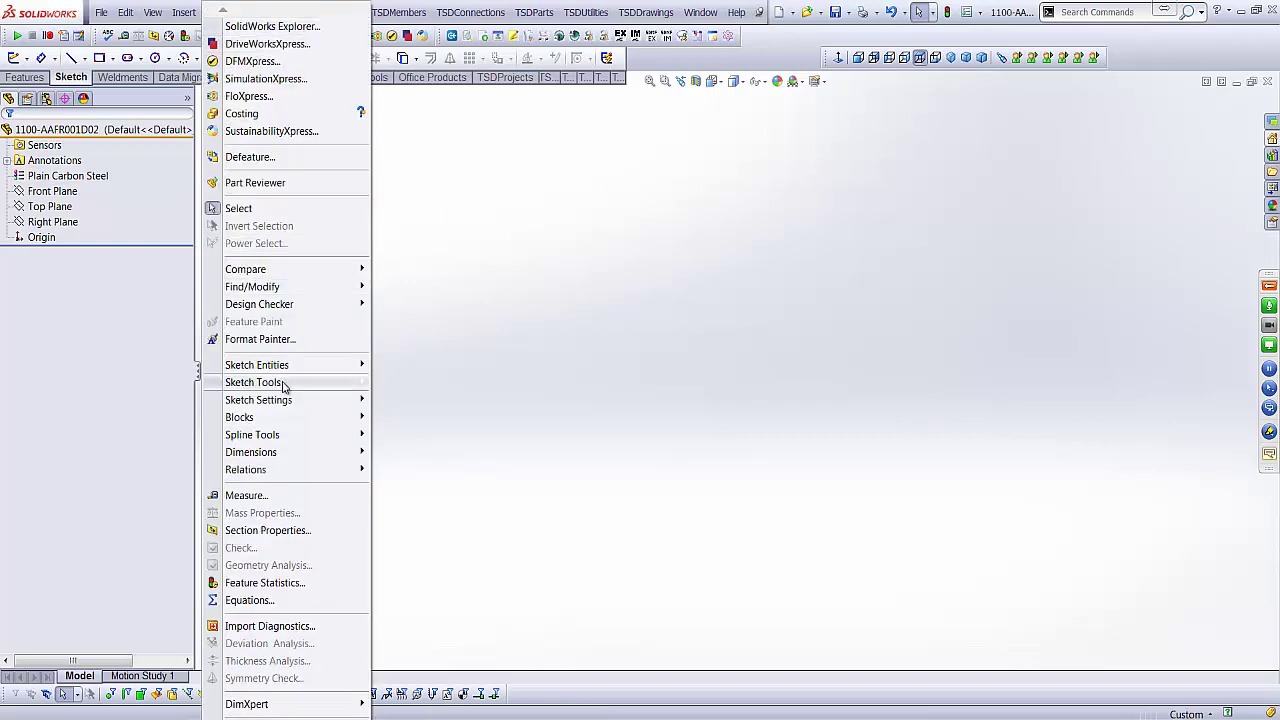
{"action": "mouse_move", "coordinate": [283, 385]}
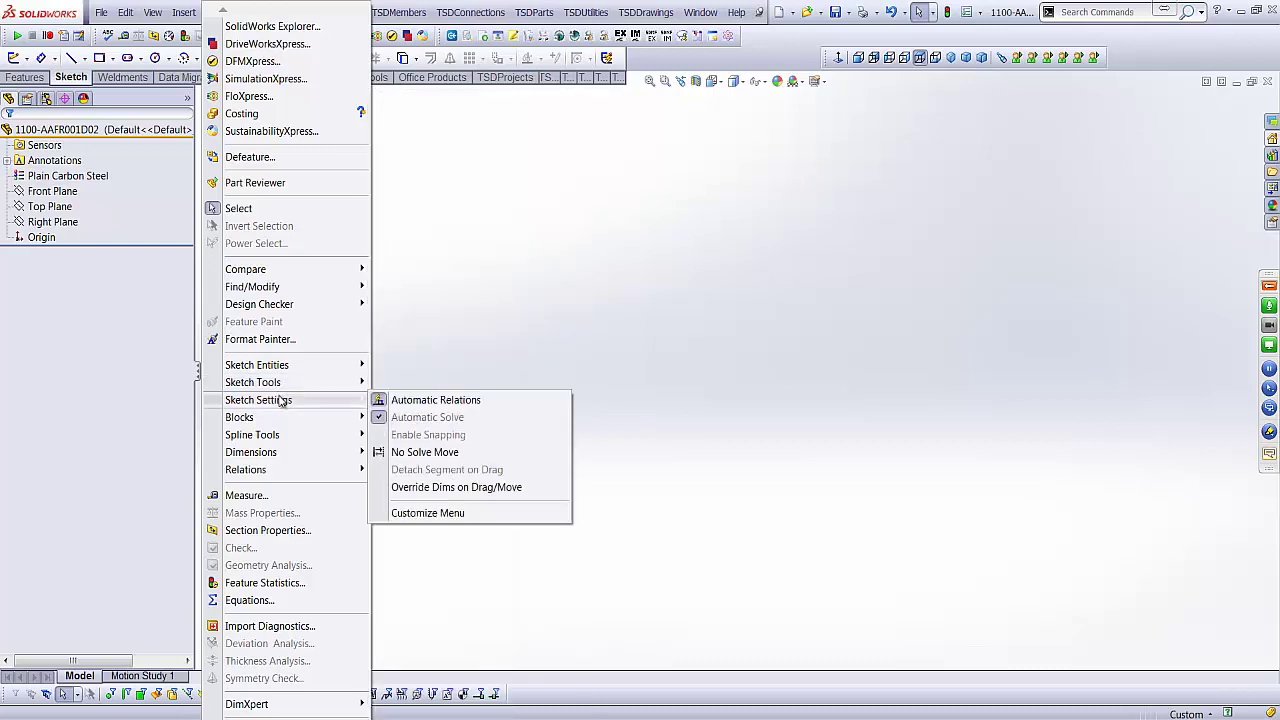
{"action": "mouse_move", "coordinate": [185, 14]}
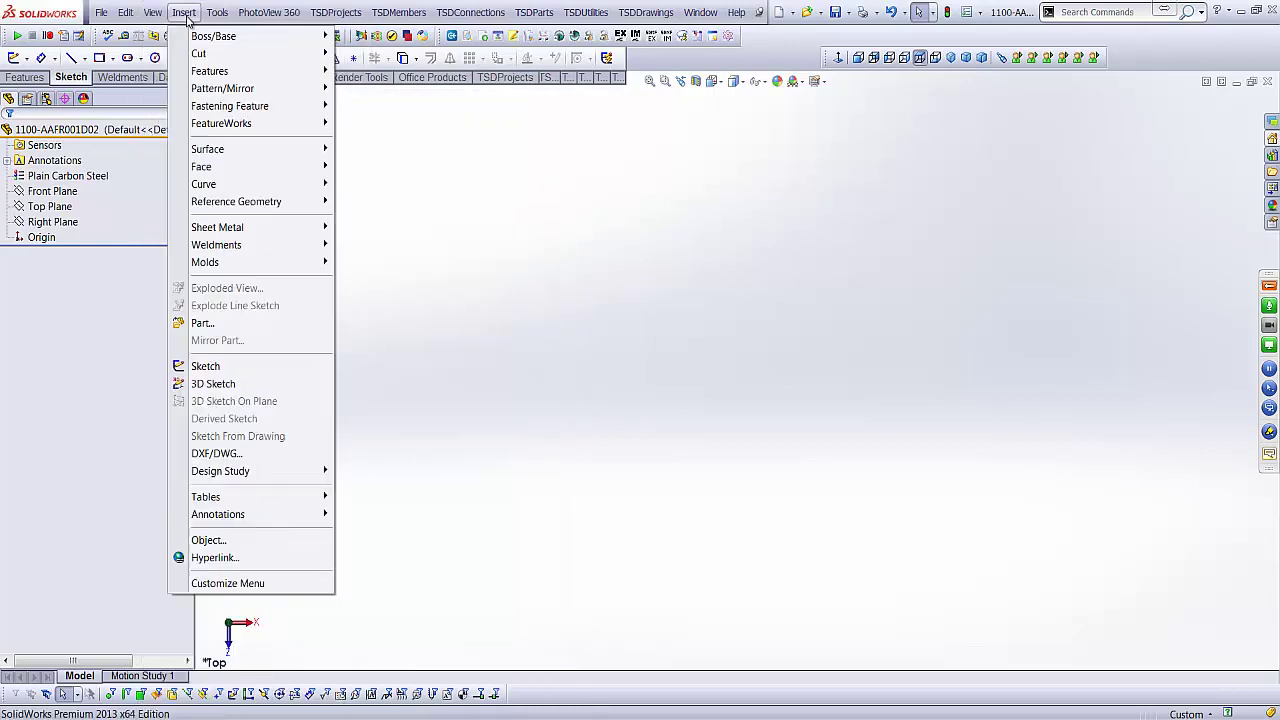
{"action": "mouse_move", "coordinate": [230, 203]}
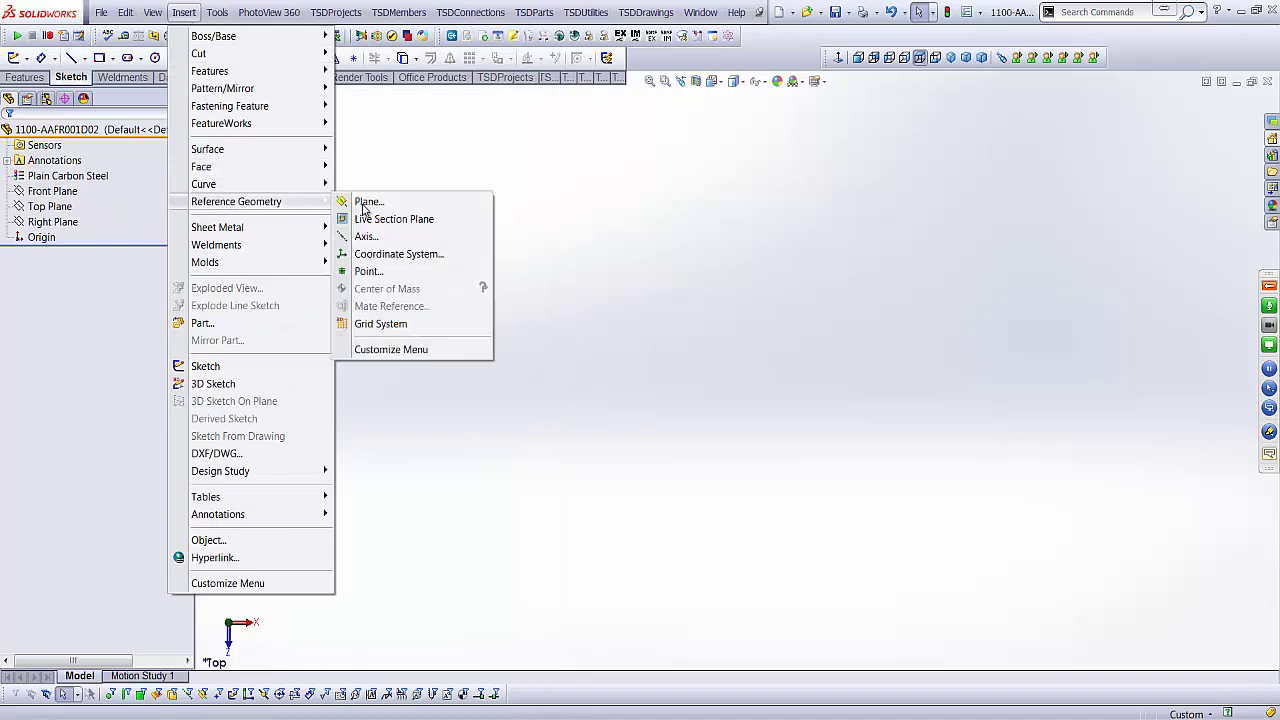
{"action": "left_click", "coordinate": [385, 323]}
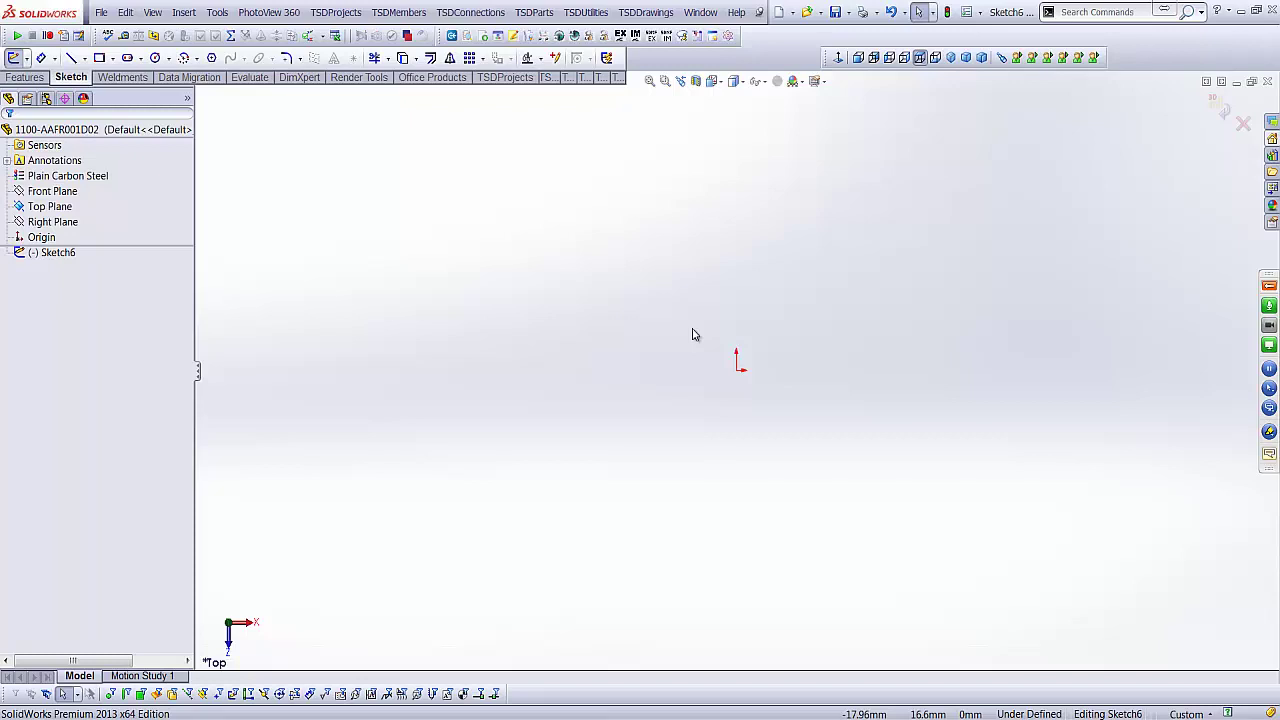
{"action": "left_click", "coordinate": [1244, 125]}
{"action": "left_click", "coordinate": [645, 388]}
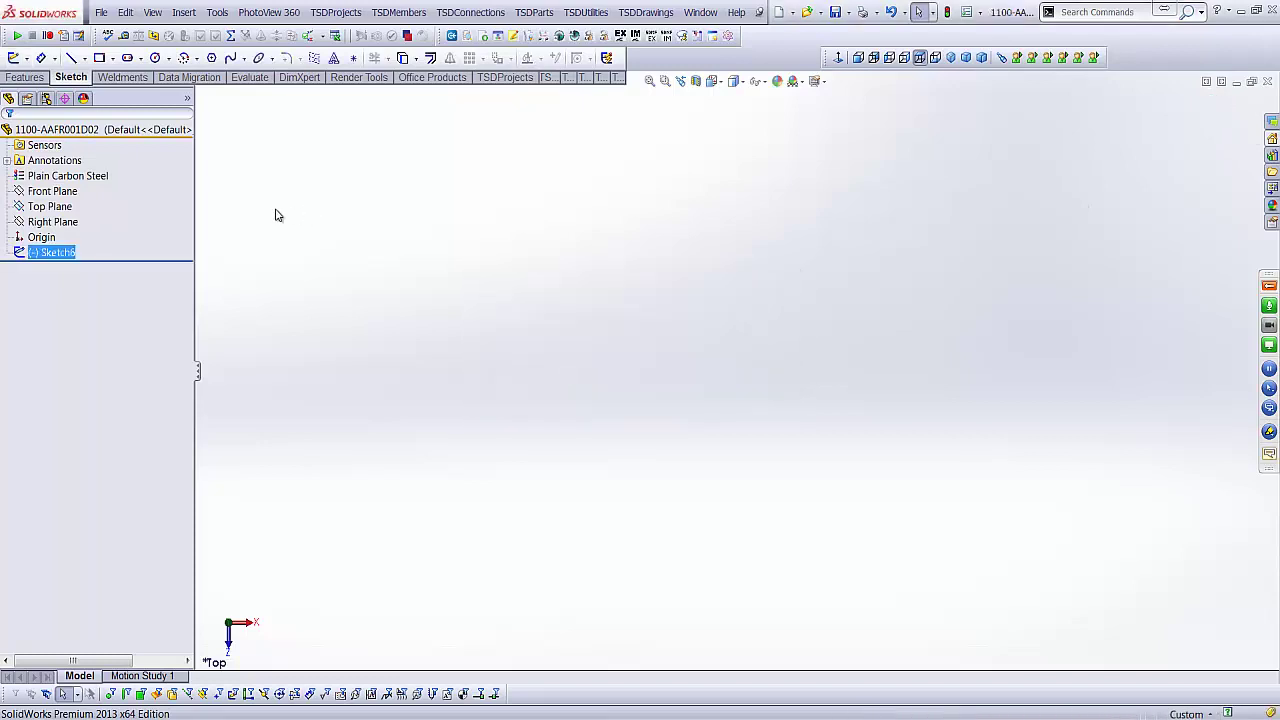
{"action": "left_click", "coordinate": [52, 252]}
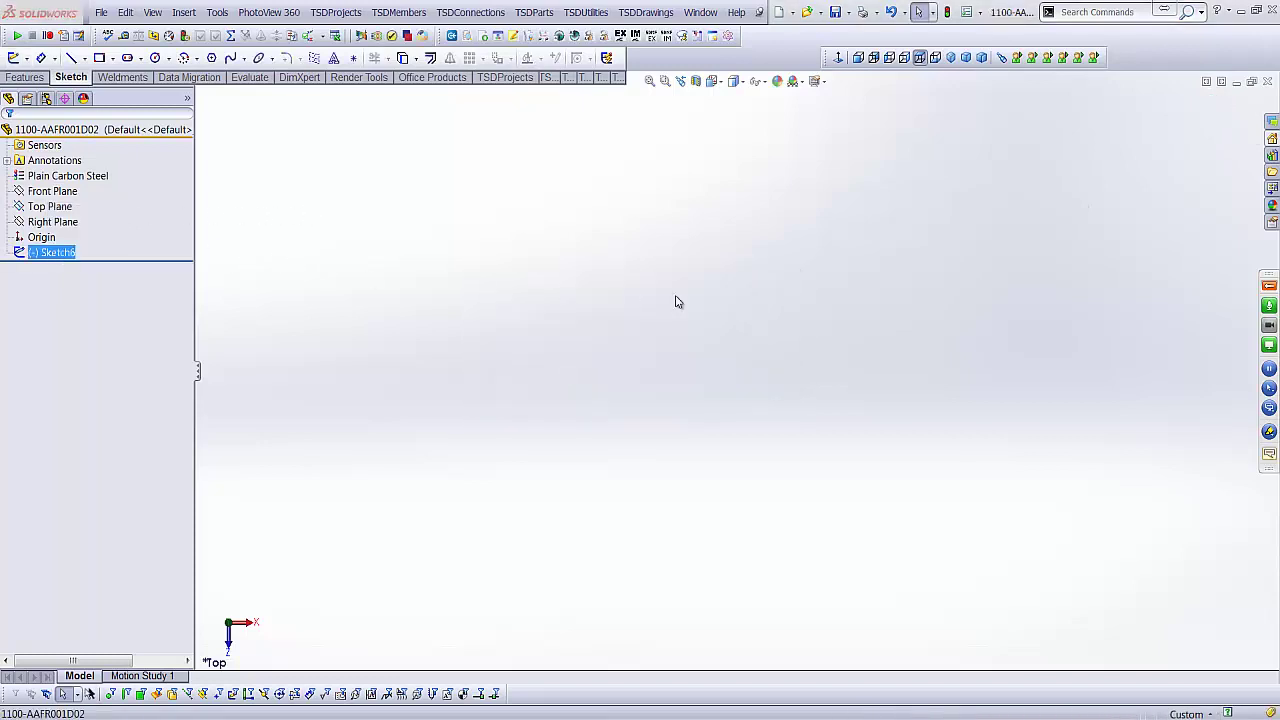
{"action": "key", "text": "Delete"}
{"action": "left_click", "coordinate": [729, 341]}
- Sketch a vertical line down from the origin on the Top Plane and two horizontal lines crossing it
{"action": "left_click", "coordinate": [50, 206]}
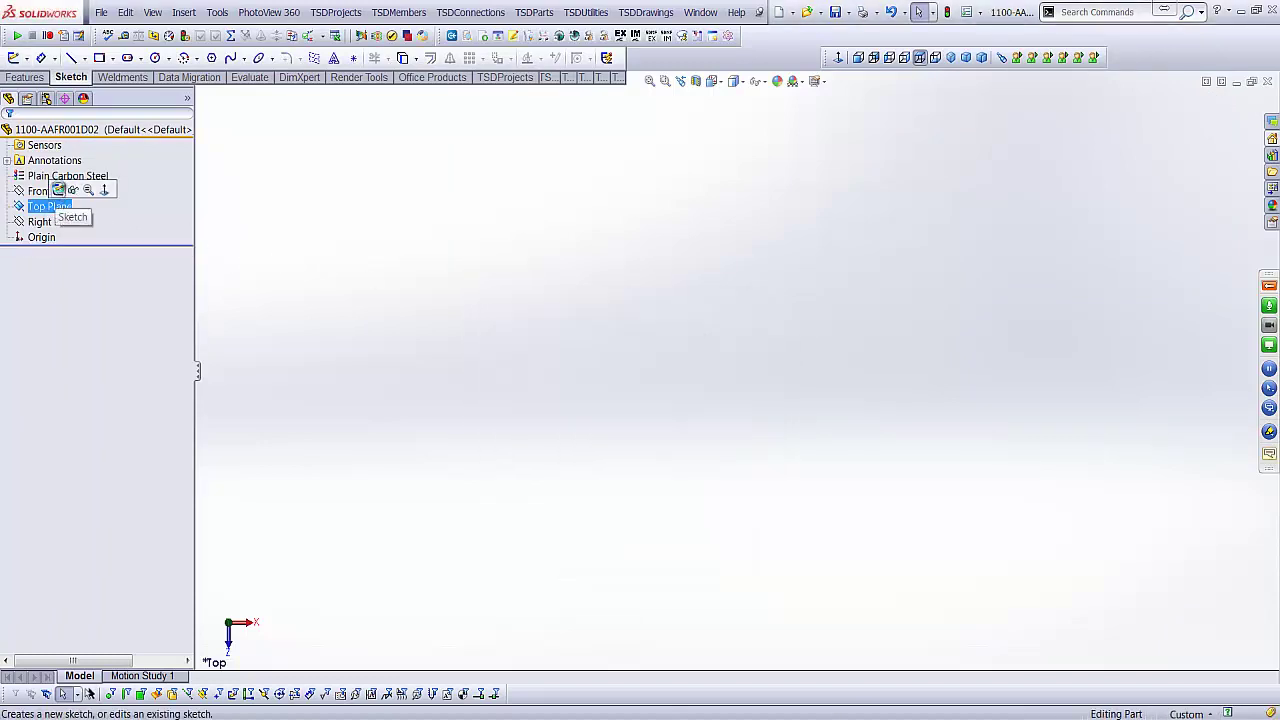
{"action": "left_click", "coordinate": [78, 186]}
{"action": "left_click", "coordinate": [72, 57]}
{"action": "left_click", "coordinate": [737, 368]}
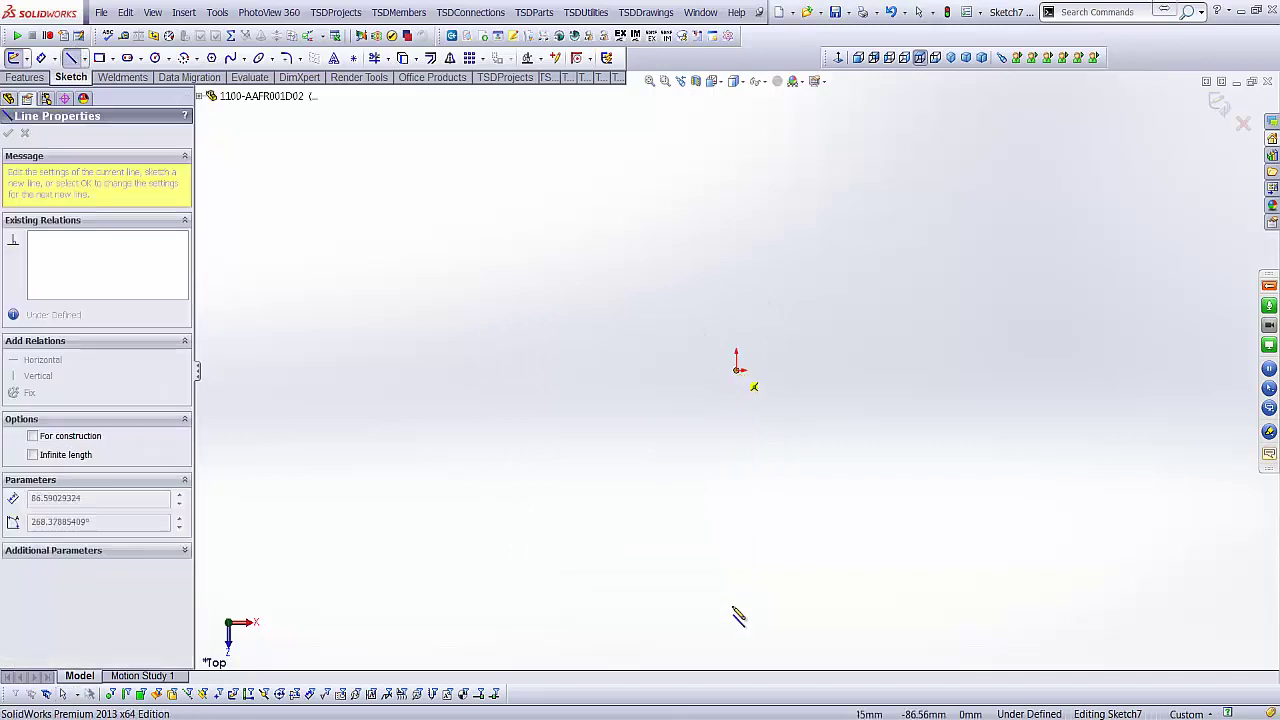
{"action": "double_click", "coordinate": [737, 617]}
{"action": "left_click", "coordinate": [600, 420]}
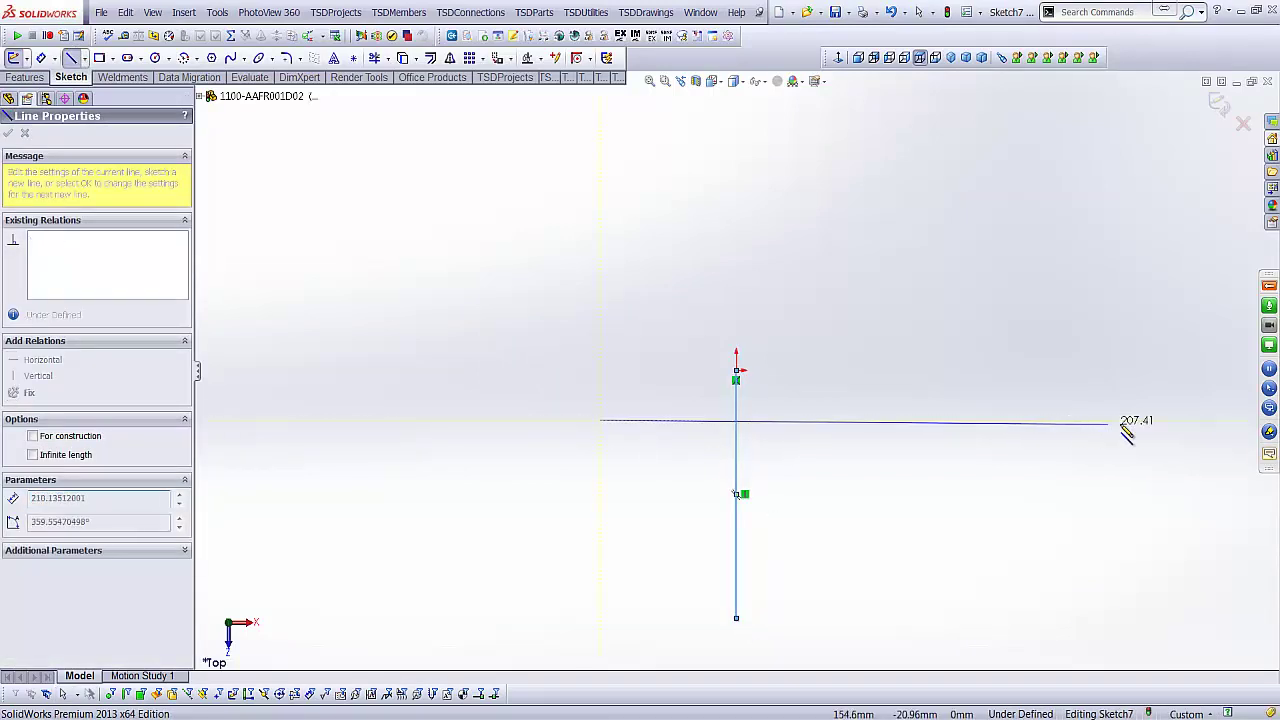
{"action": "double_click", "coordinate": [1136, 420]}
{"action": "left_click", "coordinate": [607, 593]}
{"action": "left_click", "coordinate": [1127, 593]}
{"action": "key", "text": "Escape"}
{"action": "left_click", "coordinate": [951, 594]}
{"action": "left_click", "coordinate": [466, 426]}
- Add a second vertical line crossing both horizontal lines, parallel to the first, and finish the sketch
{"action": "left_click", "coordinate": [70, 57]}
{"action": "left_click", "coordinate": [1005, 372]}
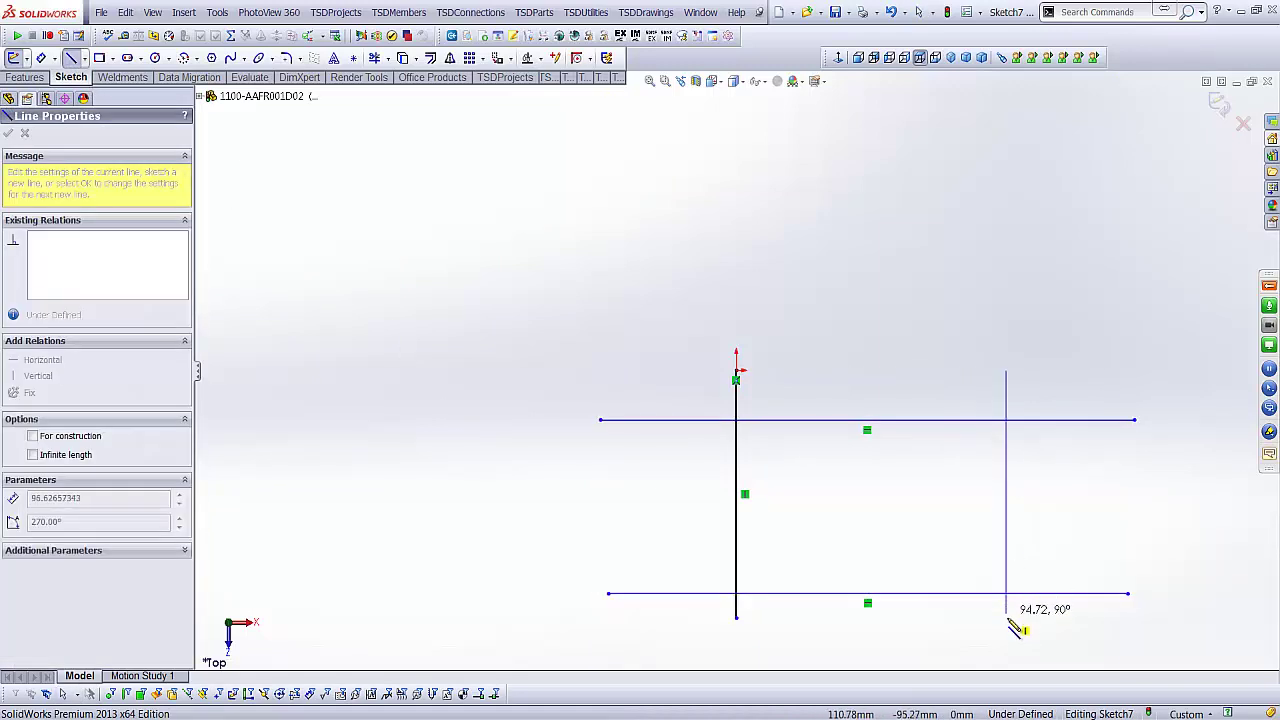
{"action": "left_click", "coordinate": [1008, 625]}
{"action": "key", "text": "Escape"}
{"action": "left_click", "coordinate": [1215, 107]}
- Create a Grid System from the four-line sketch with 3 levels, a 3000 mm level height and autonumber balloons
{"action": "scroll", "coordinate": [915, 447], "scroll_direction": "up", "scroll_amount": 3}
{"action": "scroll", "coordinate": [916, 446], "scroll_direction": "down", "scroll_amount": 2}
{"action": "left_click", "coordinate": [108, 252]}
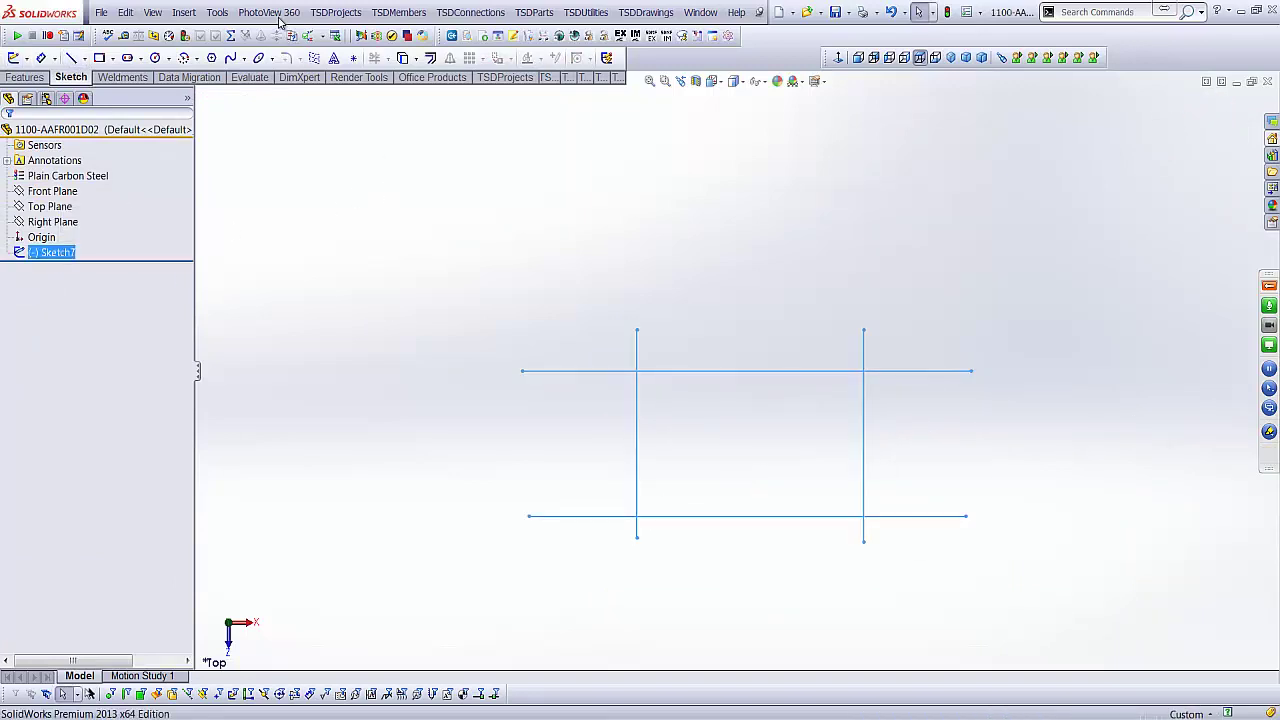
{"action": "left_click", "coordinate": [183, 12]}
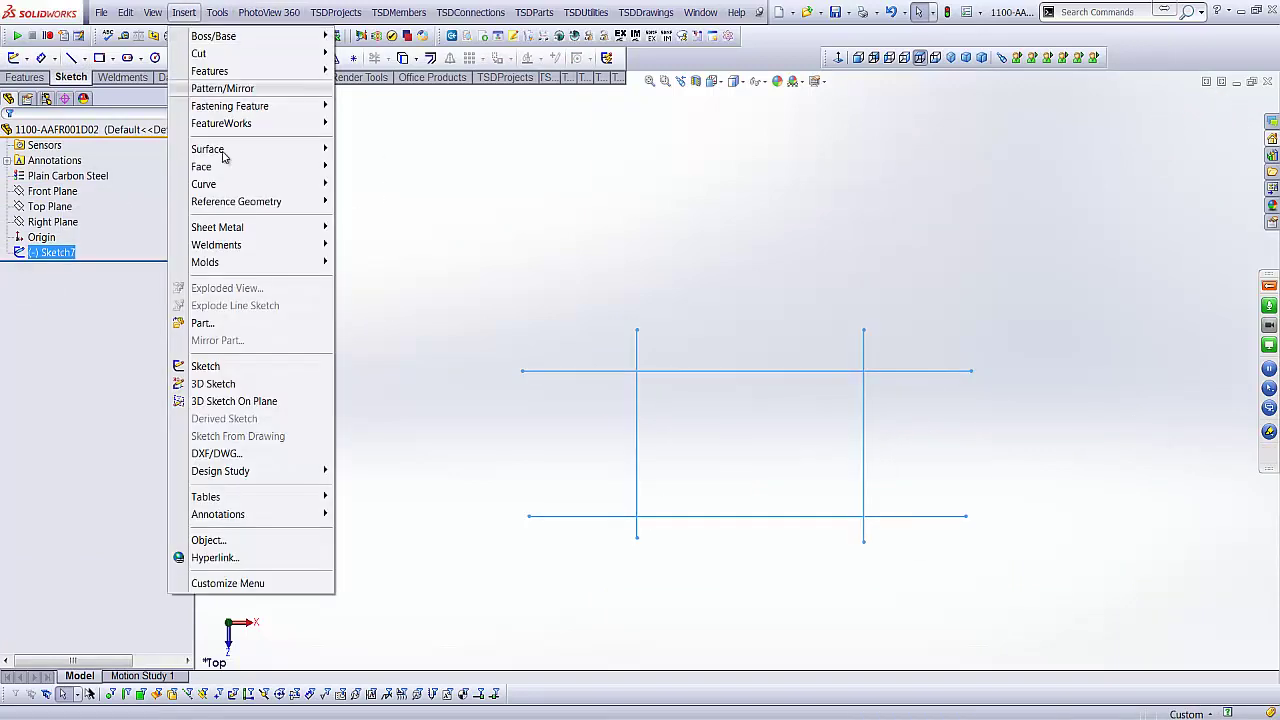
{"action": "mouse_move", "coordinate": [257, 203]}
{"action": "left_click", "coordinate": [409, 323]}
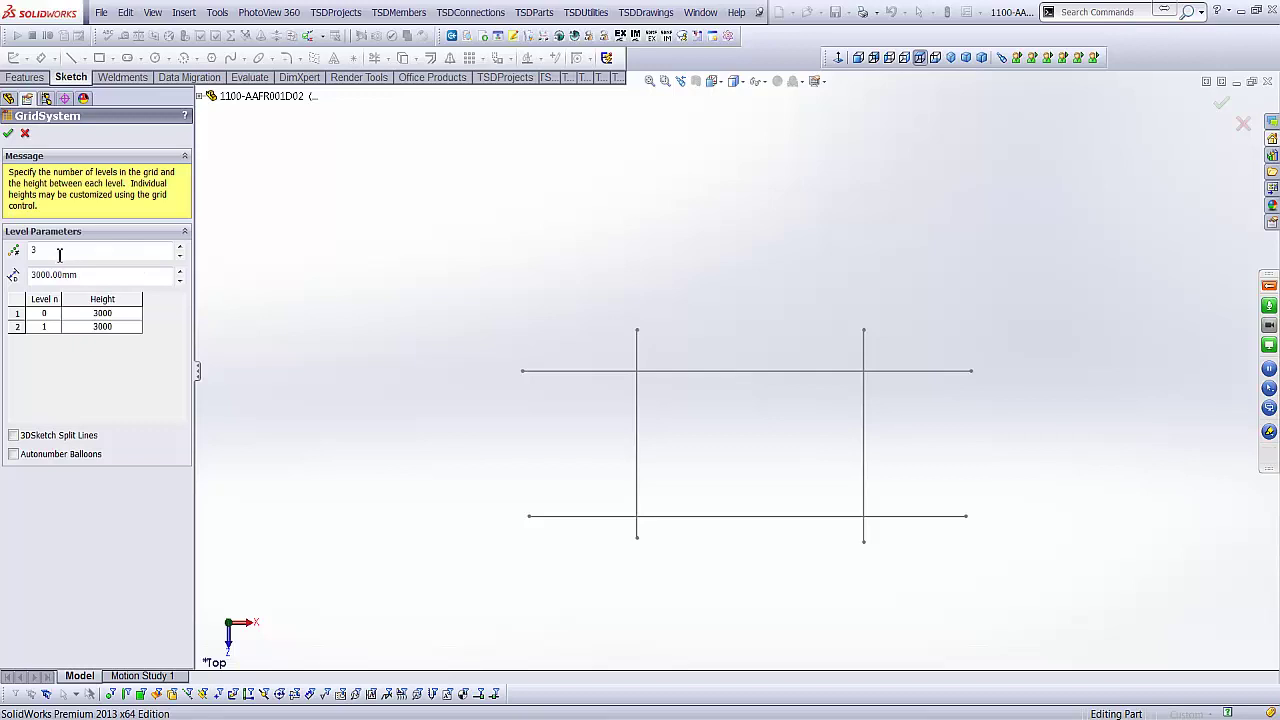
{"action": "left_click", "coordinate": [18, 455]}
{"action": "left_click", "coordinate": [8, 133]}
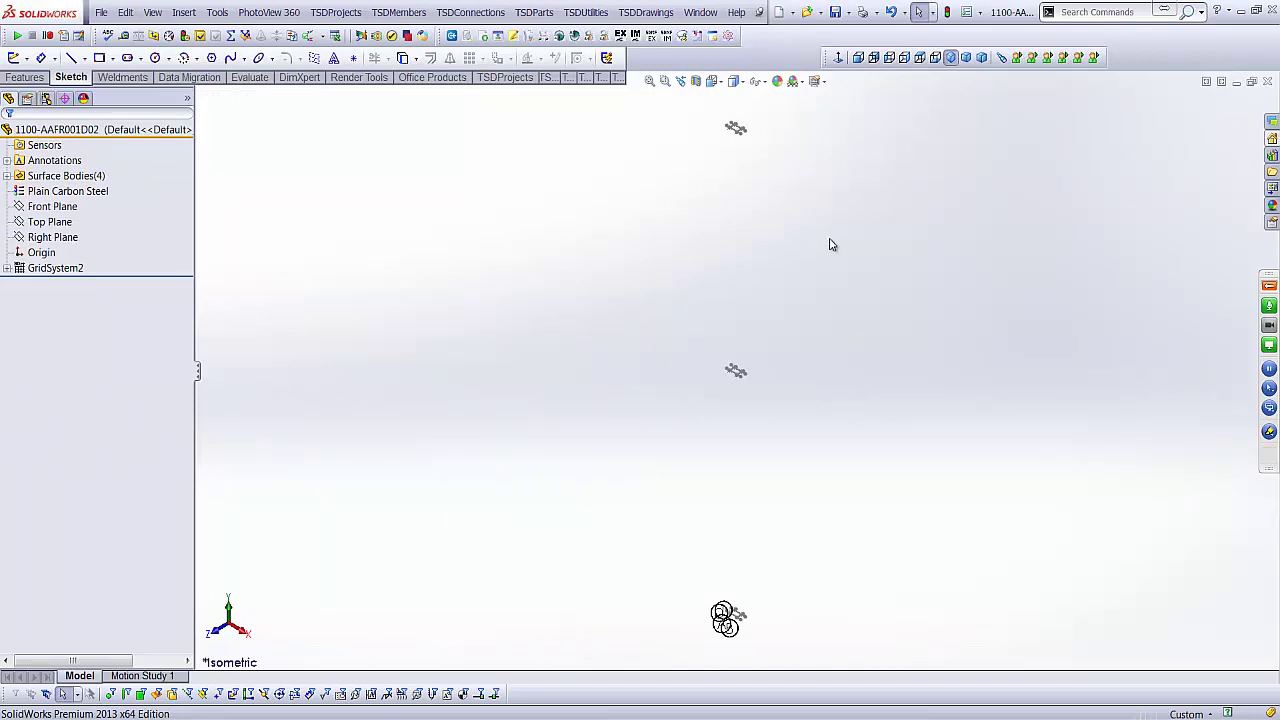
- Examine the generated grid system's balloons and levels in top and isometric views, along with its derived sketches and planes
{"action": "left_click", "coordinate": [920, 58]}
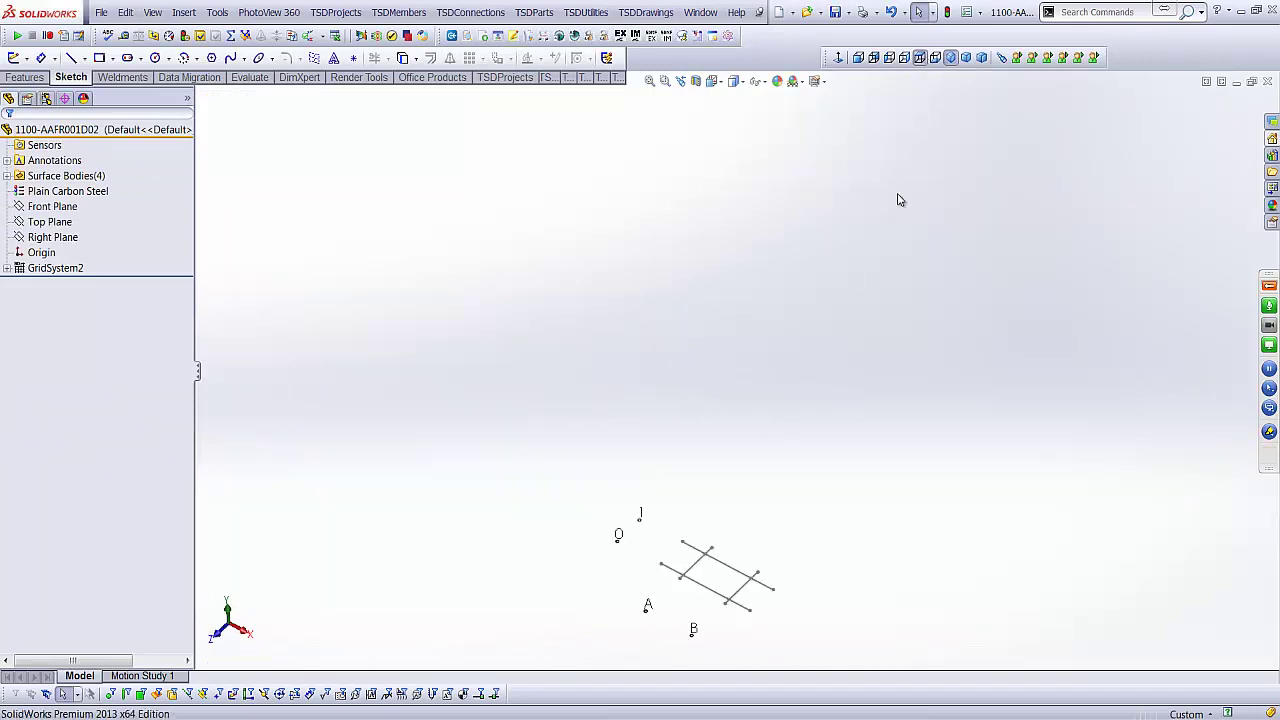
{"action": "scroll", "coordinate": [762, 355], "scroll_direction": "up", "scroll_amount": 6}
{"action": "scroll", "coordinate": [765, 353], "scroll_direction": "down", "scroll_amount": 2}
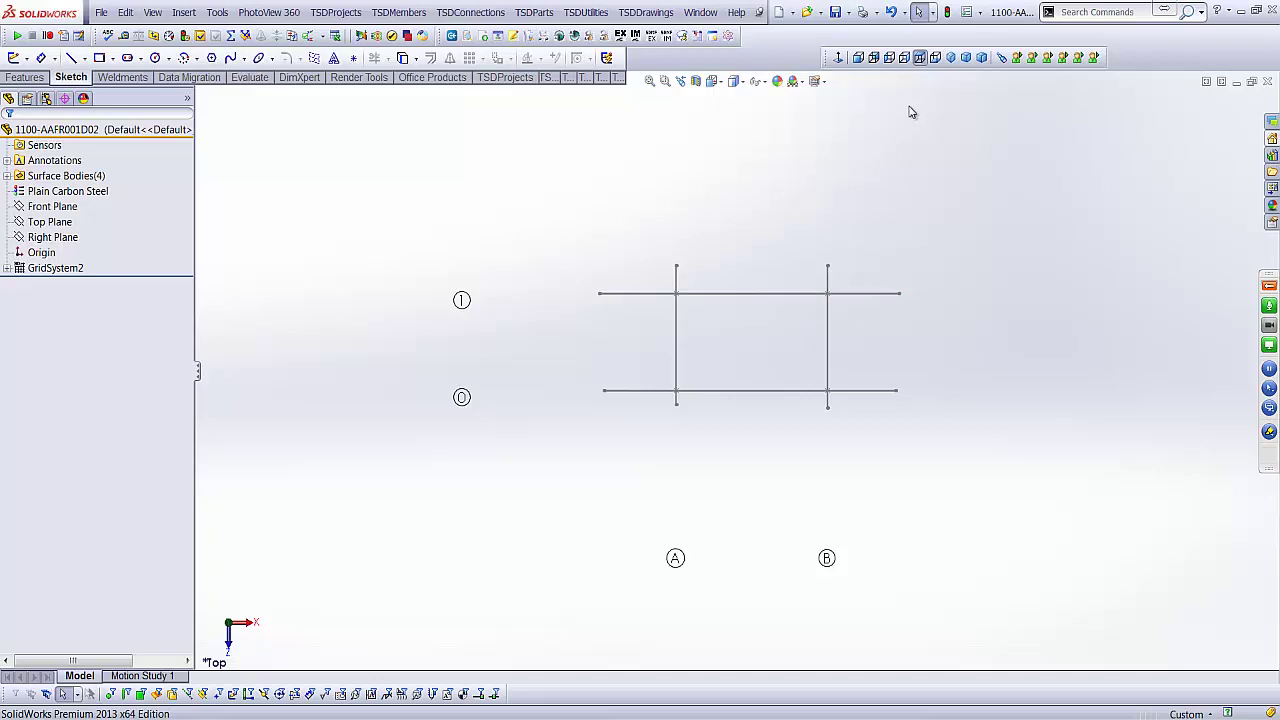
{"action": "left_click", "coordinate": [950, 57]}
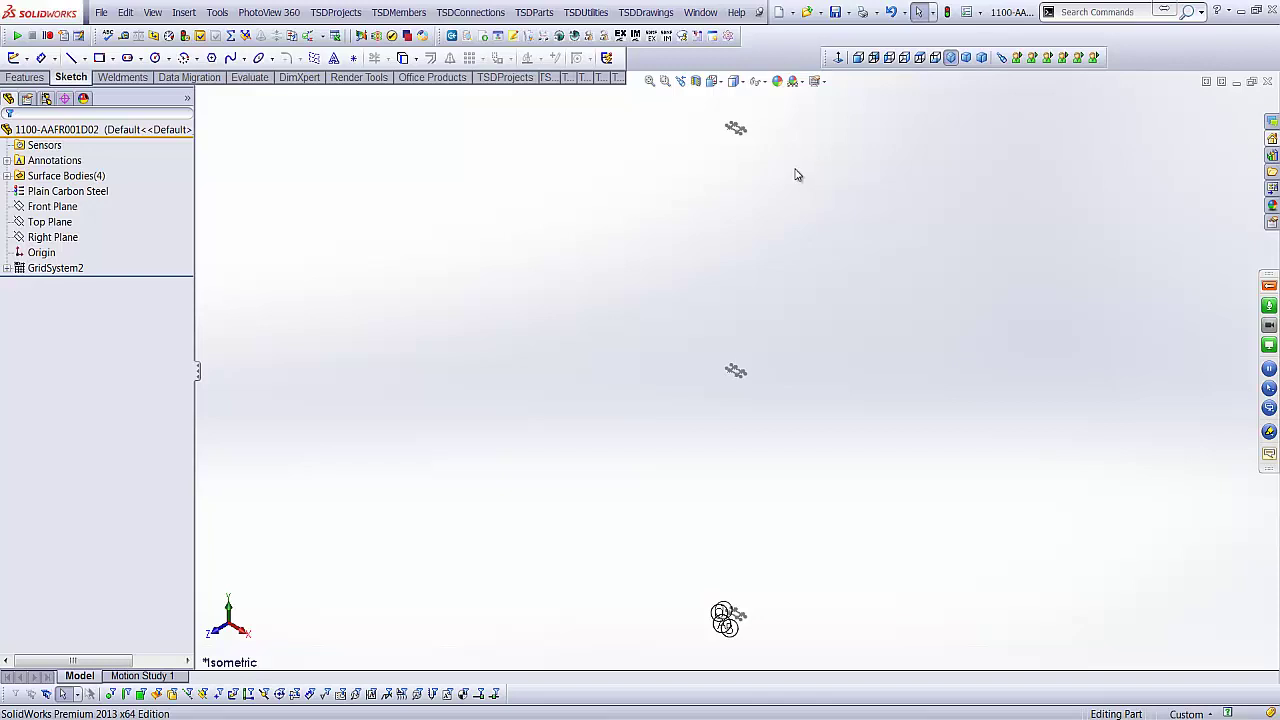
{"action": "left_click", "coordinate": [7, 268]}
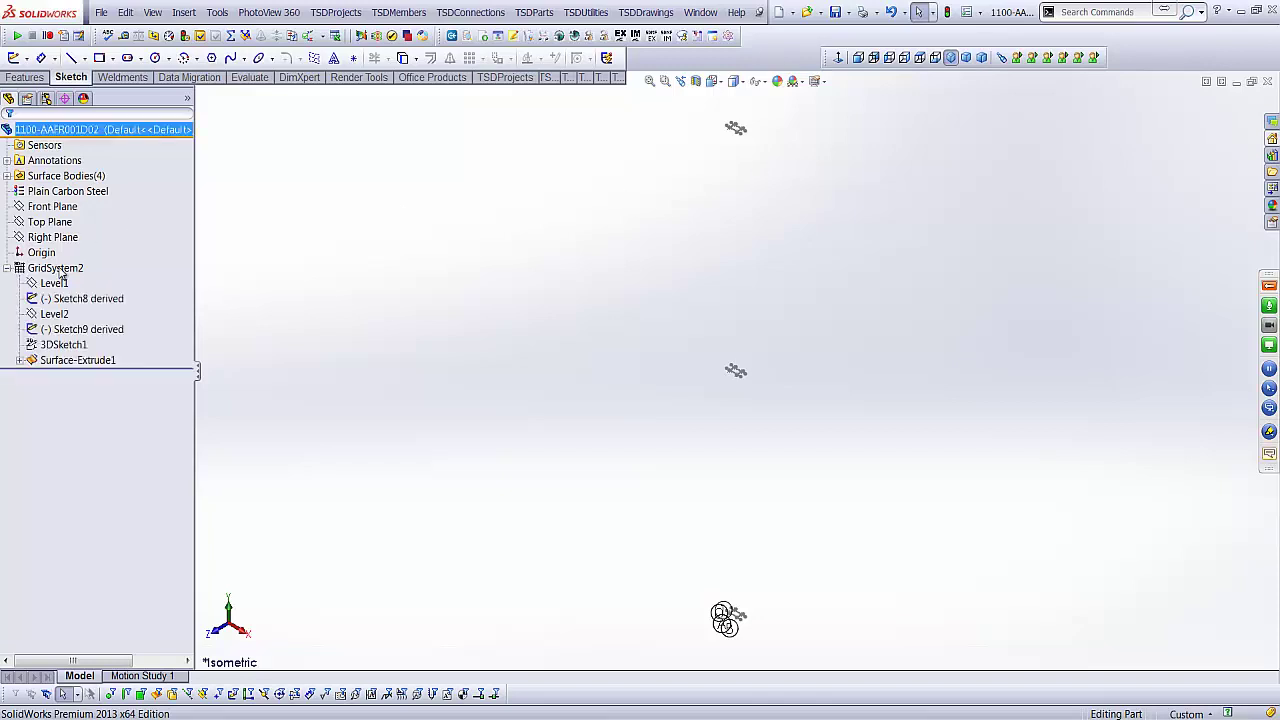
{"action": "left_click", "coordinate": [57, 269]}
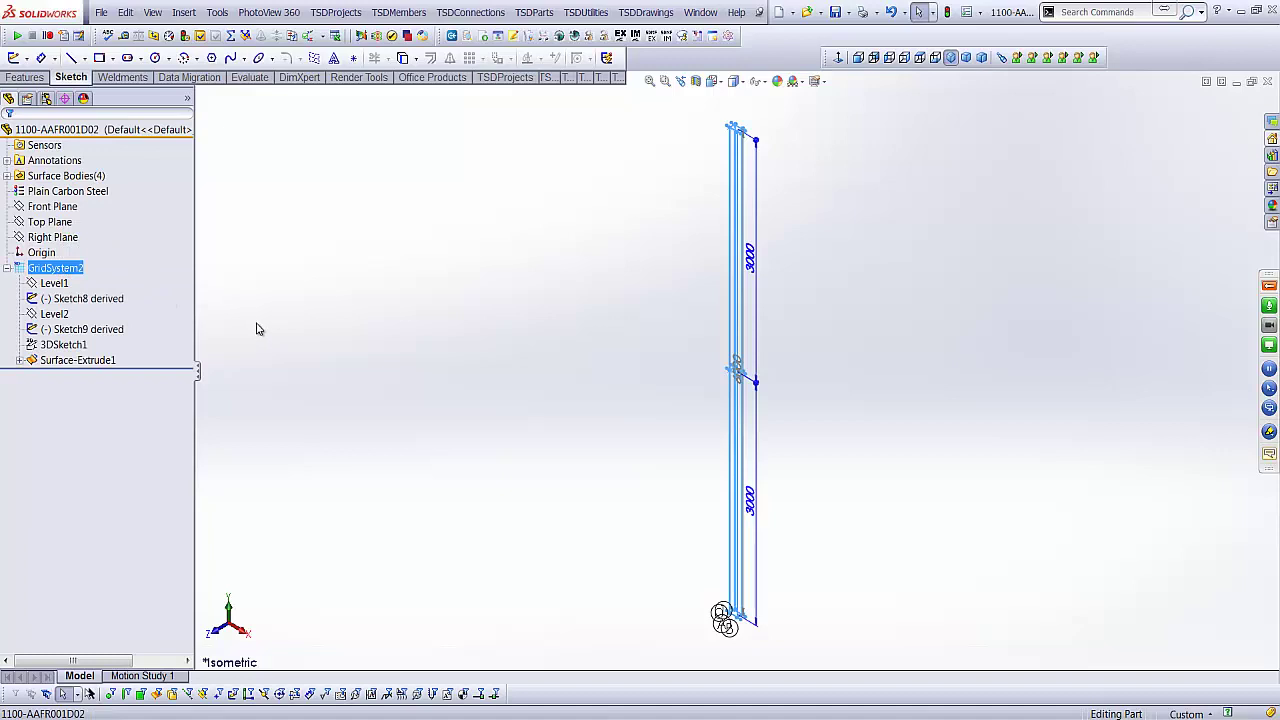
{"action": "left_click", "coordinate": [1046, 251]}
- Close the dummy part 1100-AAFR001D02 with its changes saved, keeping the frame assembly open
{"action": "left_click", "coordinate": [1268, 81]}
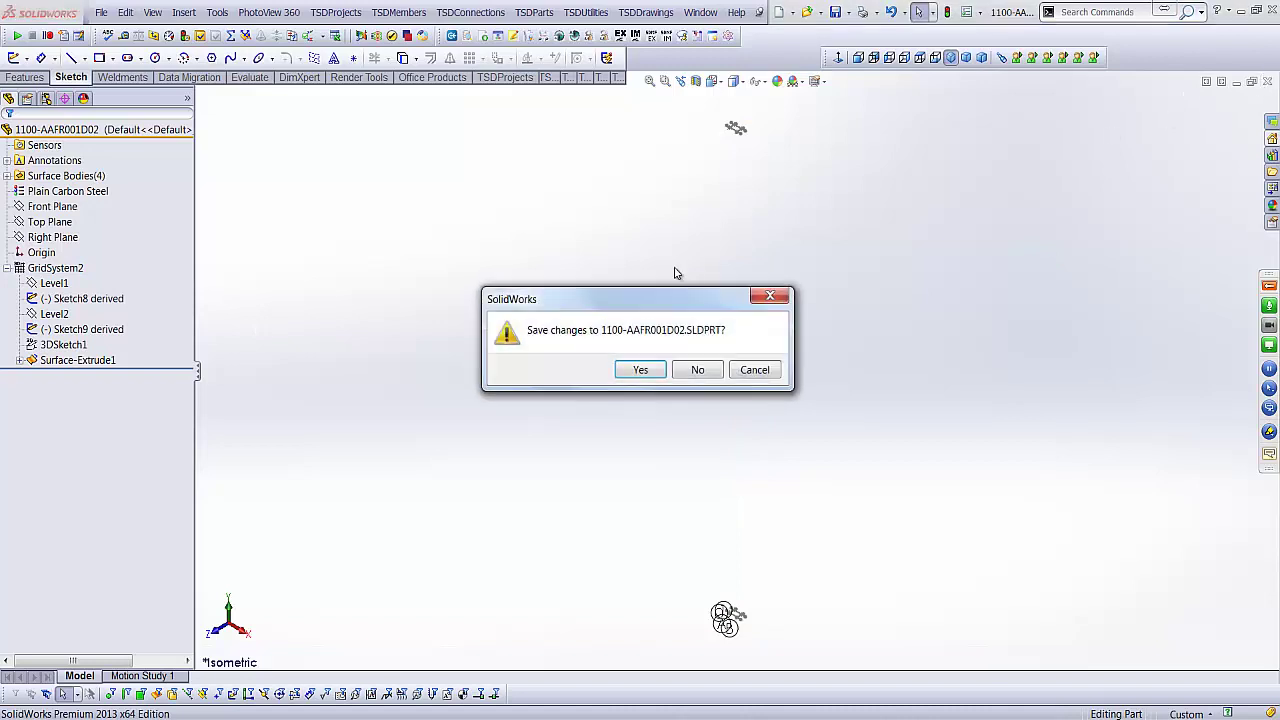
{"action": "left_click", "coordinate": [641, 369]}
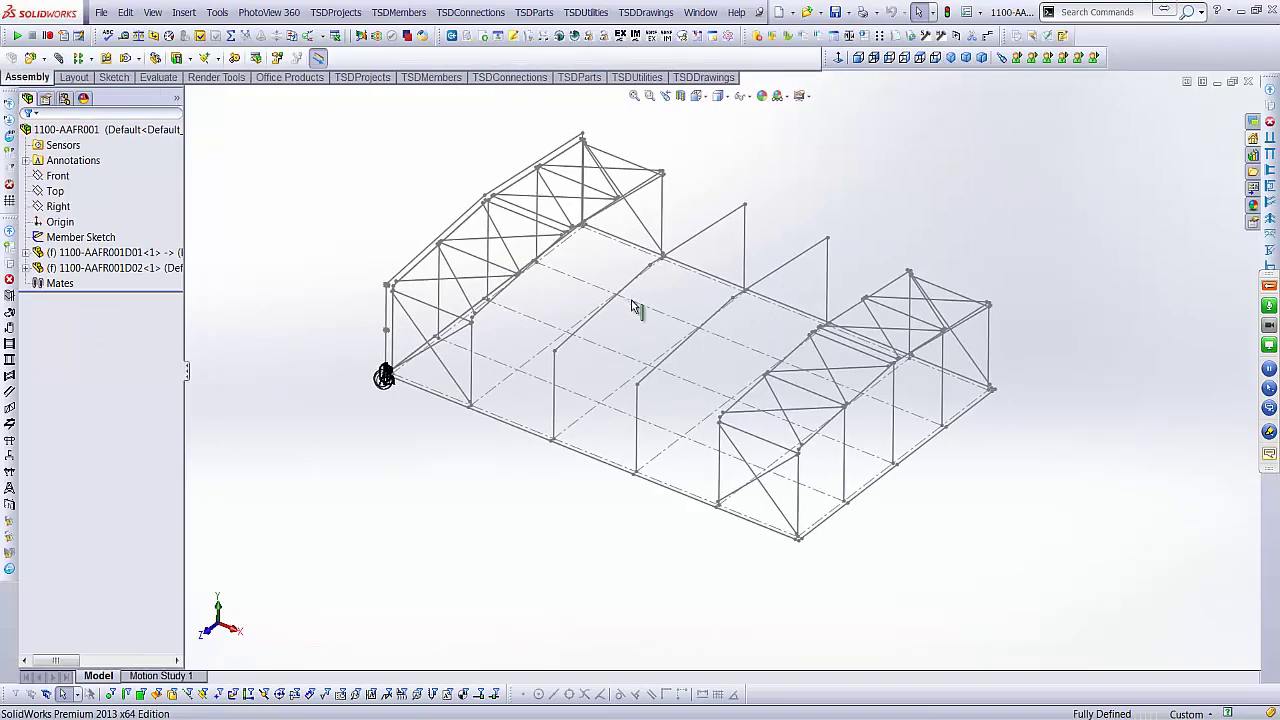
{"action": "left_click", "coordinate": [1248, 81]}
{"action": "left_click", "coordinate": [755, 370]}
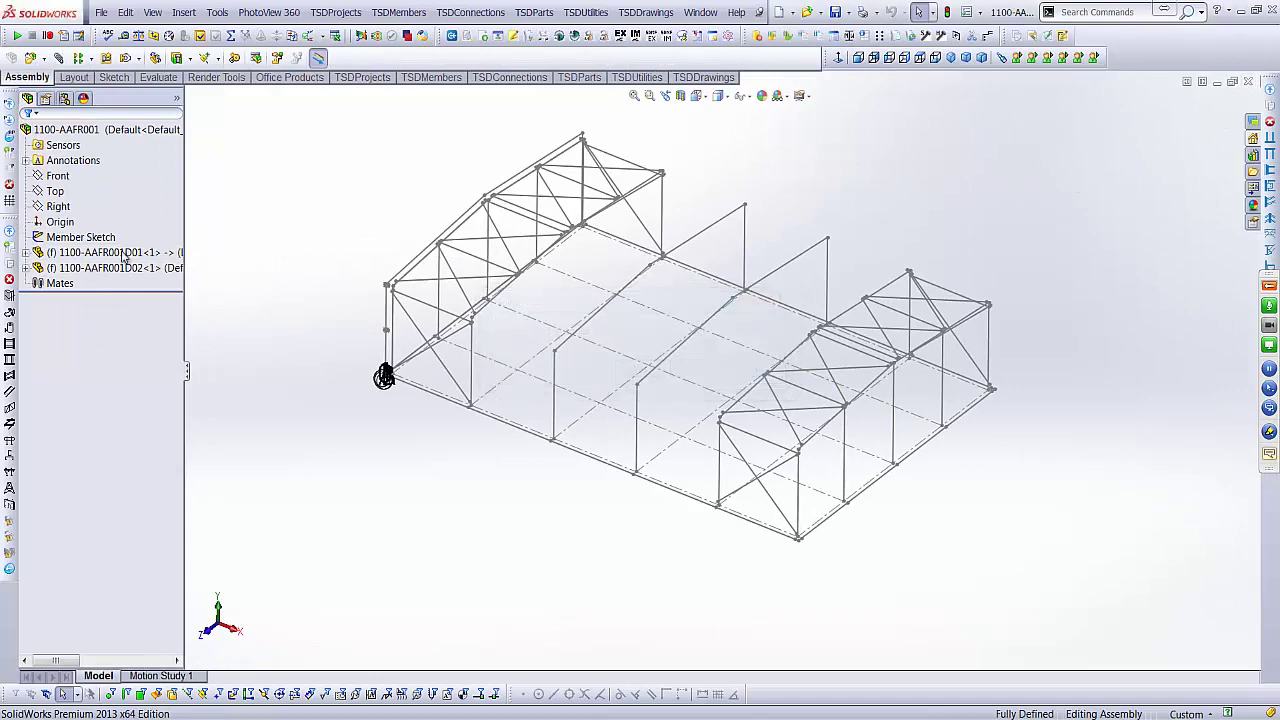
- Delete the 1100-AAFR001D02 component from the frame assembly
{"action": "left_click", "coordinate": [110, 268]}
{"action": "key", "text": "Delete"}
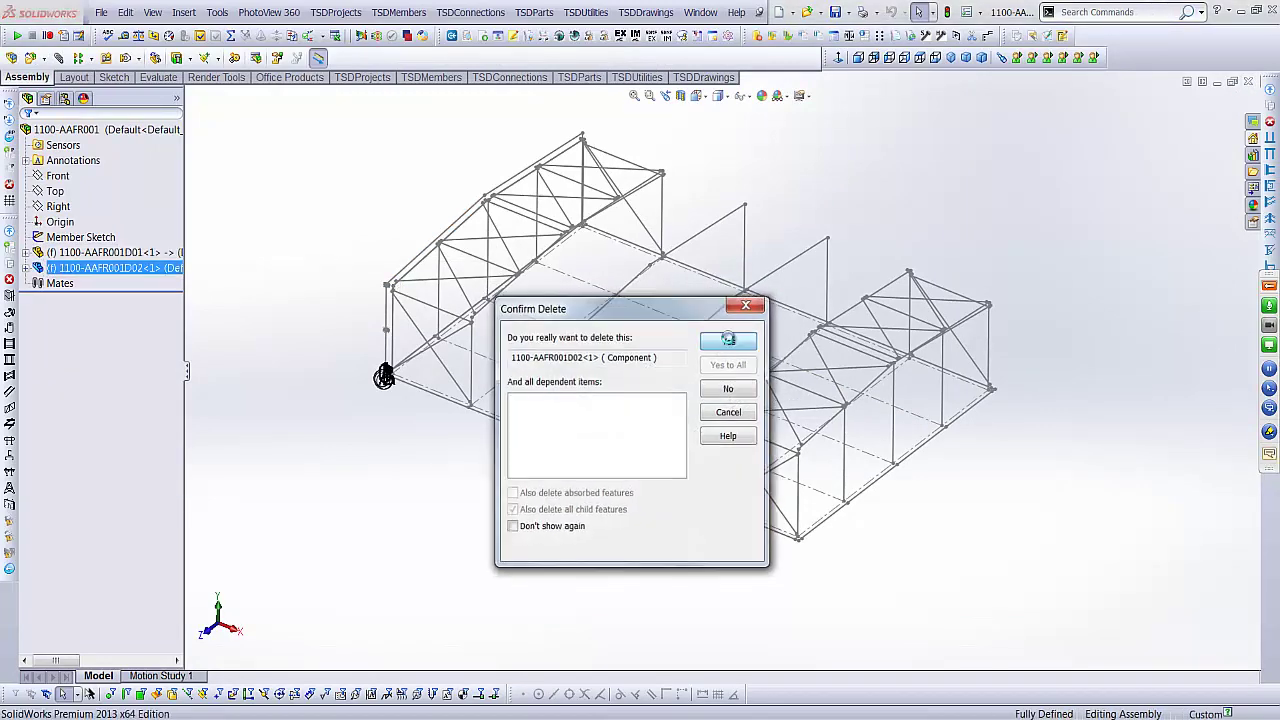
{"action": "left_click", "coordinate": [724, 343]}
- Delete the files 1100-AAFR001D02.SLDPRT and 1100-AAFR001M01.SLDPRT from the 1100-AAFR001 members folder
{"action": "left_click", "coordinate": [806, 12]}
{"action": "left_click", "coordinate": [333, 219]}
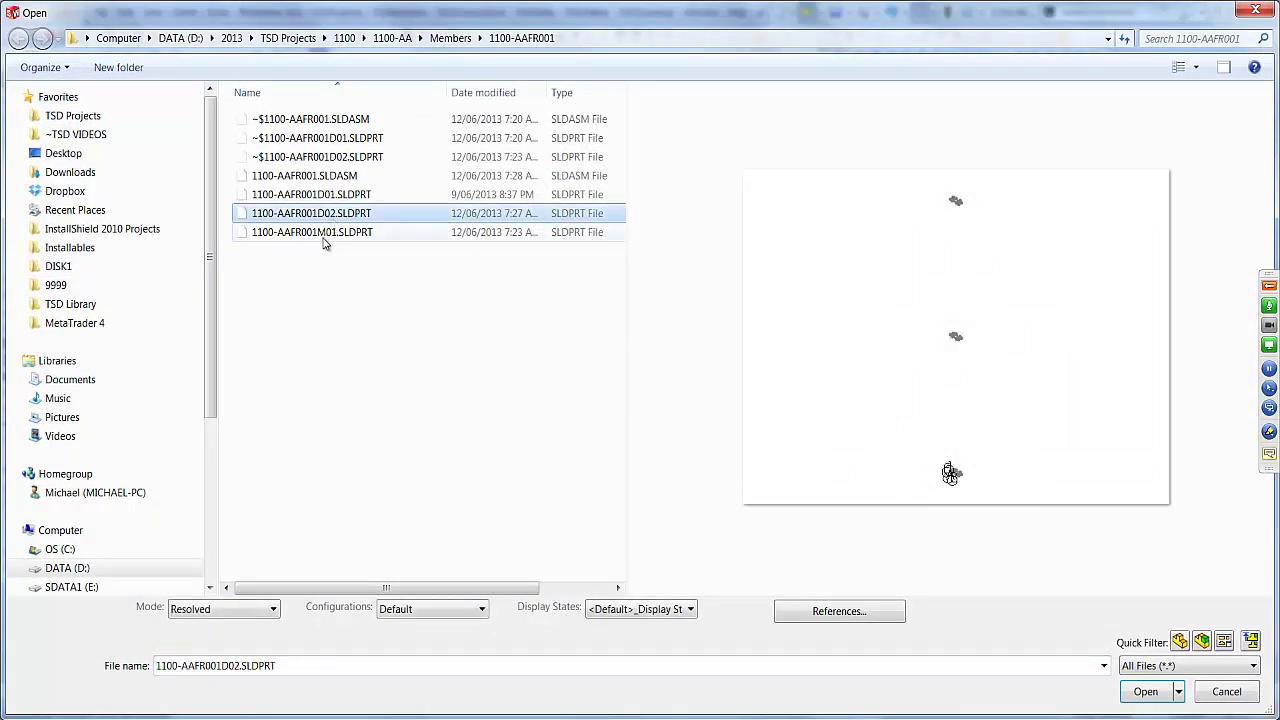
{"action": "left_click", "coordinate": [329, 236], "text": "ctrl"}
{"action": "key", "text": "BackSpace"}
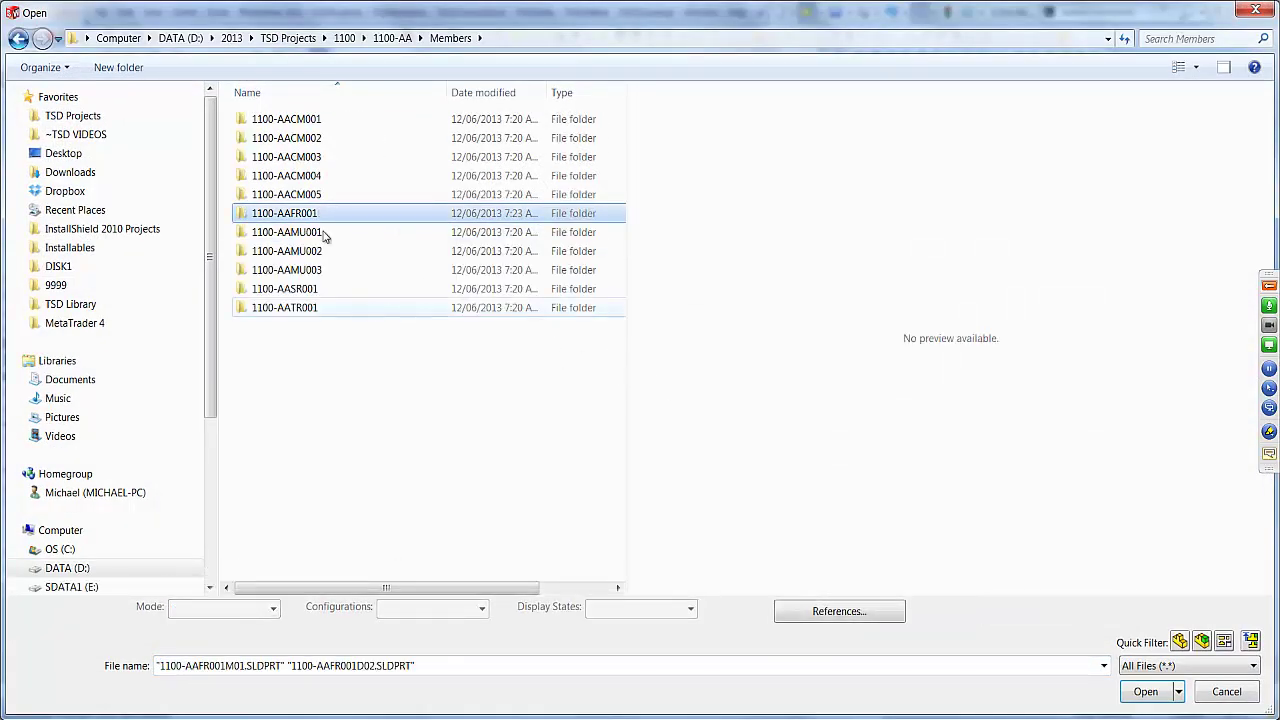
{"action": "double_click", "coordinate": [318, 216]}
{"action": "left_click", "coordinate": [333, 216]}
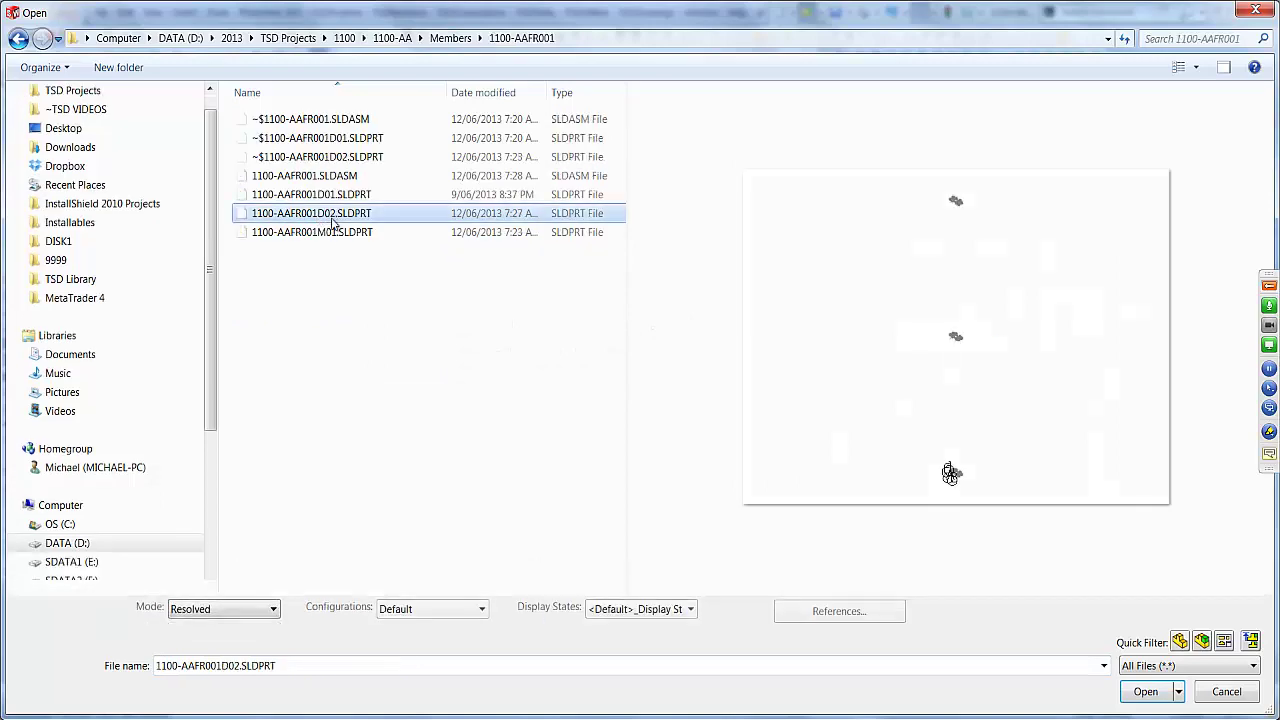
{"action": "key", "text": "Delete"}
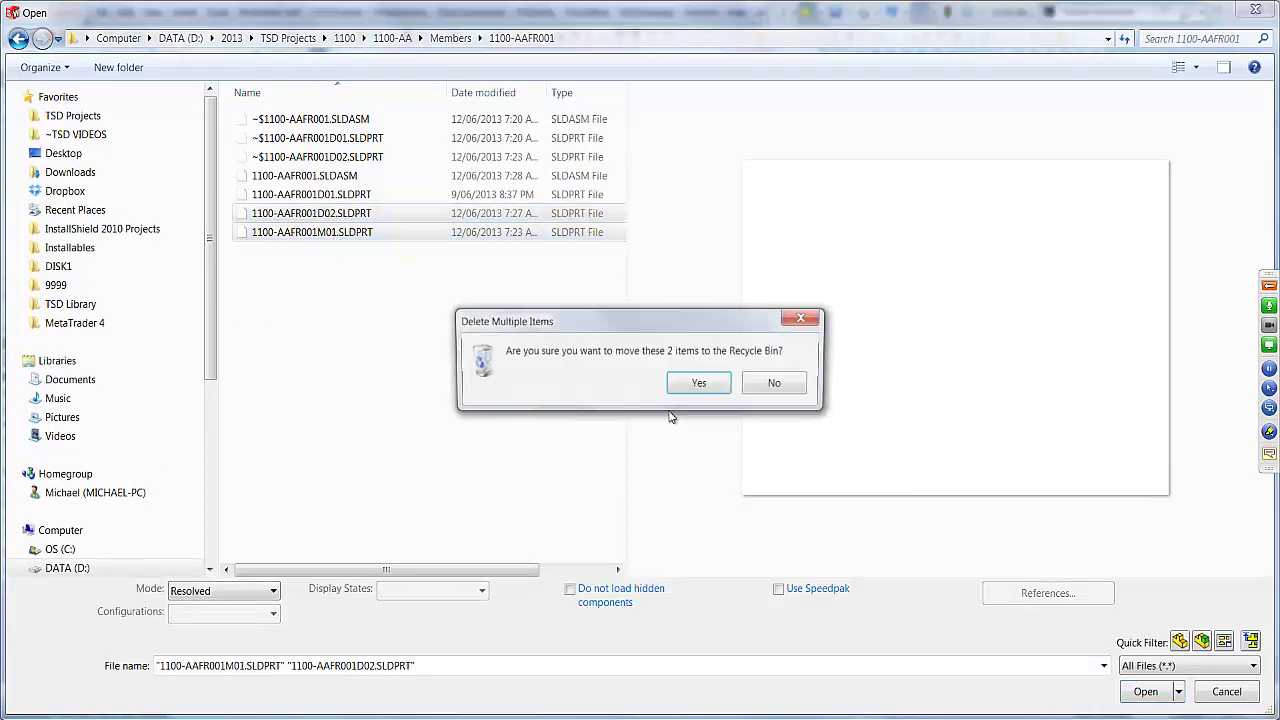
{"action": "left_click", "coordinate": [699, 390]}
{"action": "left_click", "coordinate": [702, 424]}
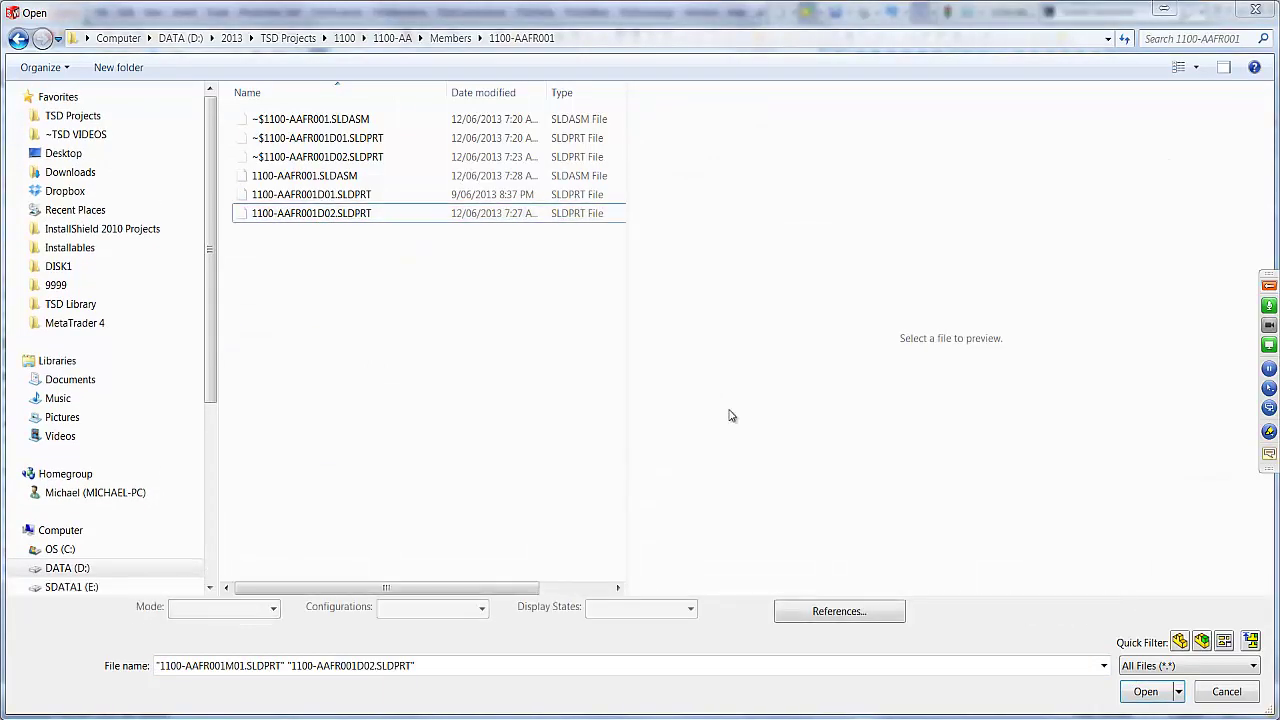
{"action": "left_click", "coordinate": [1214, 692]}
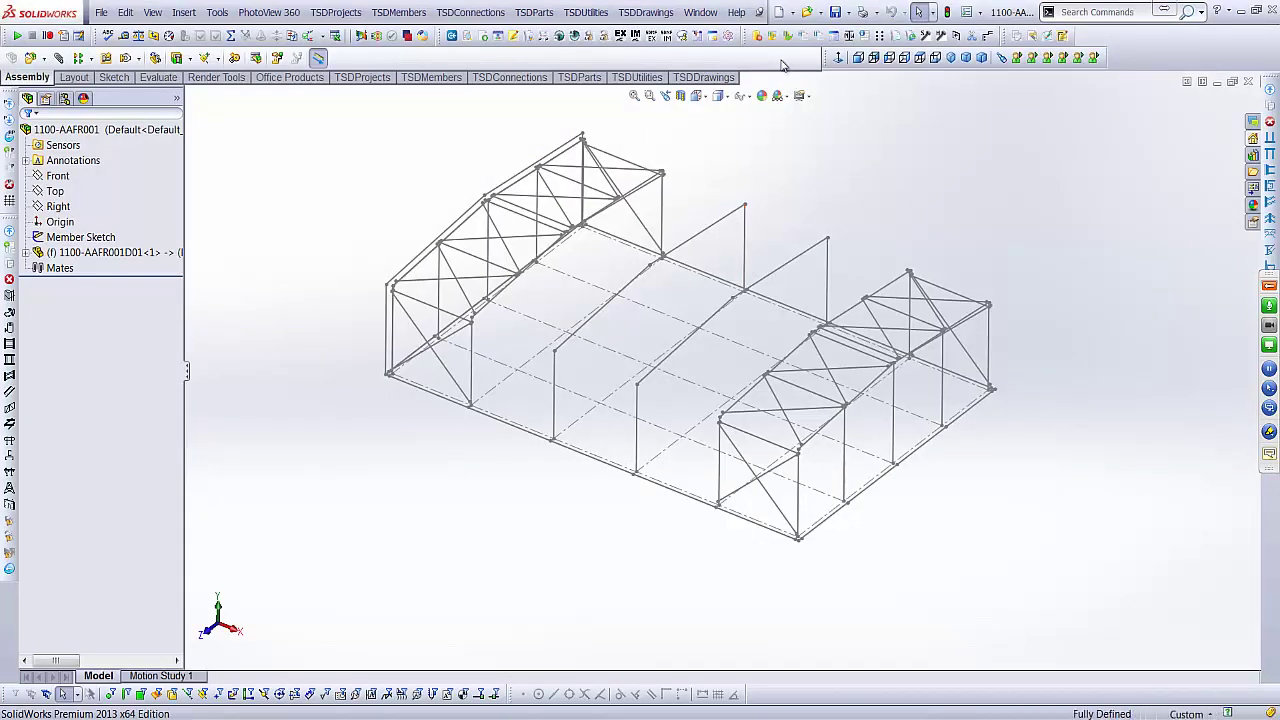
- Delete the leftover file 1100-AAFR001D02.SLDPRT from the 1100-AAFR001 members folder and leave the file browser without opening anything
{"action": "left_click", "coordinate": [807, 12]}
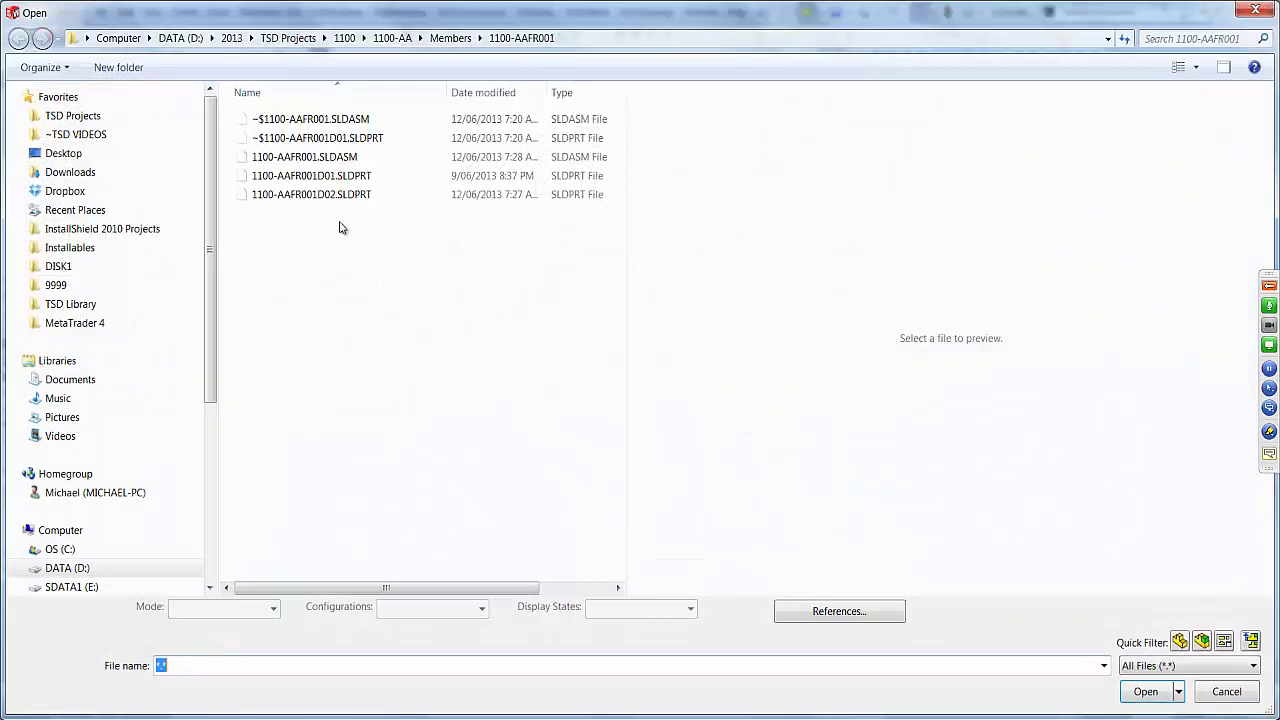
{"action": "left_click", "coordinate": [330, 195]}
{"action": "key", "text": "Delete"}
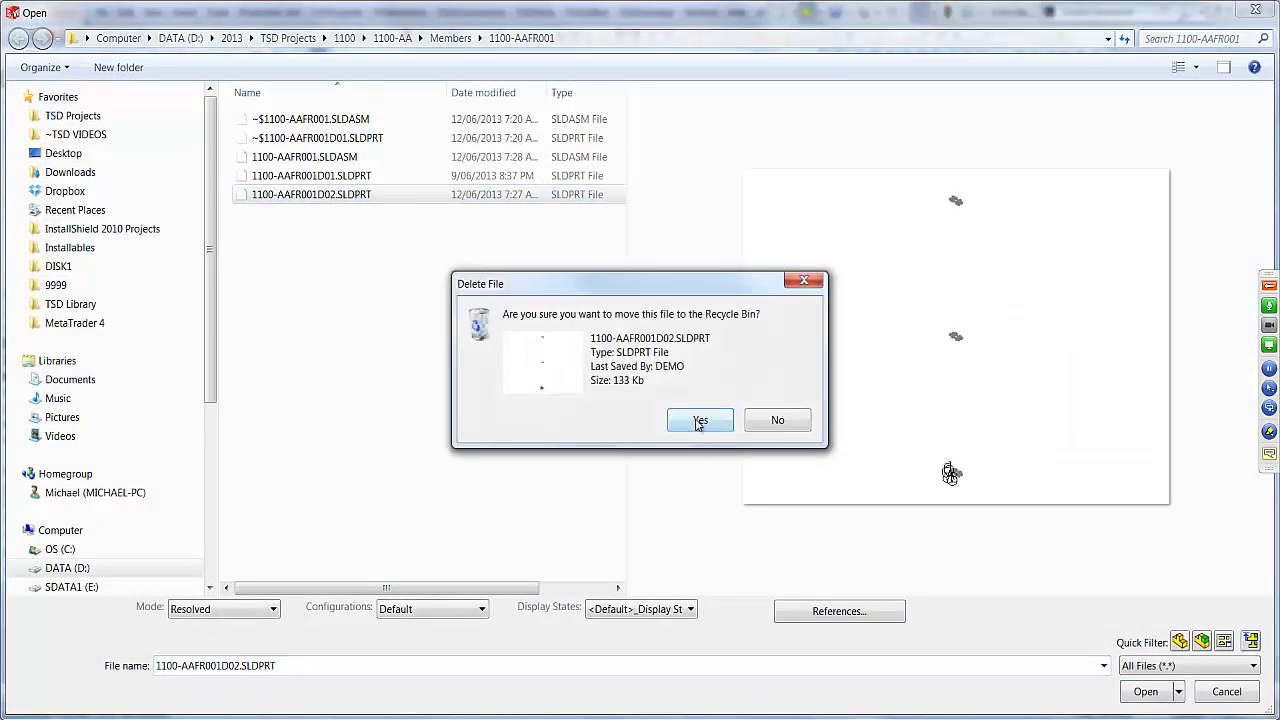
{"action": "left_click", "coordinate": [699, 422]}
{"action": "key", "text": "Escape"}
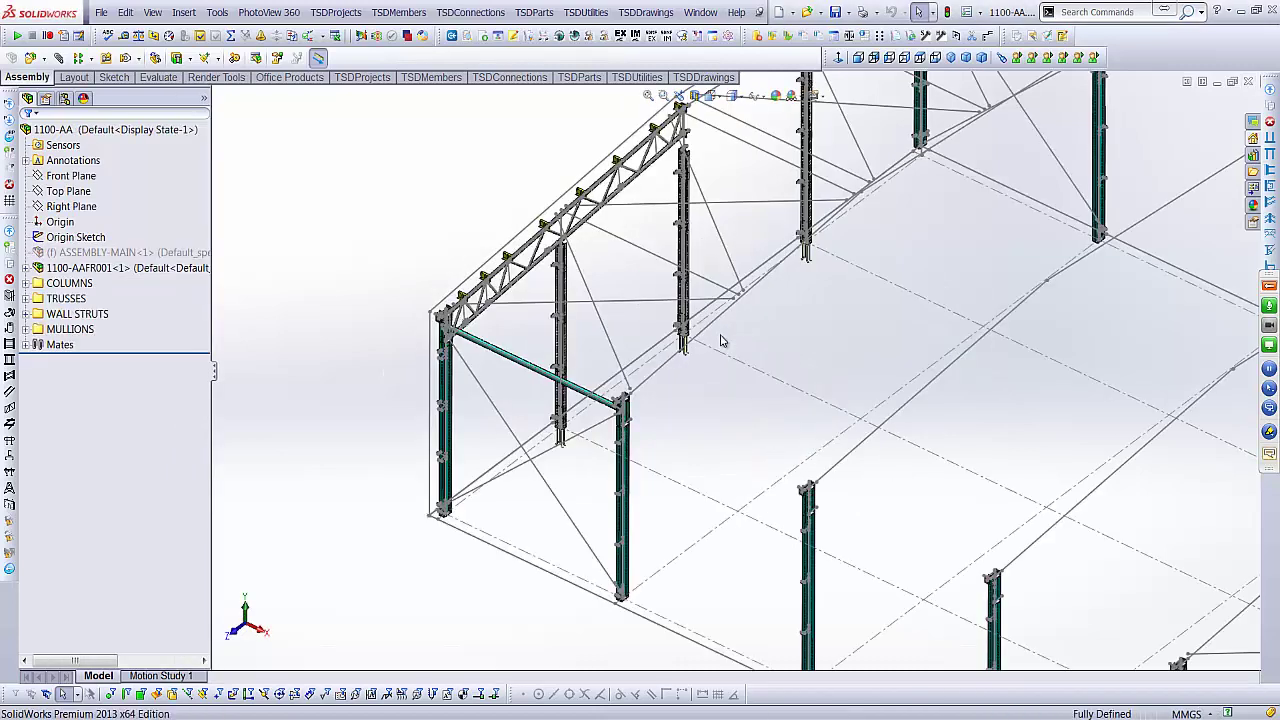
- Inspect the wall strut's connection to the corner column and truss in 1100-AA, and close the assembly
{"action": "scroll", "coordinate": [452, 360], "scroll_direction": "down", "scroll_amount": 2}
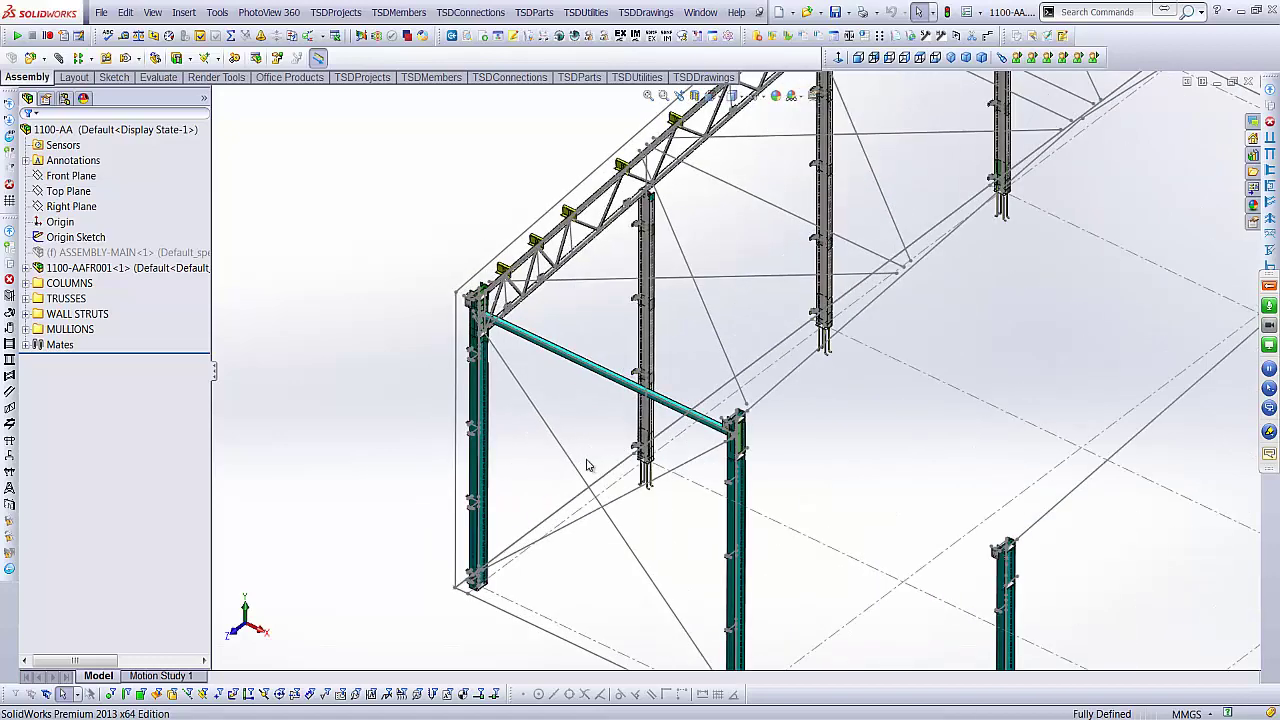
{"action": "scroll", "coordinate": [529, 371], "scroll_direction": "down", "scroll_amount": 2}
{"action": "scroll", "coordinate": [534, 312], "scroll_direction": "down", "scroll_amount": 2}
{"action": "scroll", "coordinate": [548, 350], "scroll_direction": "down", "scroll_amount": 2}
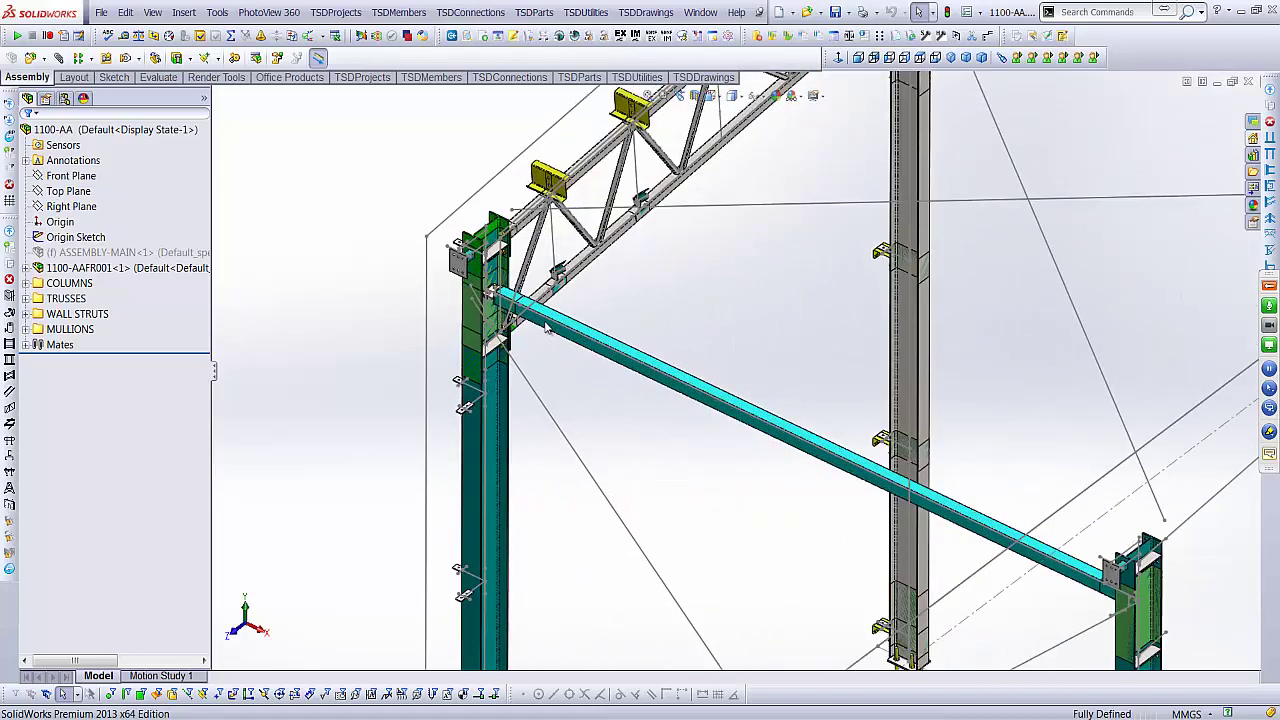
{"action": "scroll", "coordinate": [552, 282], "scroll_direction": "down", "scroll_amount": 2}
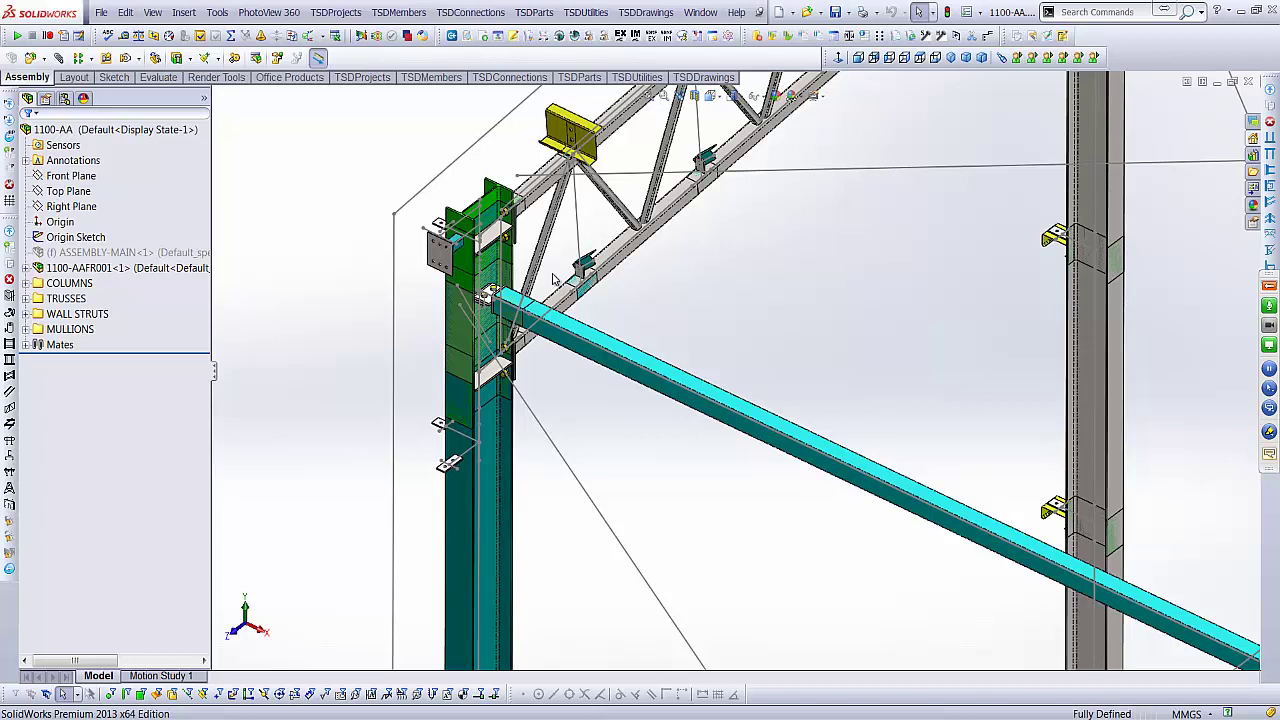
{"action": "left_click", "coordinate": [1250, 84]}
{"action": "left_click", "coordinate": [1249, 82]}
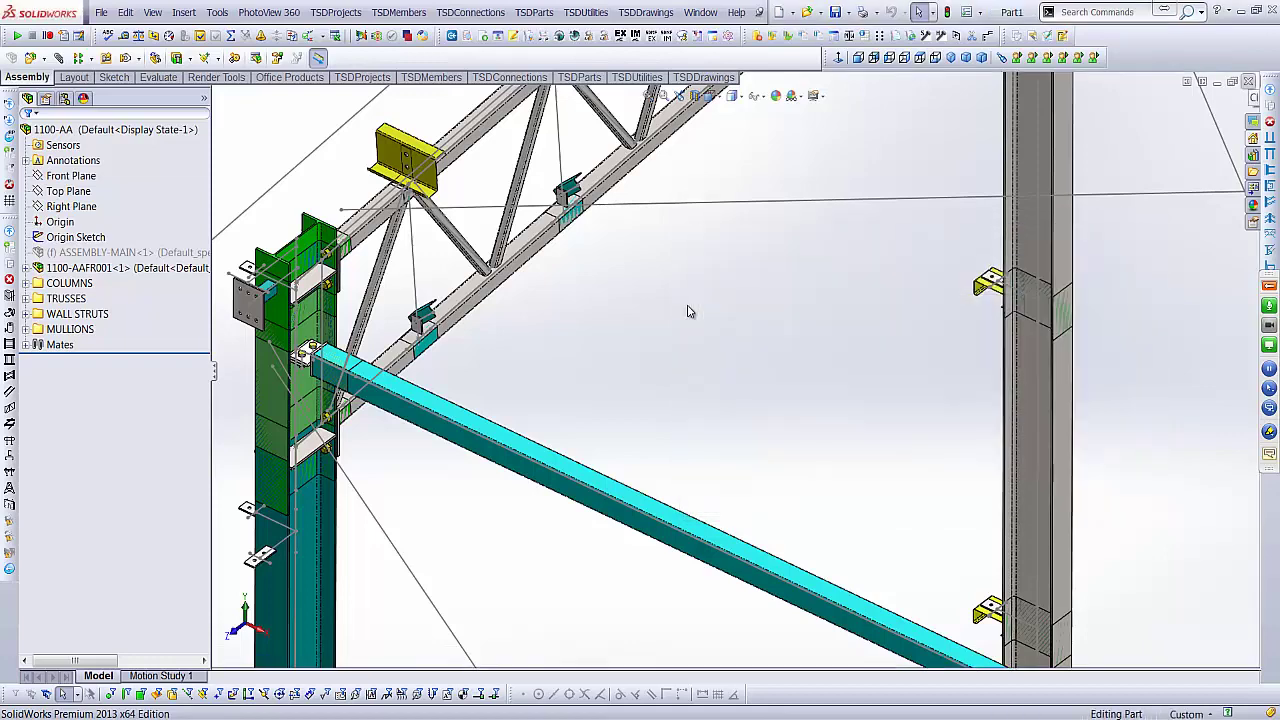
- Open the assembly 1000.SLDASM from project folder 1000 in TSD Projects
{"action": "left_click", "coordinate": [807, 12]}
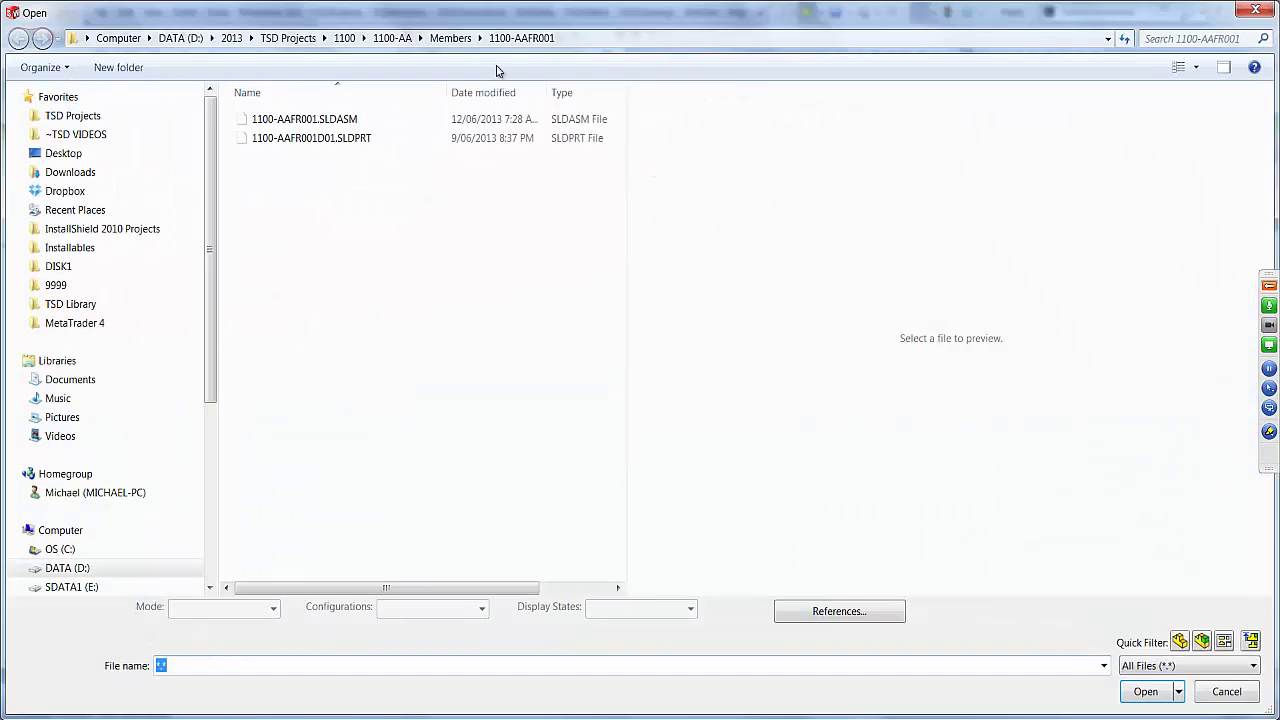
{"action": "left_click", "coordinate": [344, 38]}
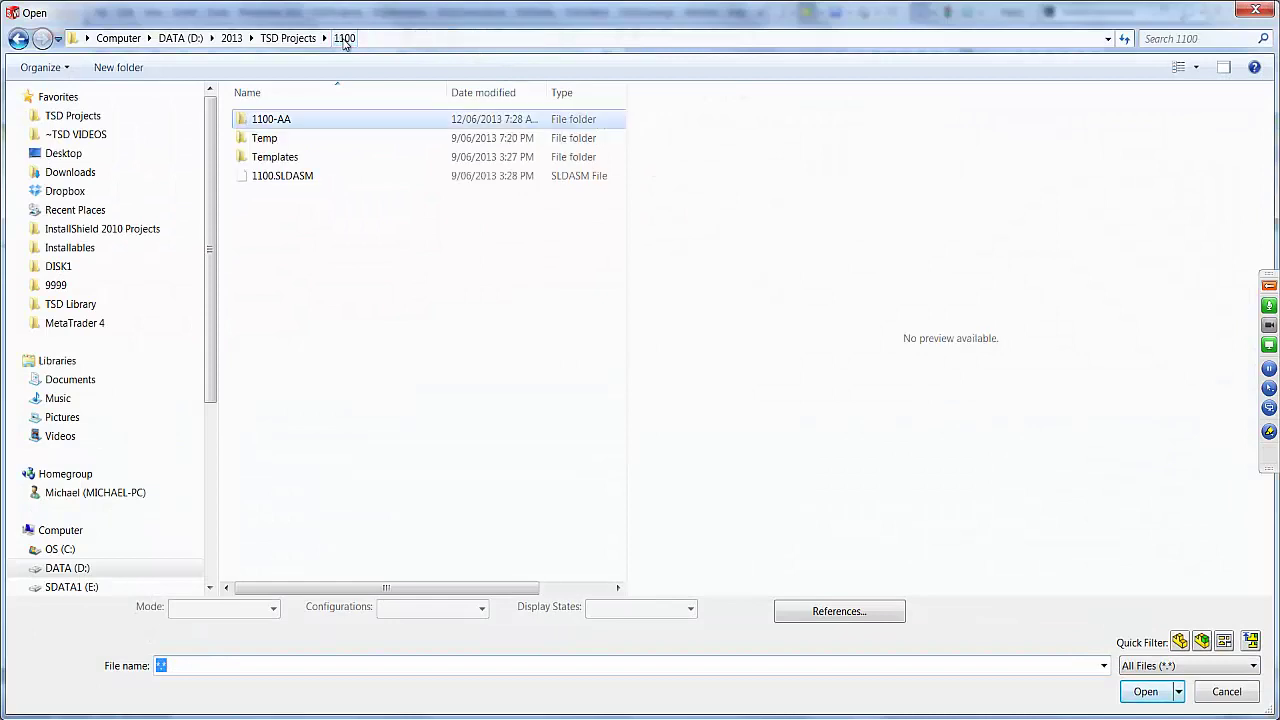
{"action": "left_click", "coordinate": [288, 38]}
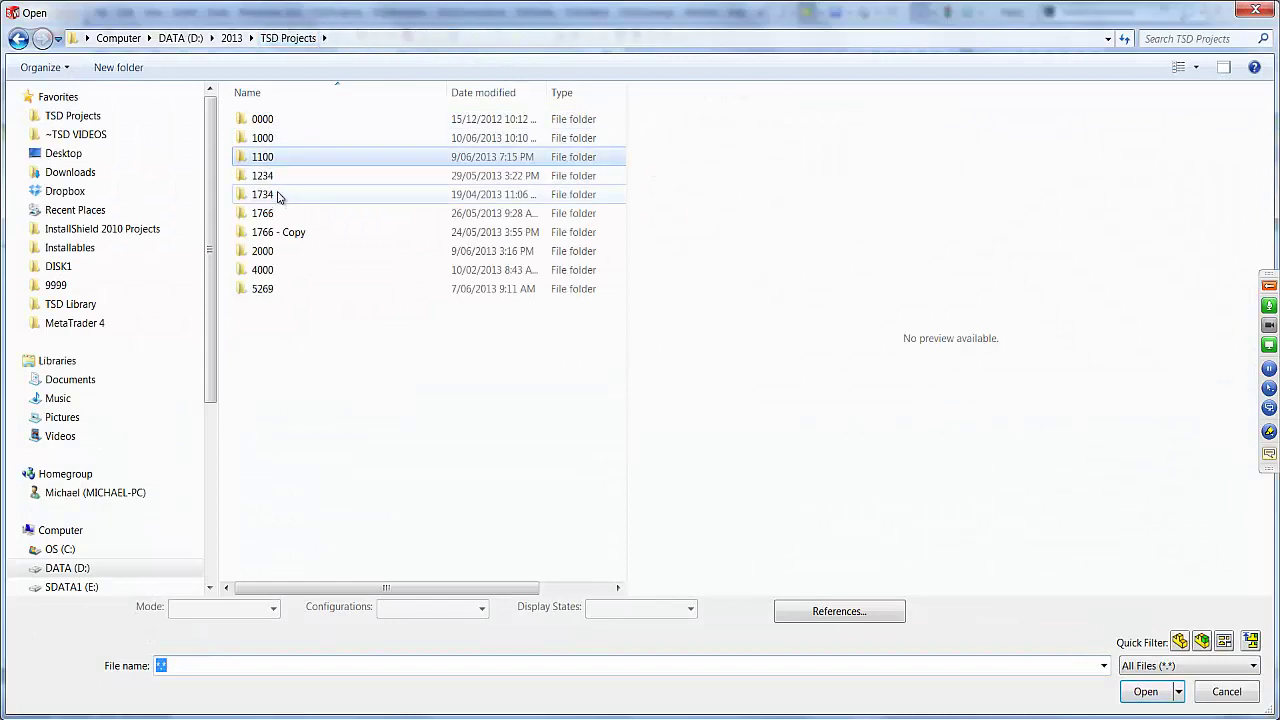
{"action": "double_click", "coordinate": [291, 139]}
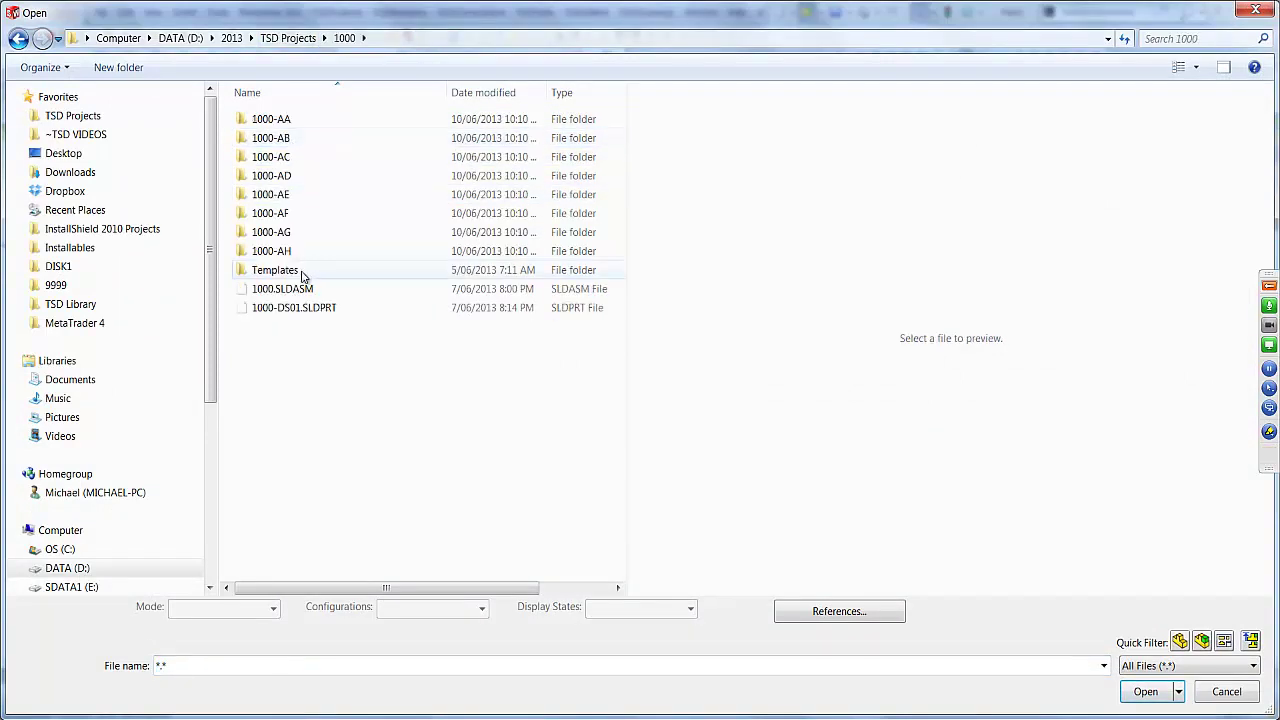
{"action": "left_click", "coordinate": [310, 307]}
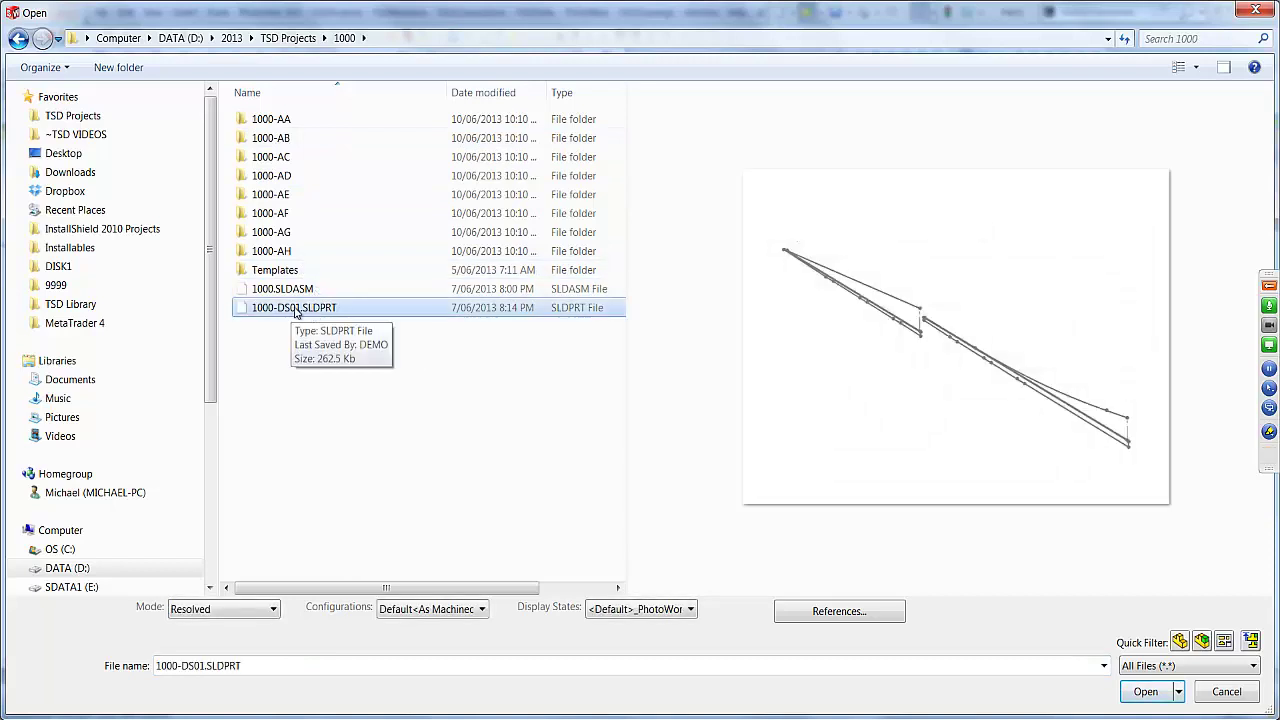
{"action": "left_click", "coordinate": [313, 288]}
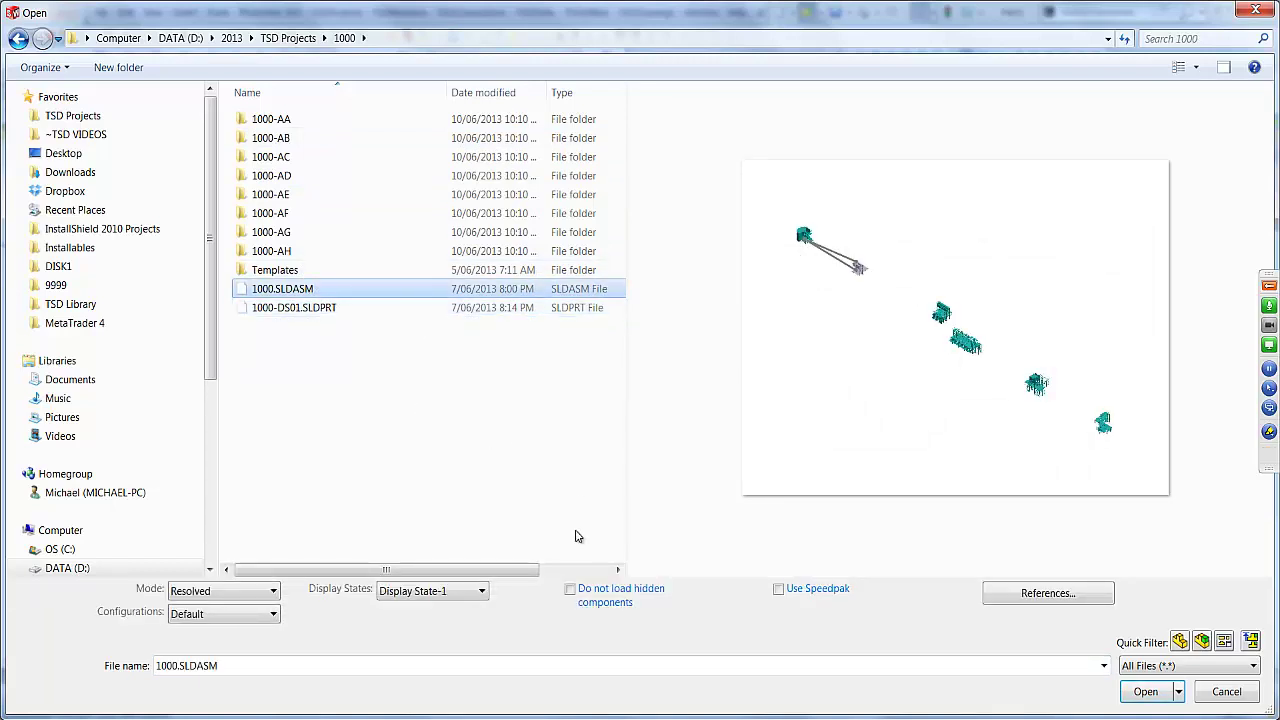
{"action": "left_click", "coordinate": [1140, 692]}
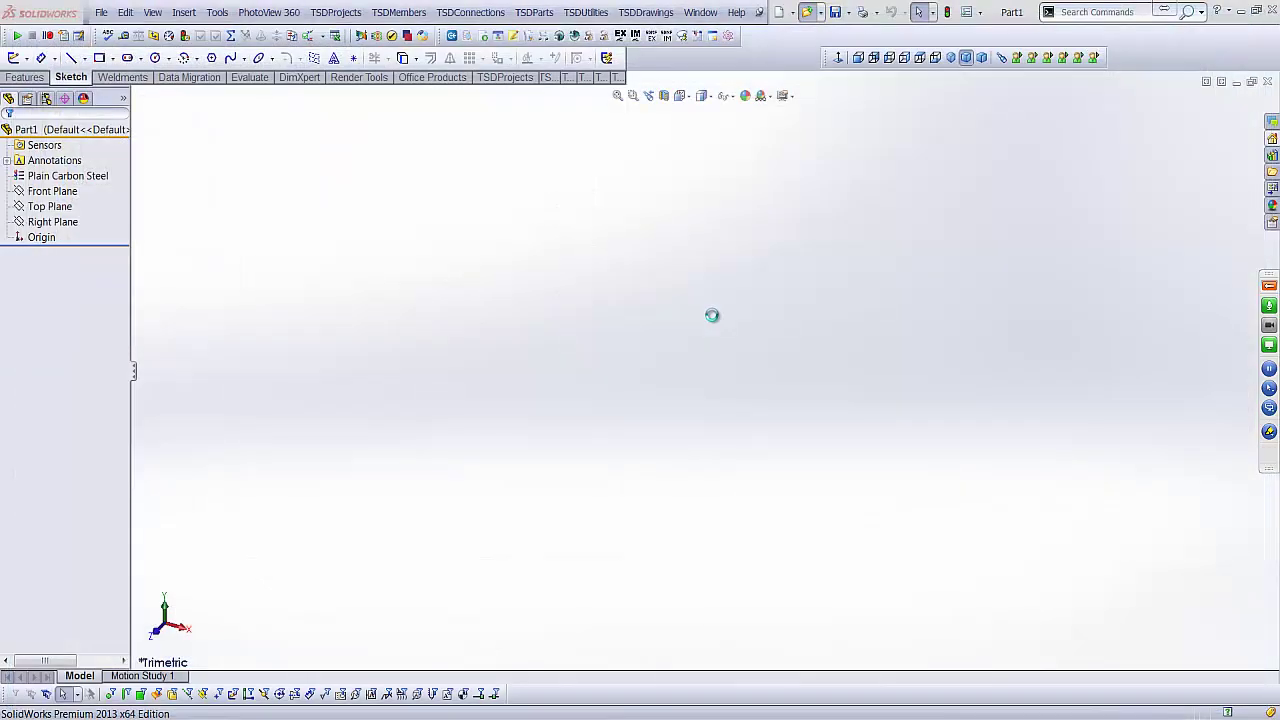
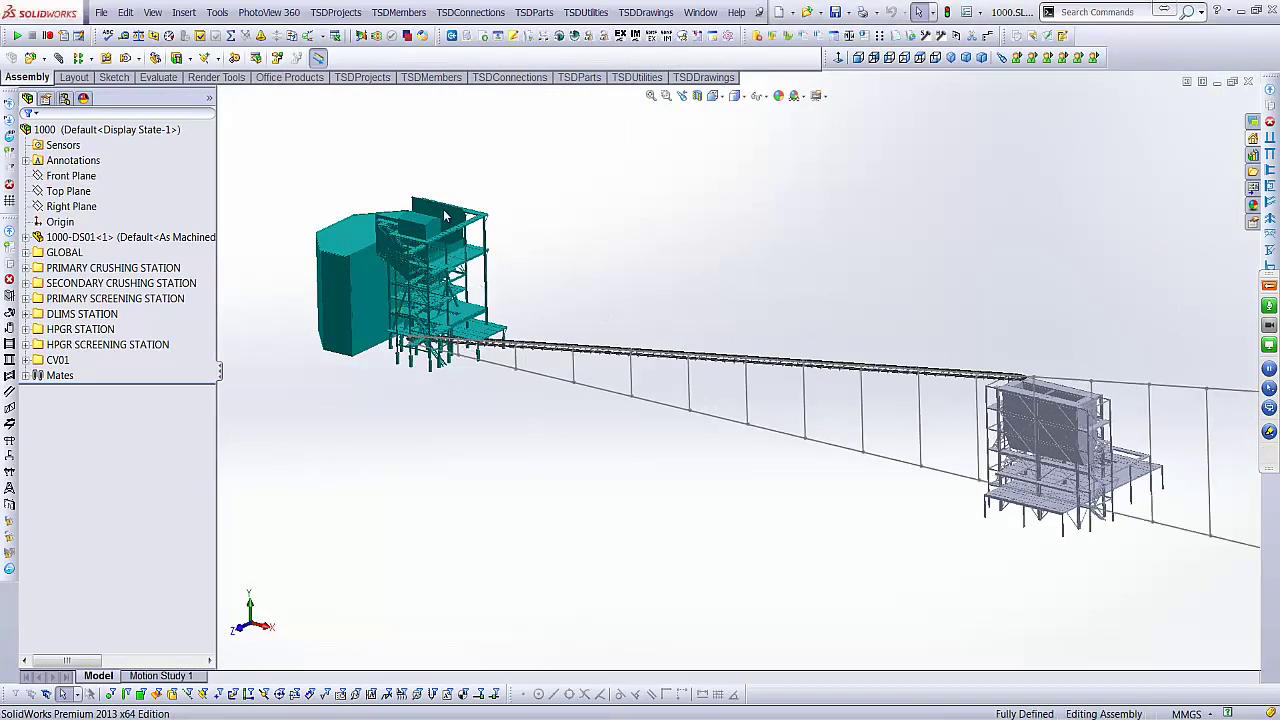
- Examine the overall plant layout and take a close look at the teal station with the attached stair tower
{"action": "left_click", "coordinate": [651, 95]}
{"action": "left_click", "coordinate": [666, 95]}
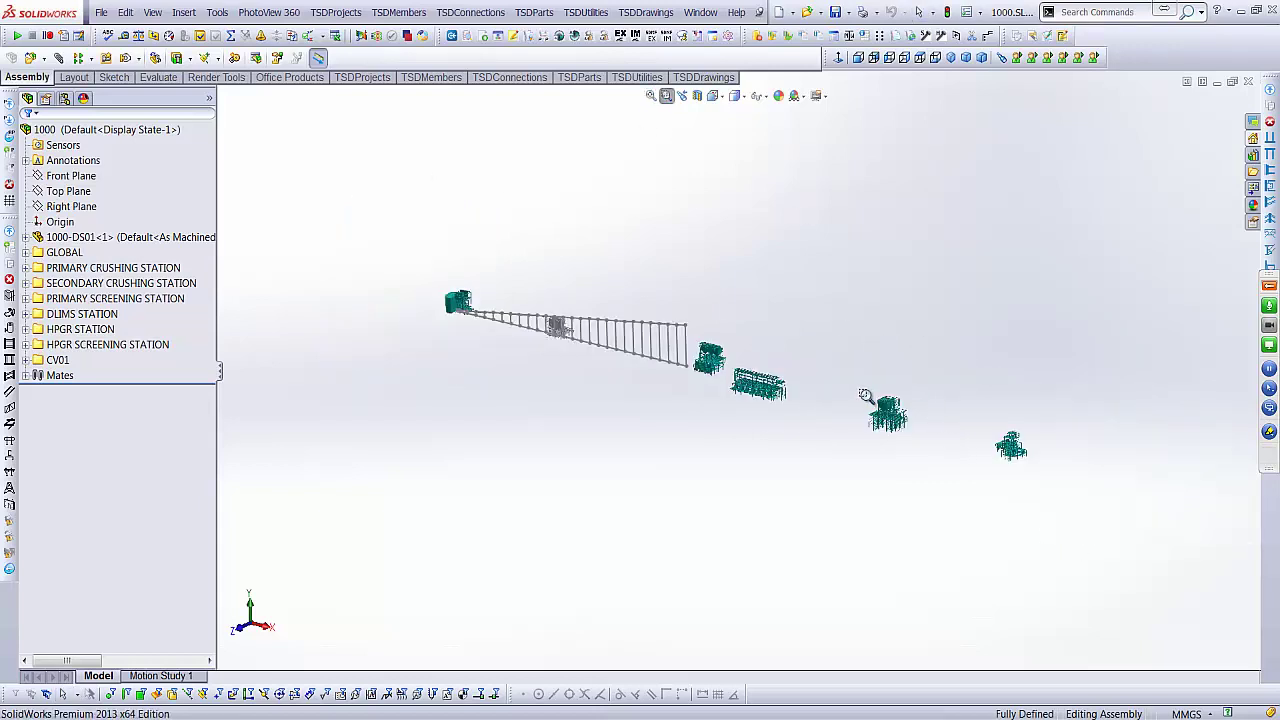
{"action": "left_click_drag", "start_coordinate": [923, 451], "coordinate": [923, 451]}
{"action": "scroll", "coordinate": [822, 362], "scroll_direction": "down", "scroll_amount": 2}
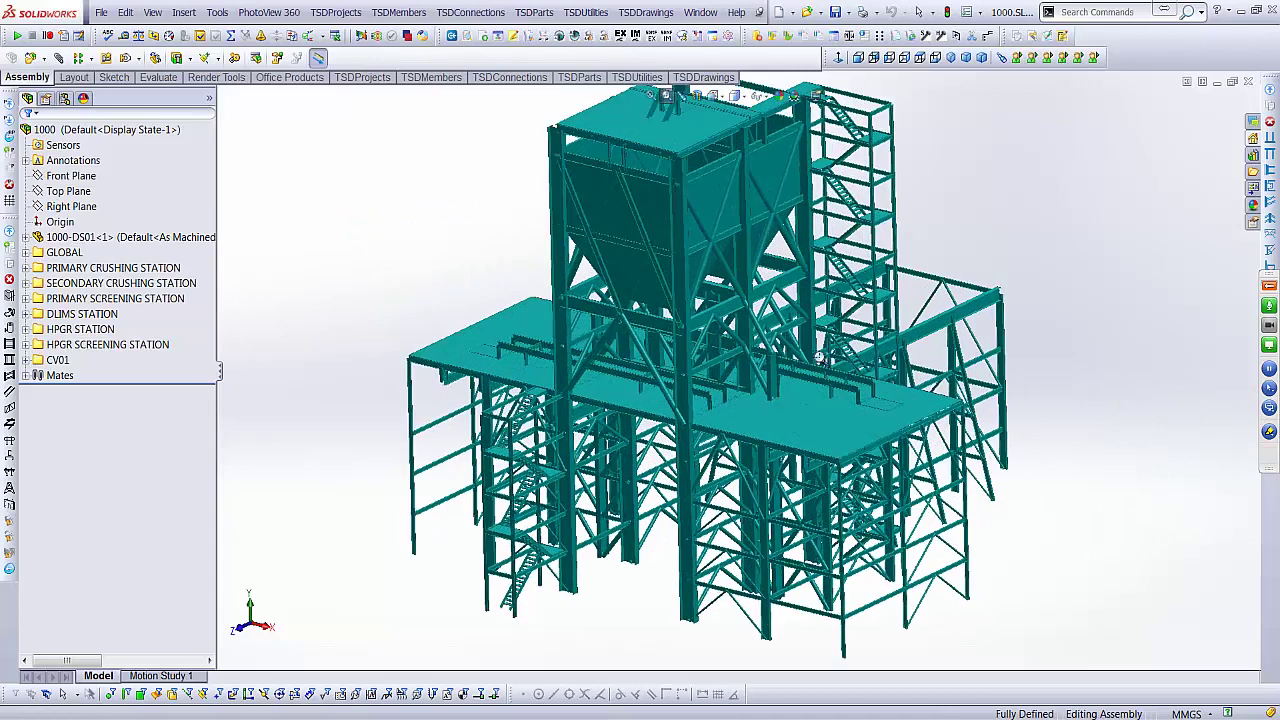
{"action": "right_click", "coordinate": [958, 236]}
{"action": "left_click", "coordinate": [975, 246]}
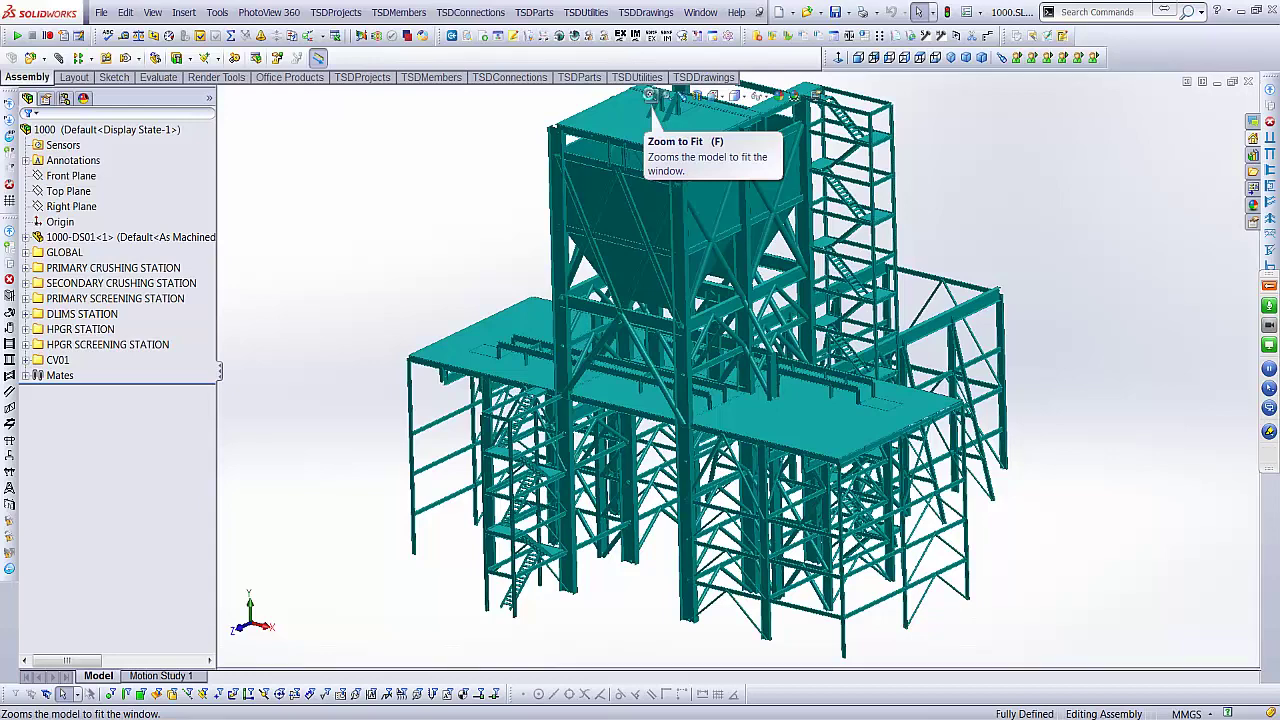
- Examine the grey station at the end of the conveyor and its relation to the layout sketch lines
{"action": "left_click", "coordinate": [650, 97]}
{"action": "left_click", "coordinate": [666, 95]}
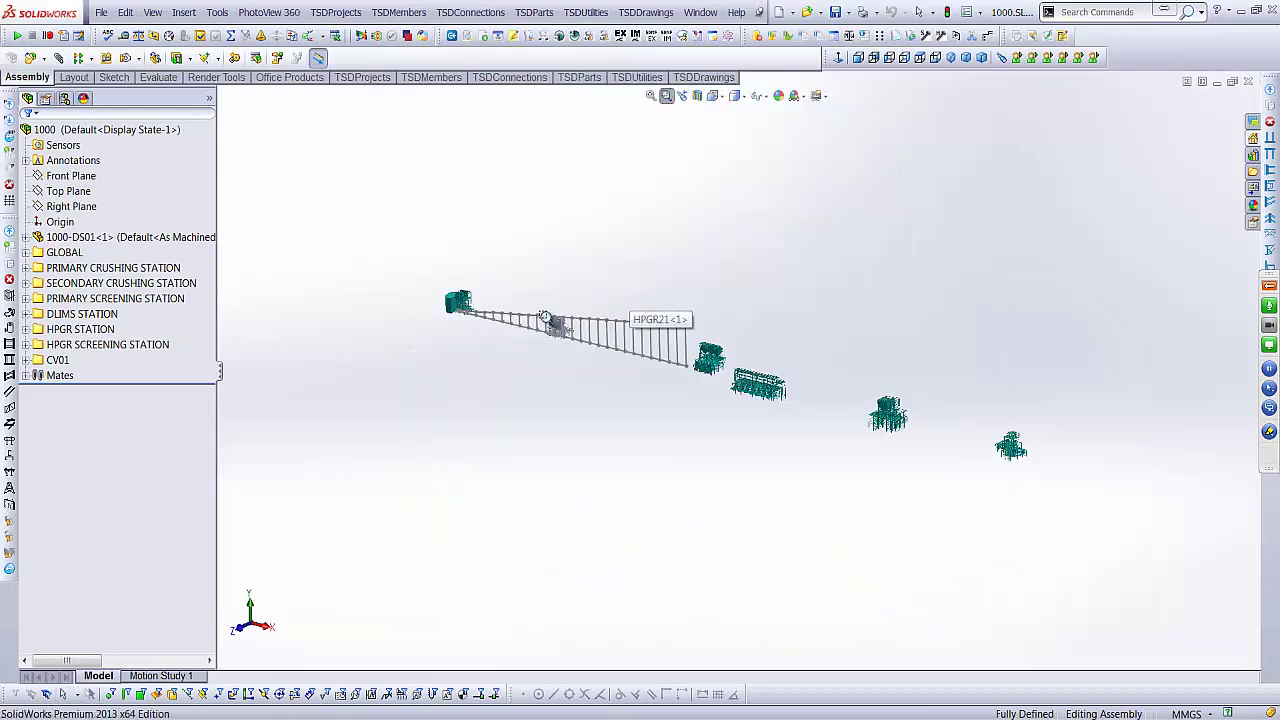
{"action": "left_click_drag", "start_coordinate": [540, 308], "coordinate": [584, 350]}
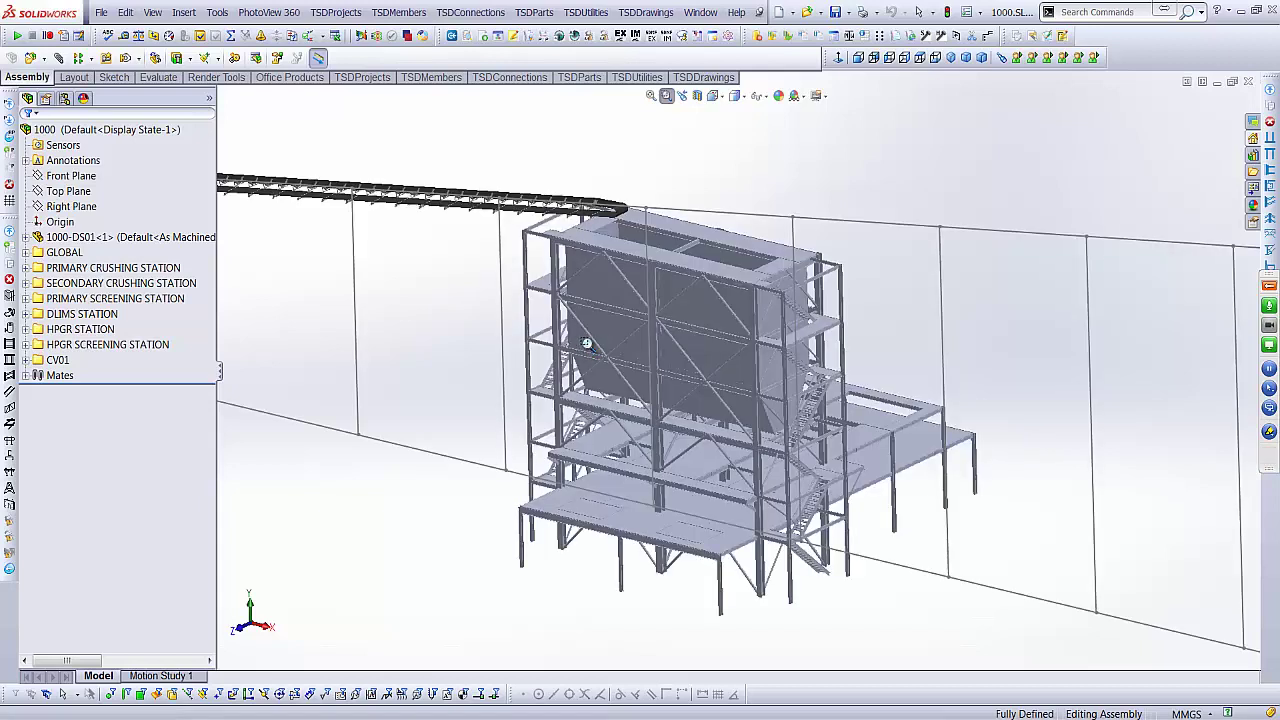
{"action": "key", "text": "Escape"}
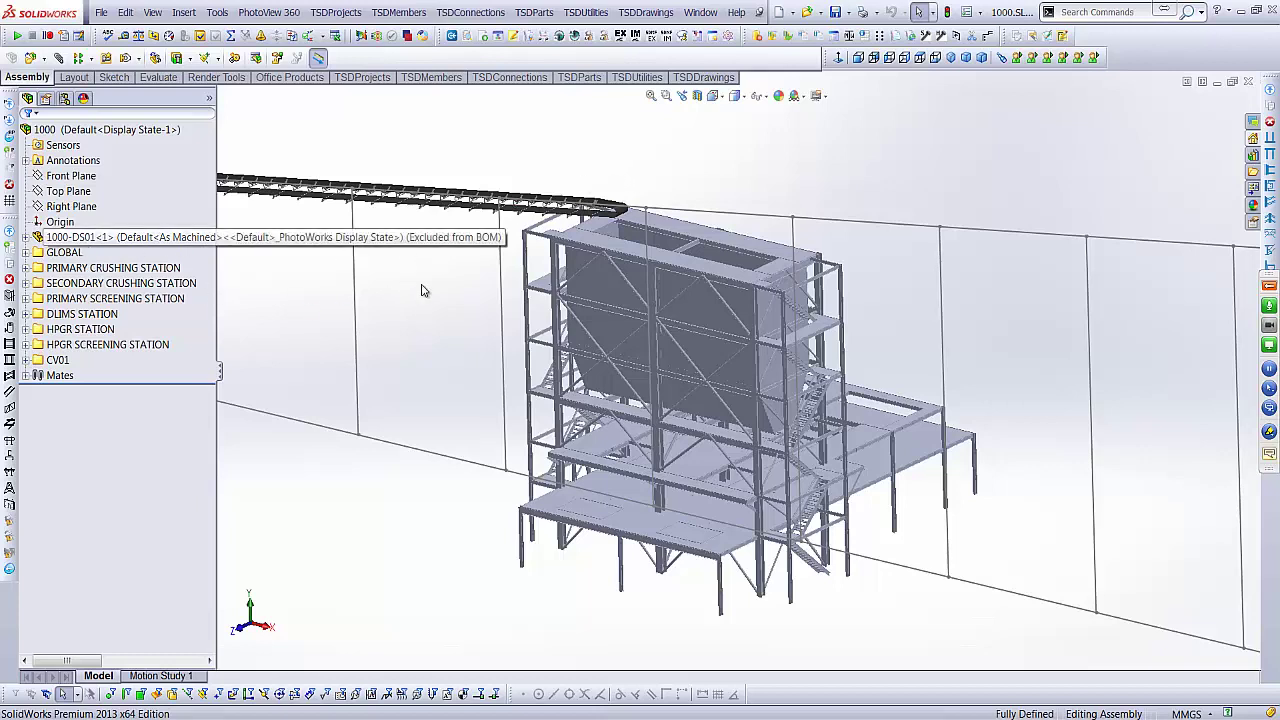
{"action": "scroll", "coordinate": [471, 409], "scroll_direction": "up", "scroll_amount": 2}
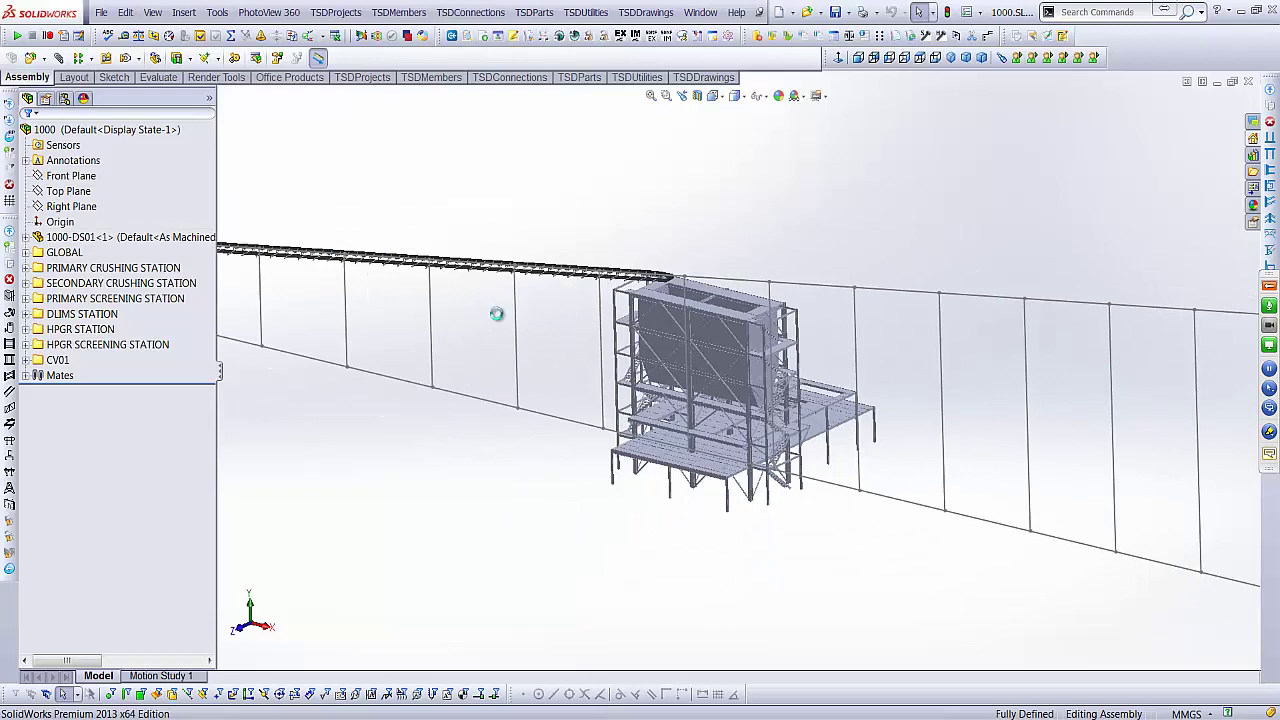
{"action": "scroll", "coordinate": [498, 317], "scroll_direction": "up", "scroll_amount": 1}
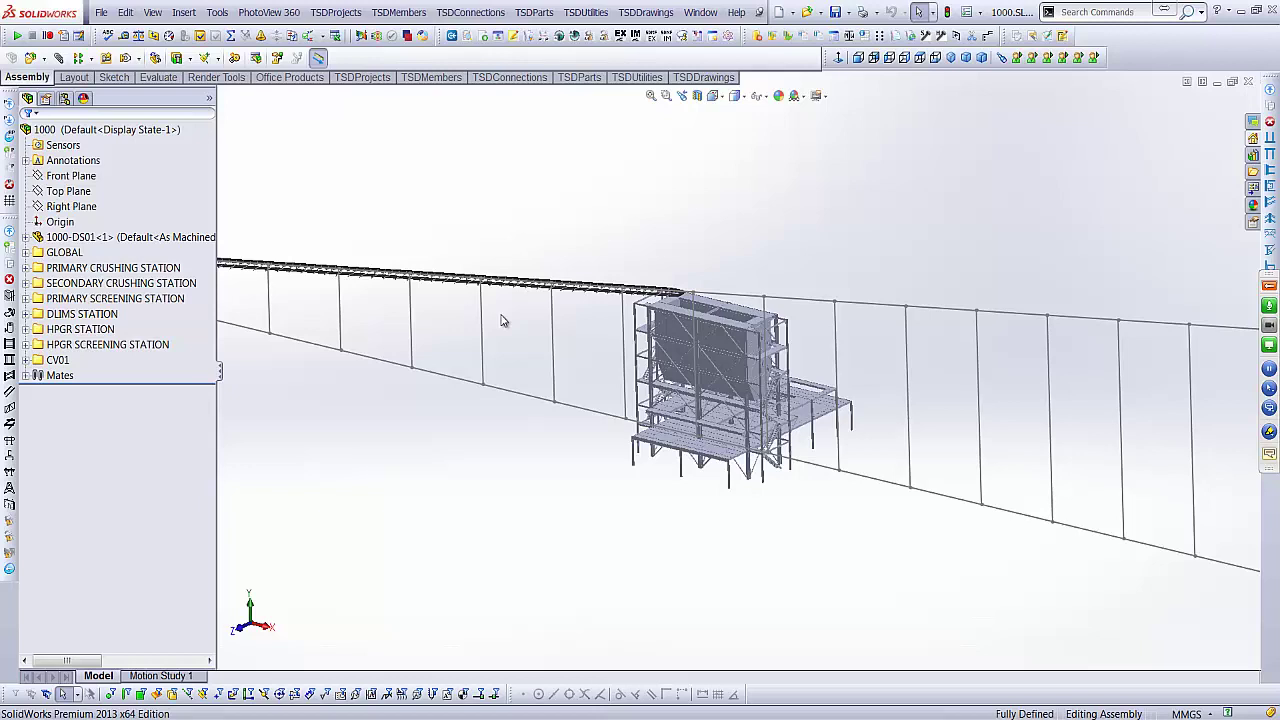
- Expand the component folders from GLOBAL through HPGR STATION to show their subassemblies
{"action": "left_click", "coordinate": [26, 253]}
{"action": "left_click", "coordinate": [26, 284]}
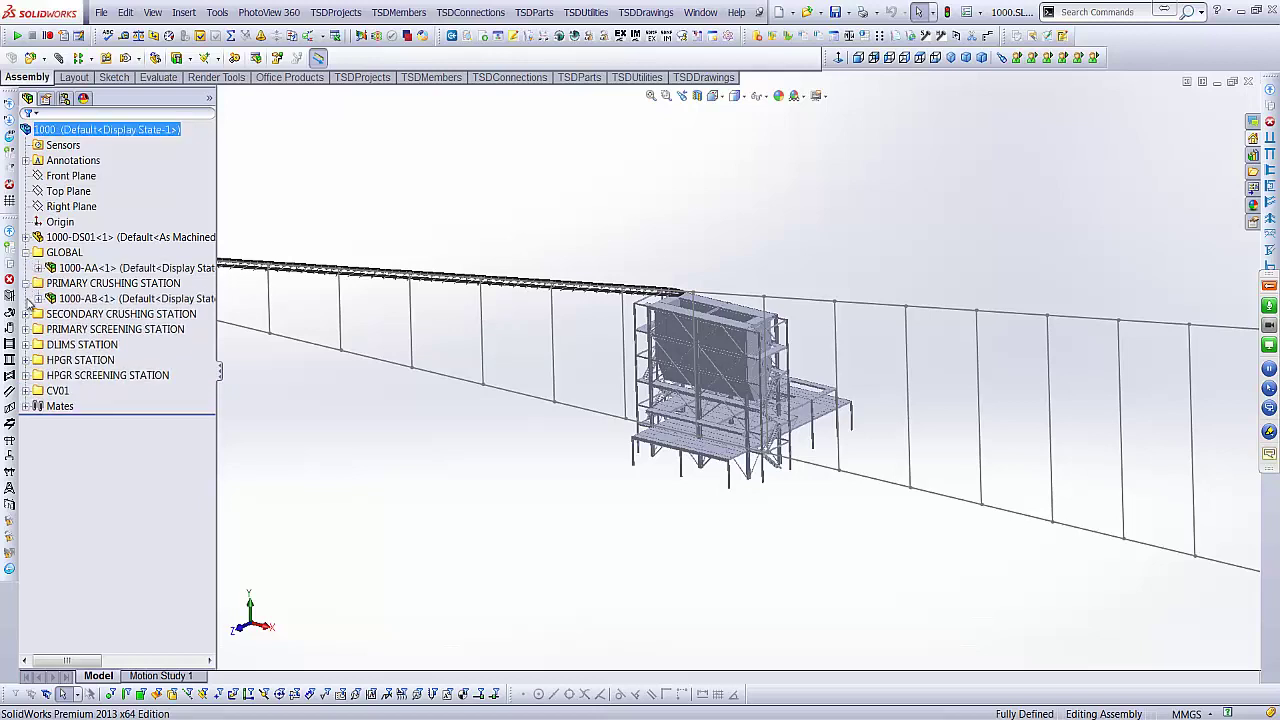
{"action": "left_click", "coordinate": [26, 314]}
{"action": "left_click", "coordinate": [26, 345]}
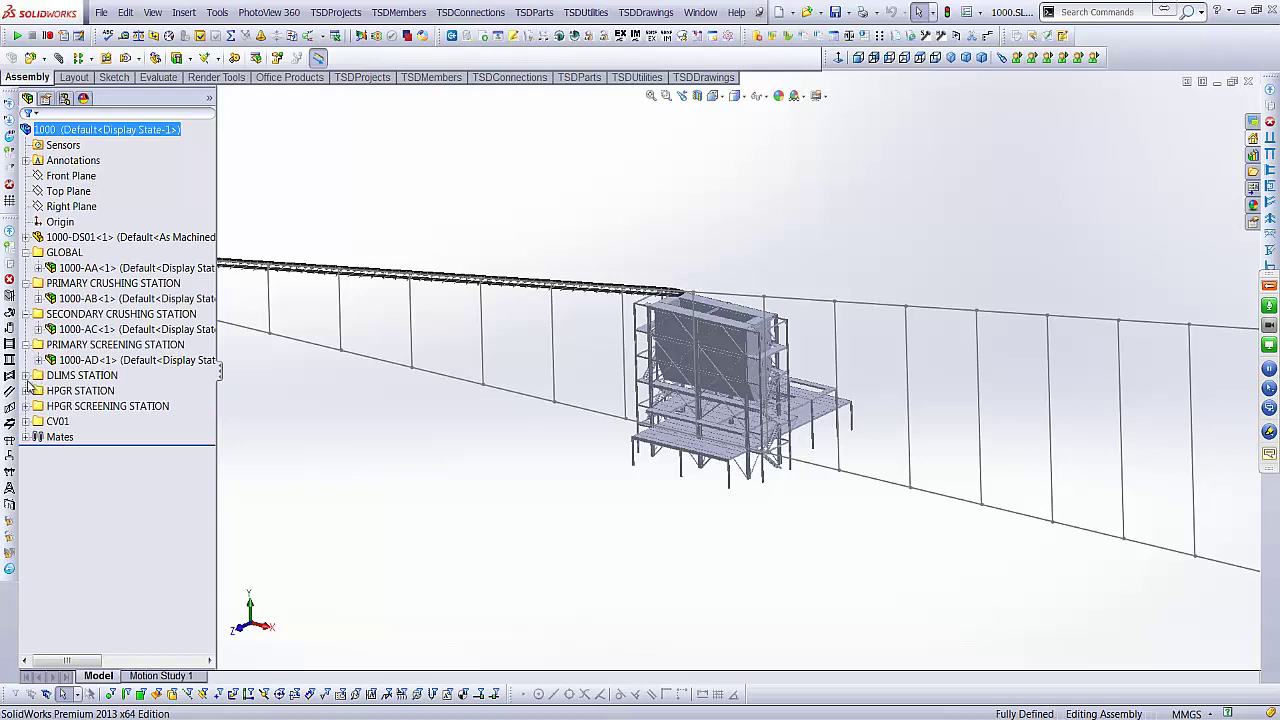
{"action": "left_click", "coordinate": [26, 376]}
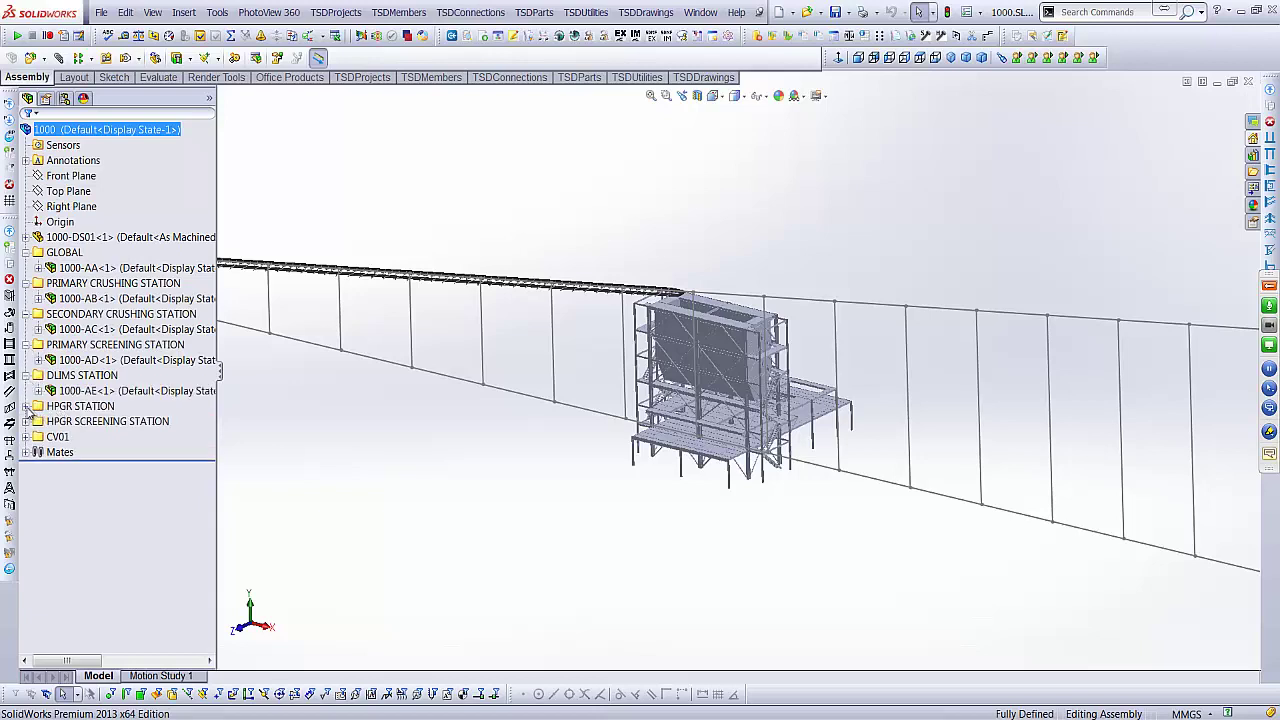
{"action": "left_click", "coordinate": [26, 406]}
- Highlight subassemblies 1000-AA, 1000-AB and 1000-AC and the master sketch part 1000-DS01 in the component tree, and clear the selection
{"action": "left_click", "coordinate": [103, 268]}
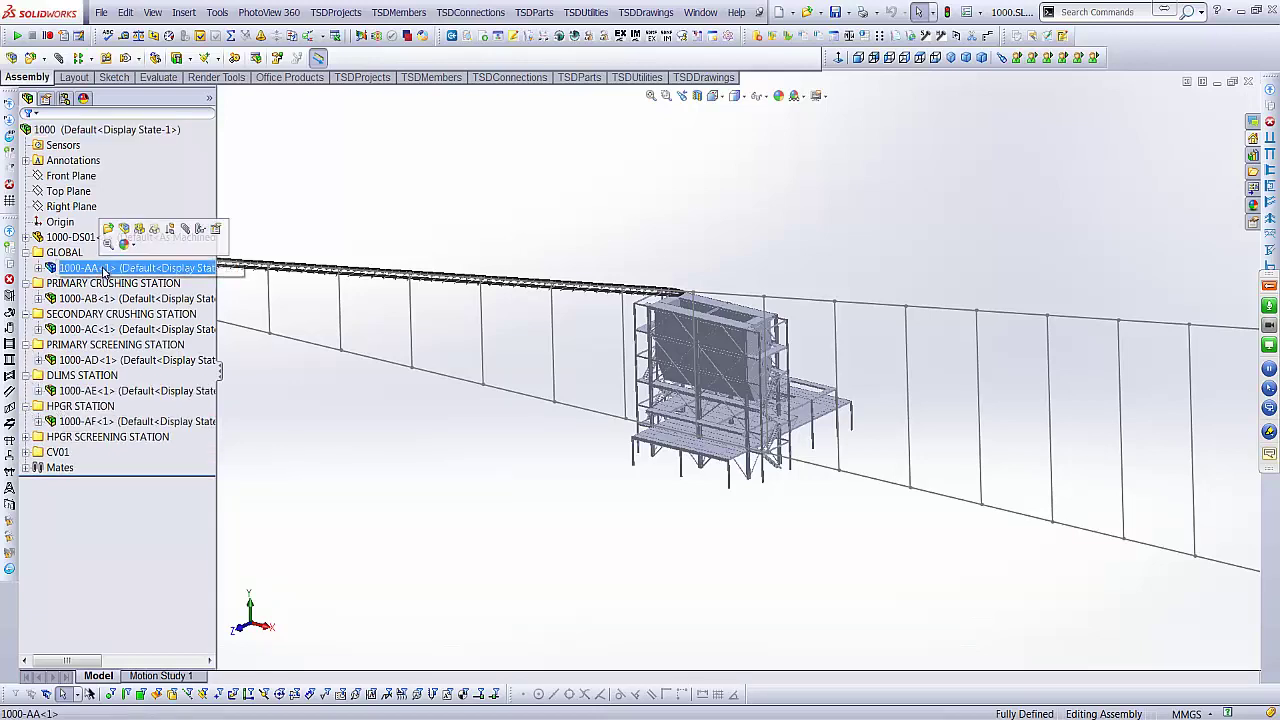
{"action": "left_click", "coordinate": [96, 299]}
{"action": "left_click", "coordinate": [96, 331]}
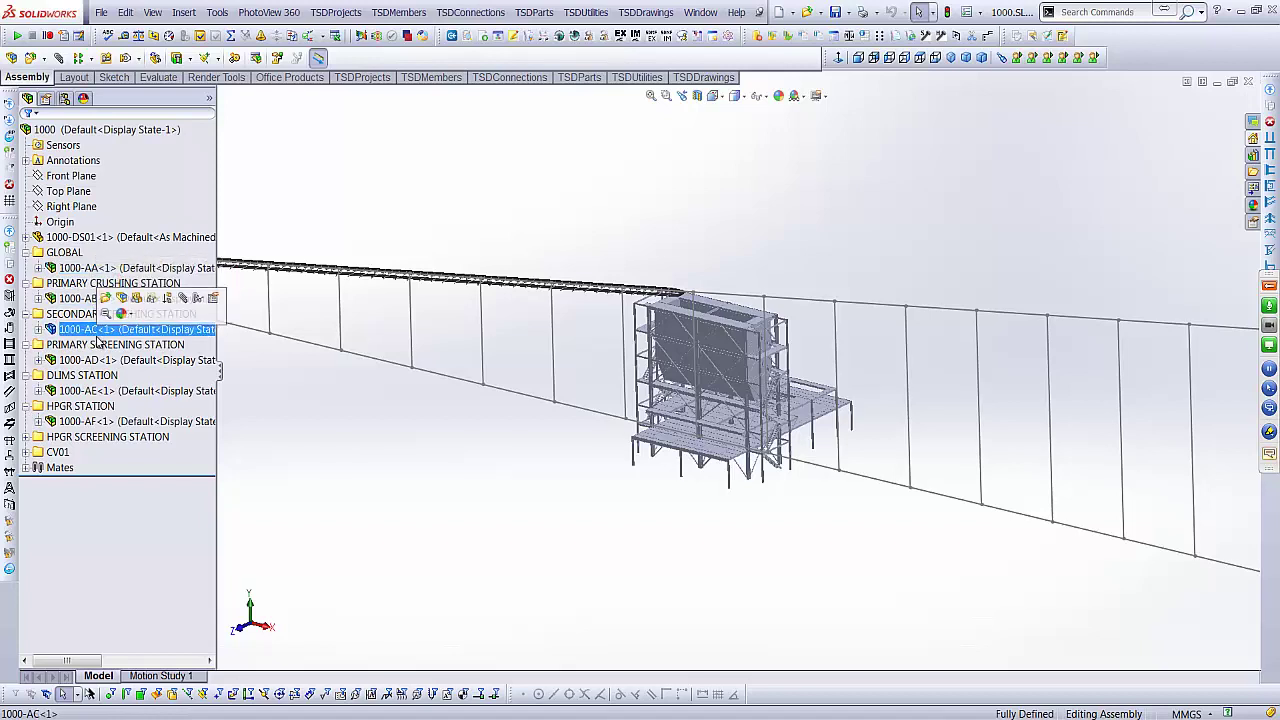
{"action": "left_click", "coordinate": [82, 239]}
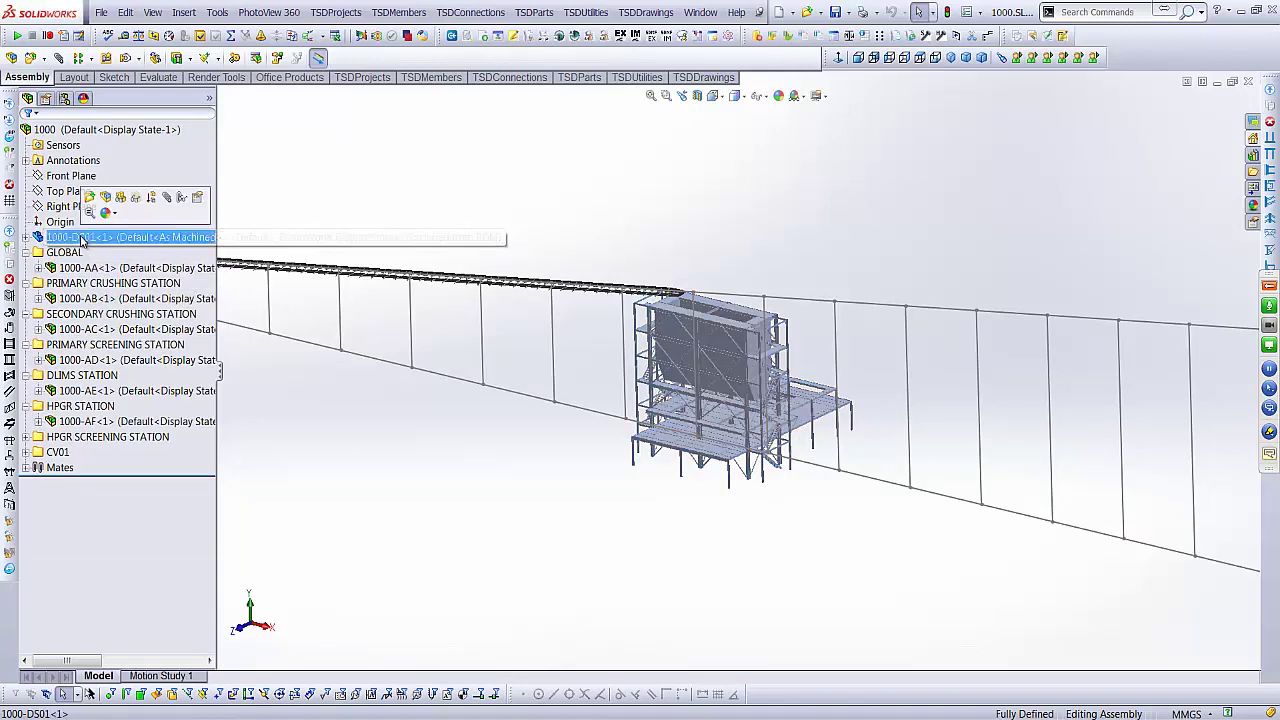
{"action": "left_click", "coordinate": [429, 203]}
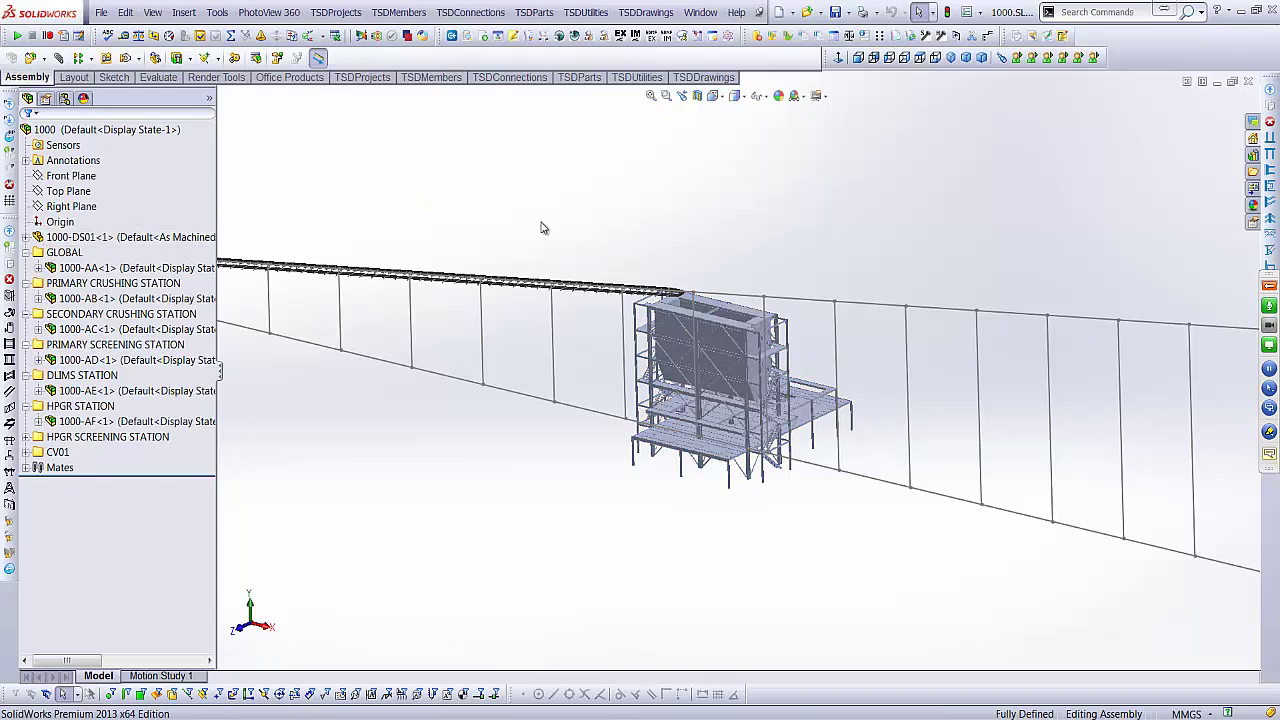
- Open the 1000-AA subassembly to check its 1000-DS01 master sketch component, and close it
{"action": "scroll", "coordinate": [531, 222], "scroll_direction": "up", "scroll_amount": 3}
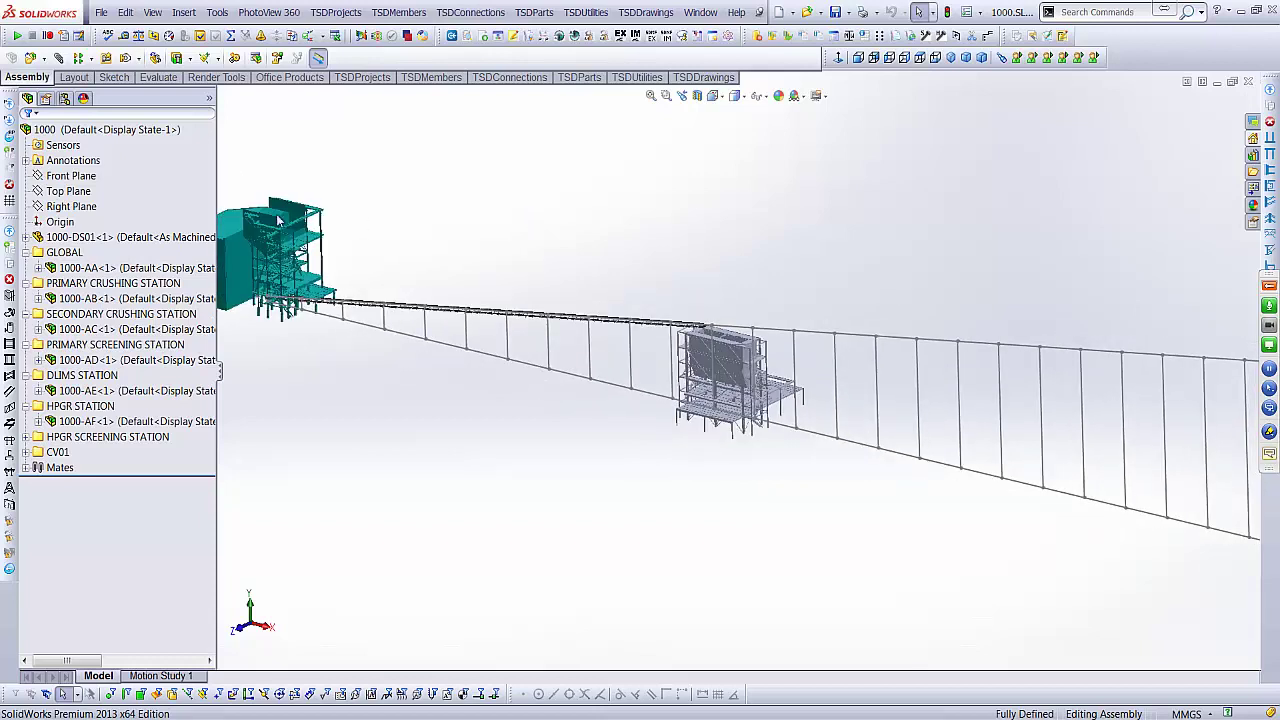
{"action": "right_click", "coordinate": [90, 268]}
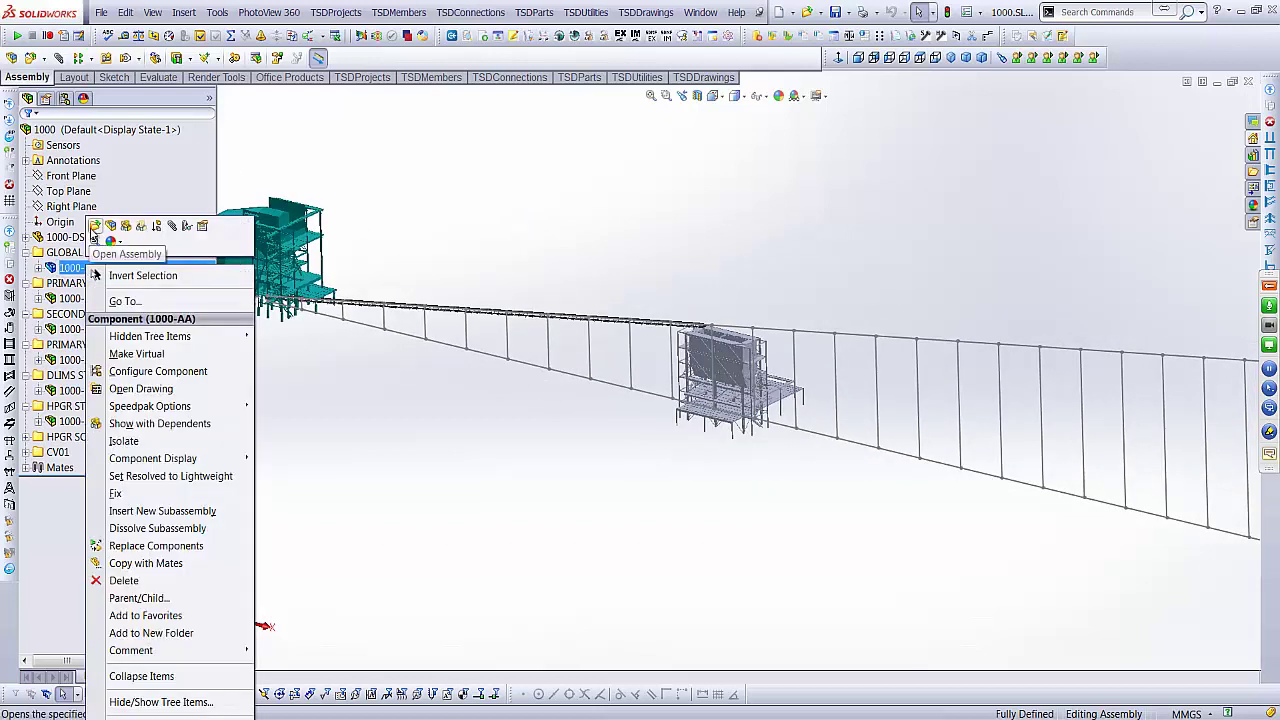
{"action": "left_click", "coordinate": [95, 226]}
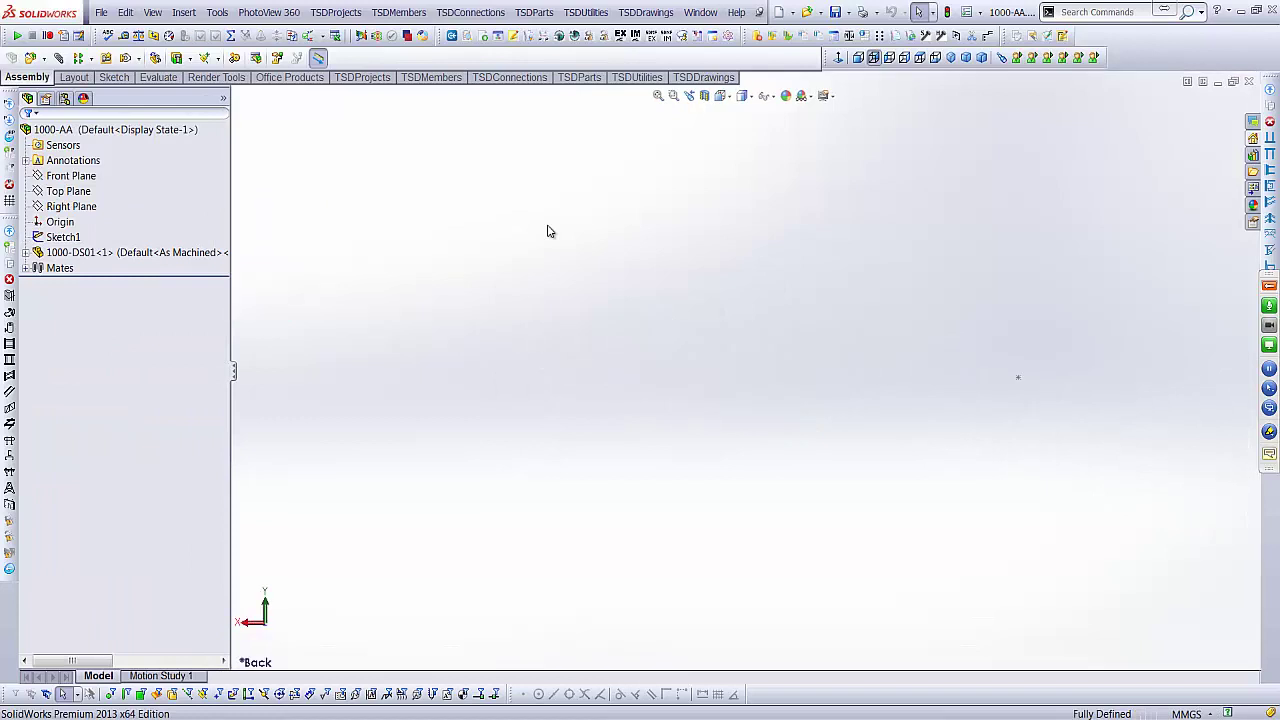
{"action": "left_click", "coordinate": [84, 254]}
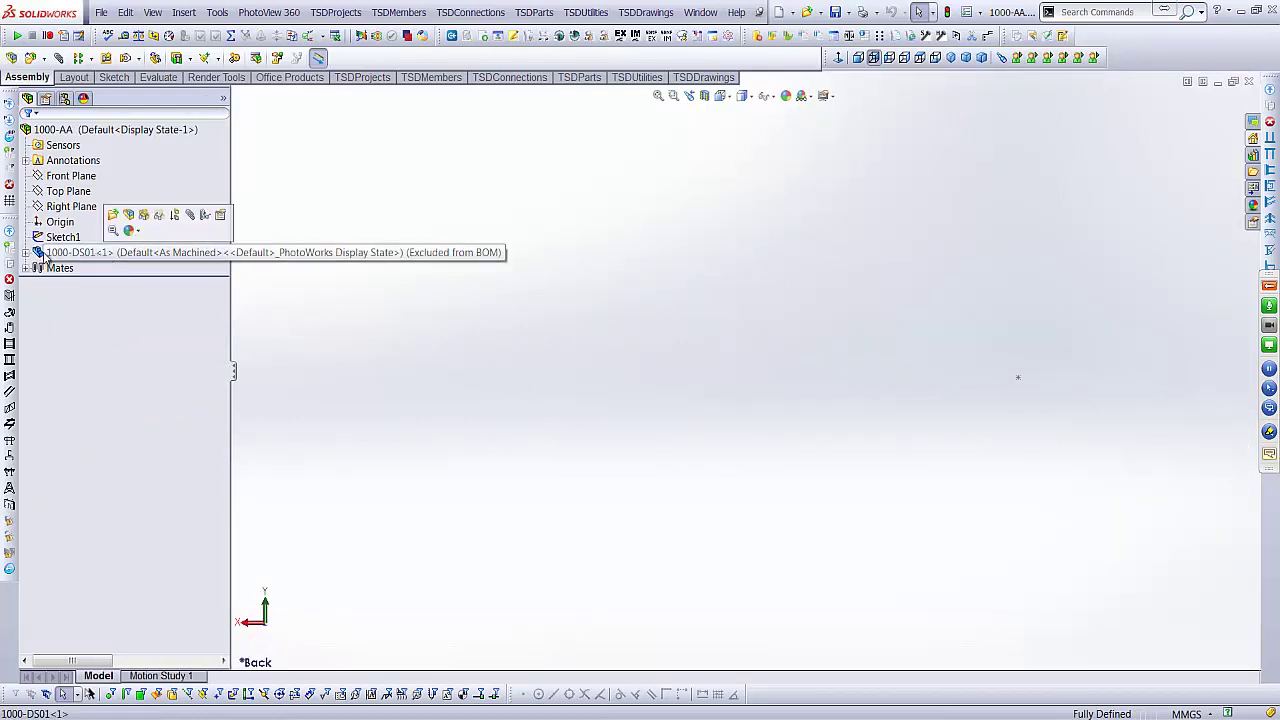
{"action": "left_click", "coordinate": [1248, 81]}
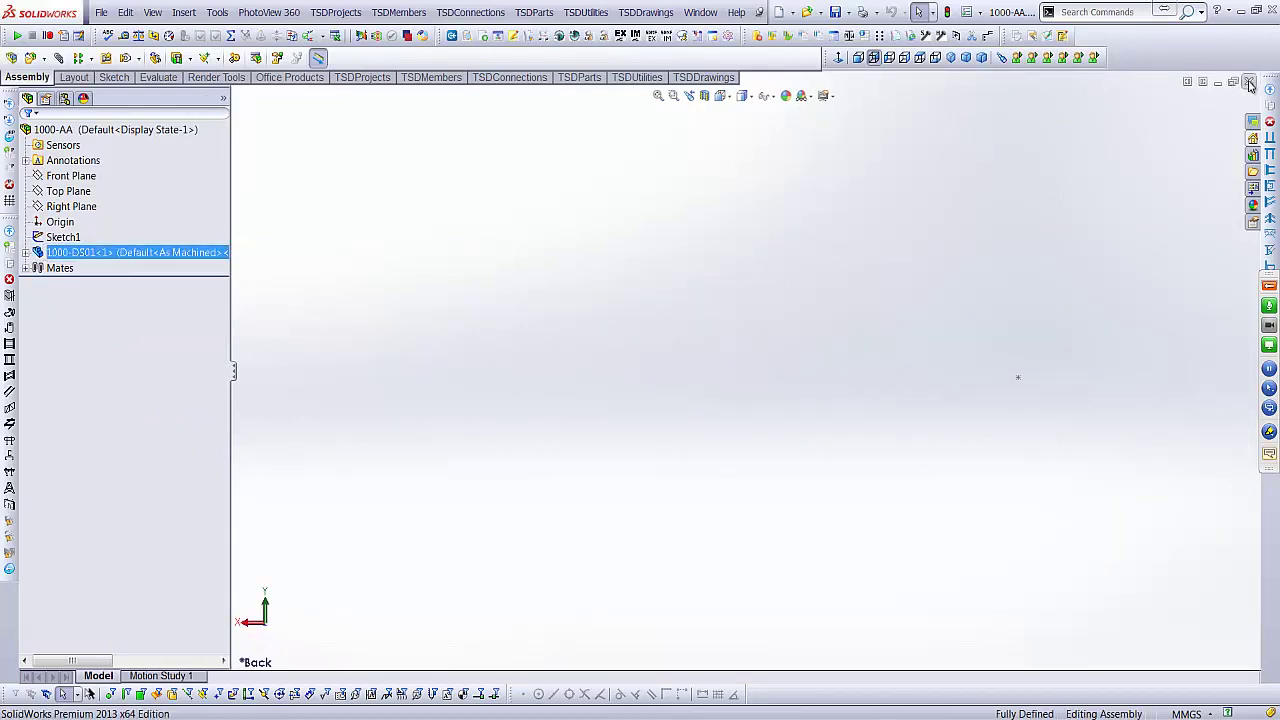
- Open the 1000-AB subassembly on its own and expand its 1000-DS01 master sketch component
{"action": "right_click", "coordinate": [88, 298]}
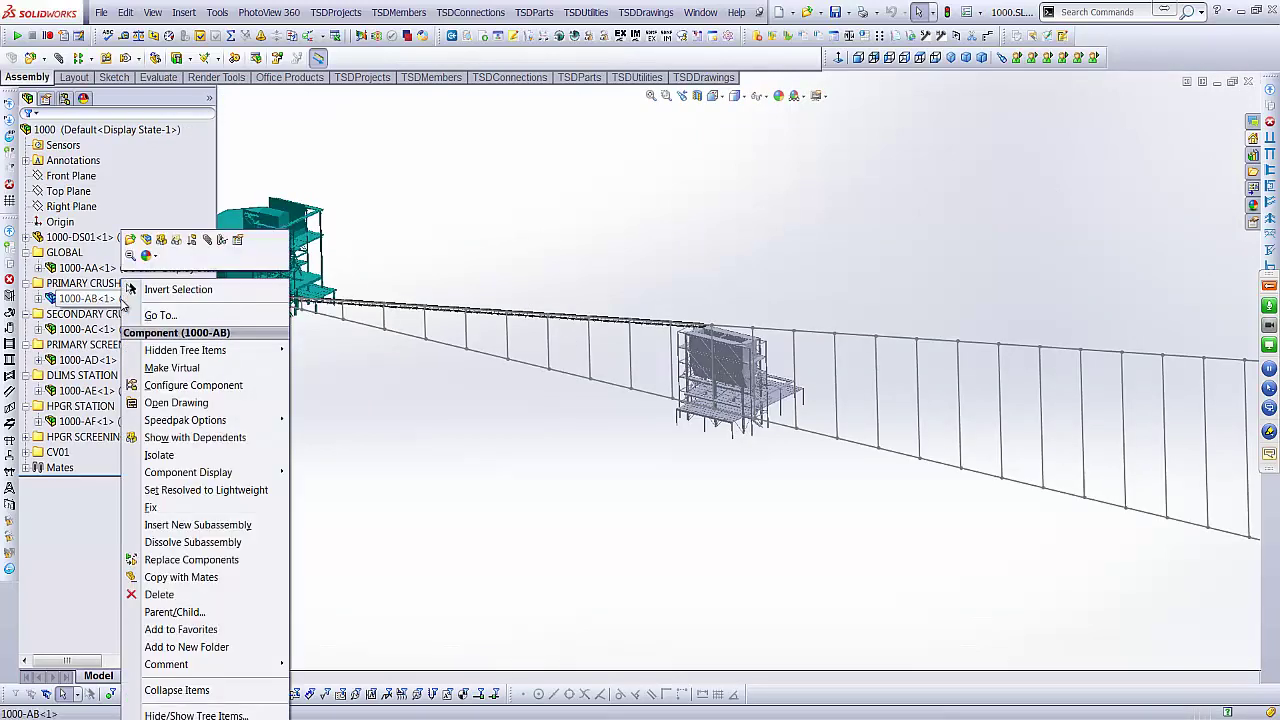
{"action": "left_click", "coordinate": [130, 241]}
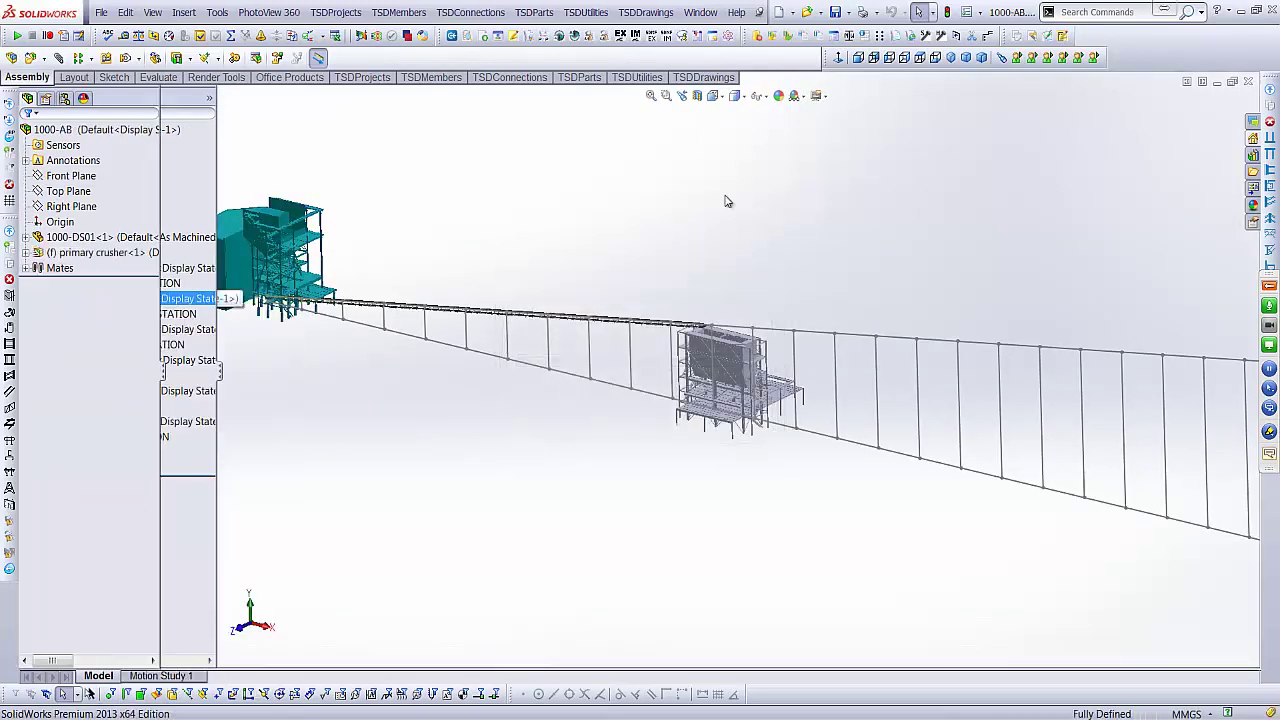
{"action": "left_click", "coordinate": [88, 238]}
{"action": "left_click", "coordinate": [25, 238]}
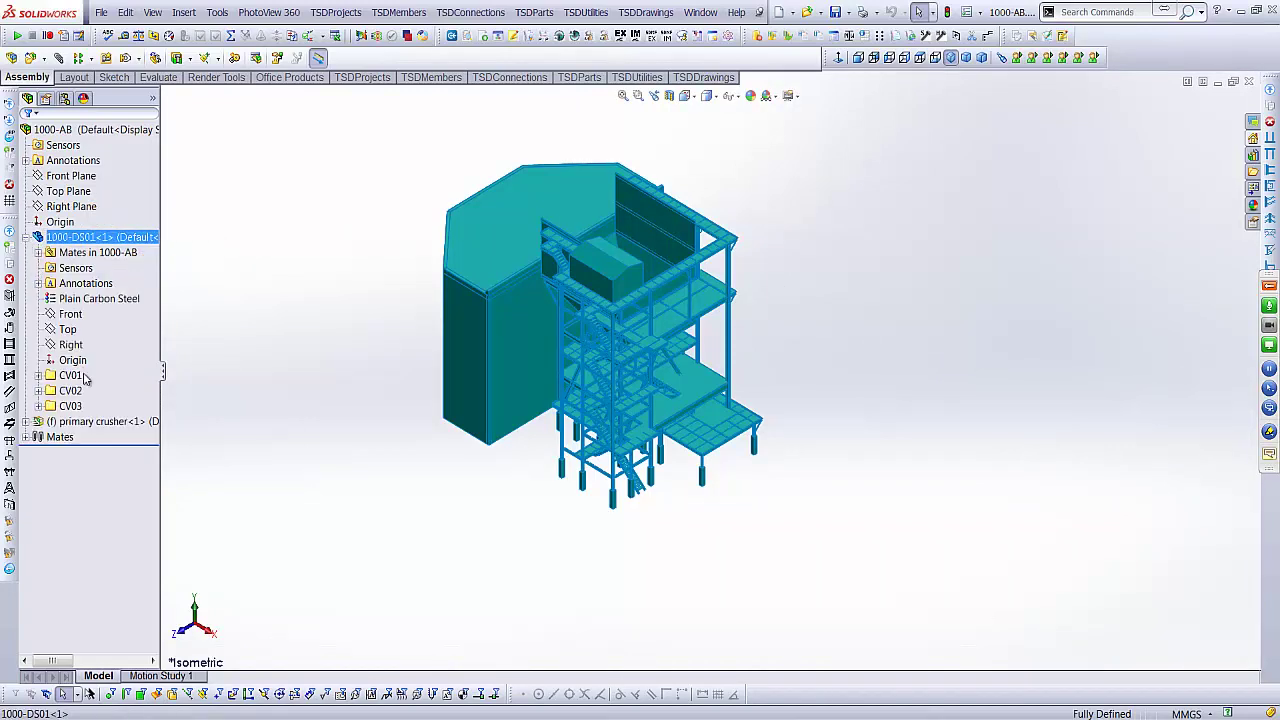
- Highlight the centreline, ground slope and profile sketches in the CV01 folder of 1000-DS01, and close the 1000-AB subassembly
{"action": "left_click", "coordinate": [38, 376]}
{"action": "left_click", "coordinate": [100, 390]}
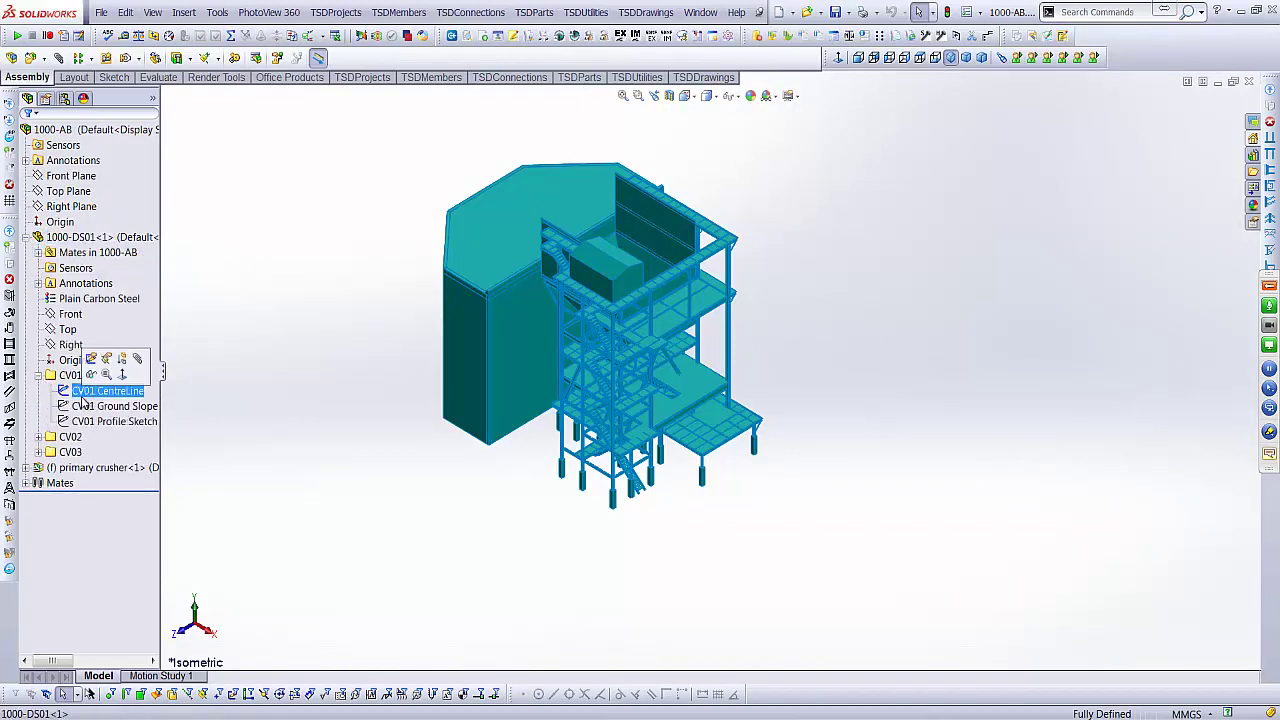
{"action": "left_click", "coordinate": [120, 406]}
{"action": "left_click", "coordinate": [121, 424]}
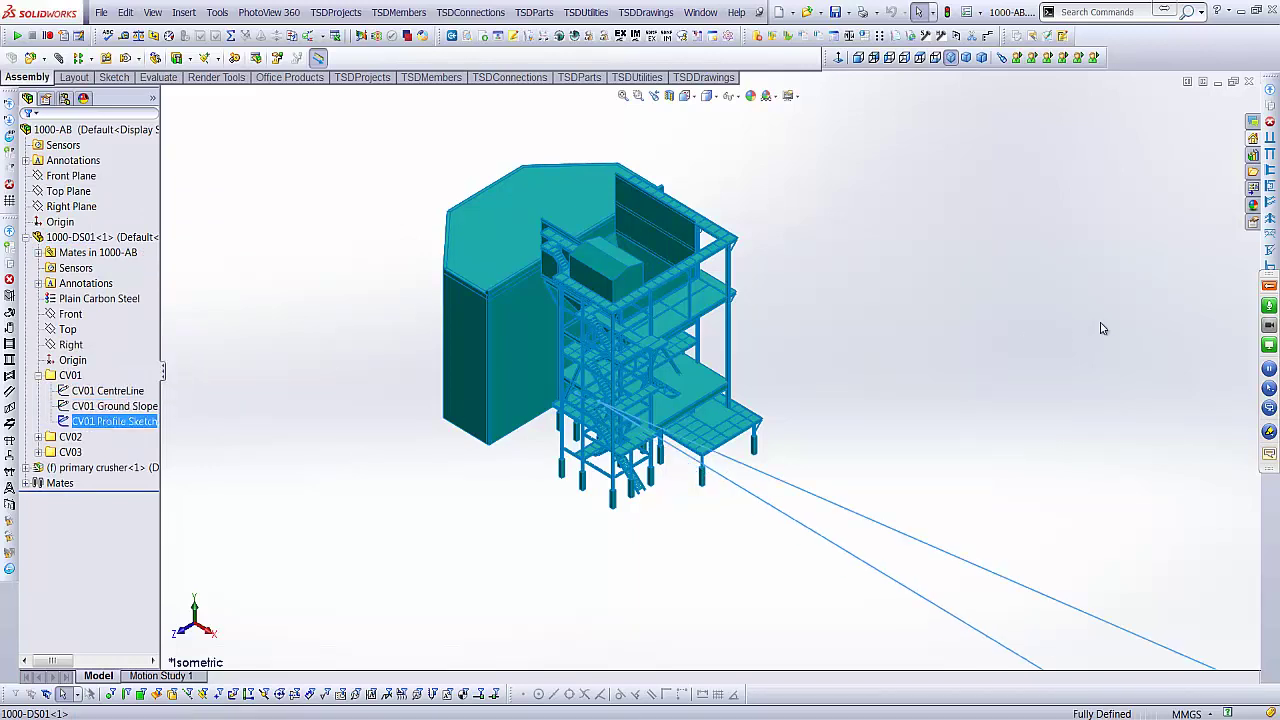
{"action": "left_click", "coordinate": [1088, 328]}
{"action": "scroll", "coordinate": [1195, 156], "scroll_direction": "up", "scroll_amount": 2}
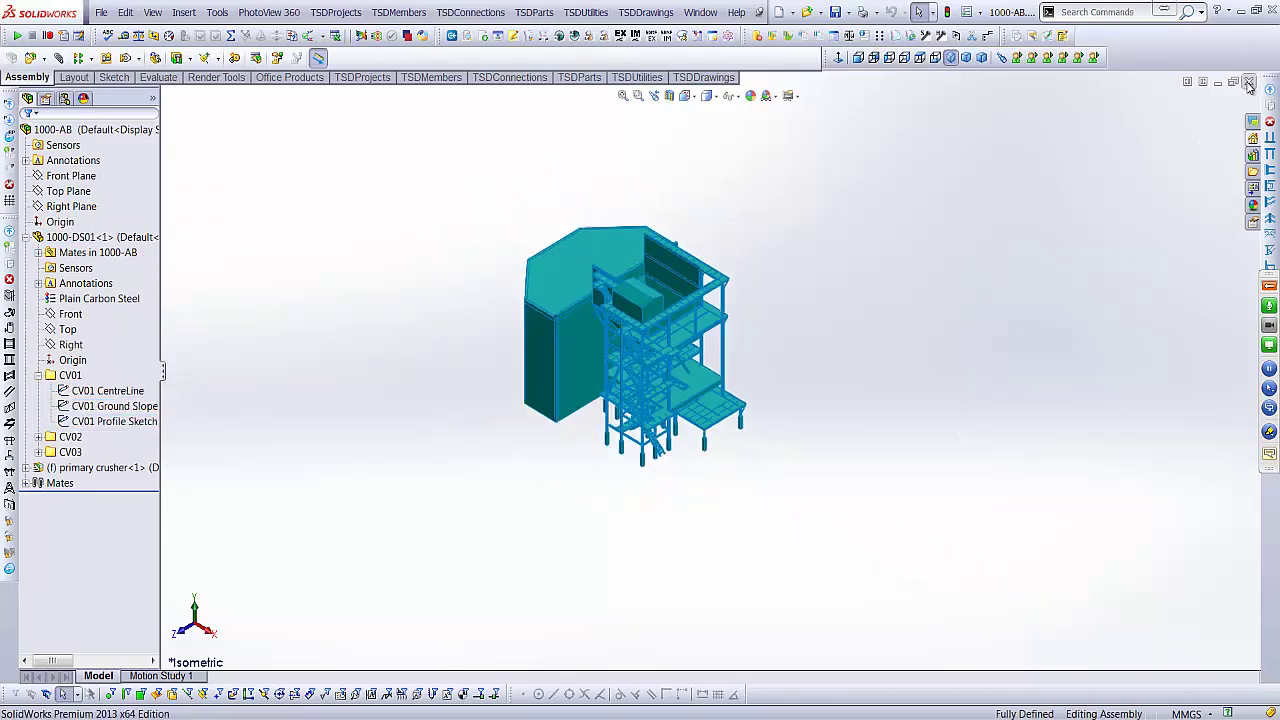
{"action": "left_click", "coordinate": [1248, 81]}
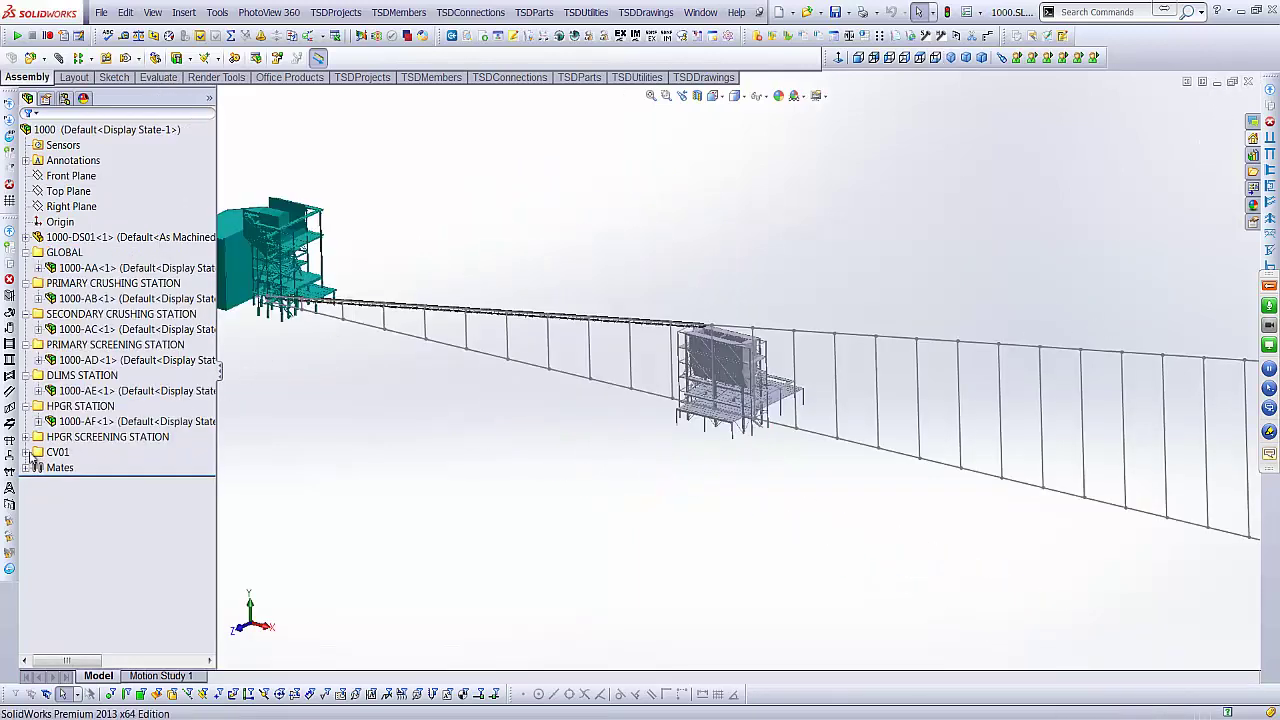
- Open the 1000-AH subassembly from the CV01 folder and highlight its 1000-DS01 and 1000-AHCP001 components
{"action": "left_click", "coordinate": [25, 452]}
{"action": "left_click", "coordinate": [100, 467]}
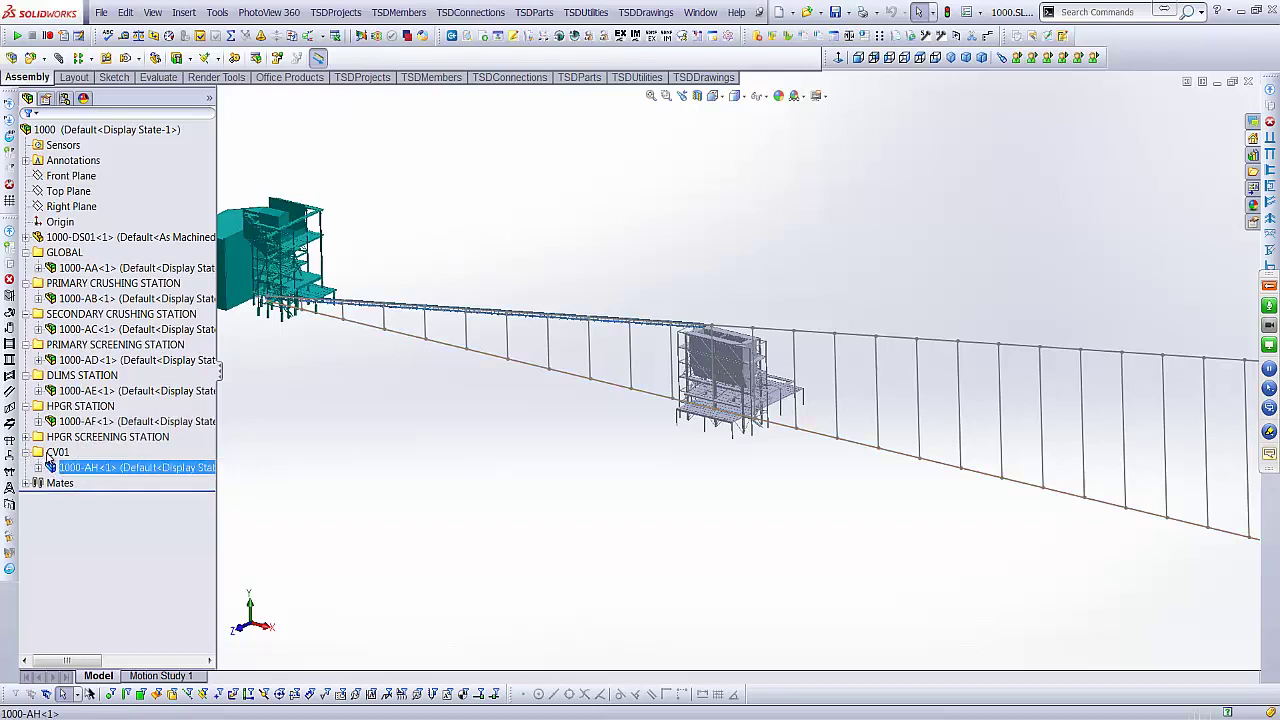
{"action": "right_click", "coordinate": [92, 472]}
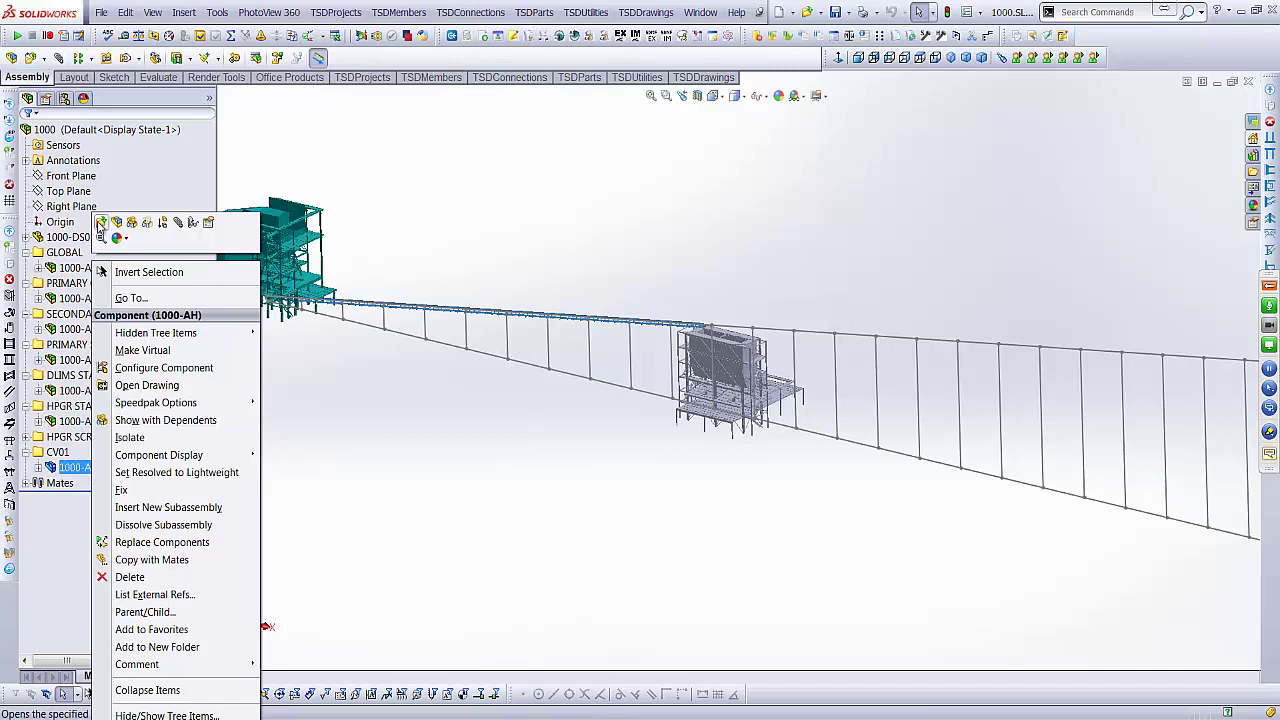
{"action": "left_click", "coordinate": [101, 220]}
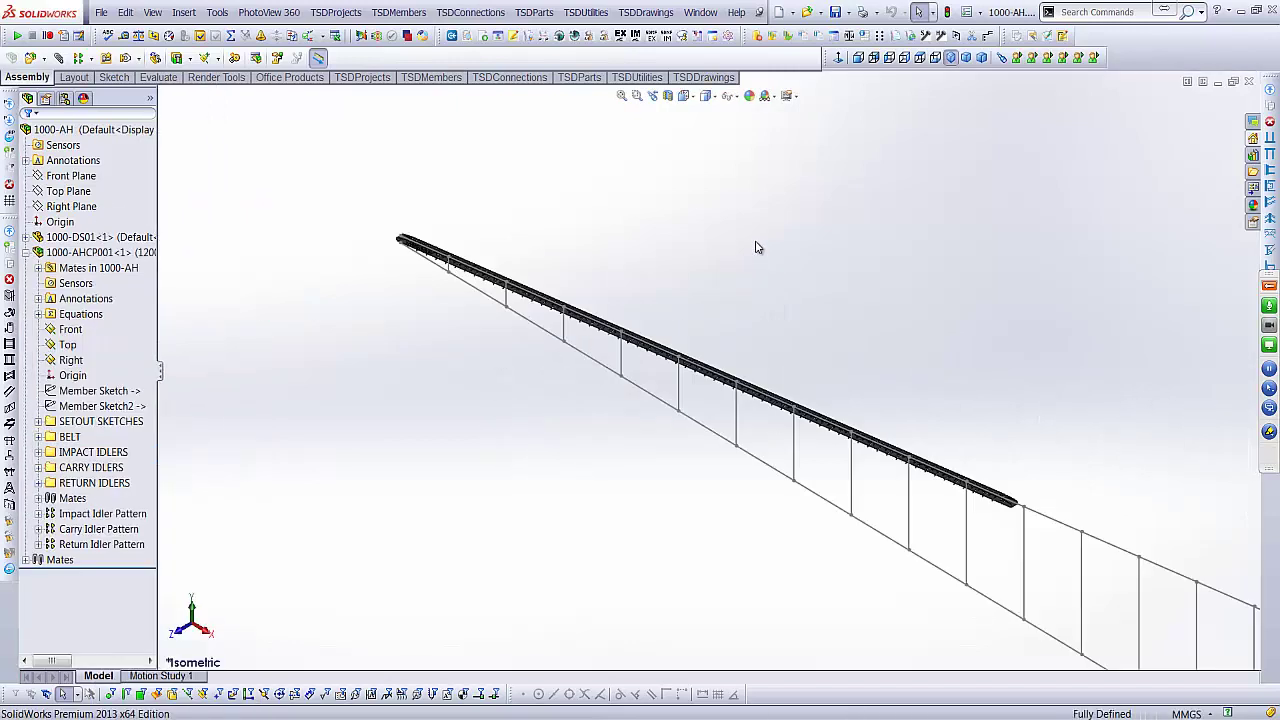
{"action": "left_click", "coordinate": [99, 240]}
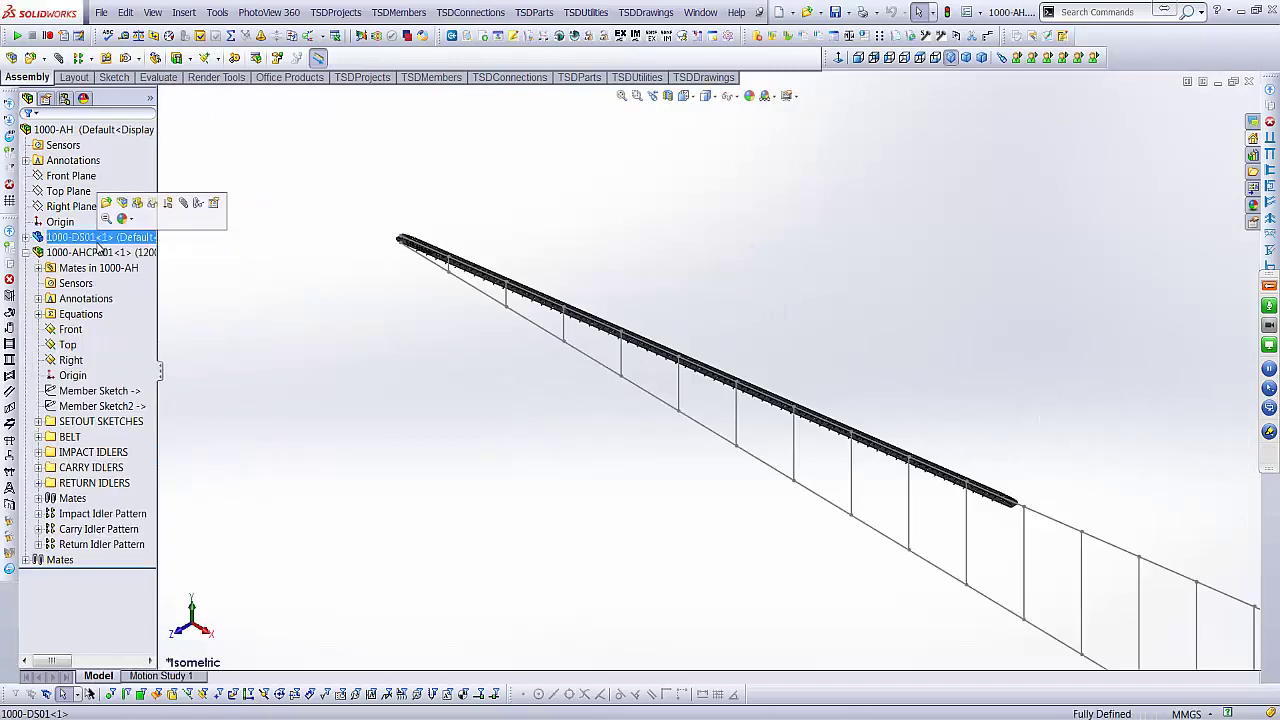
{"action": "left_click", "coordinate": [88, 253]}
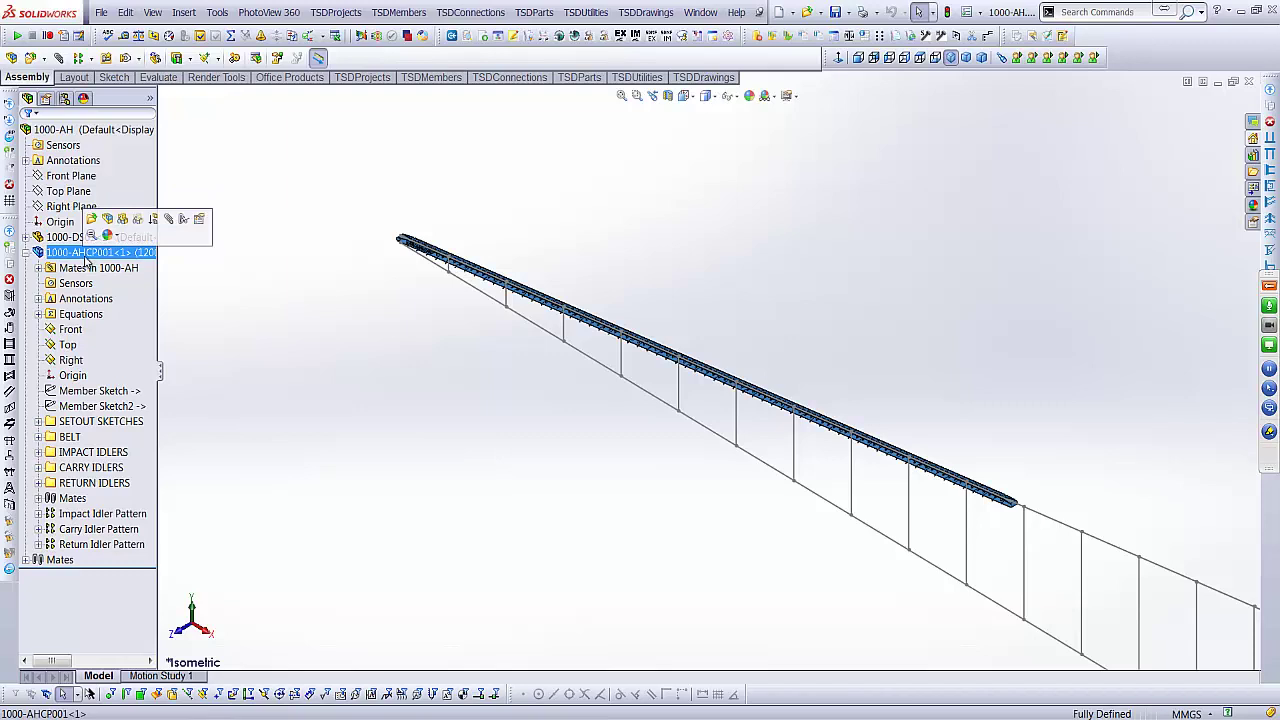
- Highlight Member Sketch and Member Sketch2 of 1000-AHCP001 to compare them with the conveyor geometry, and clear the selection
{"action": "left_click", "coordinate": [100, 391]}
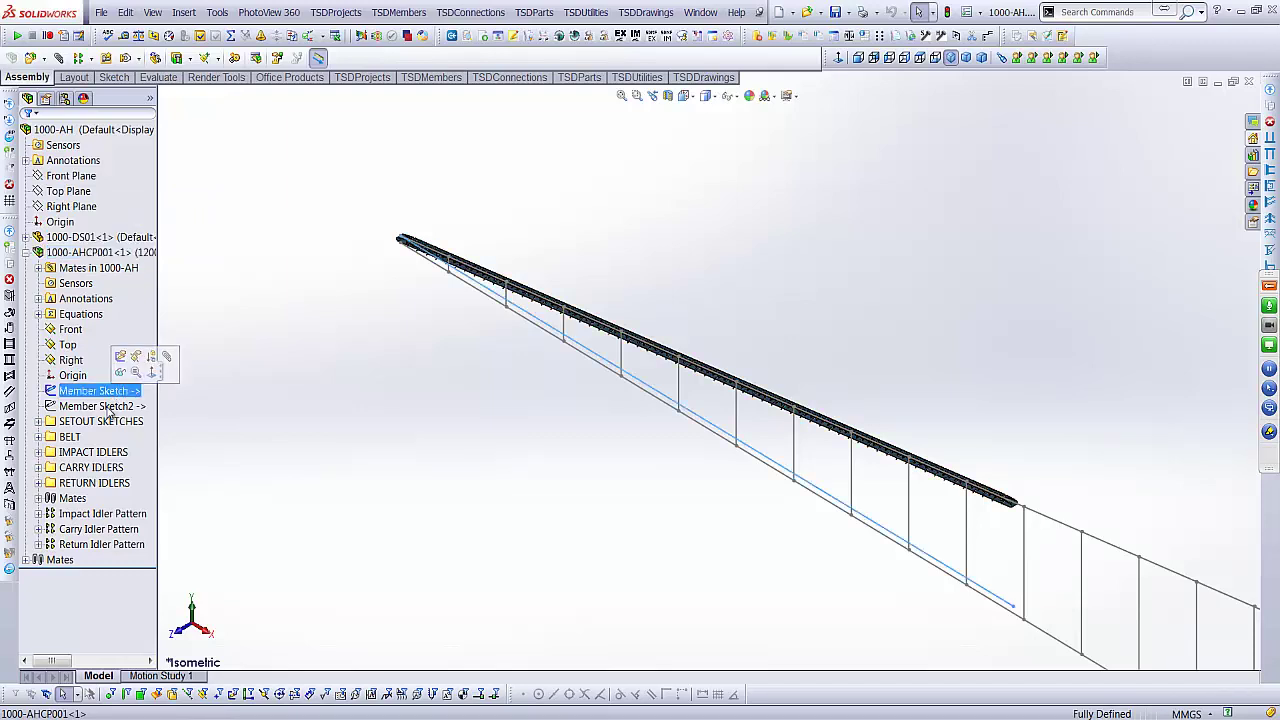
{"action": "left_click", "coordinate": [108, 408]}
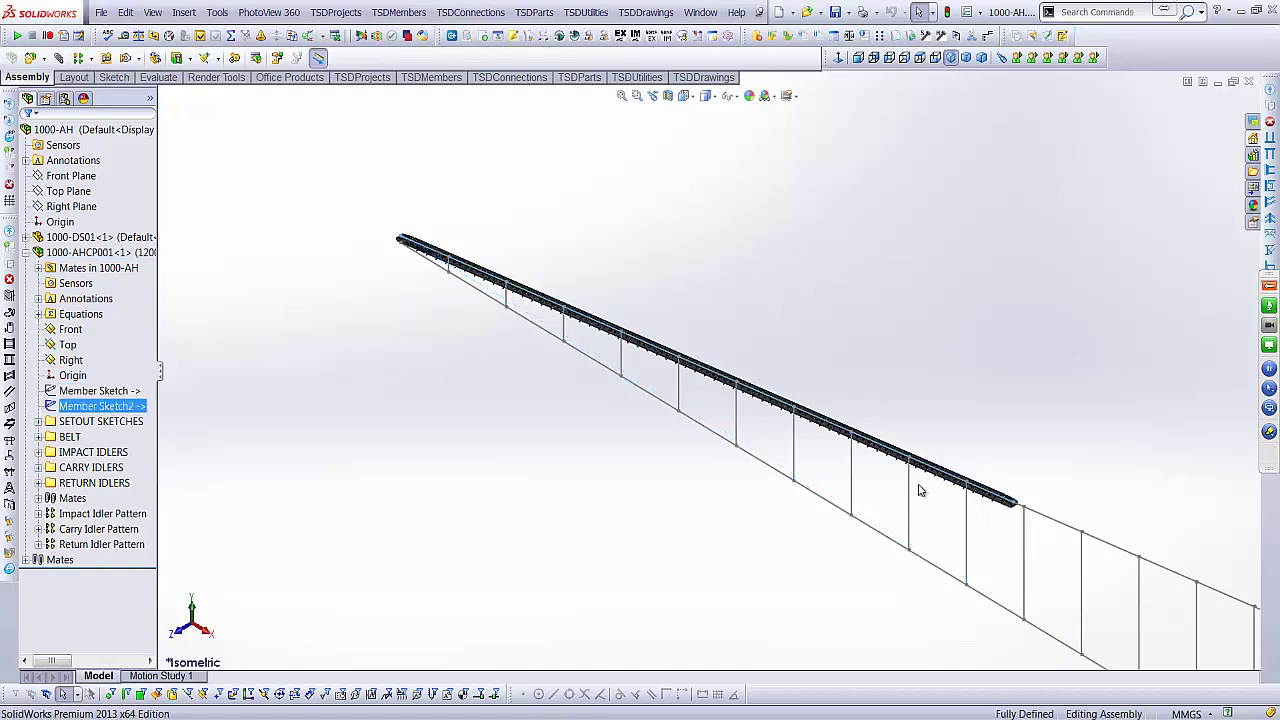
{"action": "left_click", "coordinate": [862, 444]}
{"action": "scroll", "coordinate": [855, 470], "scroll_direction": "down", "scroll_amount": 3}
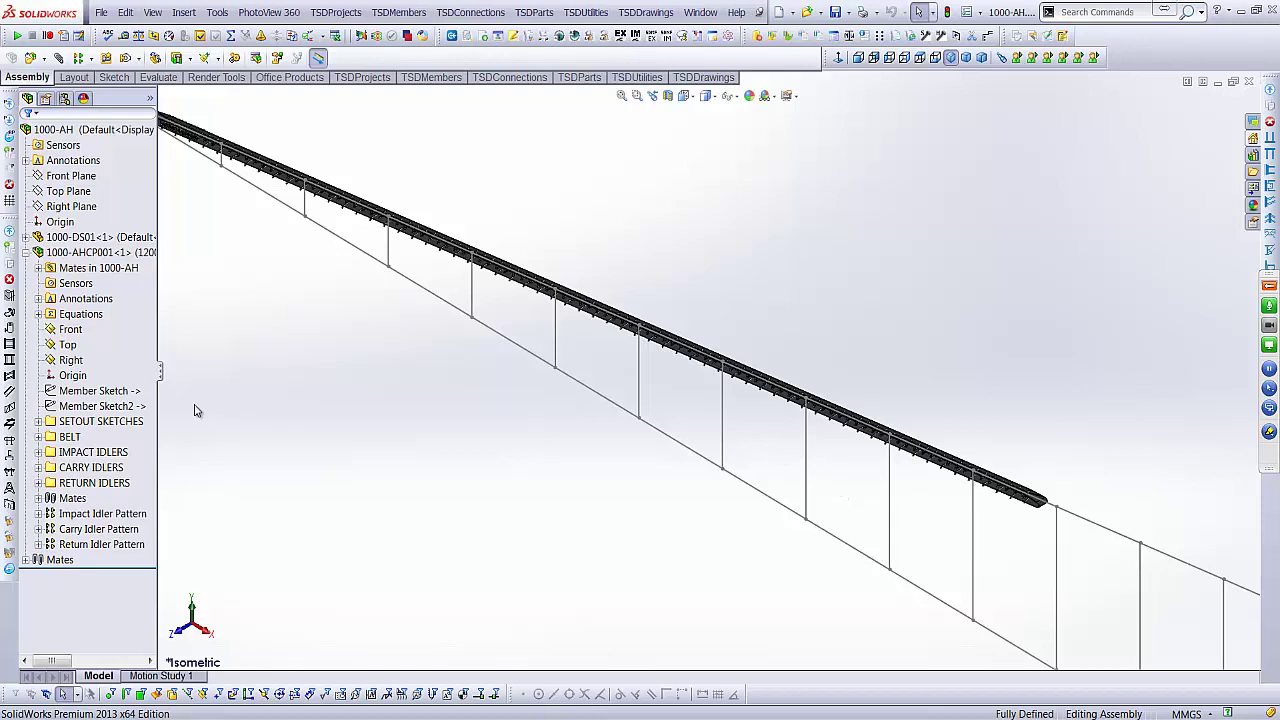
{"action": "left_click", "coordinate": [120, 391]}
{"action": "left_click", "coordinate": [105, 407]}
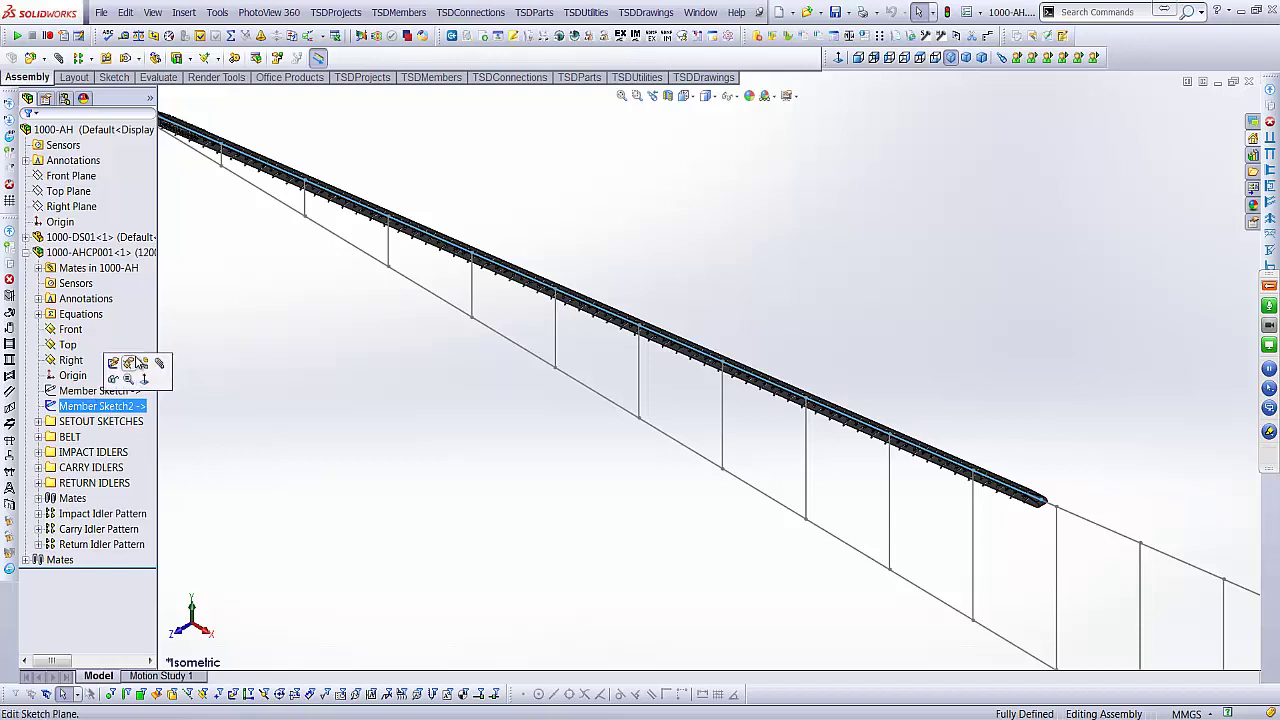
{"action": "left_click", "coordinate": [724, 266]}
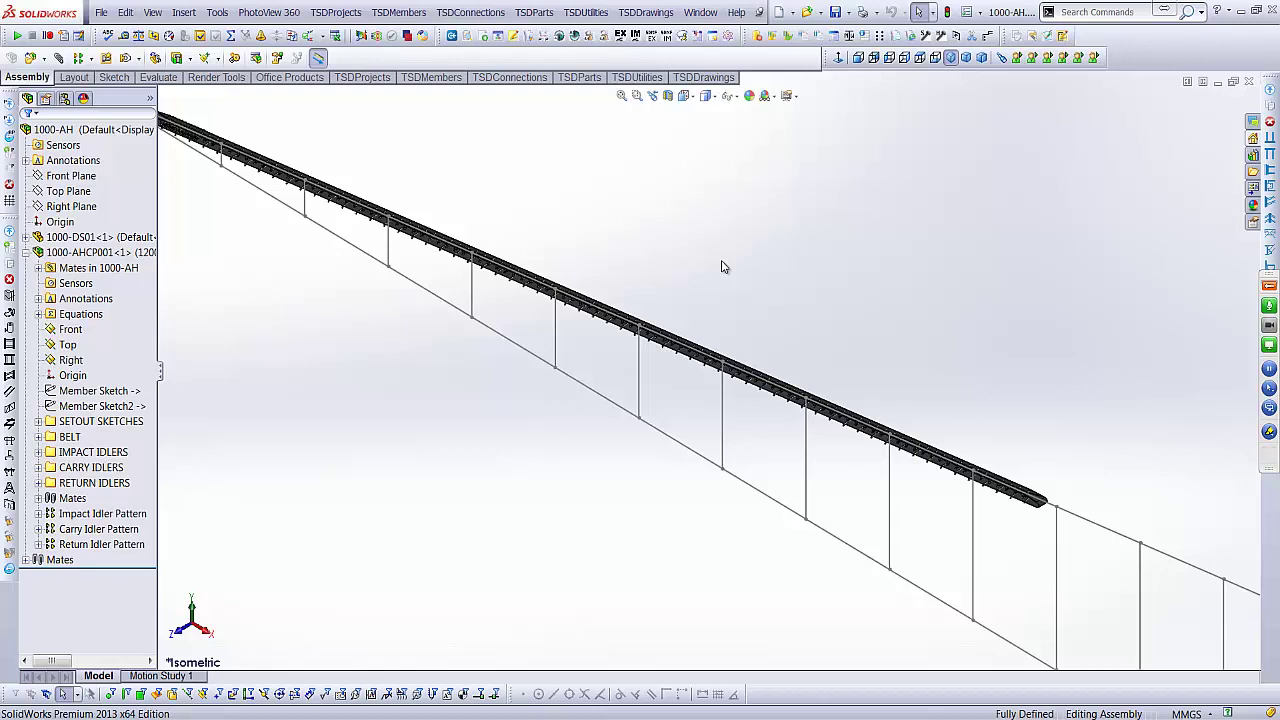
- Highlight the Profile, Module and Trestle sketches in the SETOUT SKETCHES folder, and close the 1000-AH subassembly
{"action": "left_click", "coordinate": [38, 422]}
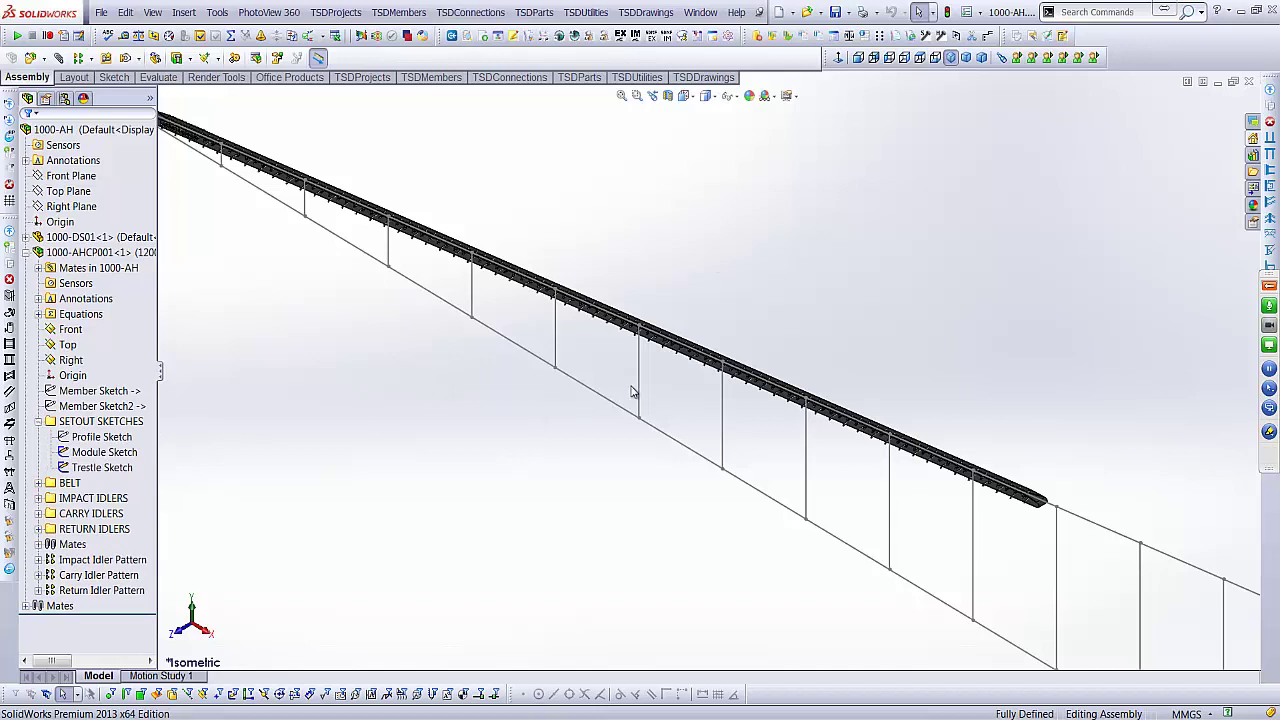
{"action": "scroll", "coordinate": [626, 365], "scroll_direction": "up", "scroll_amount": 1}
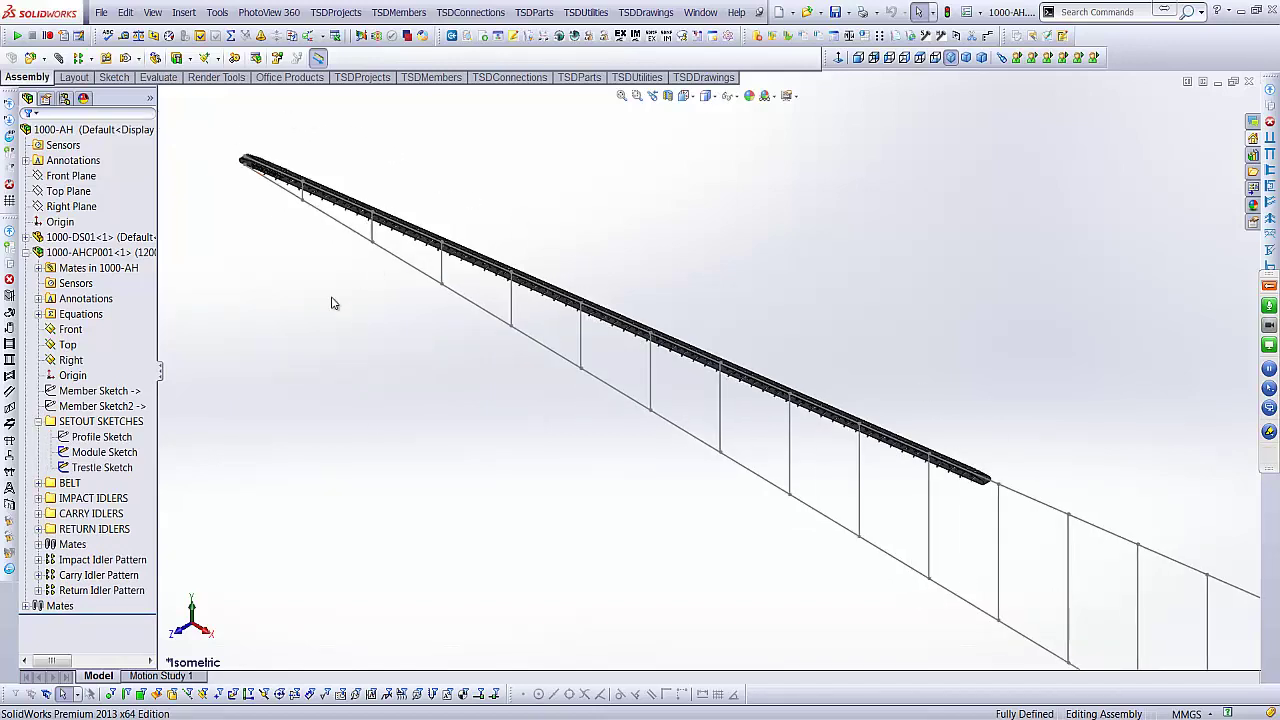
{"action": "left_click", "coordinate": [101, 440]}
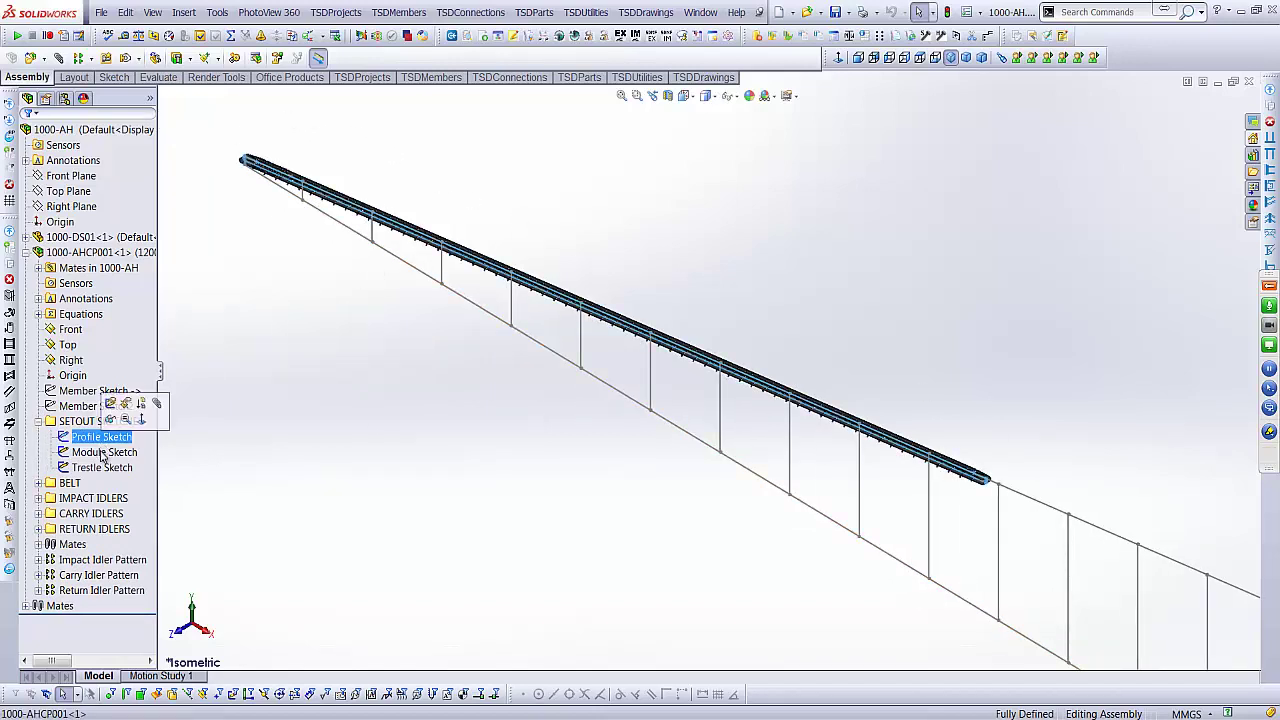
{"action": "left_click", "coordinate": [104, 453]}
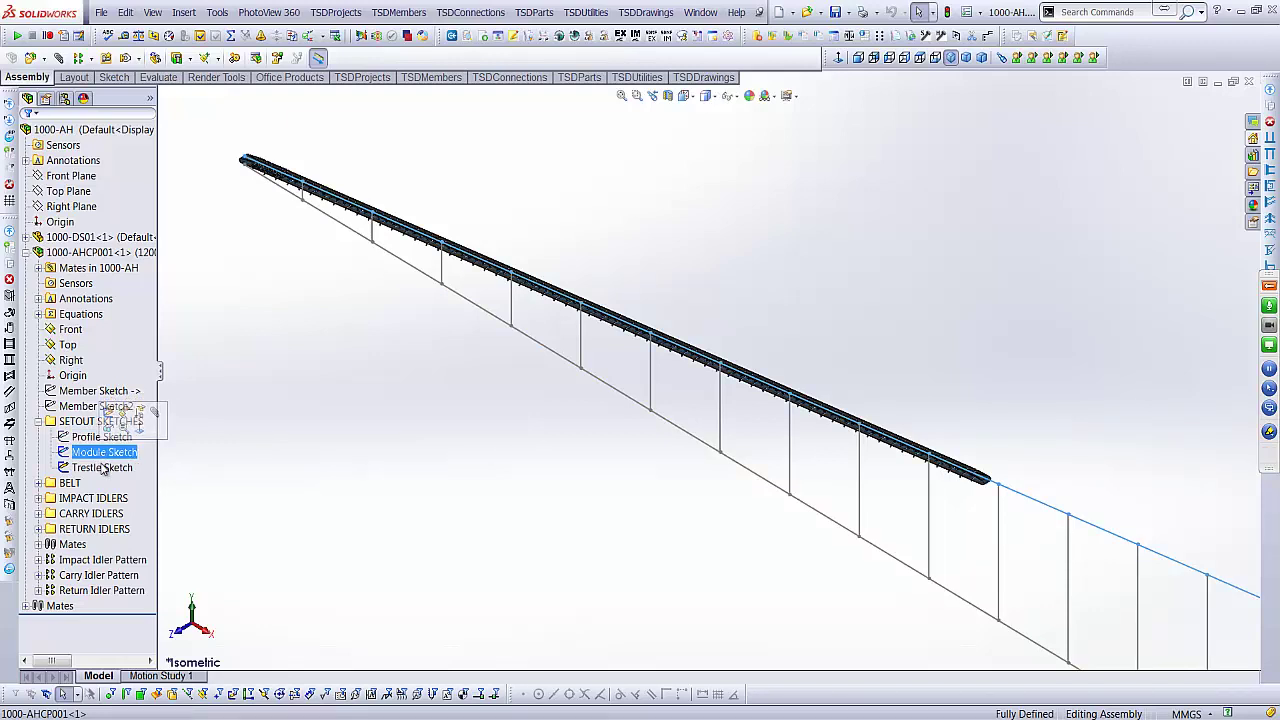
{"action": "left_click", "coordinate": [103, 468]}
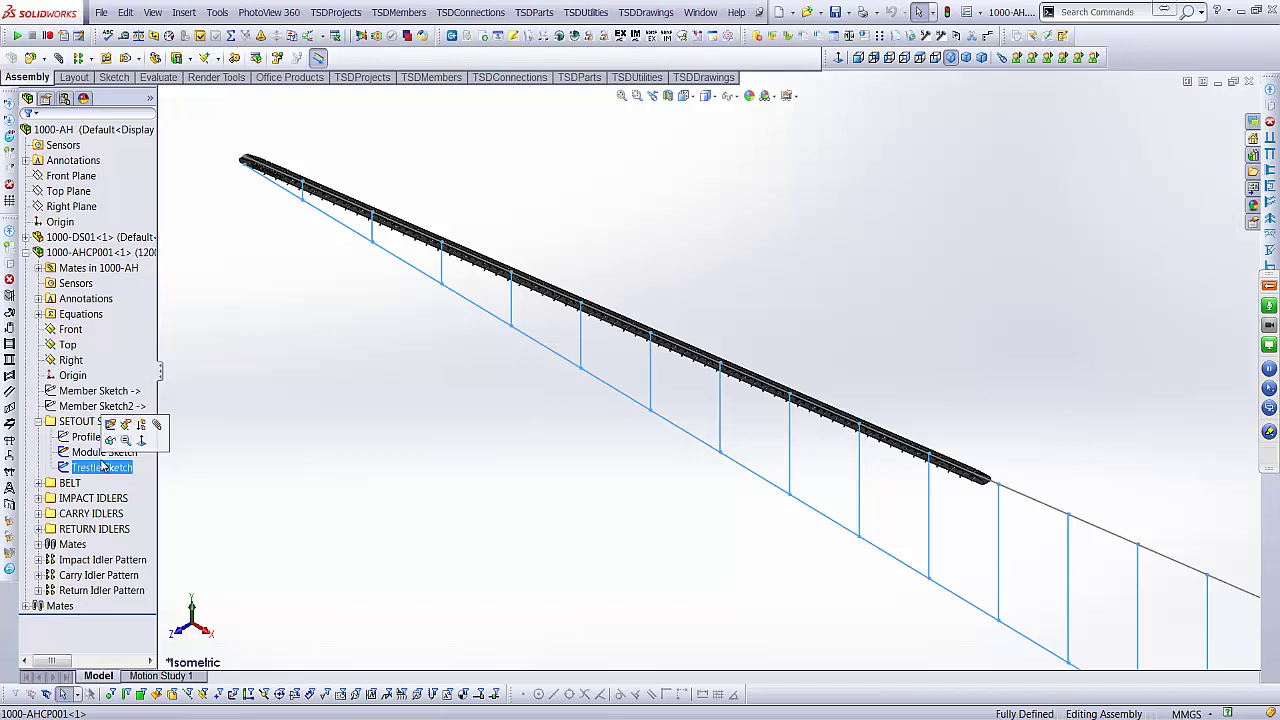
{"action": "left_click", "coordinate": [910, 220]}
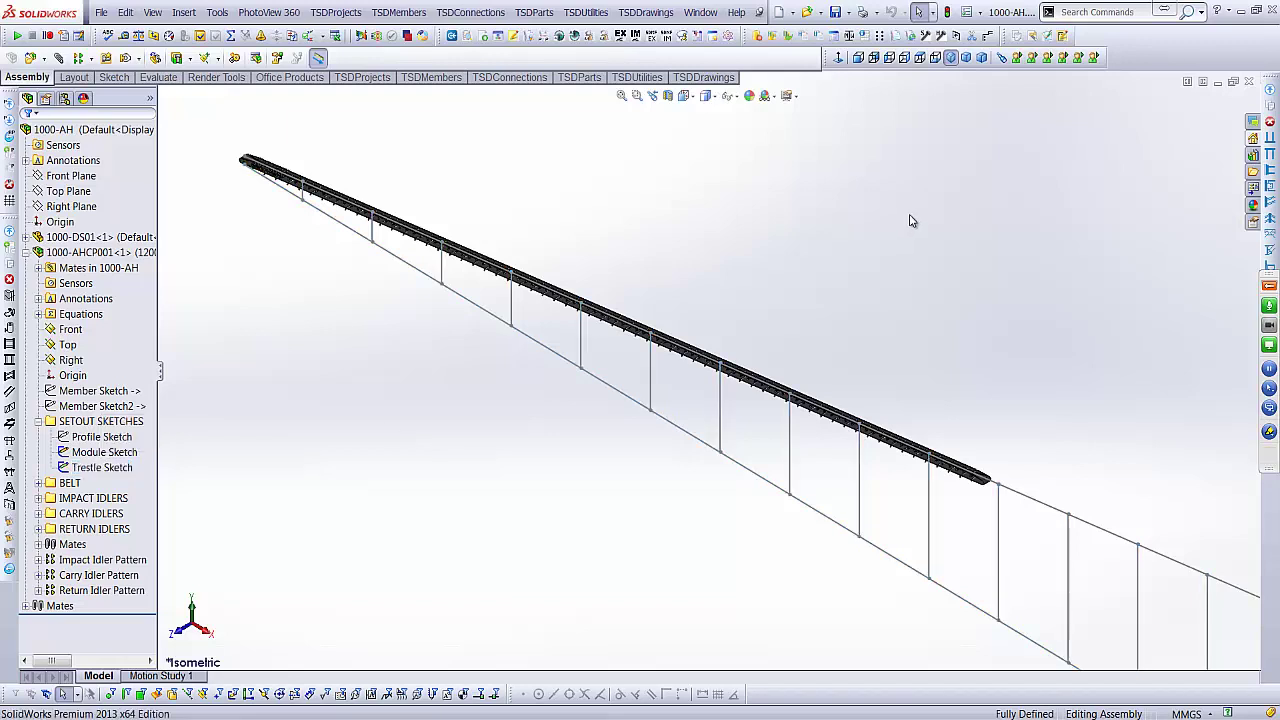
{"action": "left_click", "coordinate": [1248, 83]}
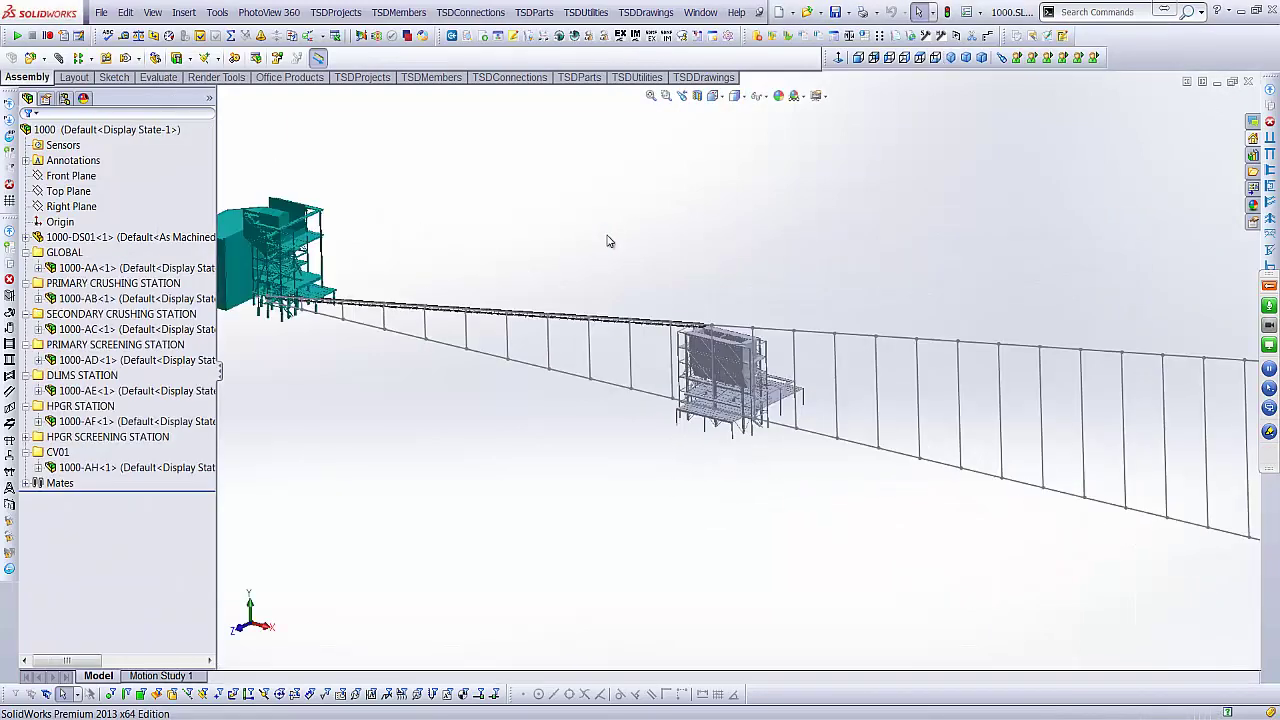
- Open the 1000-DS01 master sketch part from the 1000 assembly in its own window
{"action": "scroll", "coordinate": [835, 408], "scroll_direction": "up", "scroll_amount": 2}
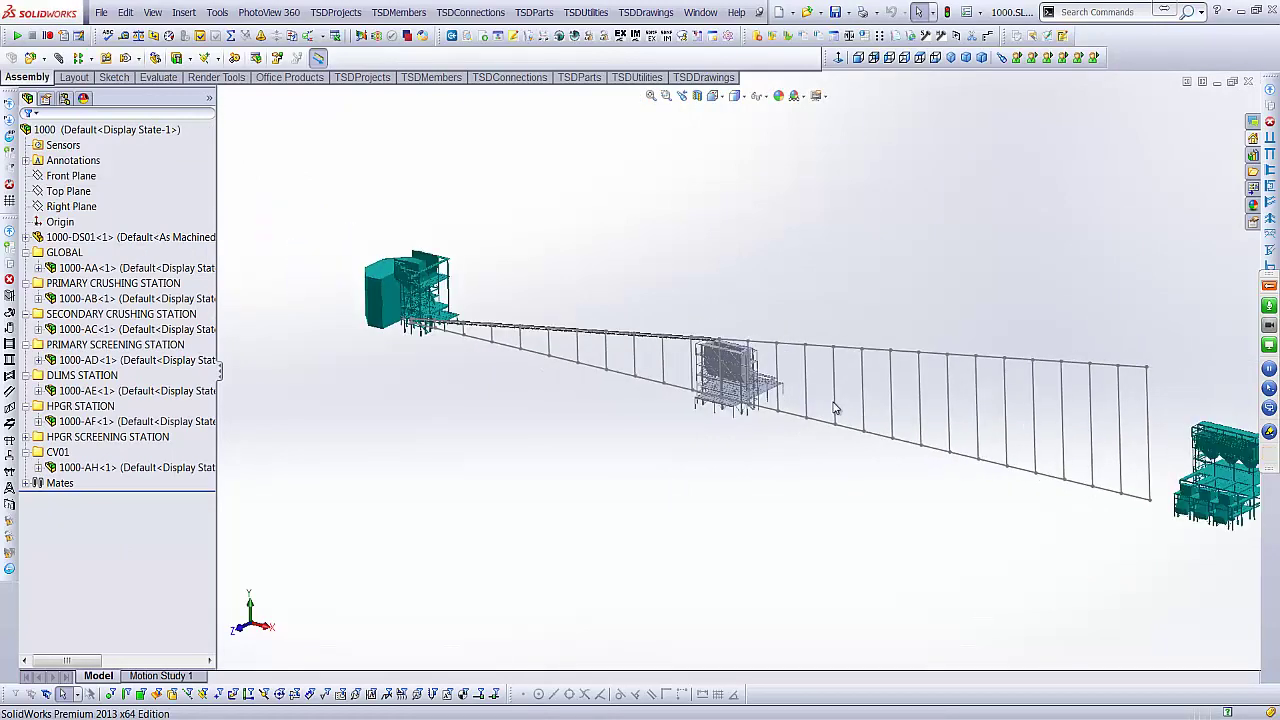
{"action": "right_click", "coordinate": [136, 243]}
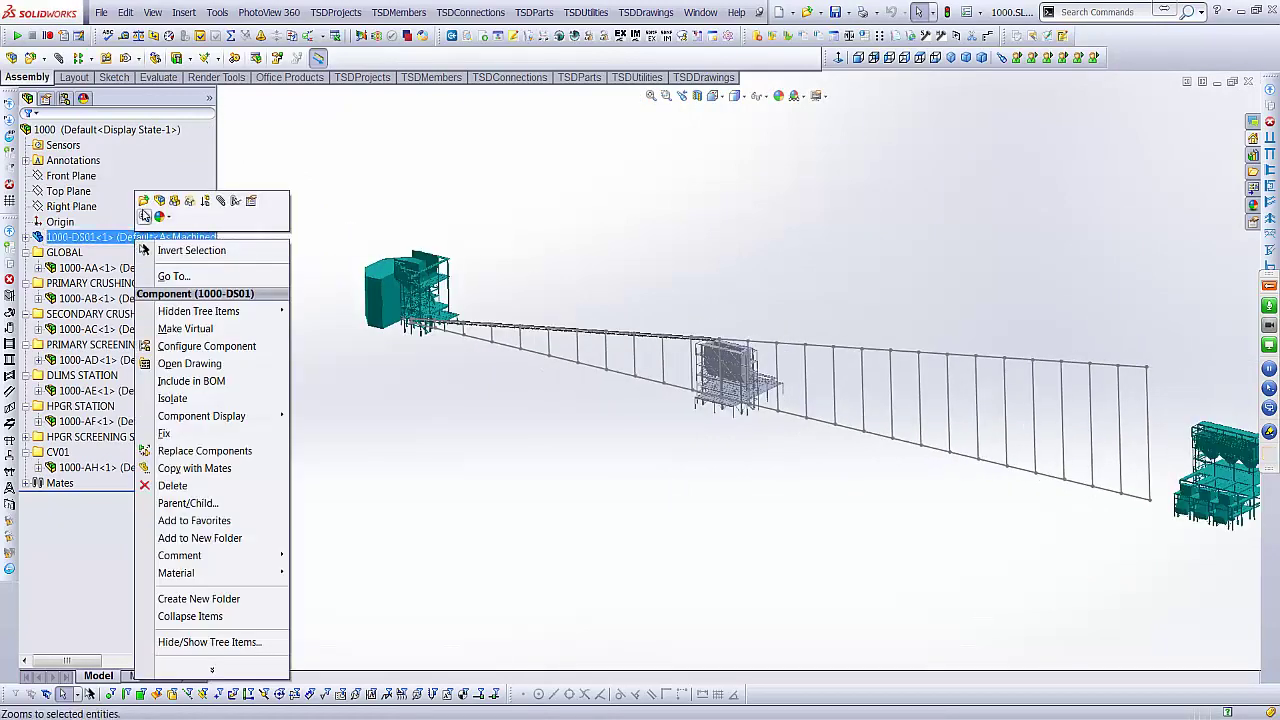
{"action": "left_click", "coordinate": [141, 203]}
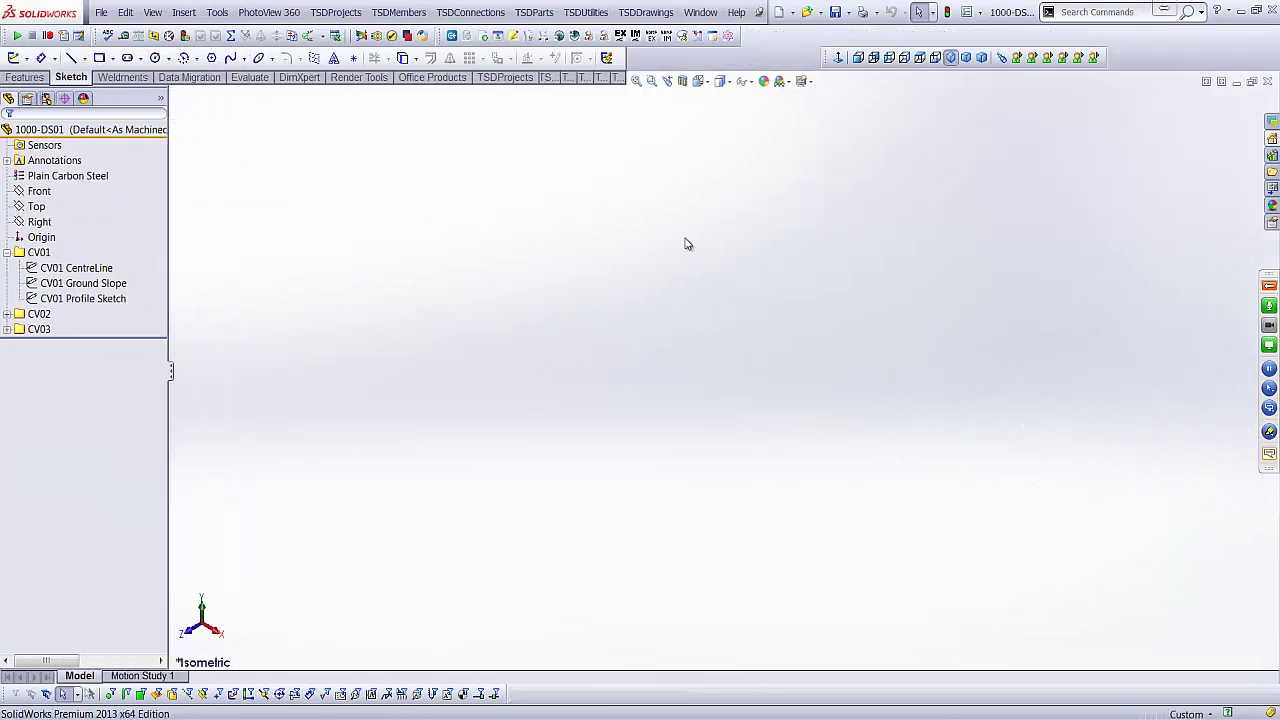
{"action": "left_click", "coordinate": [9, 253]}
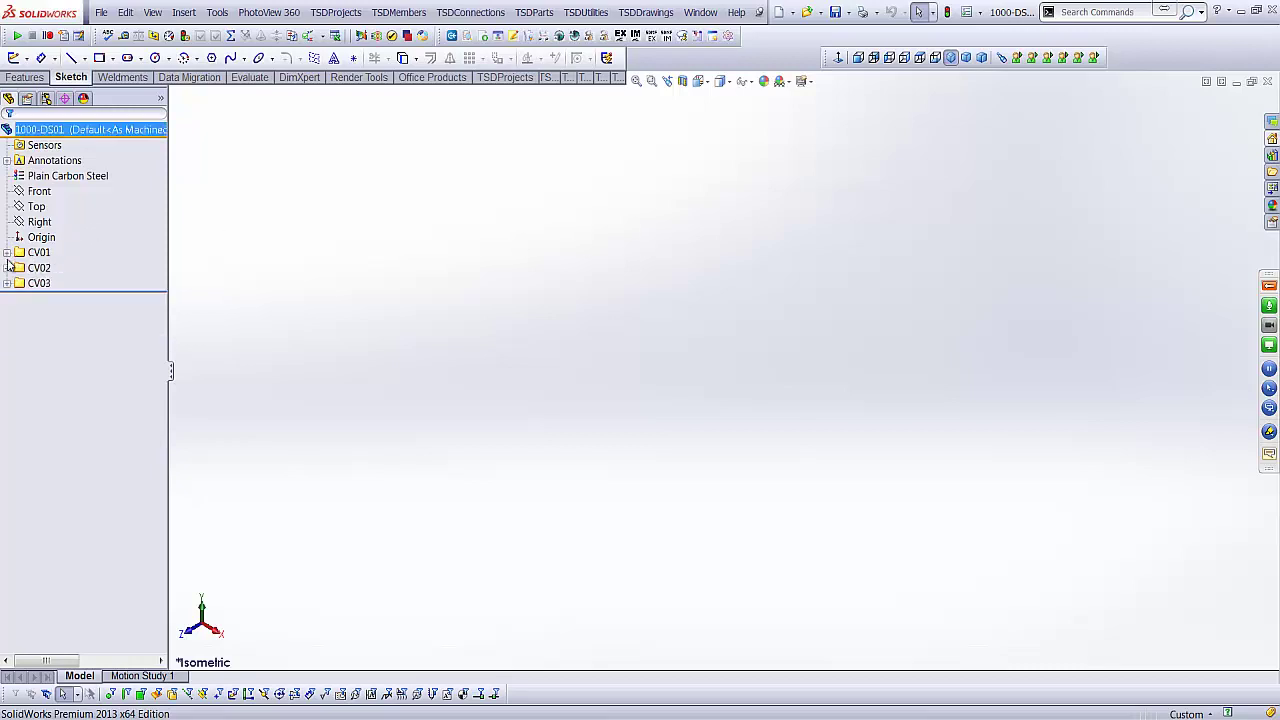
- Show the CentreLine, Ground Slope and Profile sketches of the CV01 folder
{"action": "left_click", "coordinate": [7, 253]}
{"action": "left_click", "coordinate": [76, 269]}
{"action": "left_click", "coordinate": [72, 284], "text": "ctrl"}
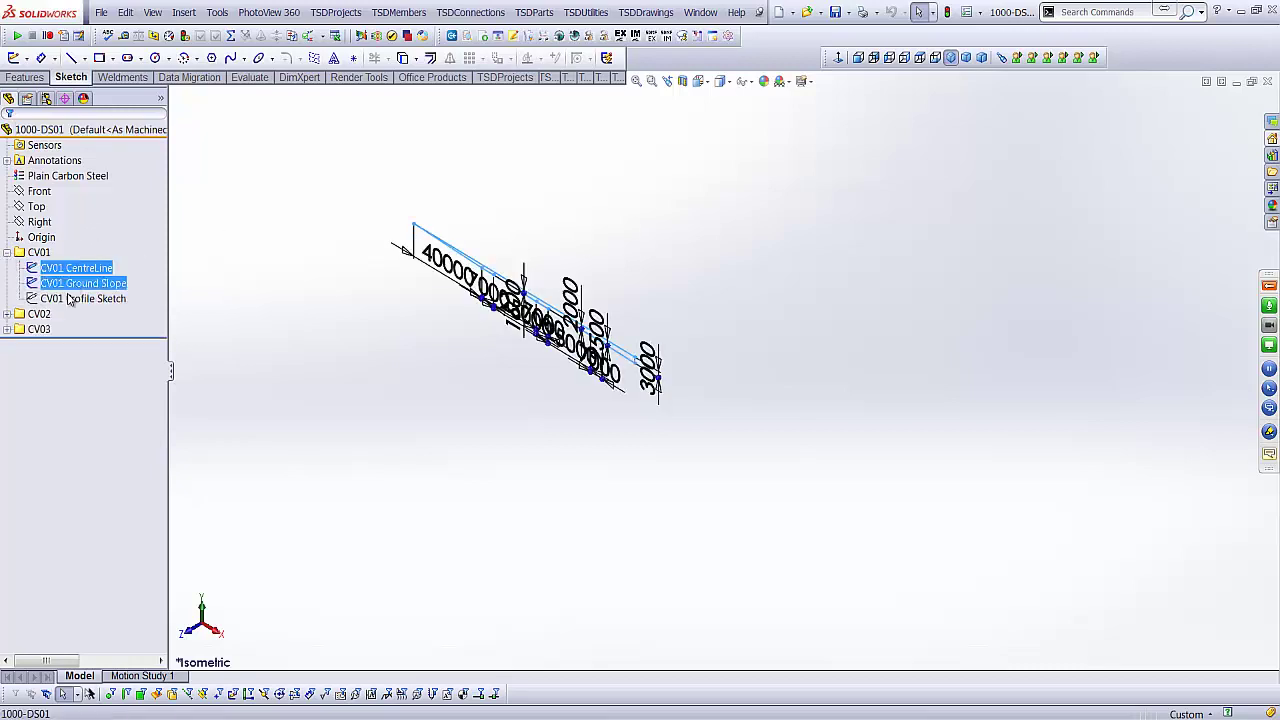
{"action": "left_click", "coordinate": [68, 299], "text": "ctrl"}
{"action": "left_click", "coordinate": [75, 275]}
- Show the CentreLine, Ground Slope and Profile sketches of the CV02 folder
{"action": "left_click", "coordinate": [7, 314]}
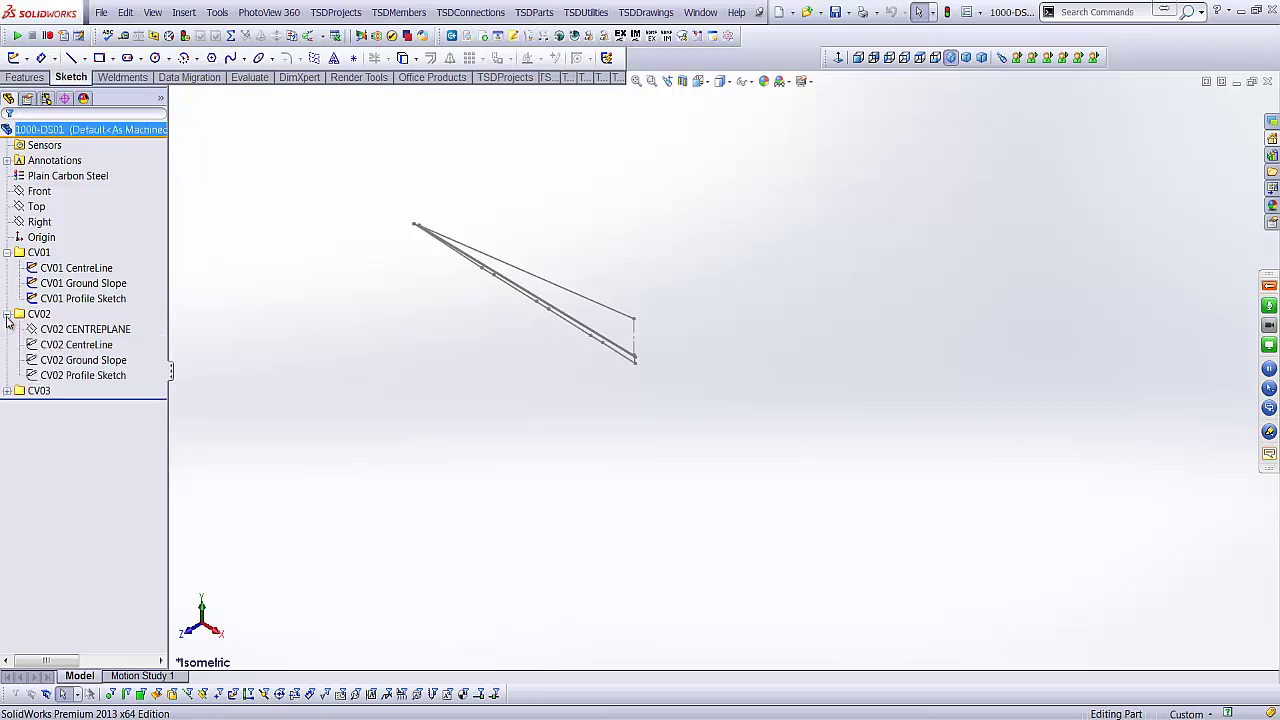
{"action": "left_click", "coordinate": [66, 344]}
{"action": "left_click", "coordinate": [66, 360], "text": "ctrl"}
{"action": "left_click", "coordinate": [68, 375], "text": "ctrl"}
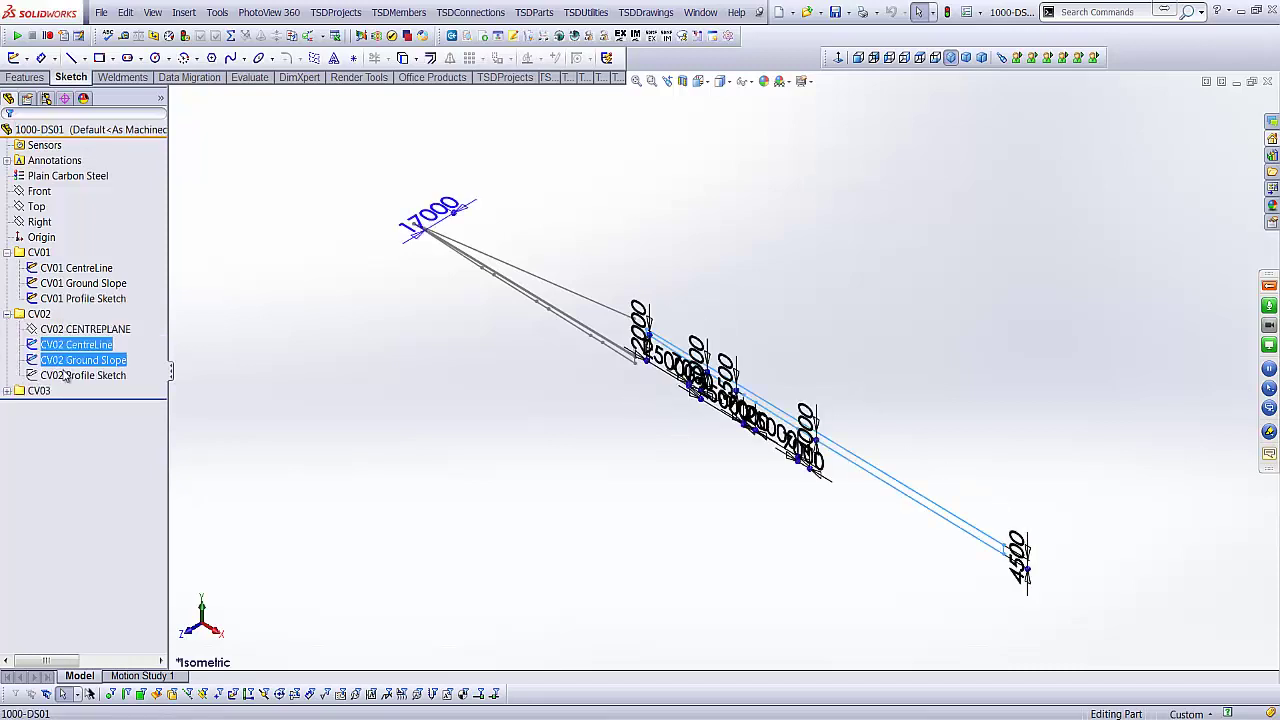
{"action": "left_click", "coordinate": [72, 350]}
- Show the CentreLine, Slope and Profile sketches of the CV03 folder
{"action": "left_click", "coordinate": [7, 391]}
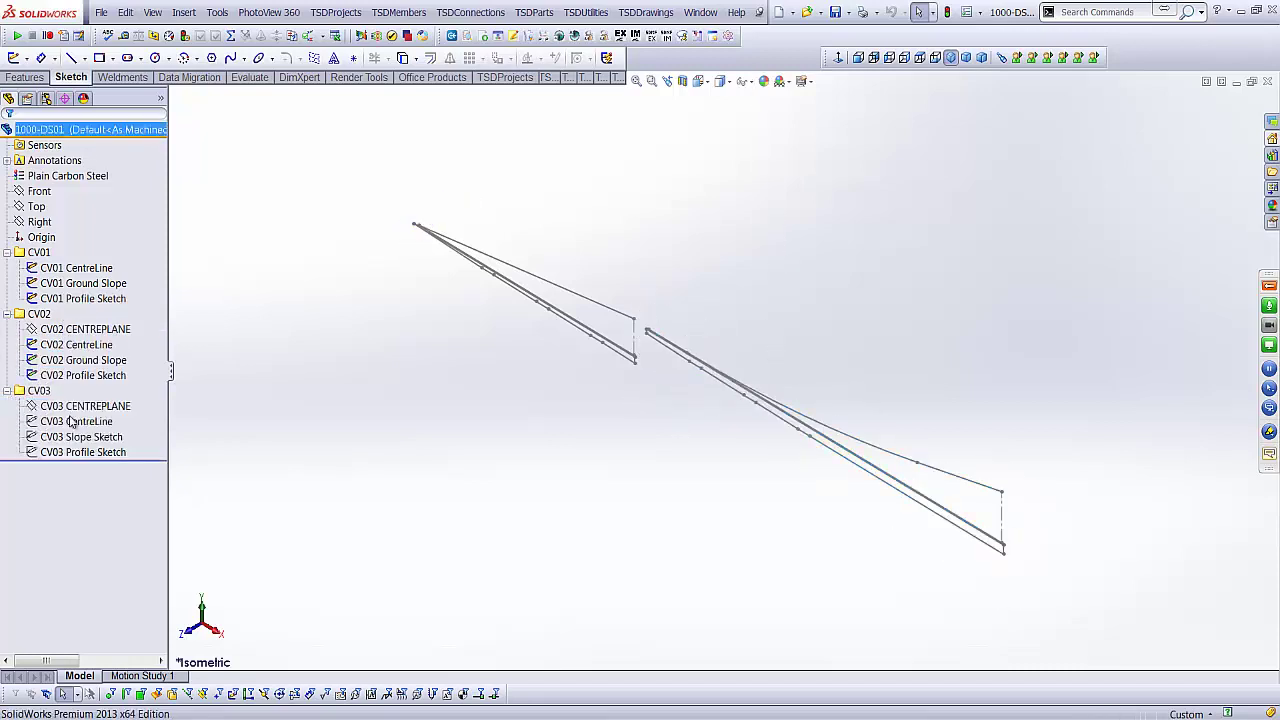
{"action": "left_click", "coordinate": [66, 421]}
{"action": "left_click", "coordinate": [66, 437], "text": "ctrl"}
{"action": "left_click", "coordinate": [70, 452], "text": "ctrl"}
{"action": "left_click", "coordinate": [75, 425]}
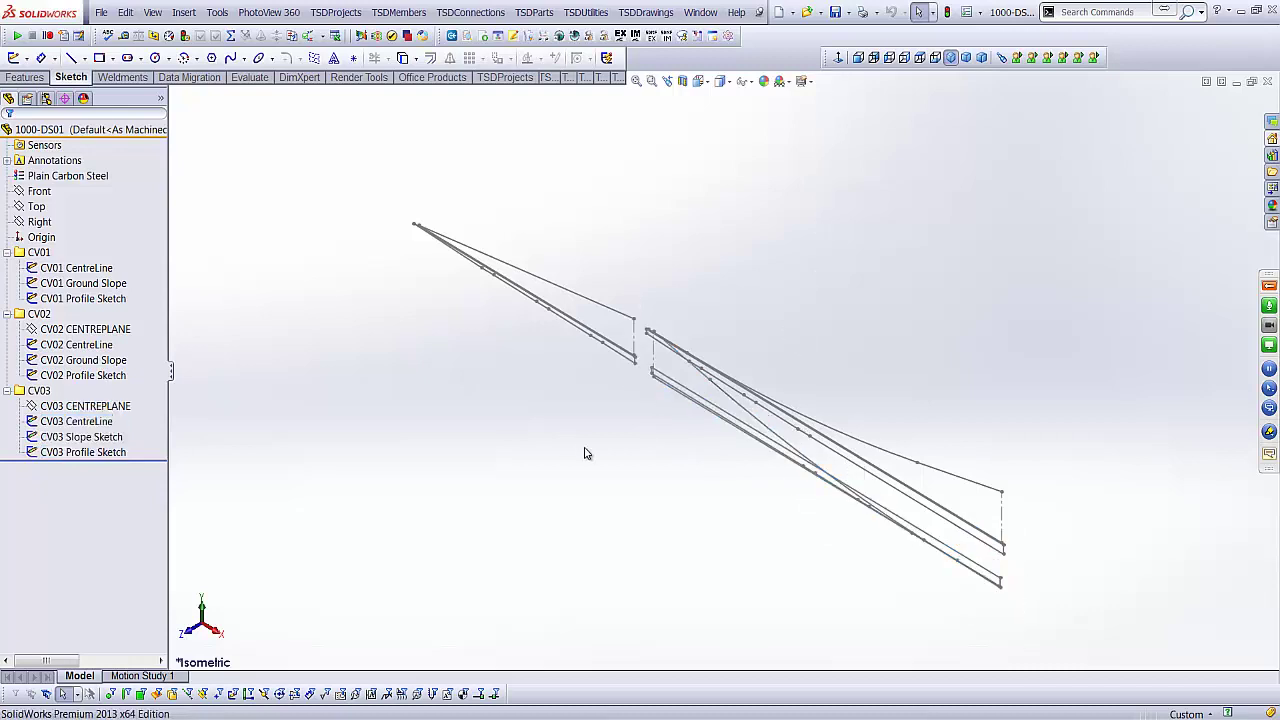
- View the conveyor sketches of 1000-DS01 from the top, the front and in isometric
{"action": "scroll", "coordinate": [500, 275], "scroll_direction": "down", "scroll_amount": 5}
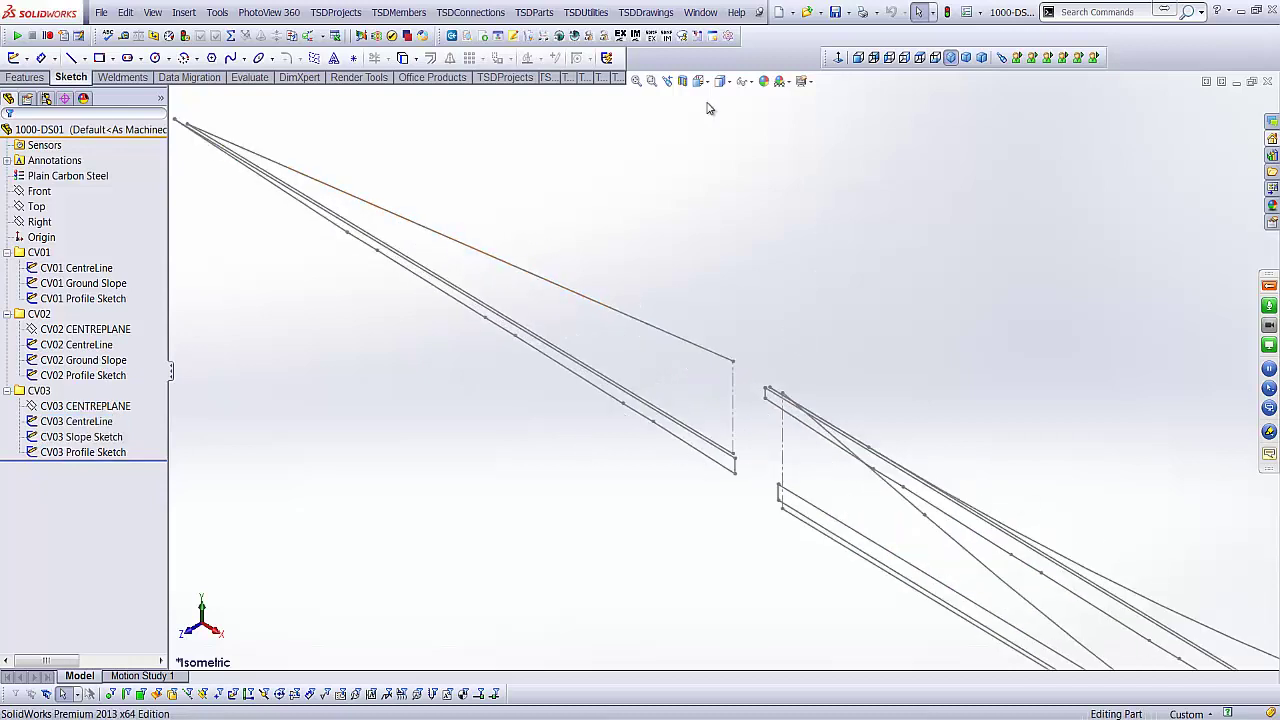
{"action": "left_click", "coordinate": [919, 60]}
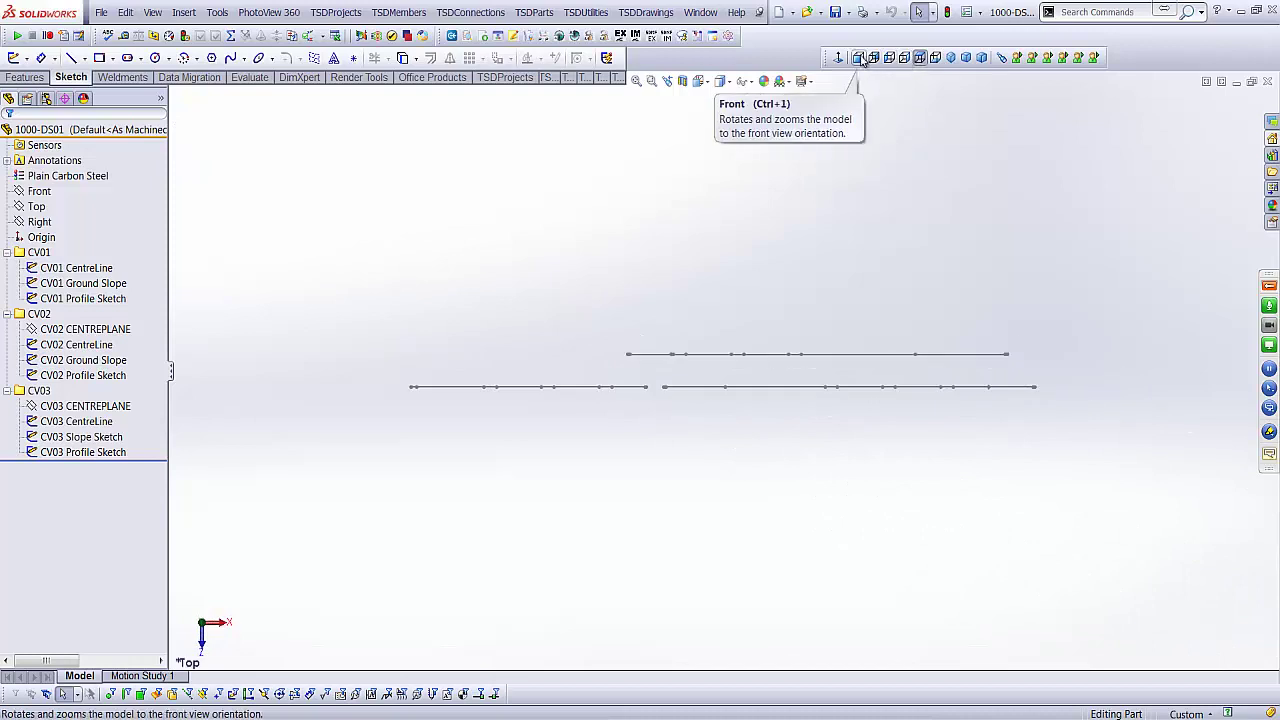
{"action": "left_click", "coordinate": [861, 60]}
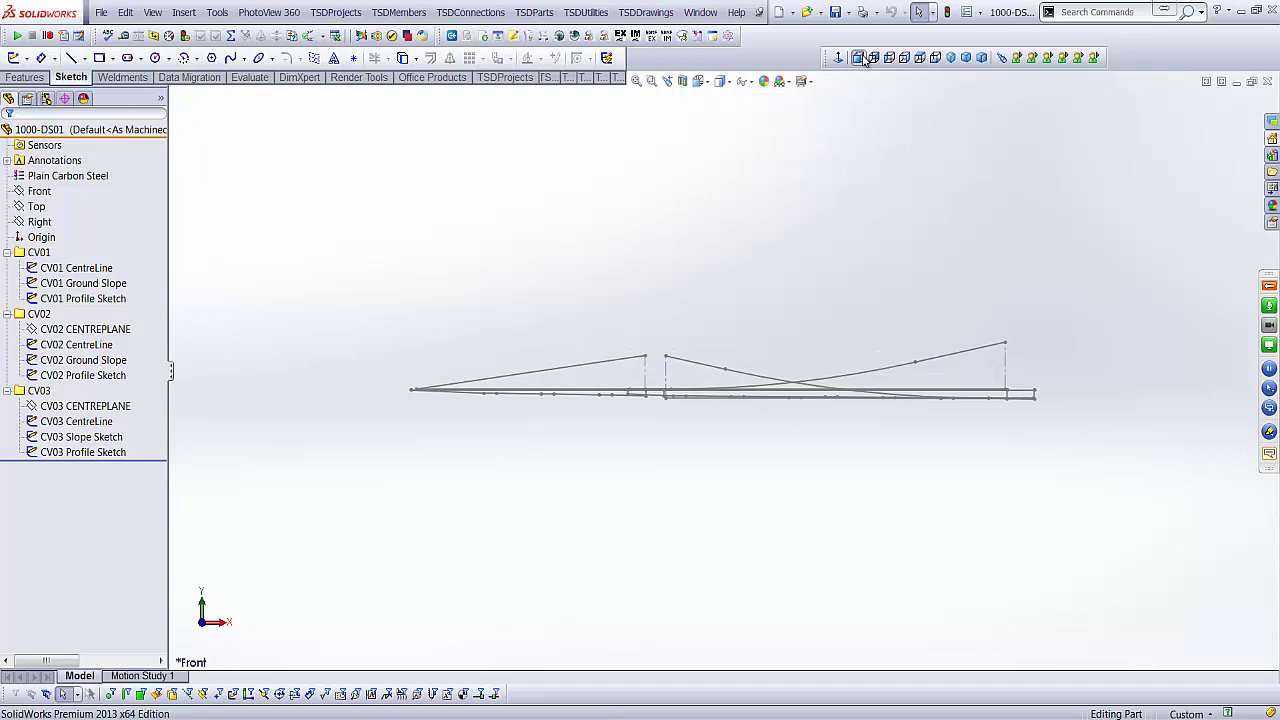
{"action": "left_click", "coordinate": [950, 57]}
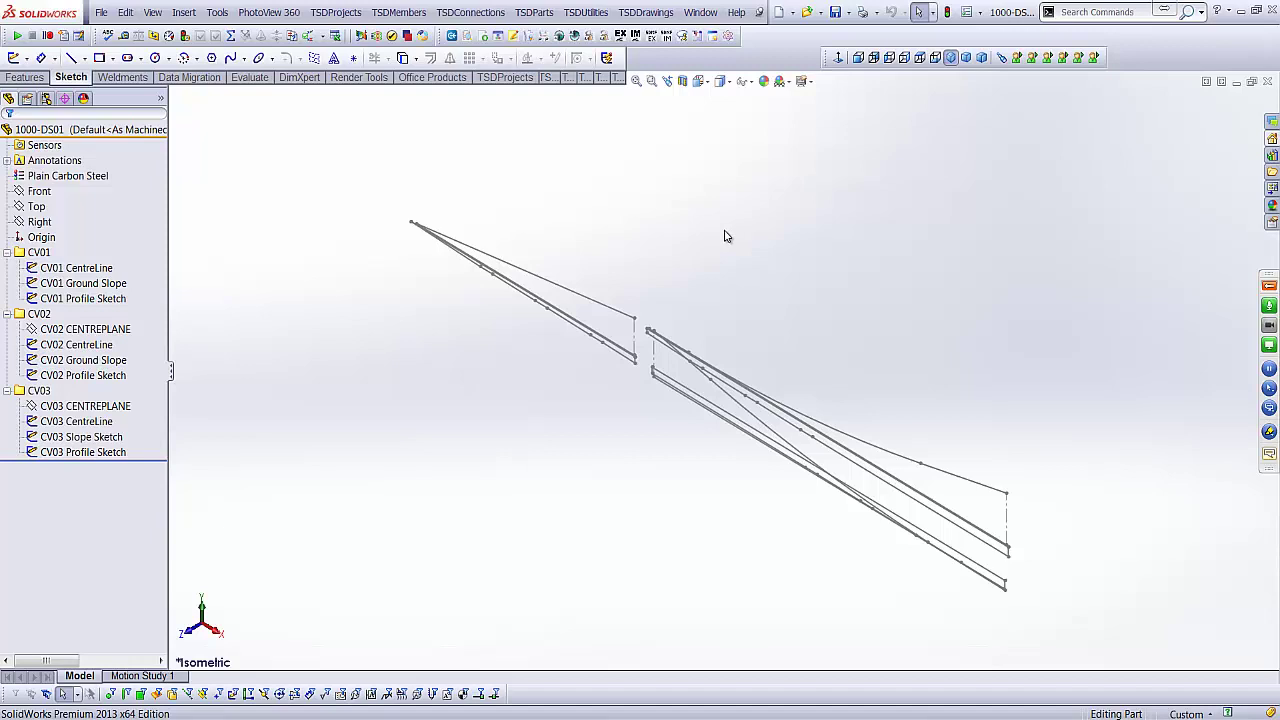
- Save and close 1000-DS01, and review its CV01, CV02 and CV03 sketch folders within the 1000 assembly
{"action": "left_click", "coordinate": [1267, 88]}
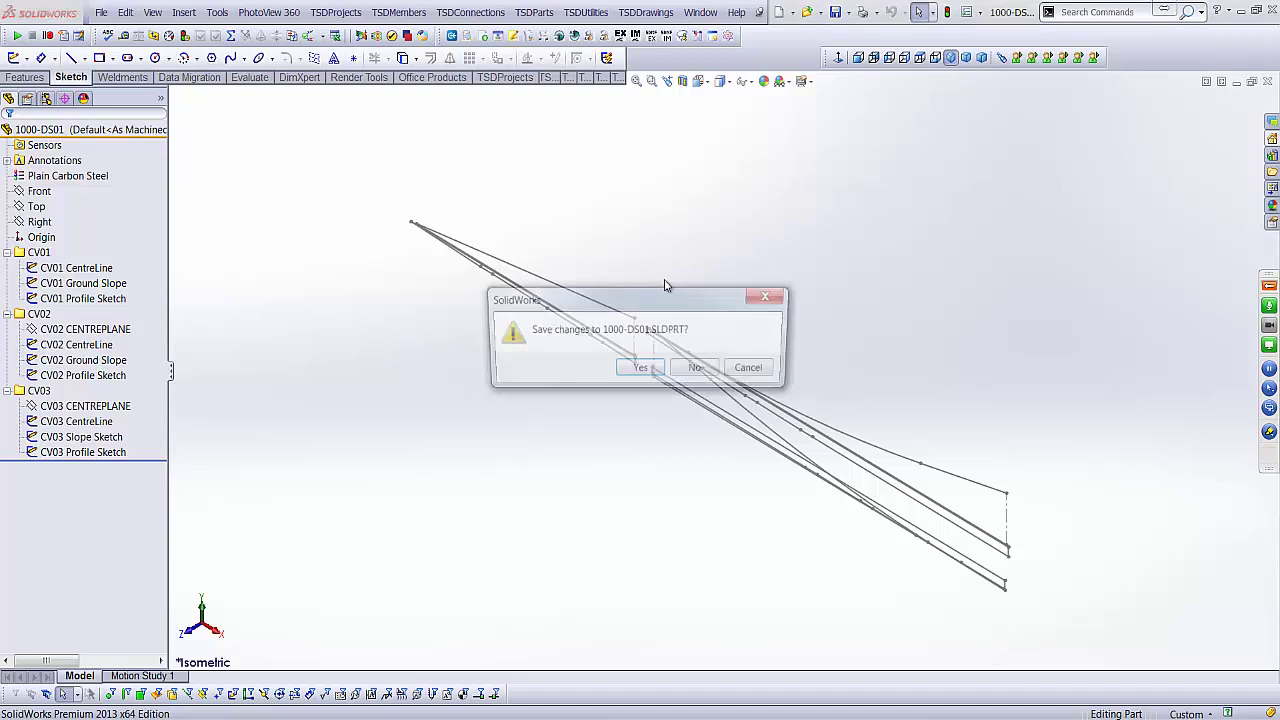
{"action": "left_click", "coordinate": [641, 369]}
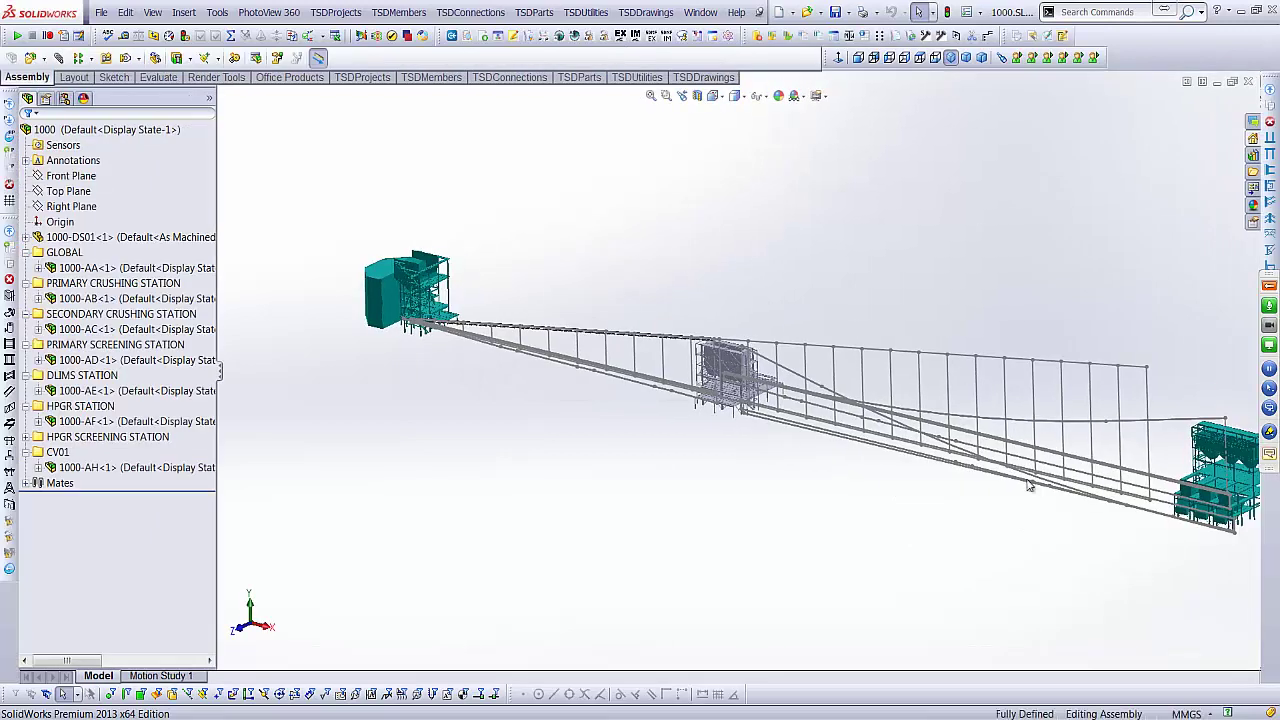
{"action": "scroll", "coordinate": [1030, 477], "scroll_direction": "up", "scroll_amount": 5}
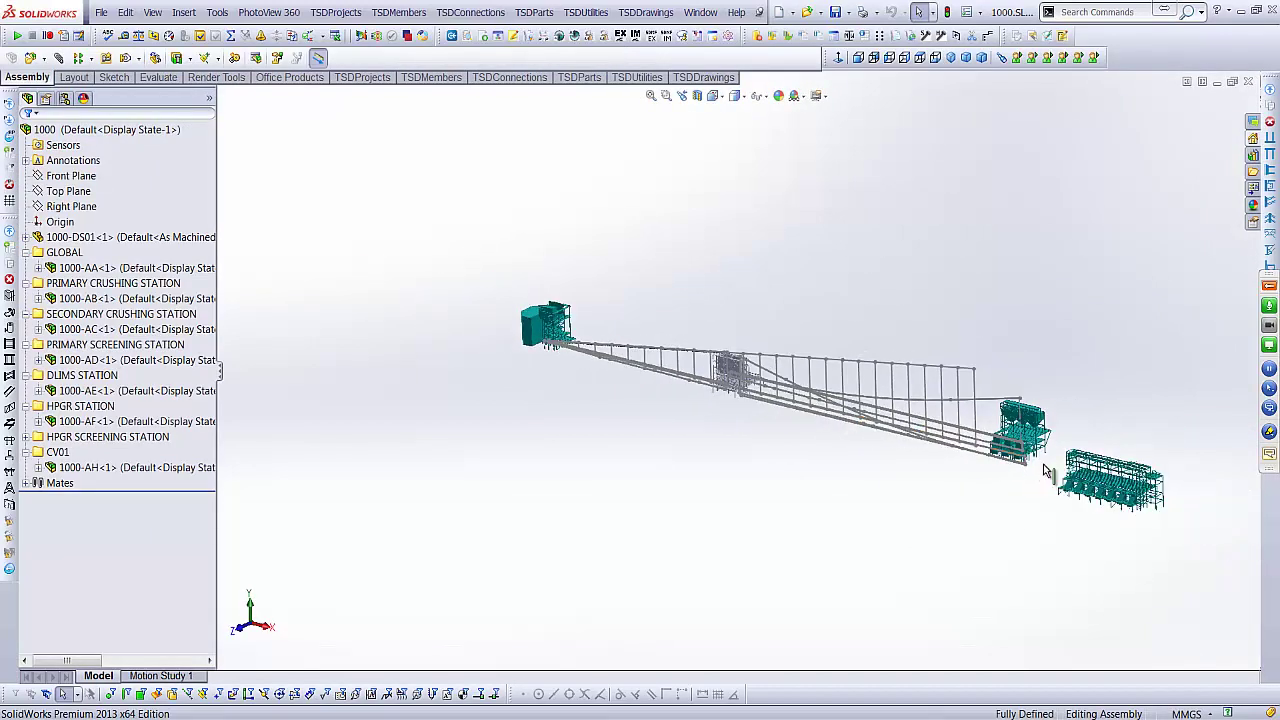
{"action": "scroll", "coordinate": [895, 432], "scroll_direction": "down", "scroll_amount": 2}
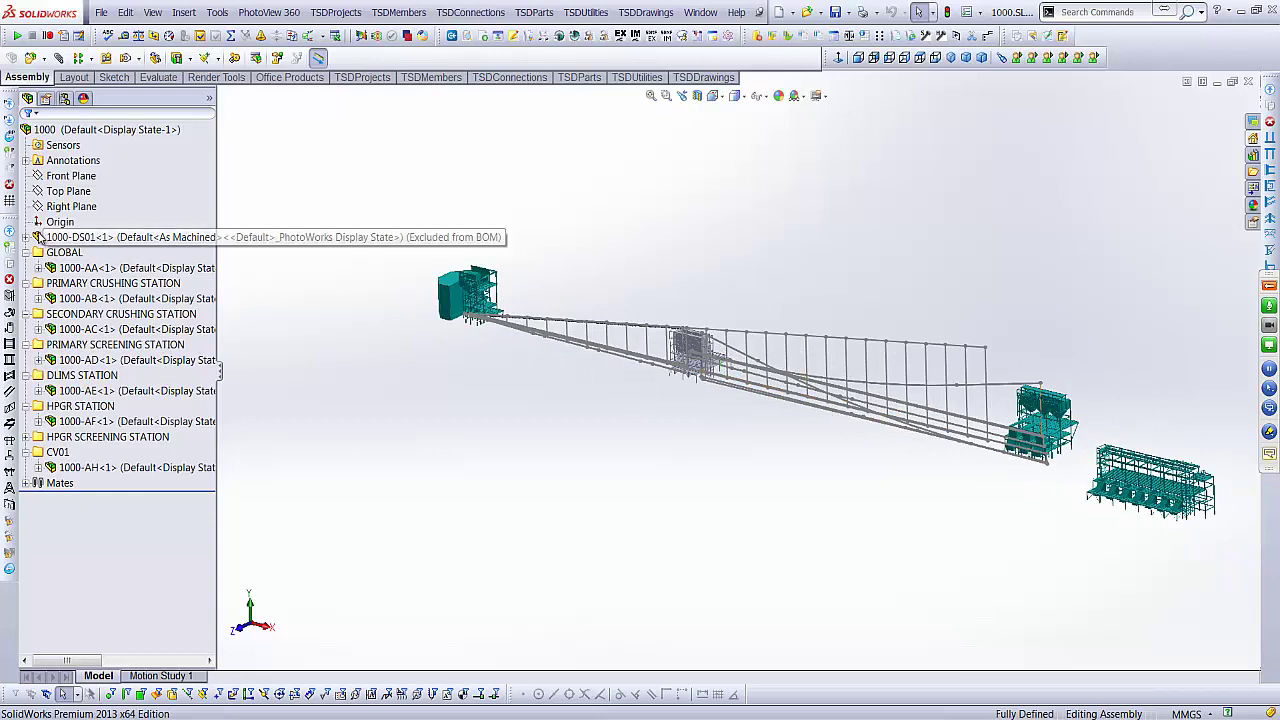
{"action": "left_click", "coordinate": [26, 237]}
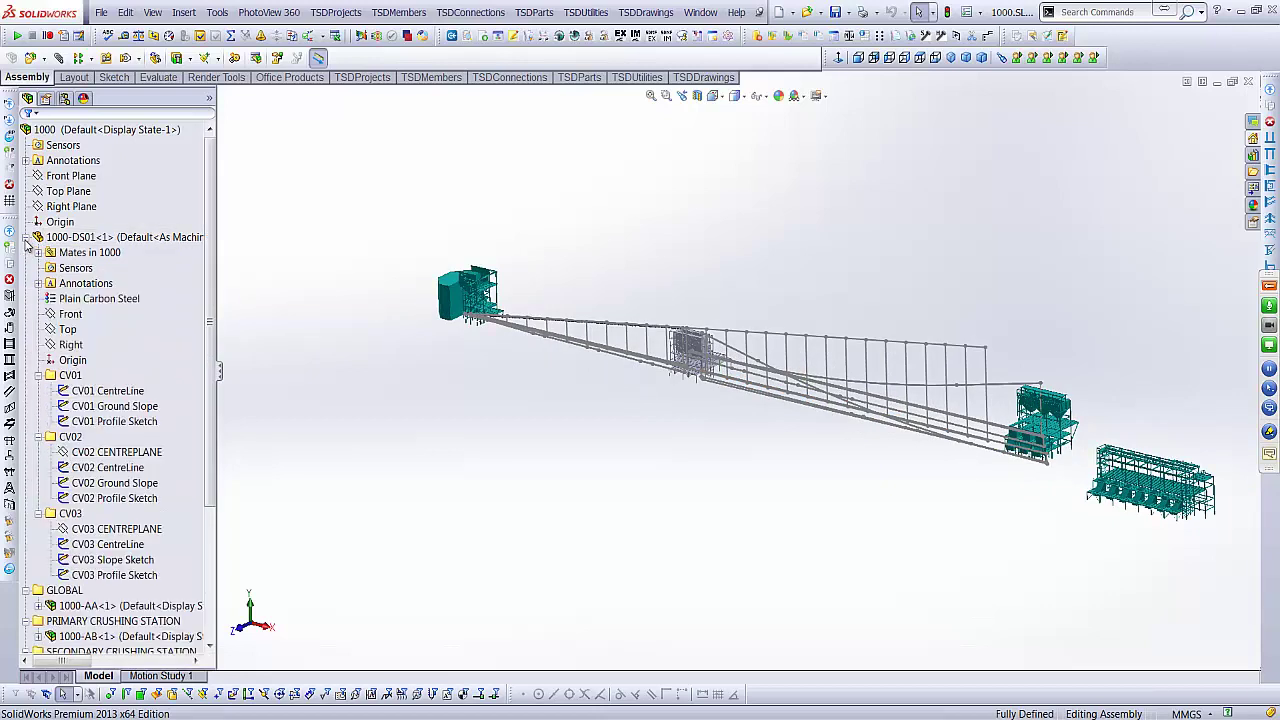
{"action": "left_click", "coordinate": [26, 237]}
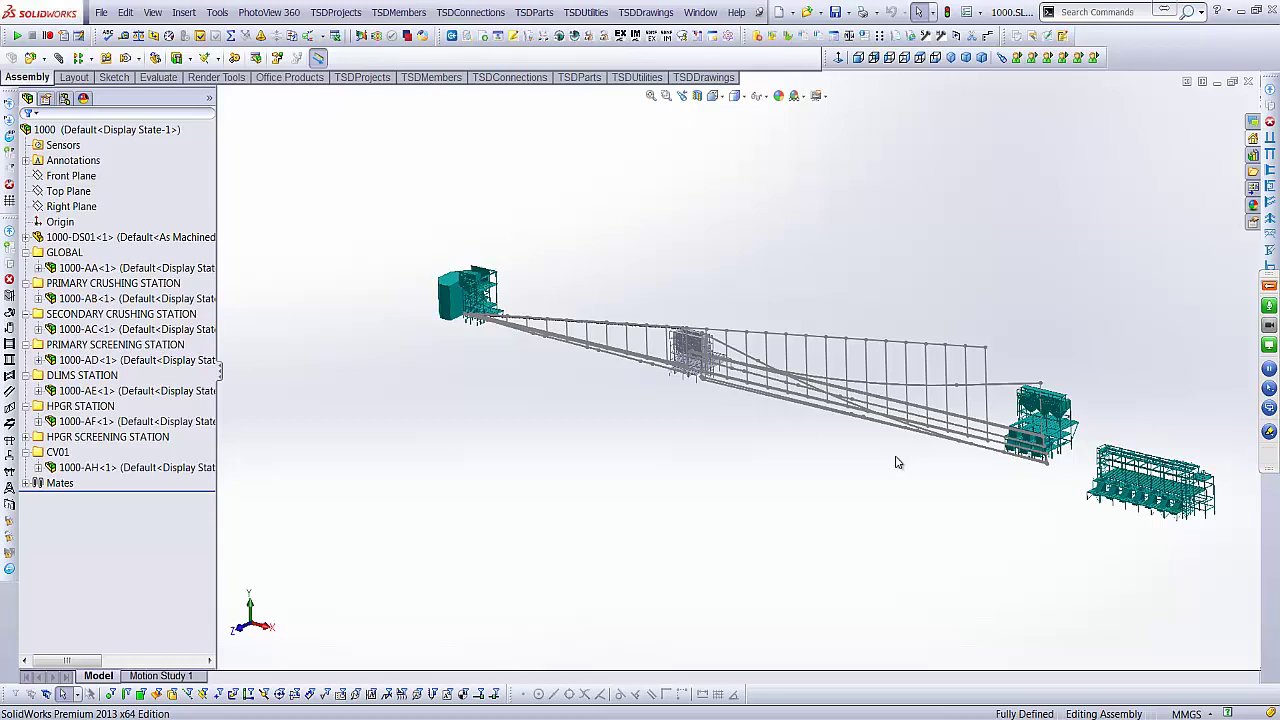
- Reopen 1000-DS01 from the 1000 assembly to review its sketches, and return to the assembly
{"action": "right_click", "coordinate": [118, 237]}
{"action": "left_click", "coordinate": [126, 205]}
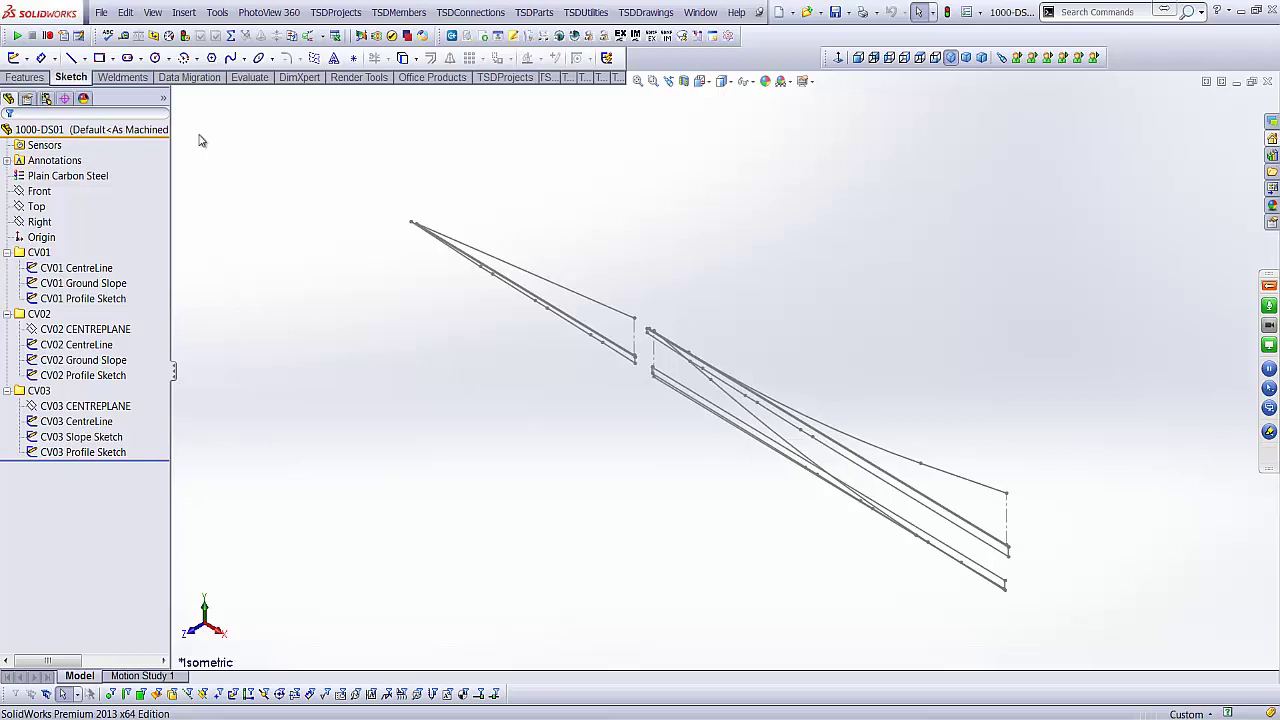
{"action": "left_click", "coordinate": [1267, 81]}
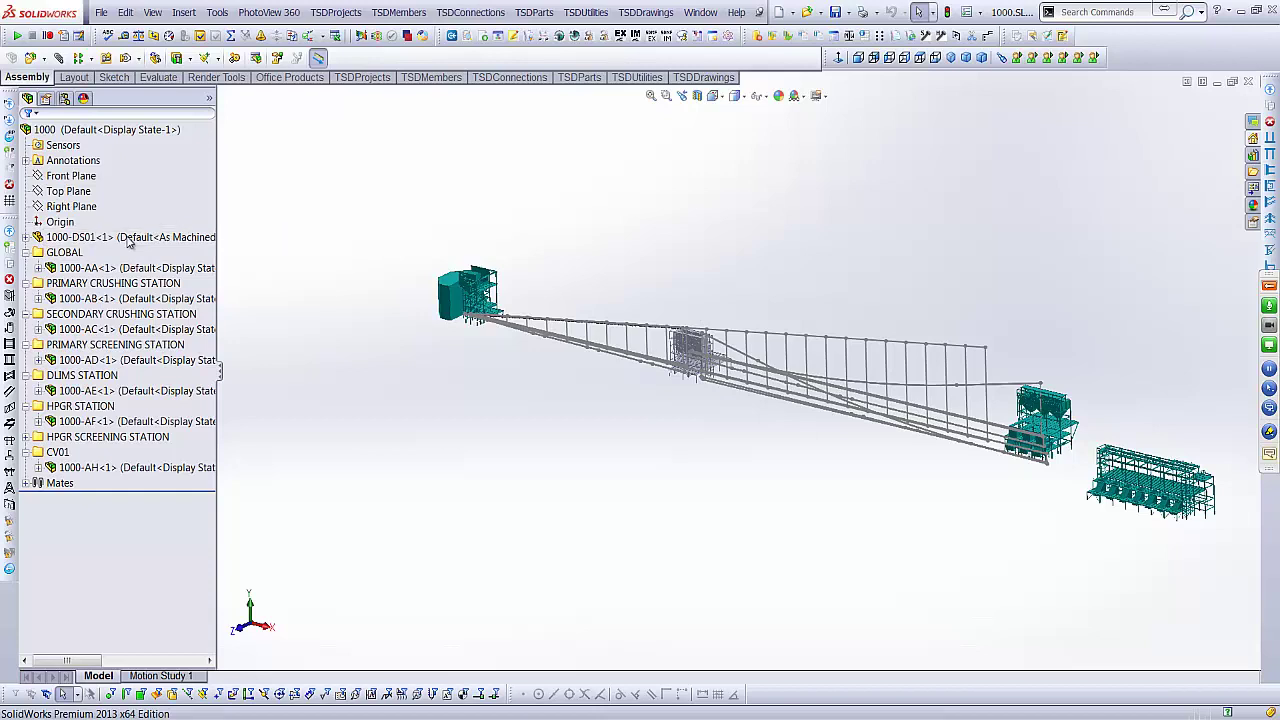
- Open the 1000-AB primary crushing station assembly, examine how it sits on the conveyor sketches, and close it
{"action": "right_click", "coordinate": [130, 298]}
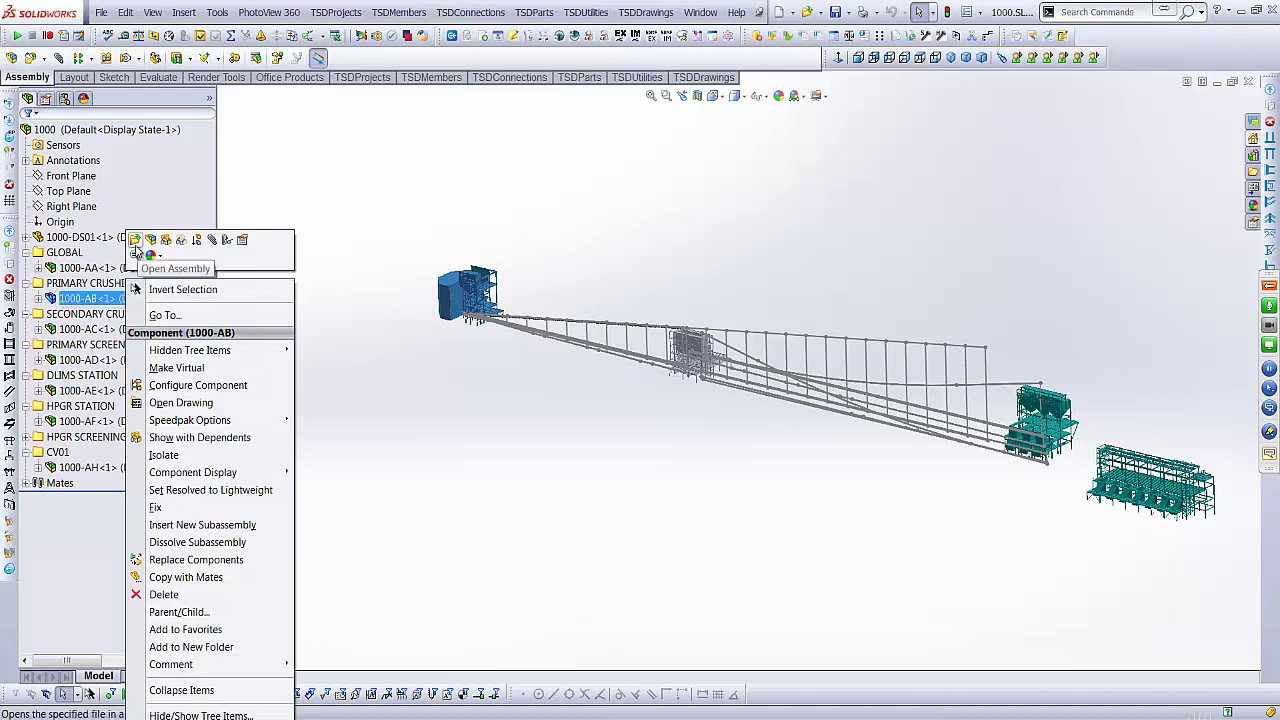
{"action": "left_click", "coordinate": [705, 270]}
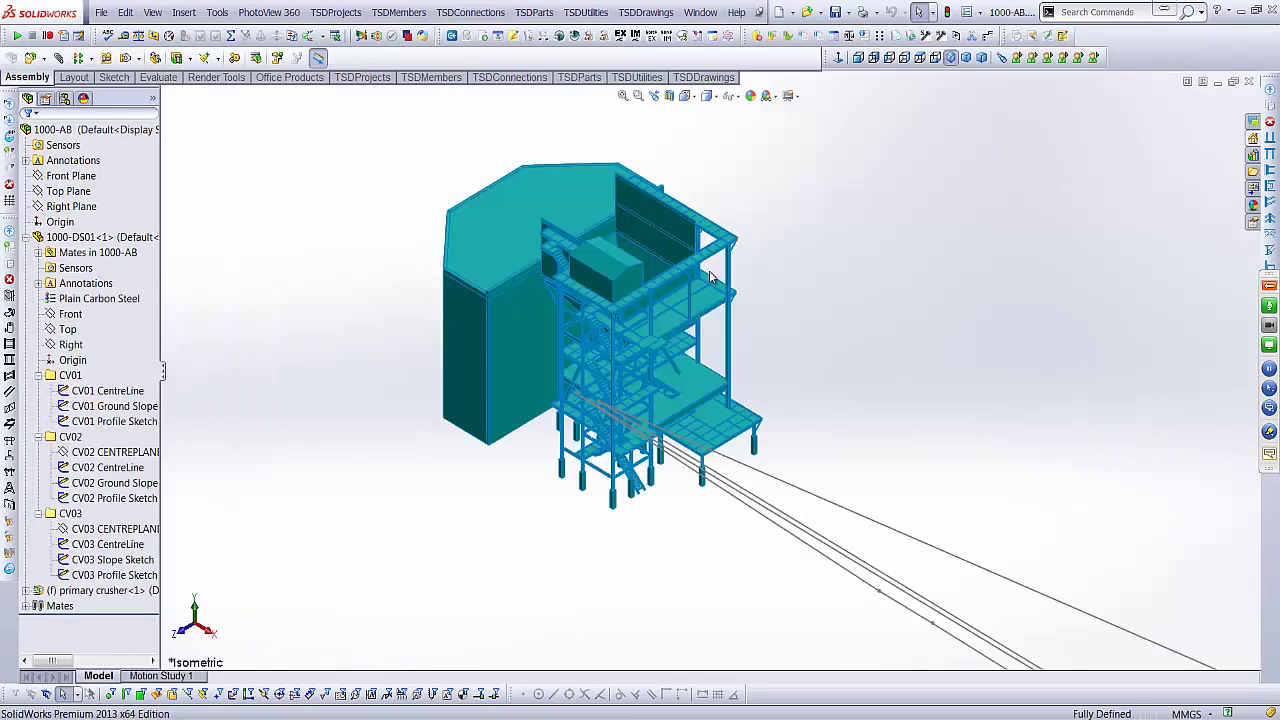
{"action": "scroll", "coordinate": [953, 609], "scroll_direction": "up", "scroll_amount": 4}
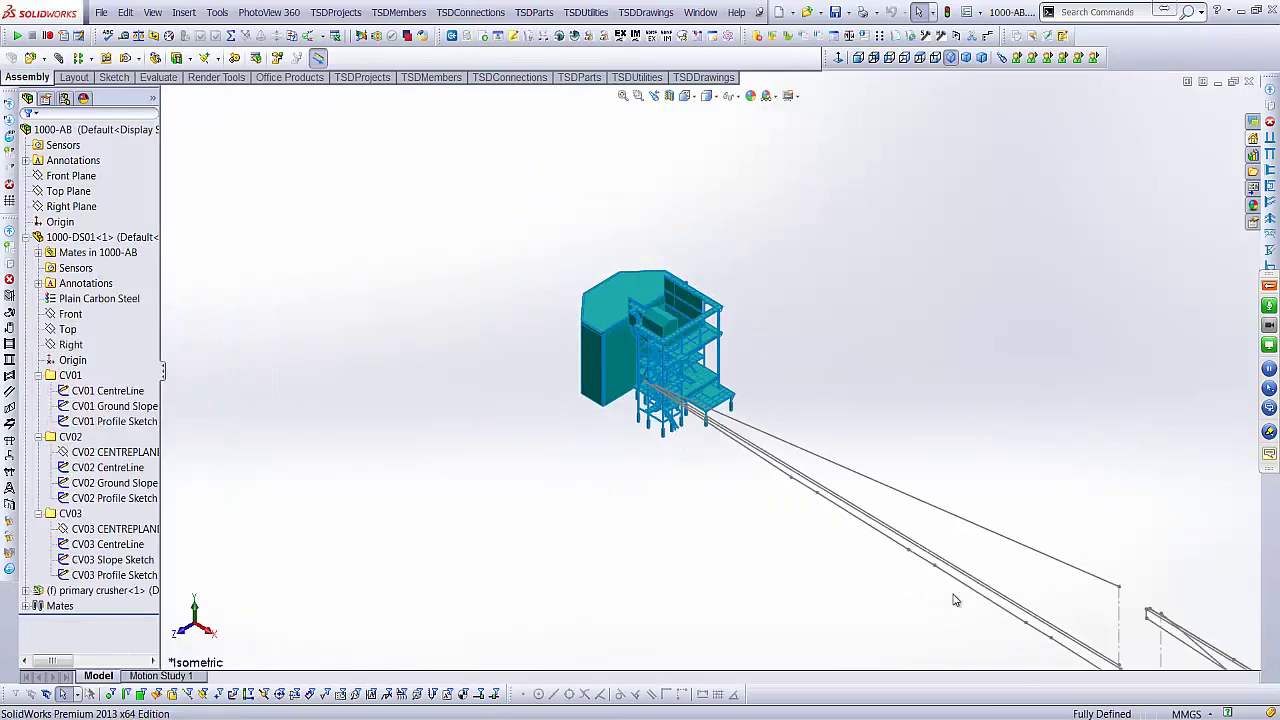
{"action": "scroll", "coordinate": [955, 600], "scroll_direction": "up", "scroll_amount": 3}
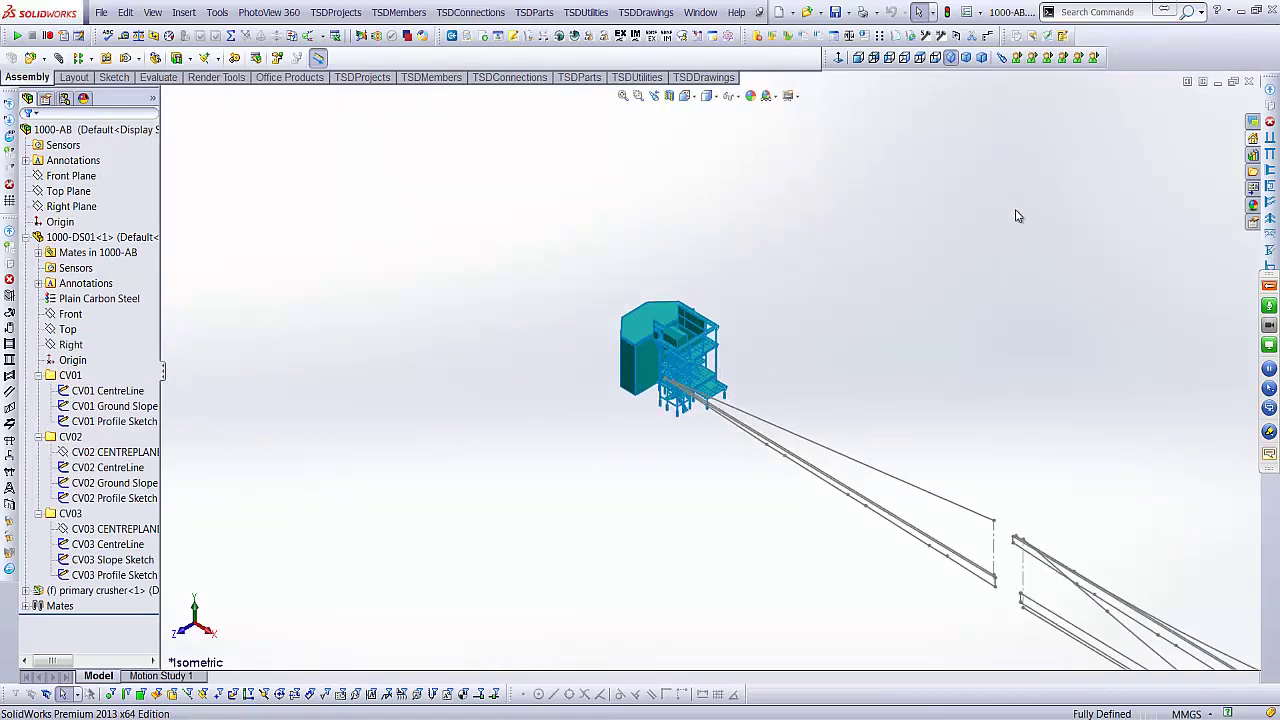
{"action": "left_click", "coordinate": [1248, 81]}
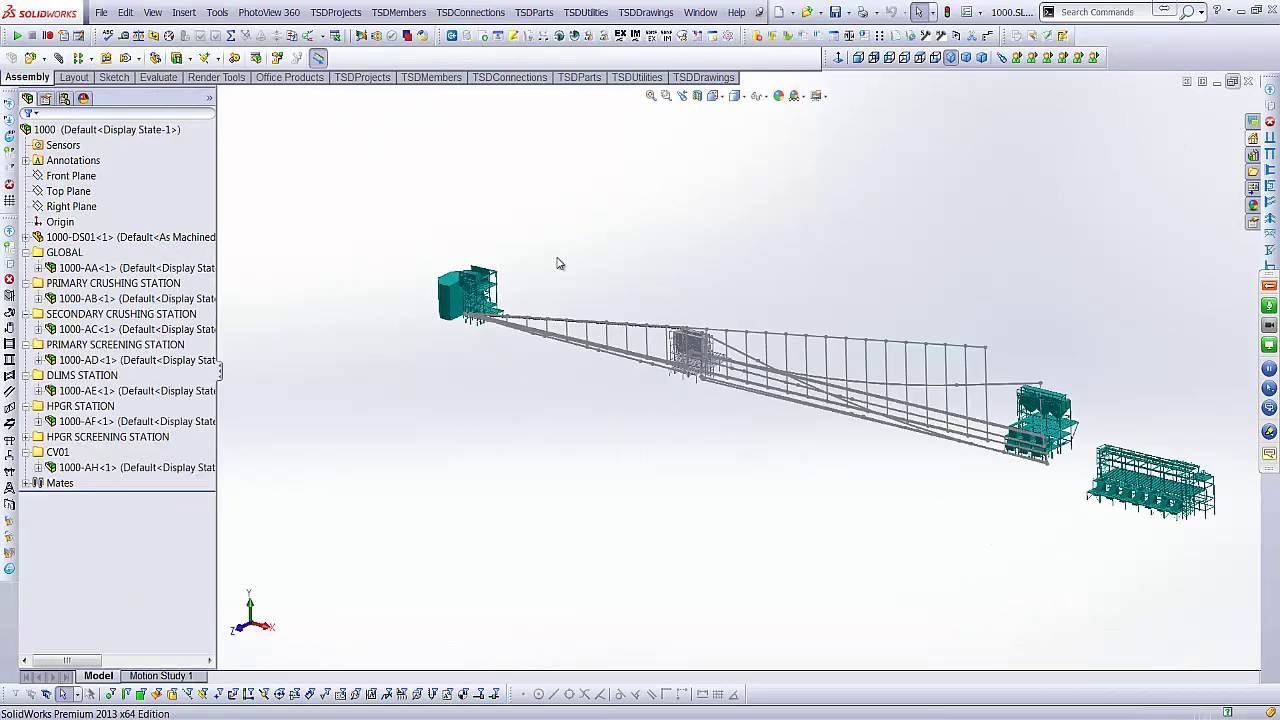
- Close the 1000 assembly without saving and log in to project 9999, TUTORIAL PROJECT, with WBS code AA
{"action": "left_click", "coordinate": [1248, 81]}
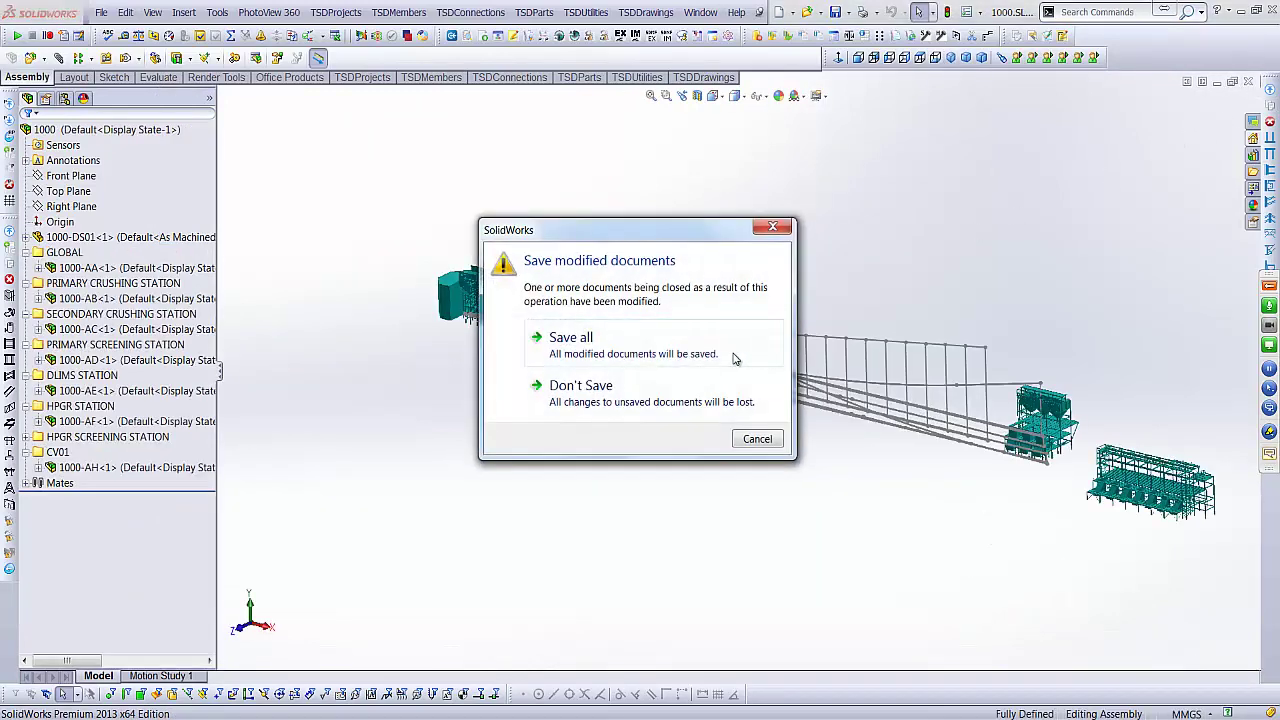
{"action": "left_click", "coordinate": [580, 386]}
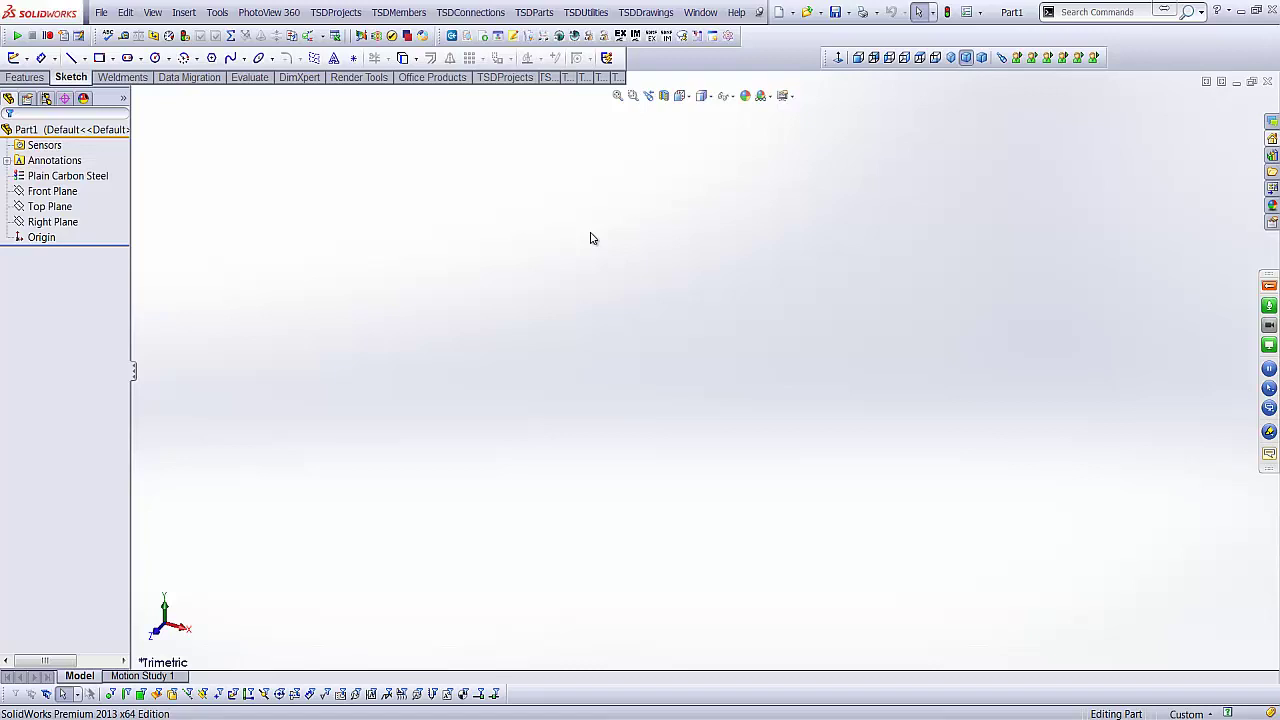
{"action": "left_click", "coordinate": [333, 12]}
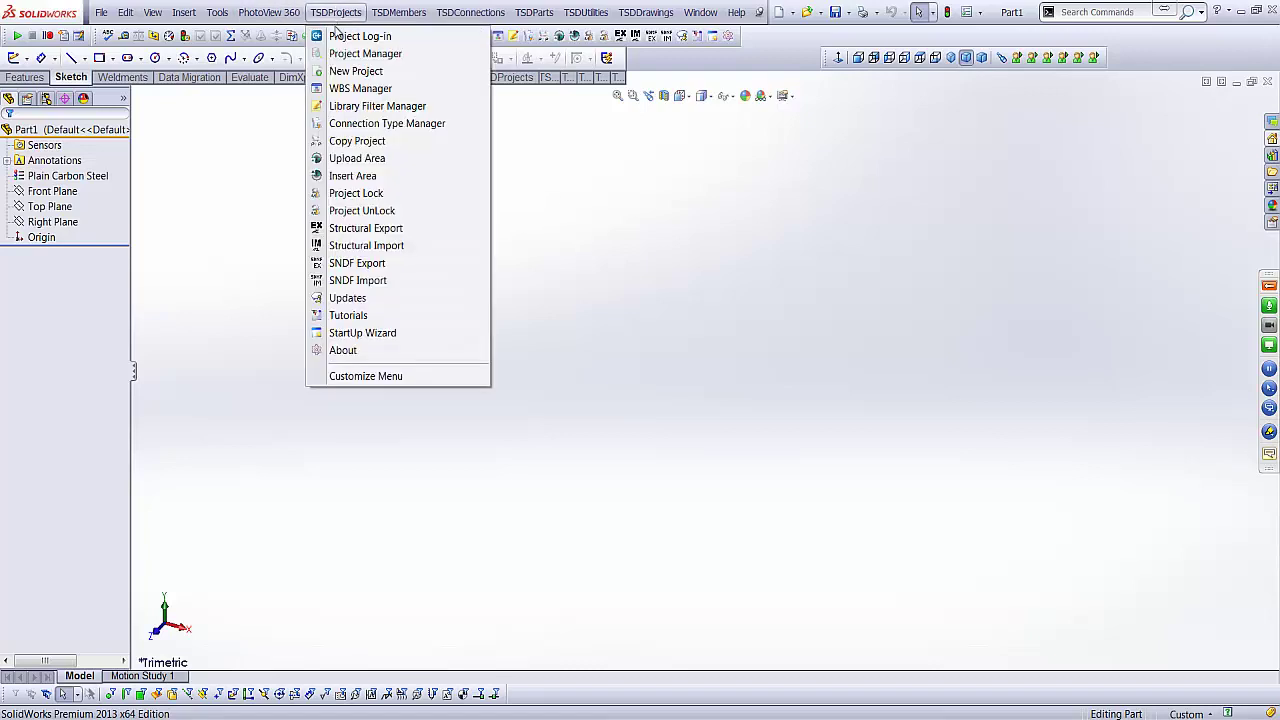
{"action": "left_click", "coordinate": [345, 36]}
{"action": "left_click", "coordinate": [55, 279]}
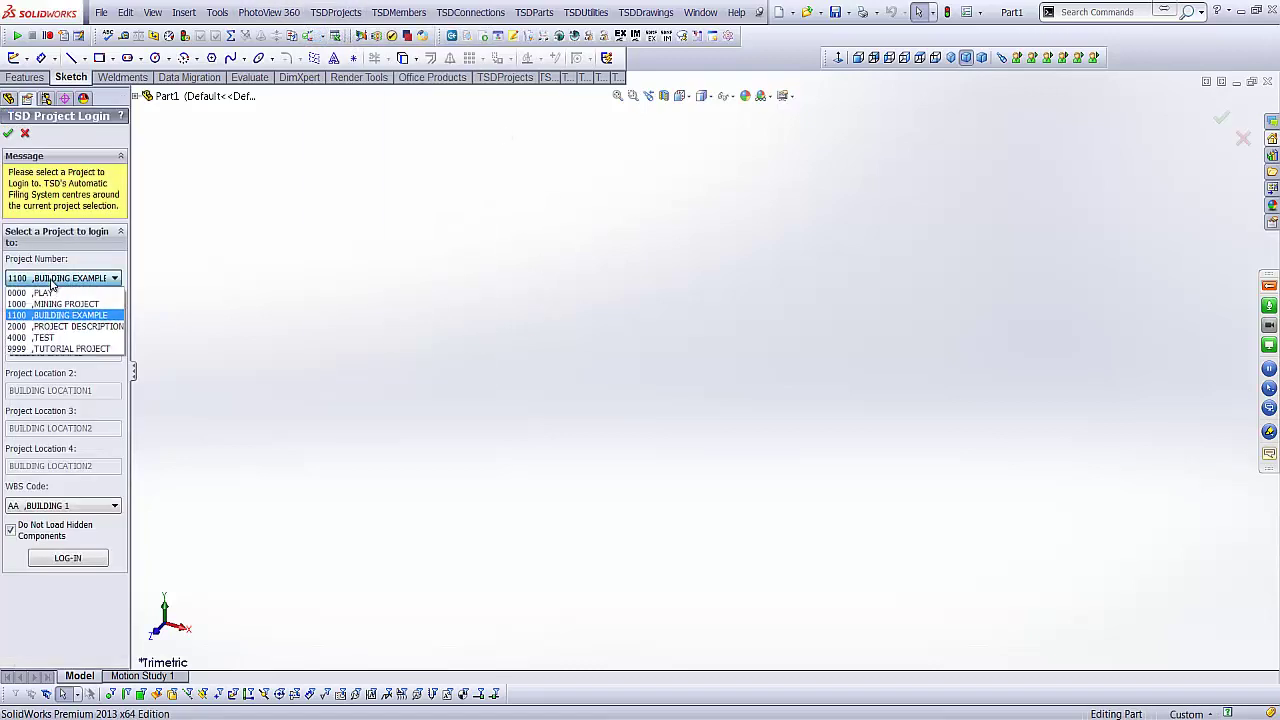
{"action": "left_click", "coordinate": [45, 340]}
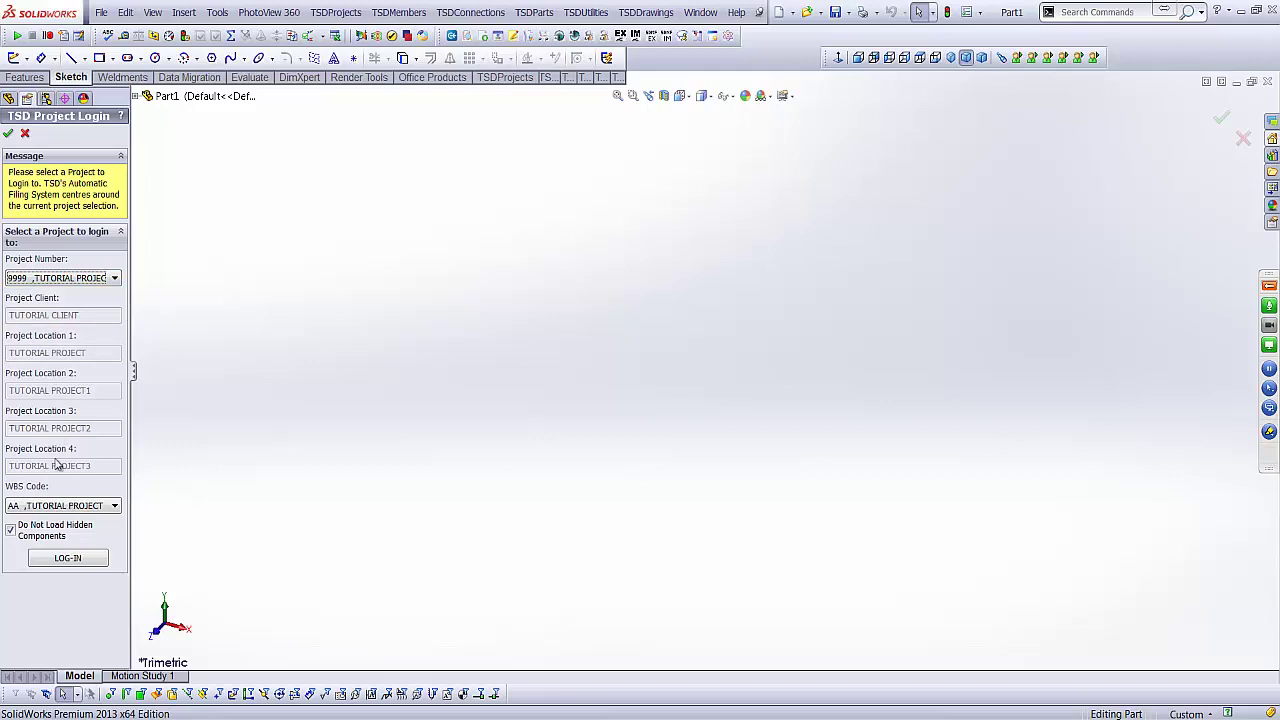
{"action": "left_click", "coordinate": [66, 560]}
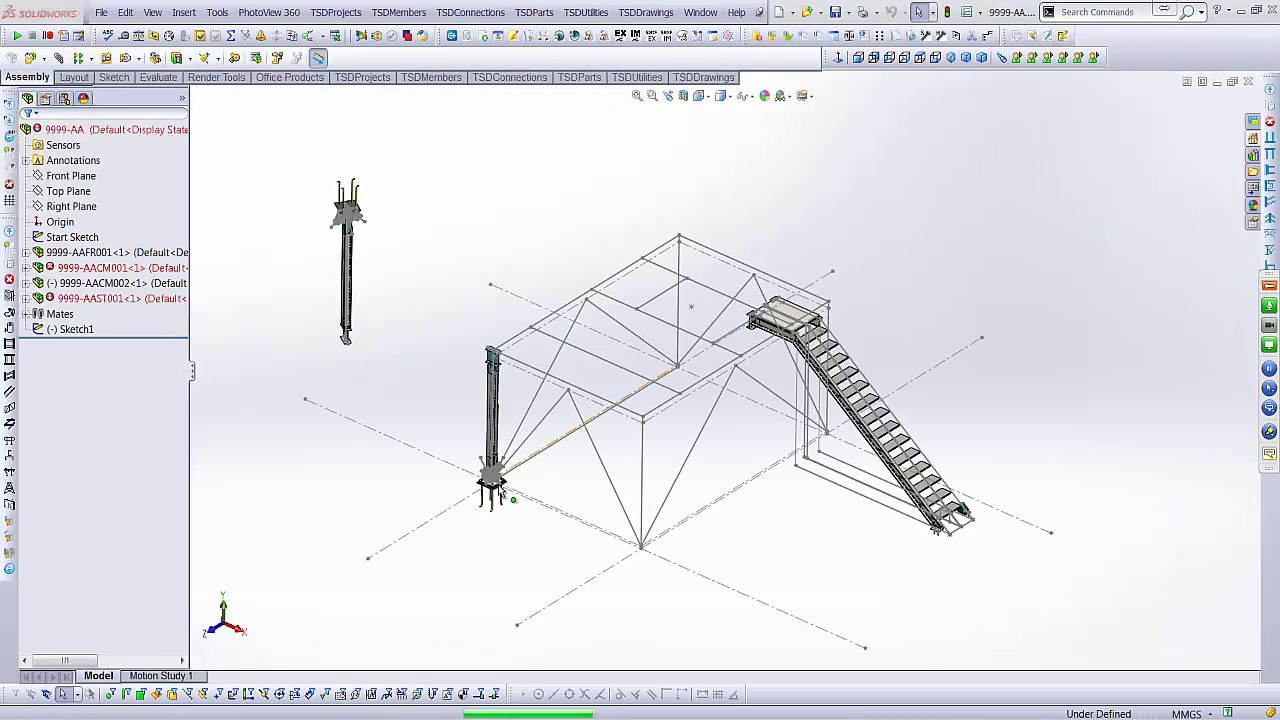
- Locate the column carrying the gusseted base plate and open its 9999-AACM001 assembly in its own window
{"action": "scroll", "coordinate": [529, 457], "scroll_direction": "down", "scroll_amount": 8}
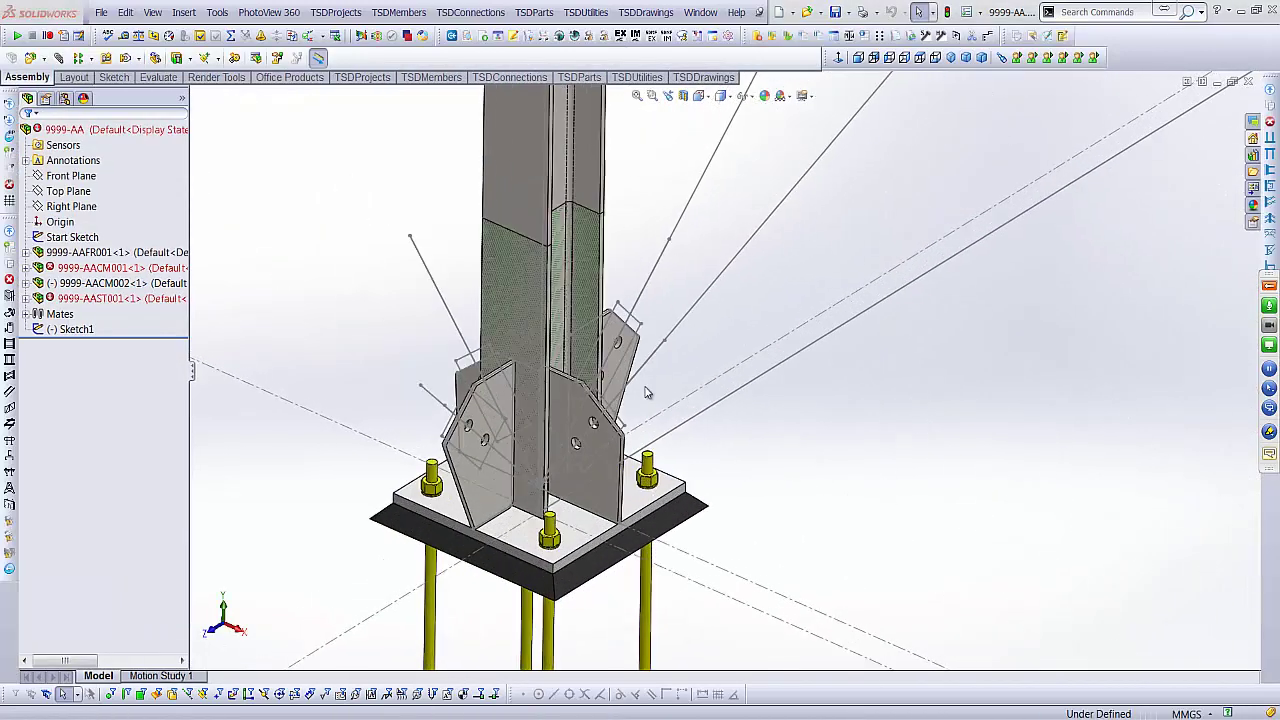
{"action": "scroll", "coordinate": [600, 455], "scroll_direction": "down", "scroll_amount": 3}
{"action": "left_click", "coordinate": [610, 520]}
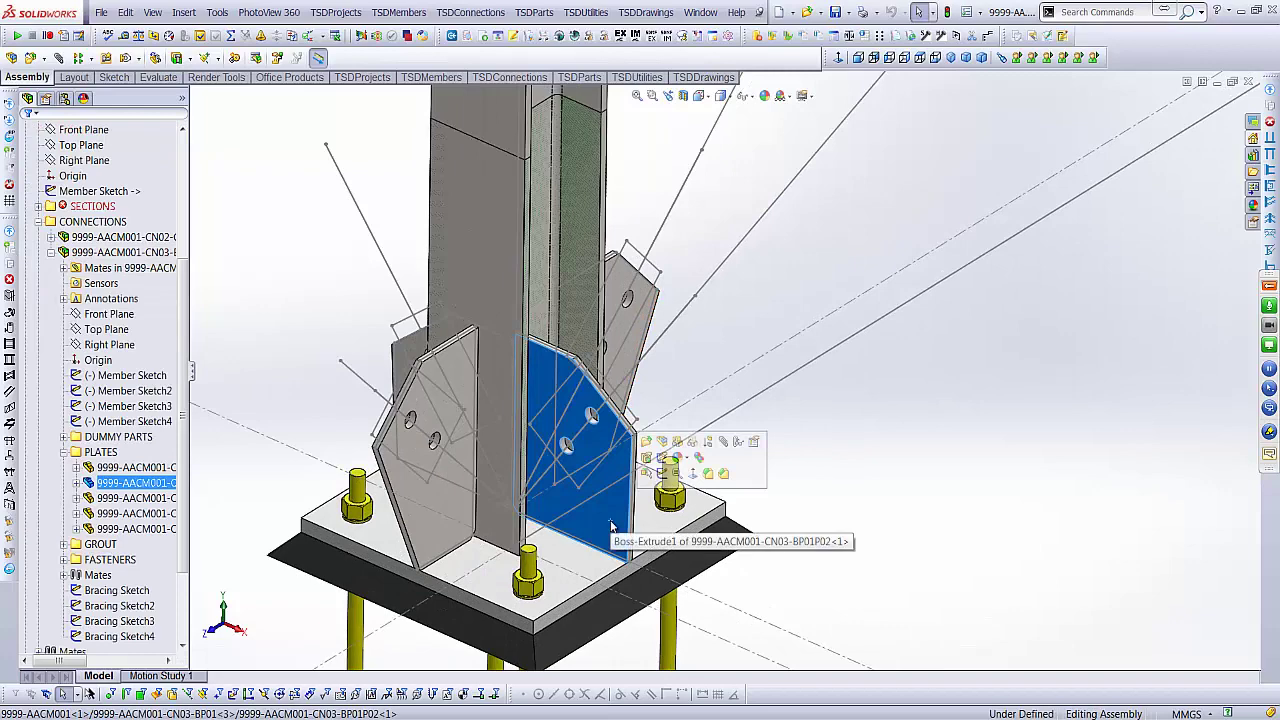
{"action": "scroll", "coordinate": [113, 215], "scroll_direction": "up", "scroll_amount": 3}
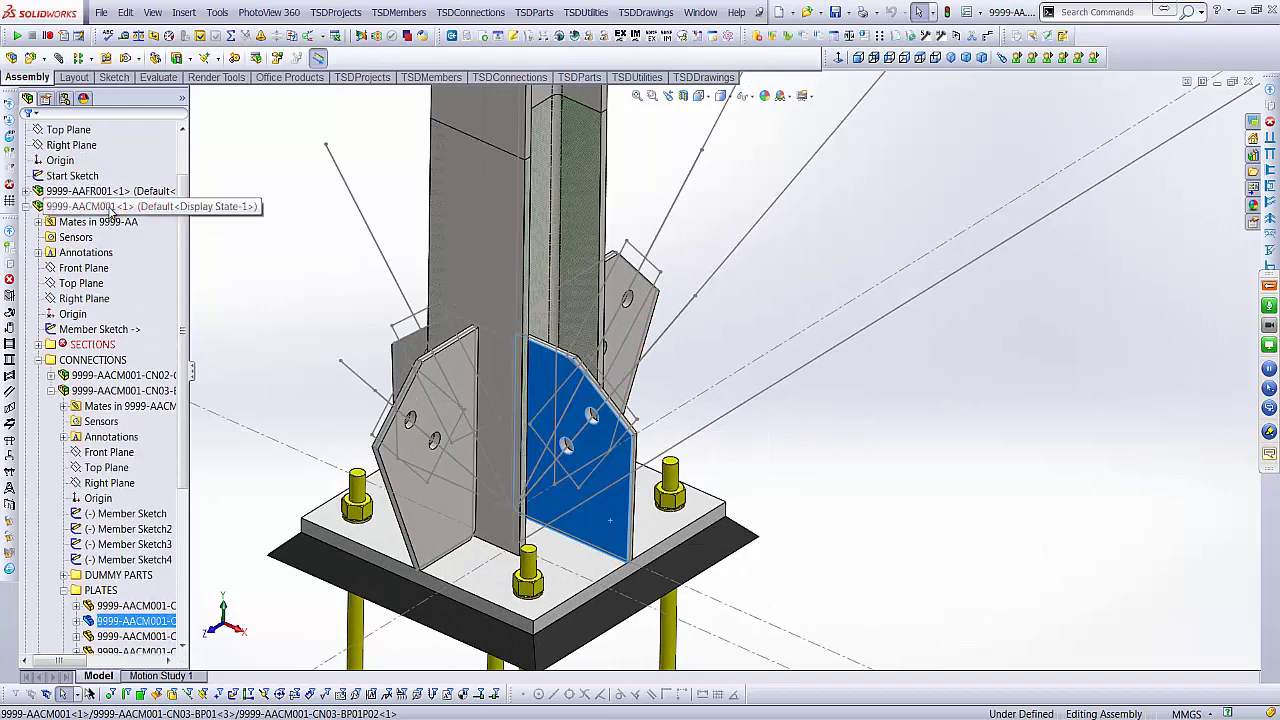
{"action": "right_click", "coordinate": [113, 207]}
{"action": "left_click", "coordinate": [120, 176]}
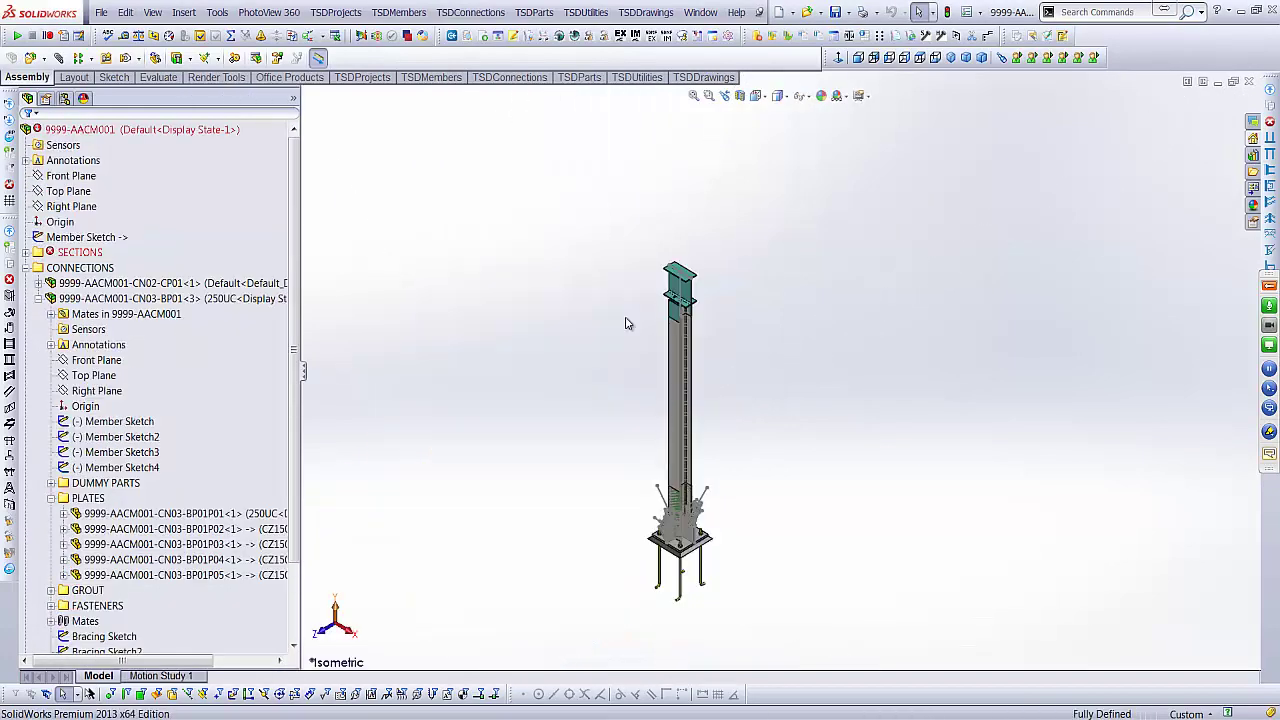
- Open the 9999-AACM001-CN03-BP01 base plate connection from the column's CONNECTIONS folder
{"action": "left_click", "coordinate": [26, 268]}
{"action": "left_click", "coordinate": [26, 268]}
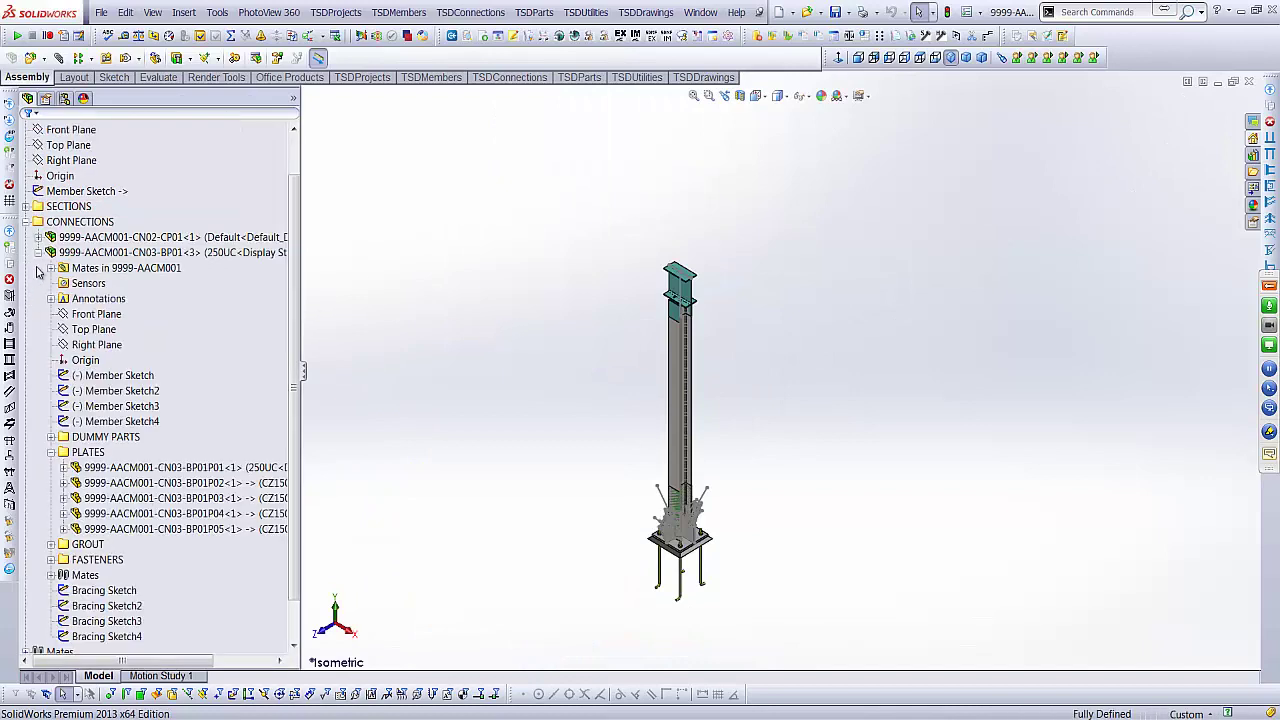
{"action": "right_click", "coordinate": [188, 298]}
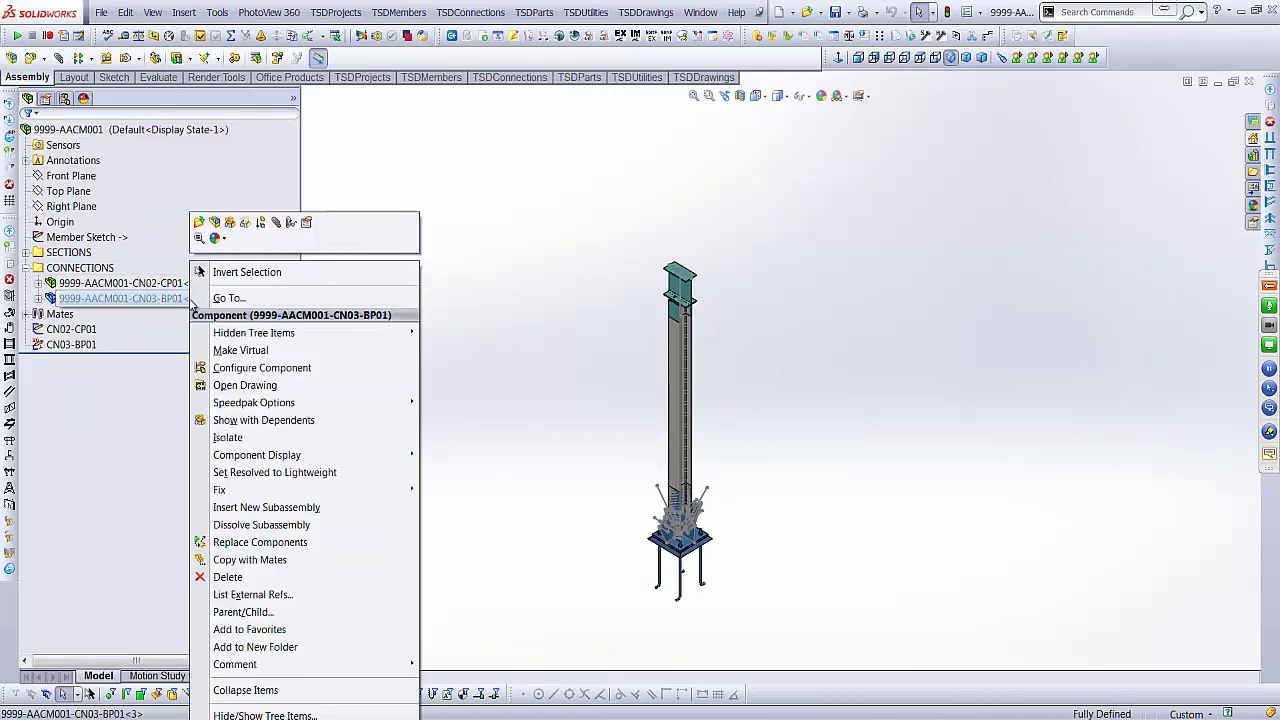
{"action": "left_click", "coordinate": [200, 222]}
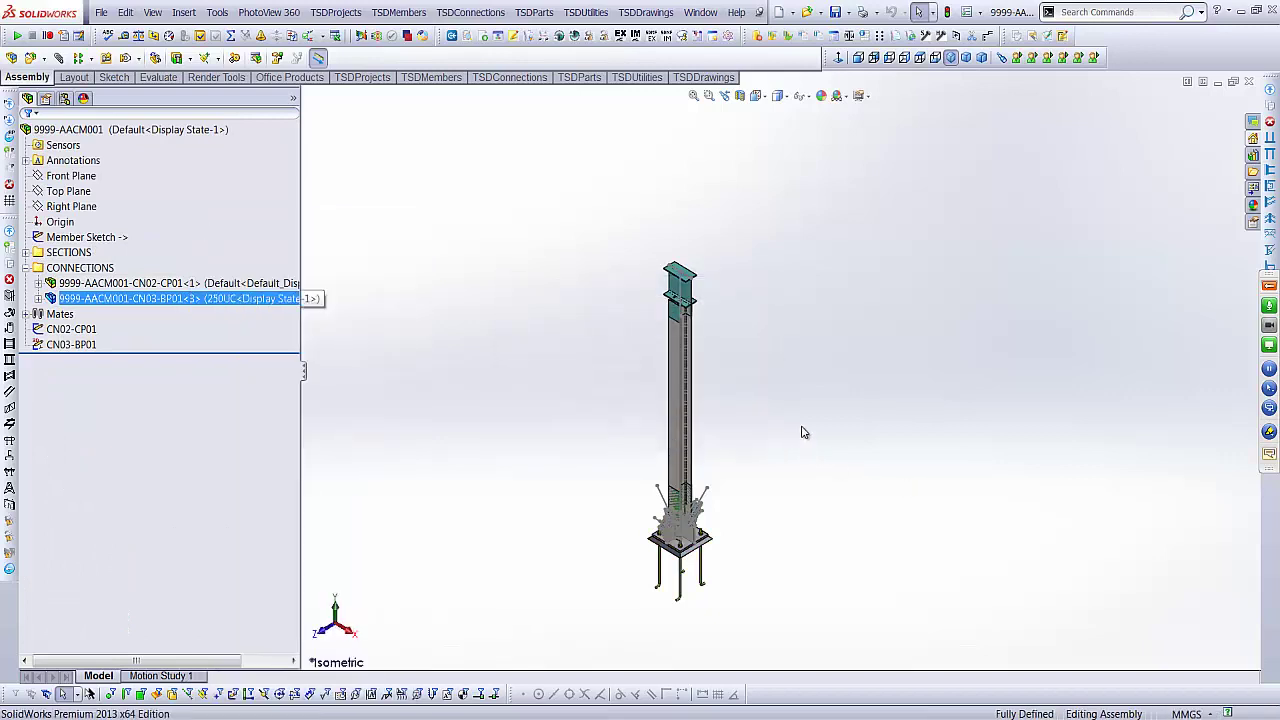
{"action": "scroll", "coordinate": [797, 208], "scroll_direction": "down", "scroll_amount": 2}
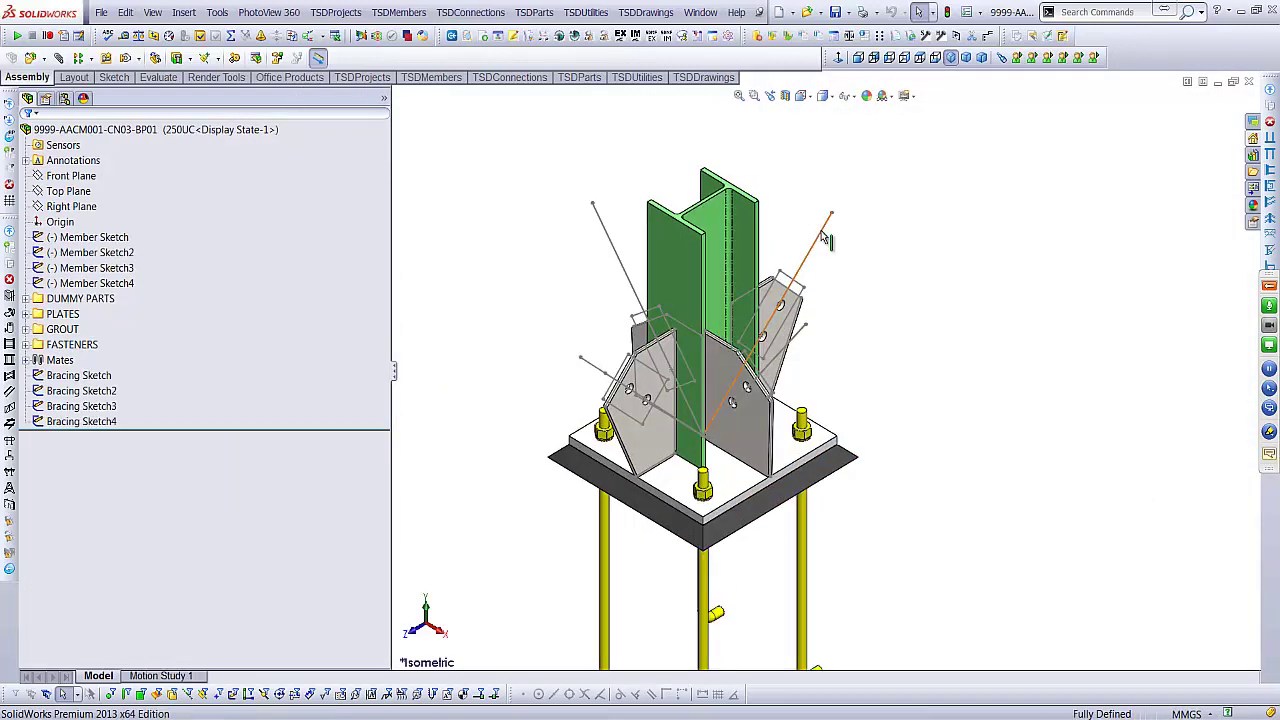
- Examine Member Sketch through Member Sketch4 in the base plate connection, and close its window
{"action": "left_click", "coordinate": [118, 238]}
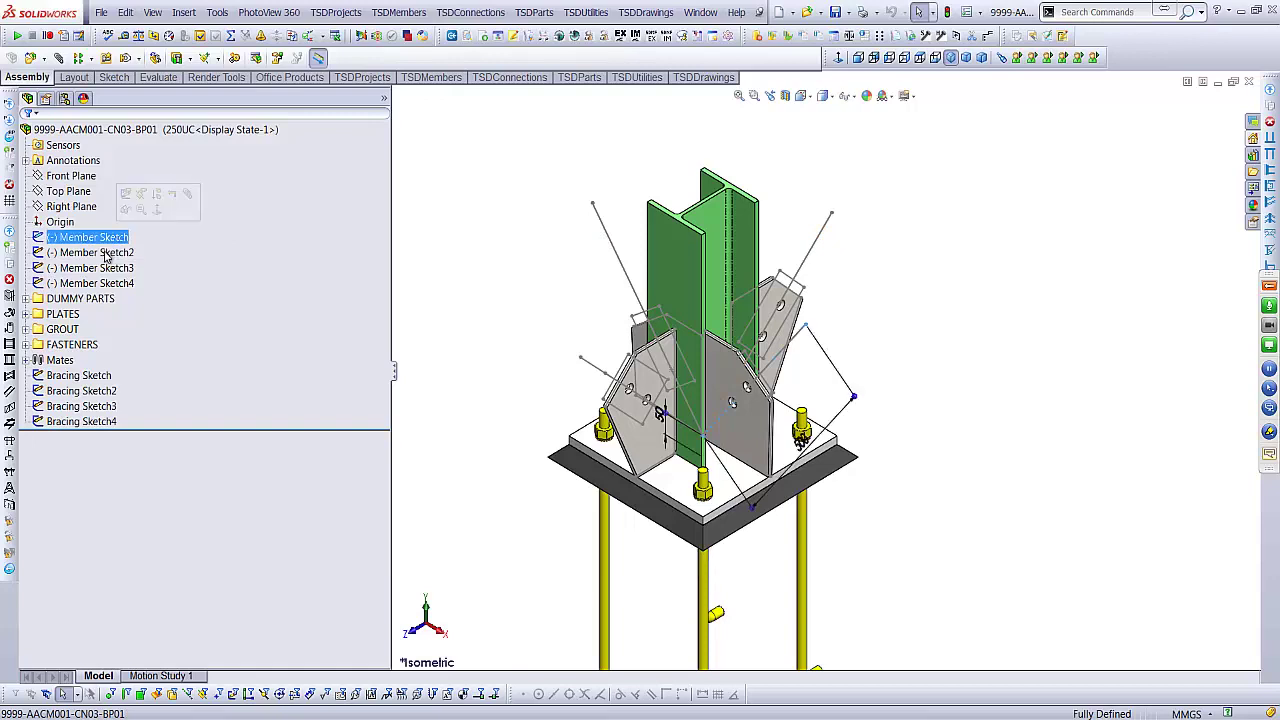
{"action": "left_click", "coordinate": [100, 256]}
{"action": "left_click", "coordinate": [100, 268]}
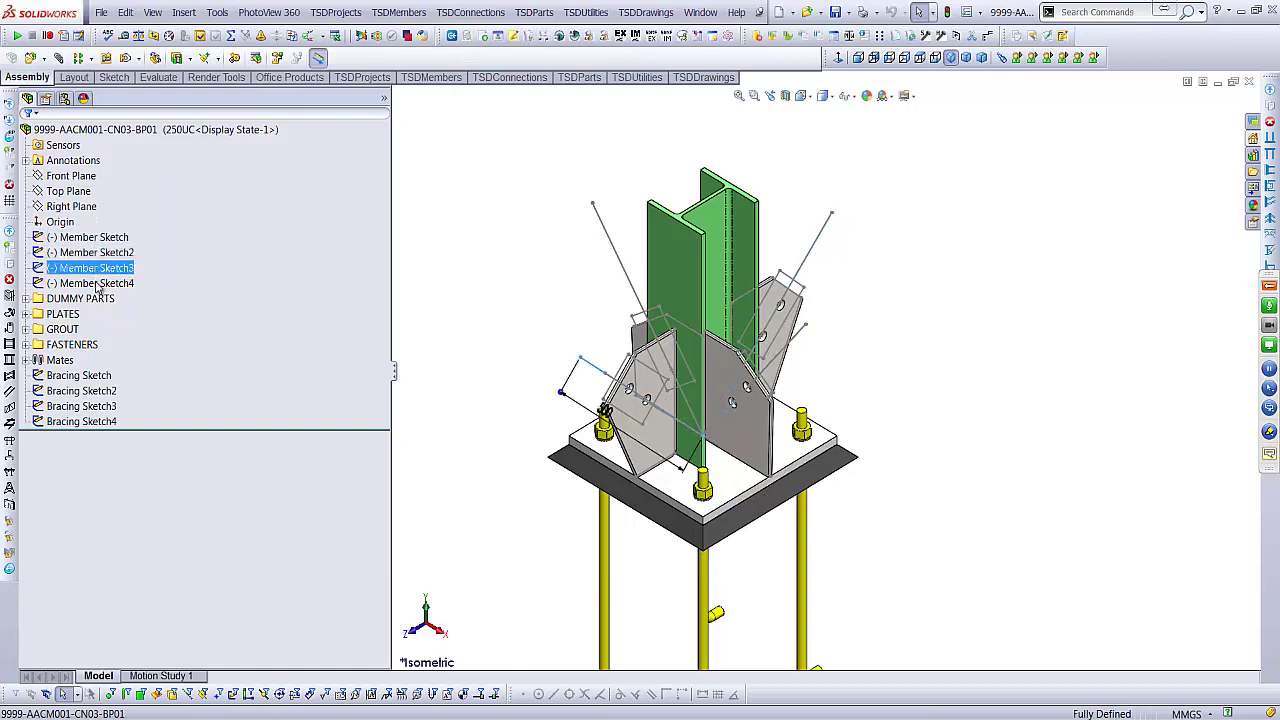
{"action": "left_click", "coordinate": [100, 283]}
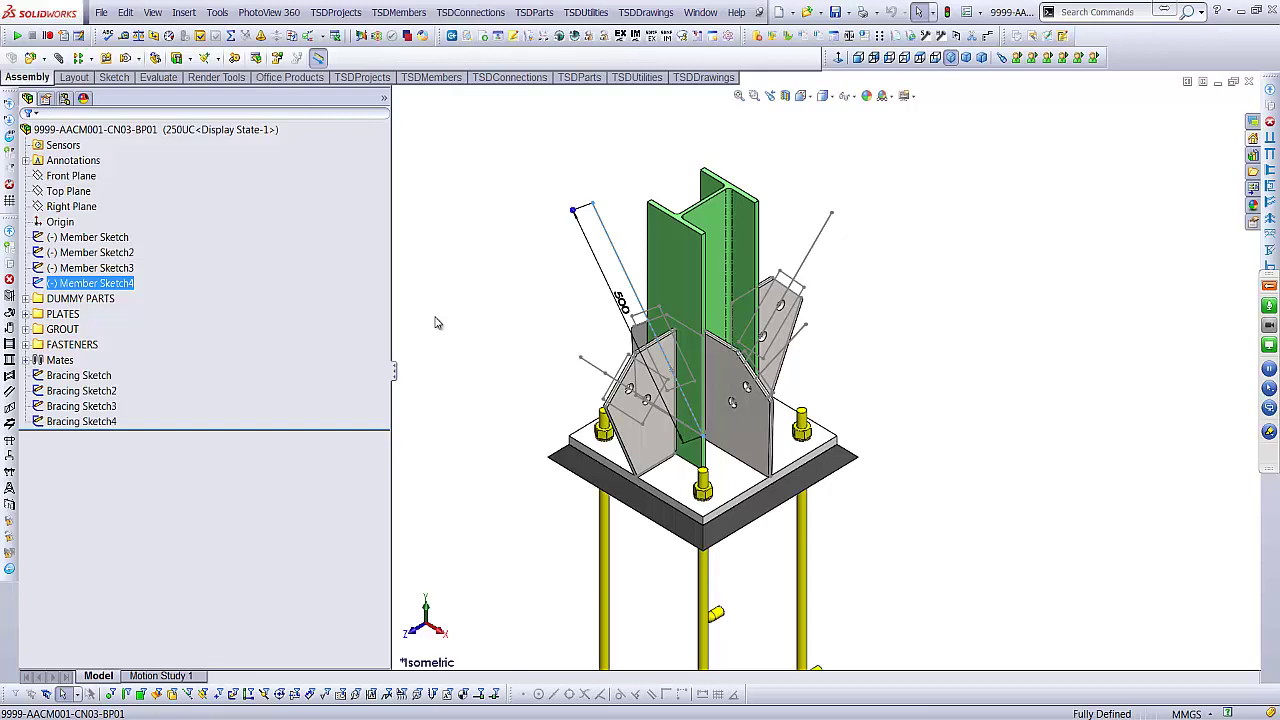
{"action": "left_click", "coordinate": [1248, 81]}
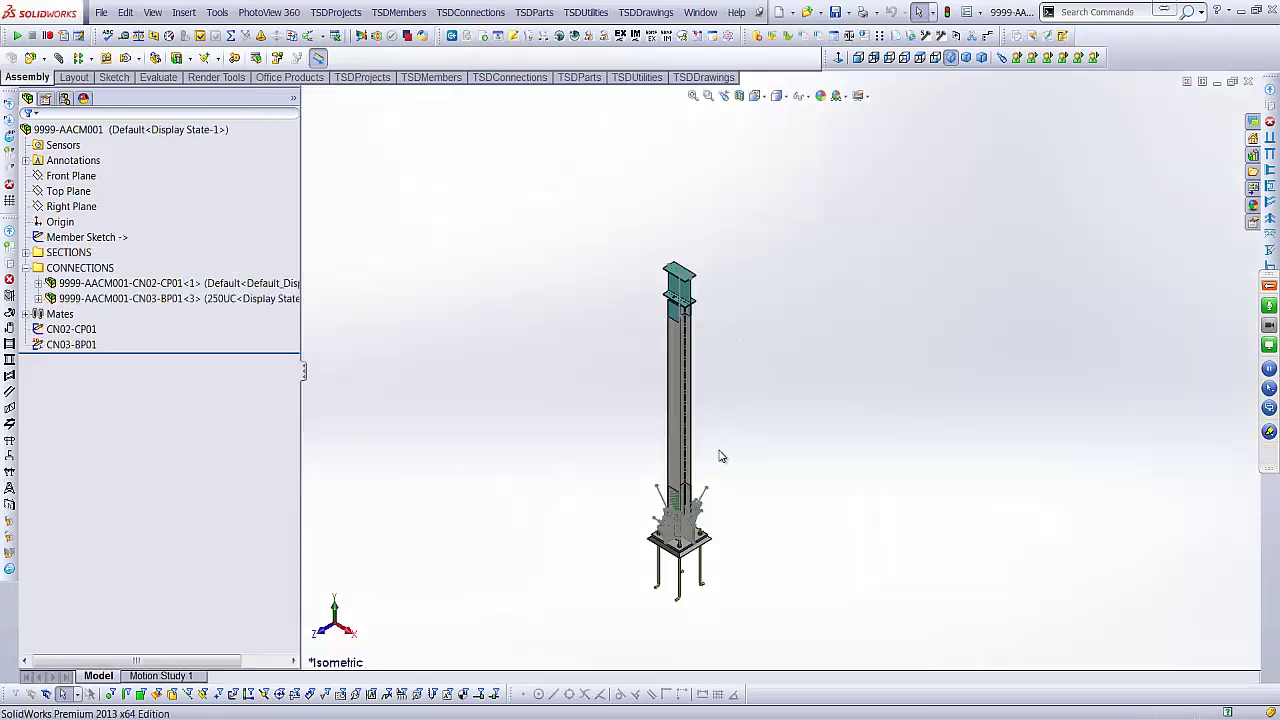
- Close the 9999-AACM001 column assembly with its changes saved, and suppress two of the gusset plates on its base plate in the main assembly
{"action": "left_click", "coordinate": [1248, 81]}
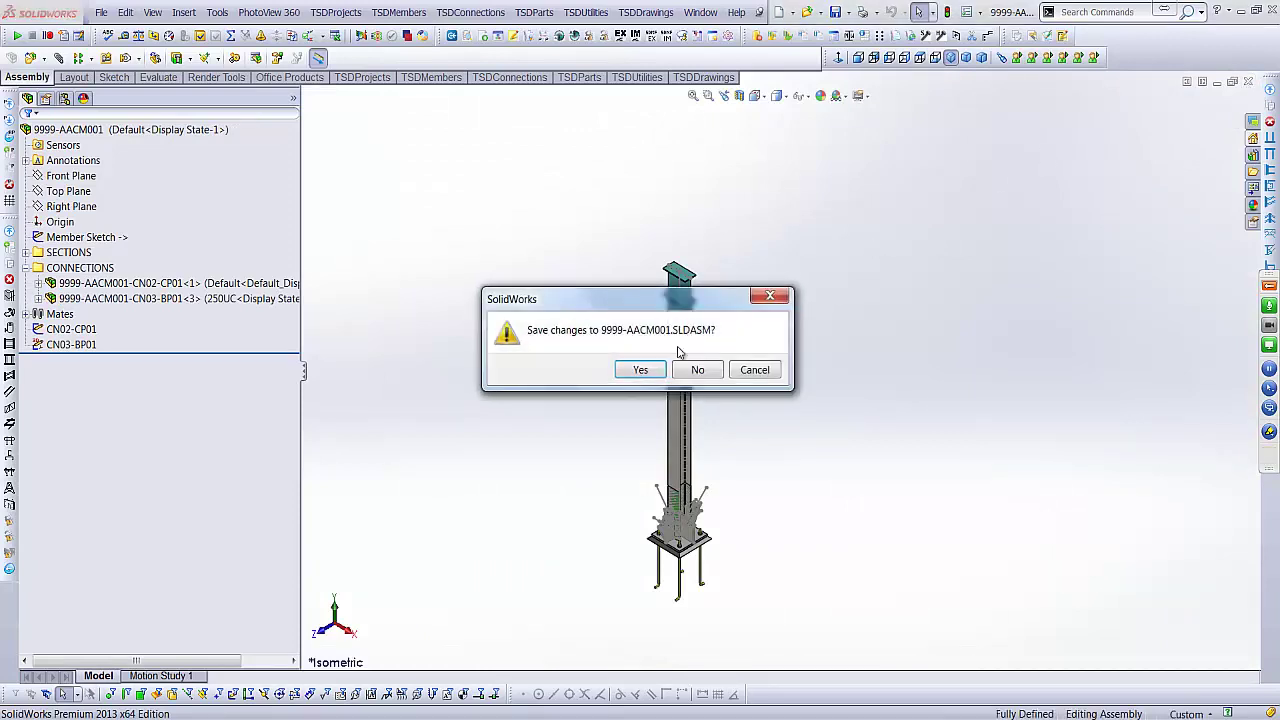
{"action": "left_click", "coordinate": [640, 369]}
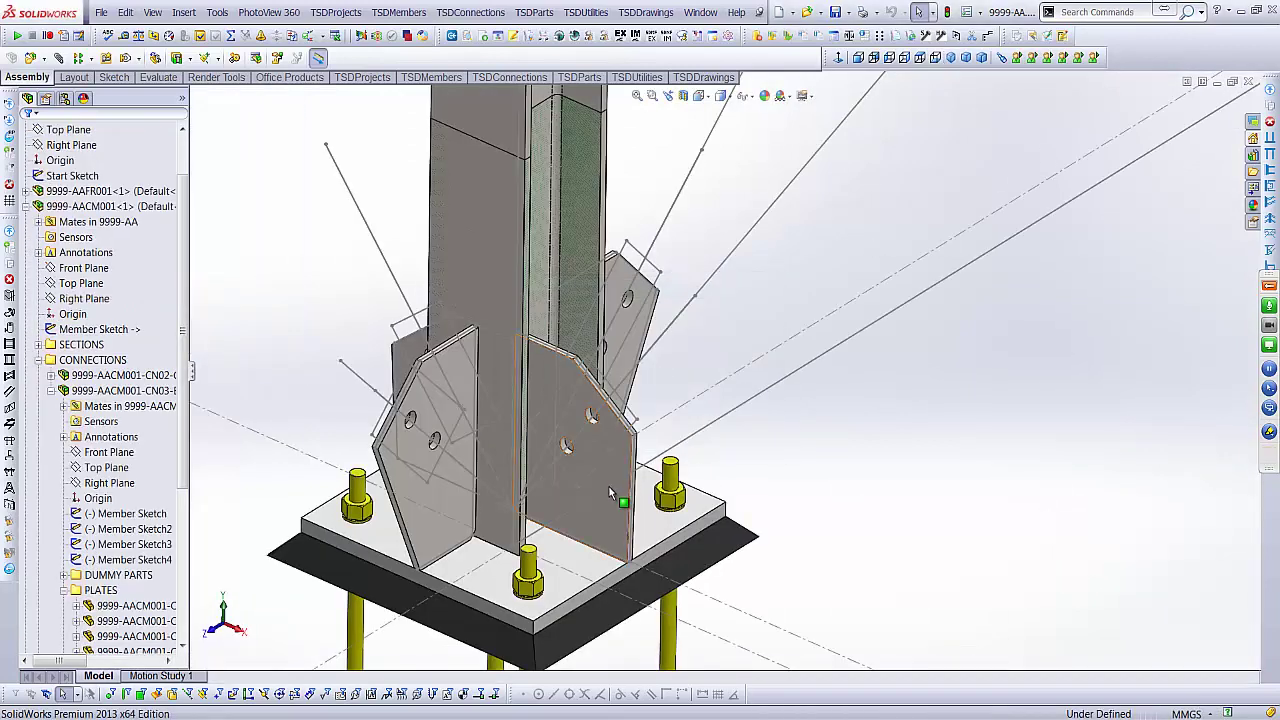
{"action": "left_click", "coordinate": [425, 513]}
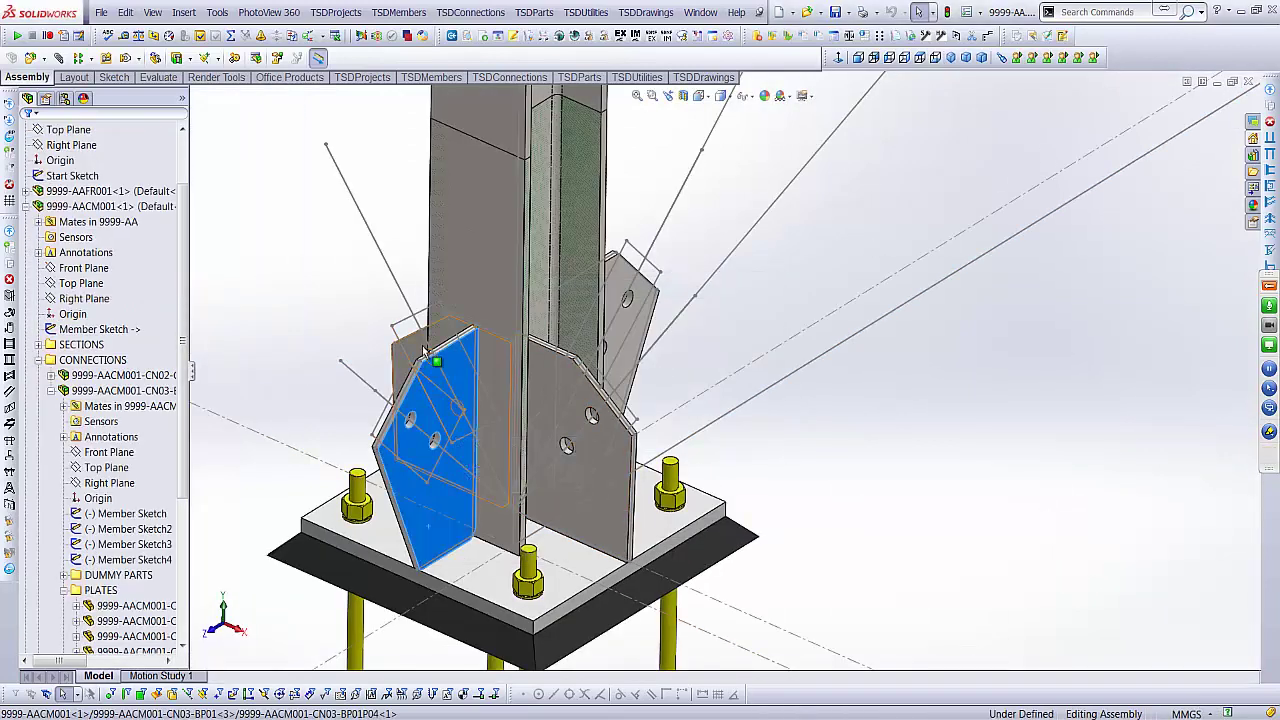
{"action": "right_click", "coordinate": [425, 350]}
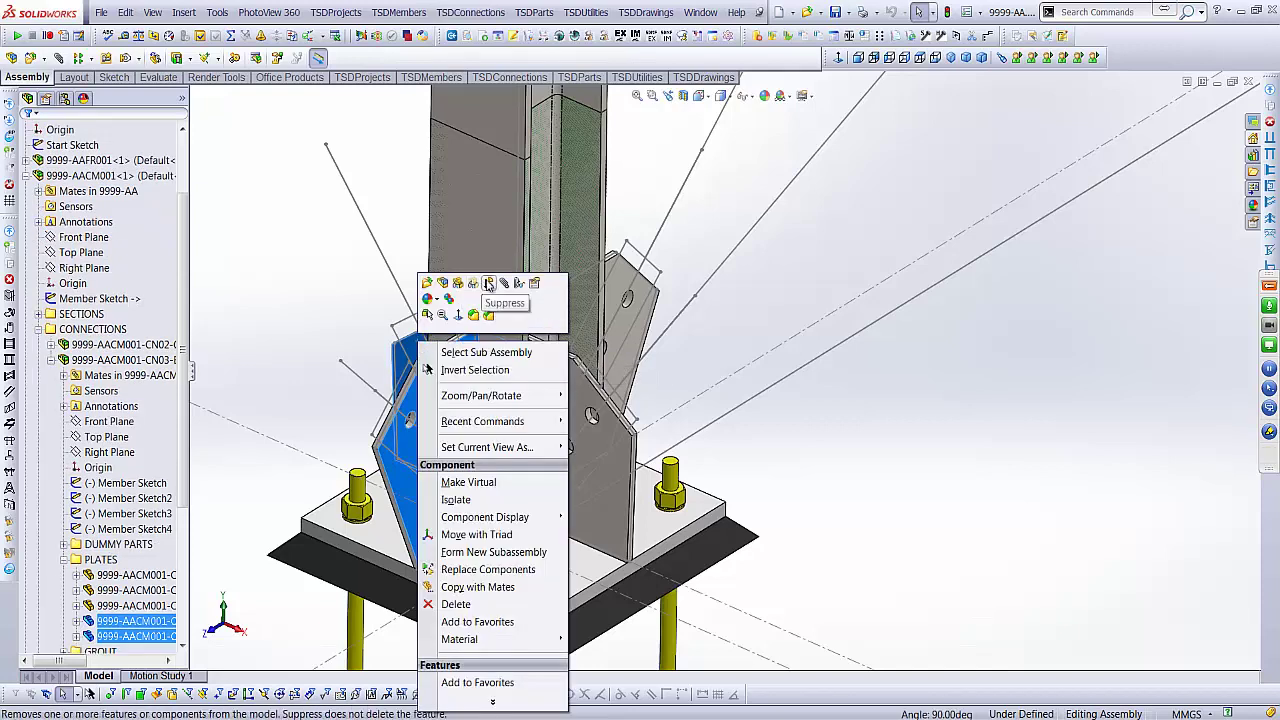
{"action": "left_click", "coordinate": [488, 284]}
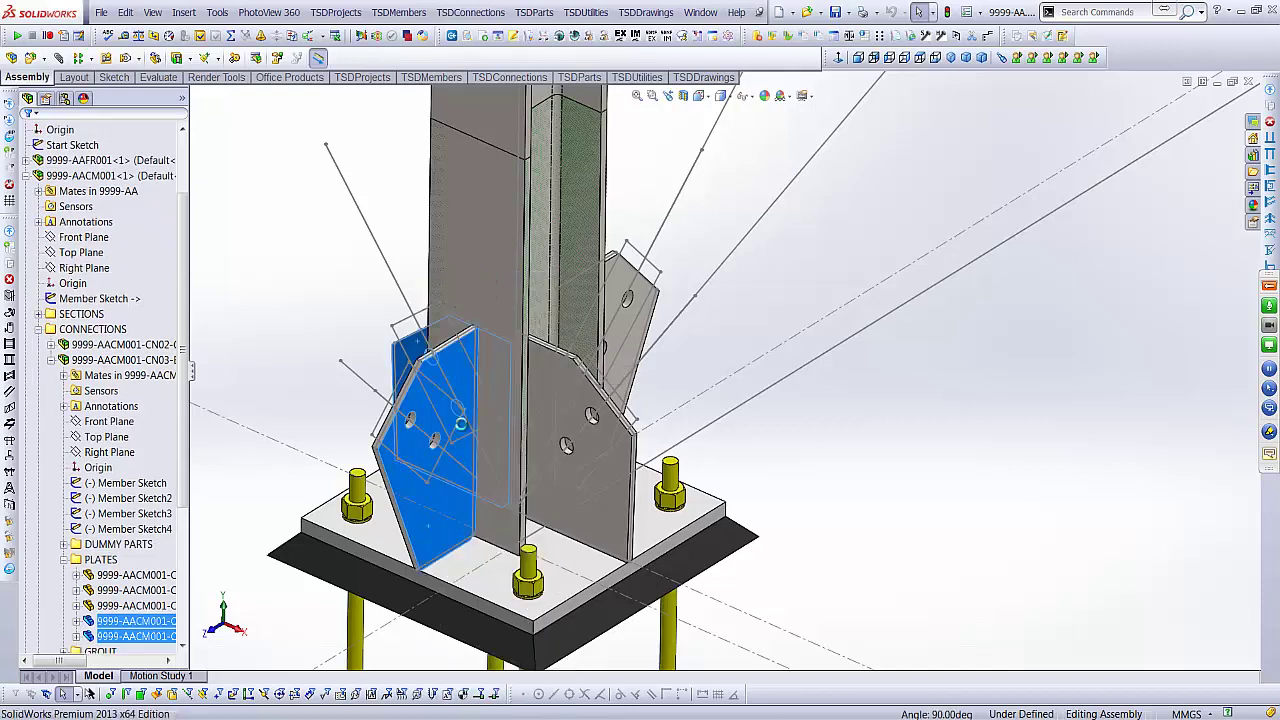
- Hide the profile sketches of the suppressed gusset plates together with the Member Sketch4 line
{"action": "left_click", "coordinate": [385, 428]}
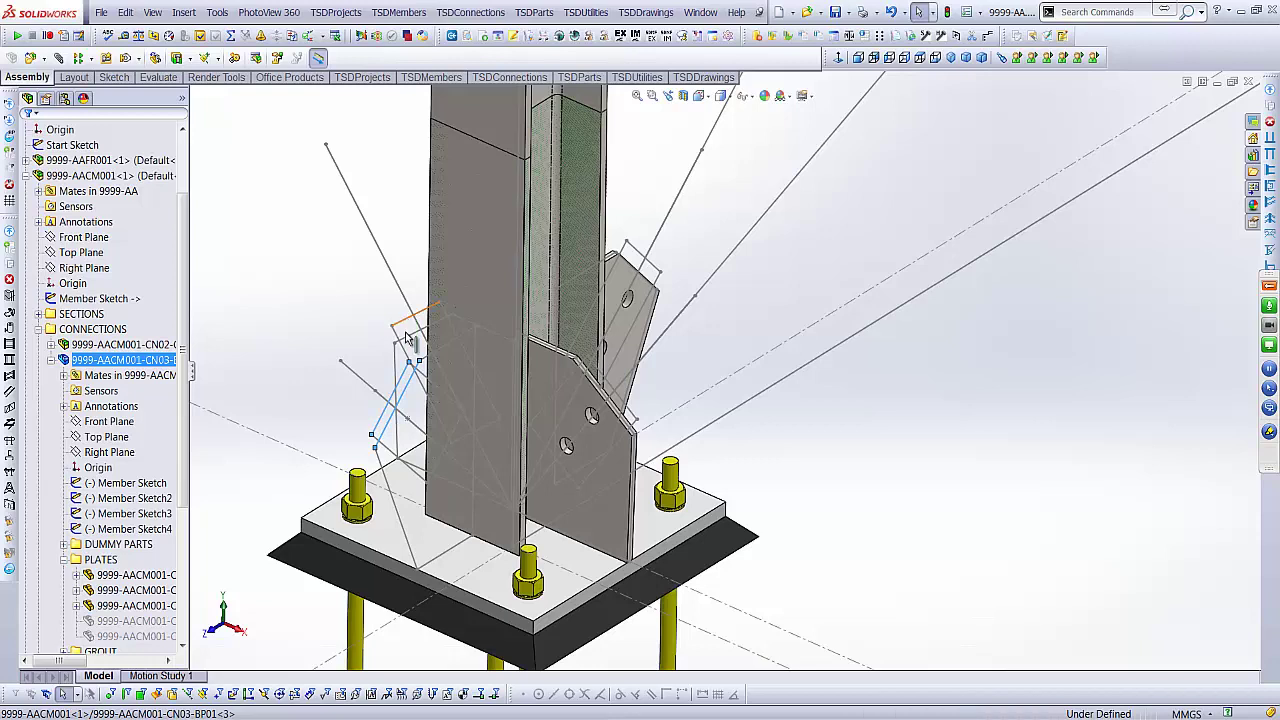
{"action": "right_click", "coordinate": [400, 291]}
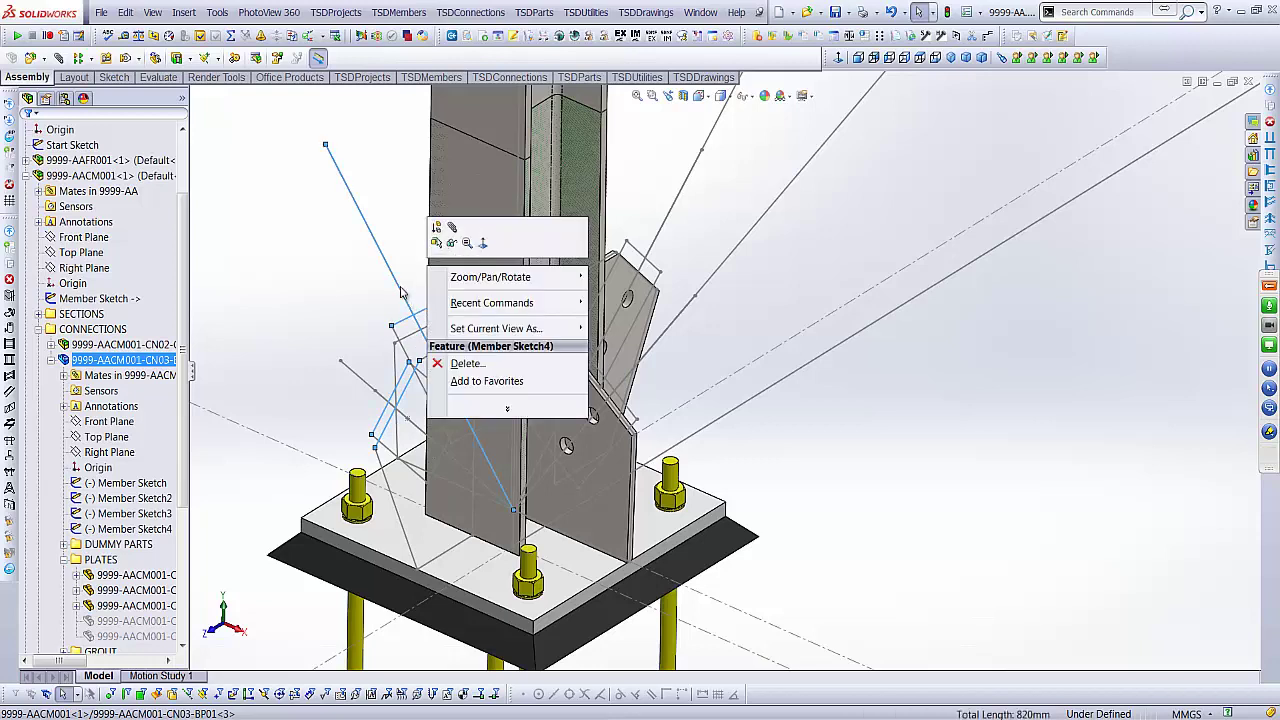
{"action": "left_click", "coordinate": [447, 246]}
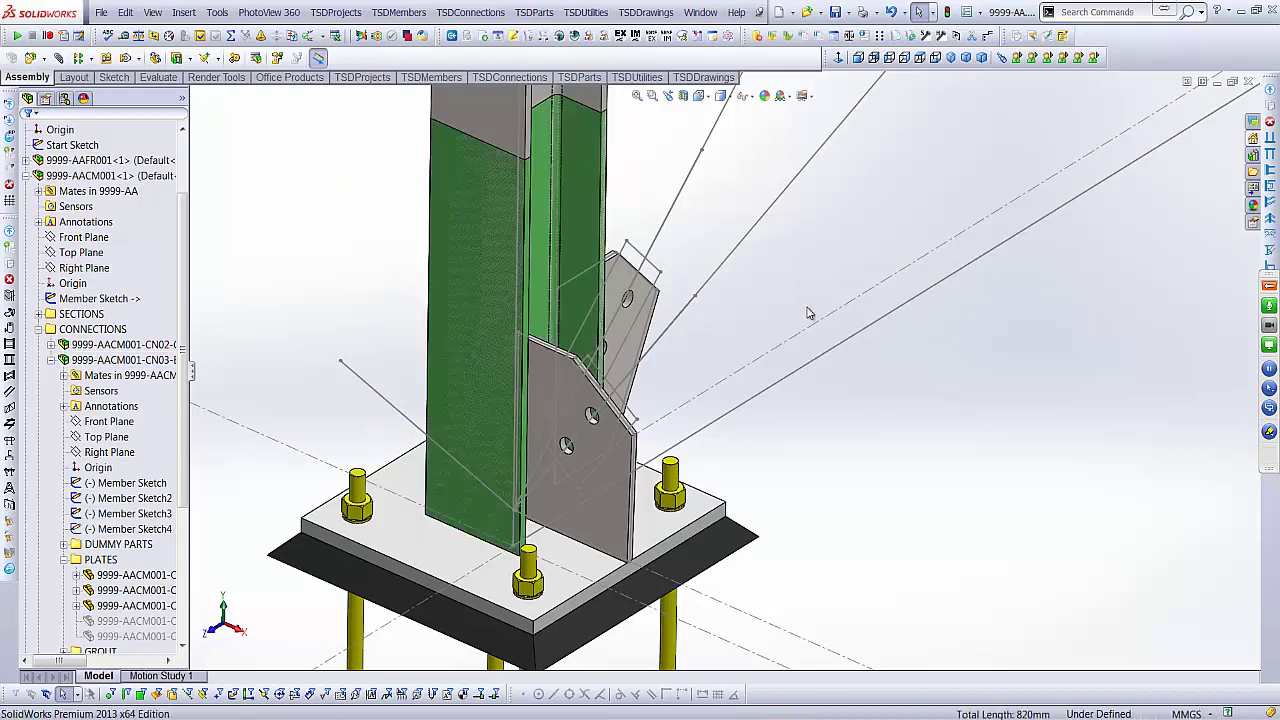
- Check which member sketches drive the remaining gusset plates, and hide the leftover sketch line of the other suppressed plate
{"action": "middle_click_drag", "start_coordinate": [588, 221], "coordinate": [560, 223]}
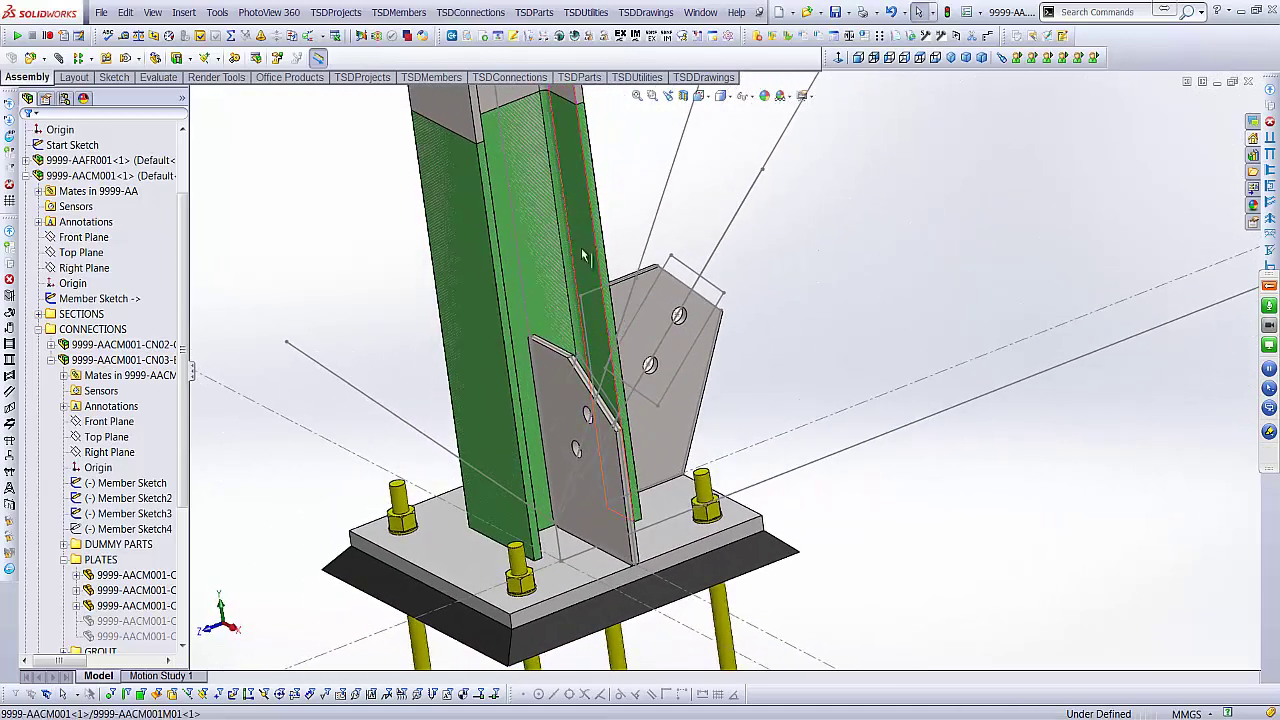
{"action": "left_click", "coordinate": [697, 396]}
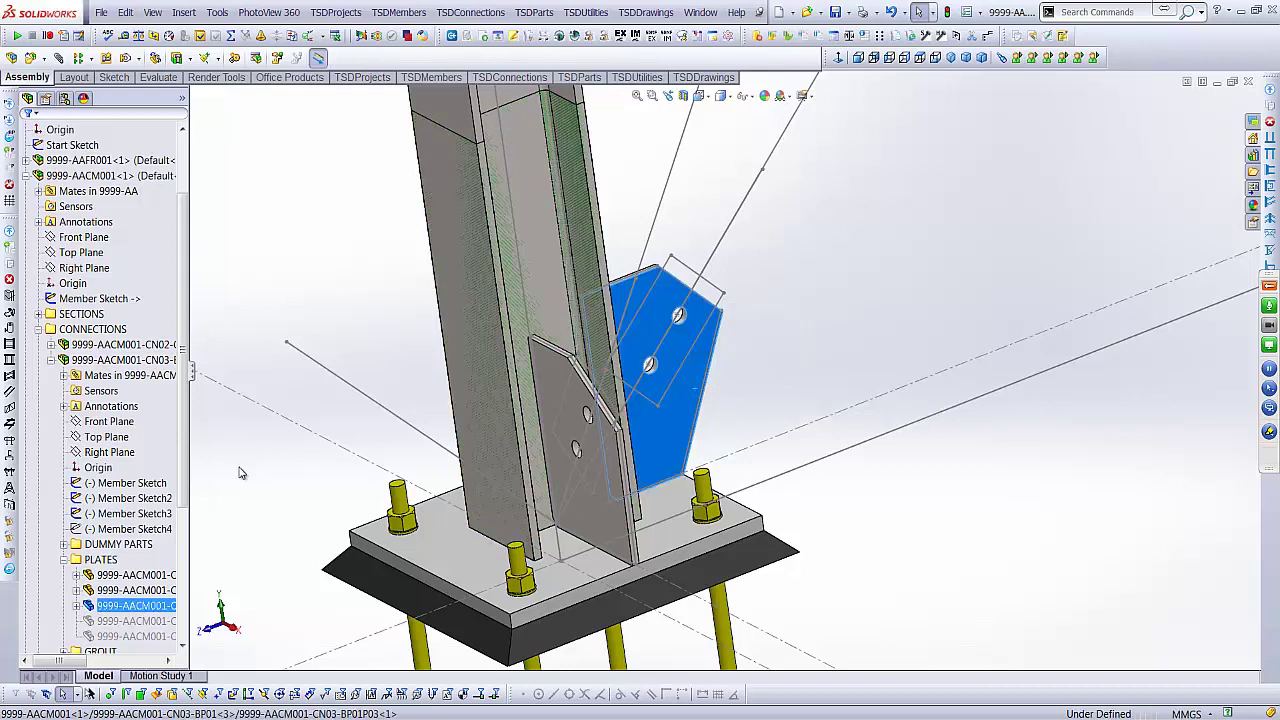
{"action": "left_click", "coordinate": [142, 487]}
{"action": "left_click", "coordinate": [135, 498]}
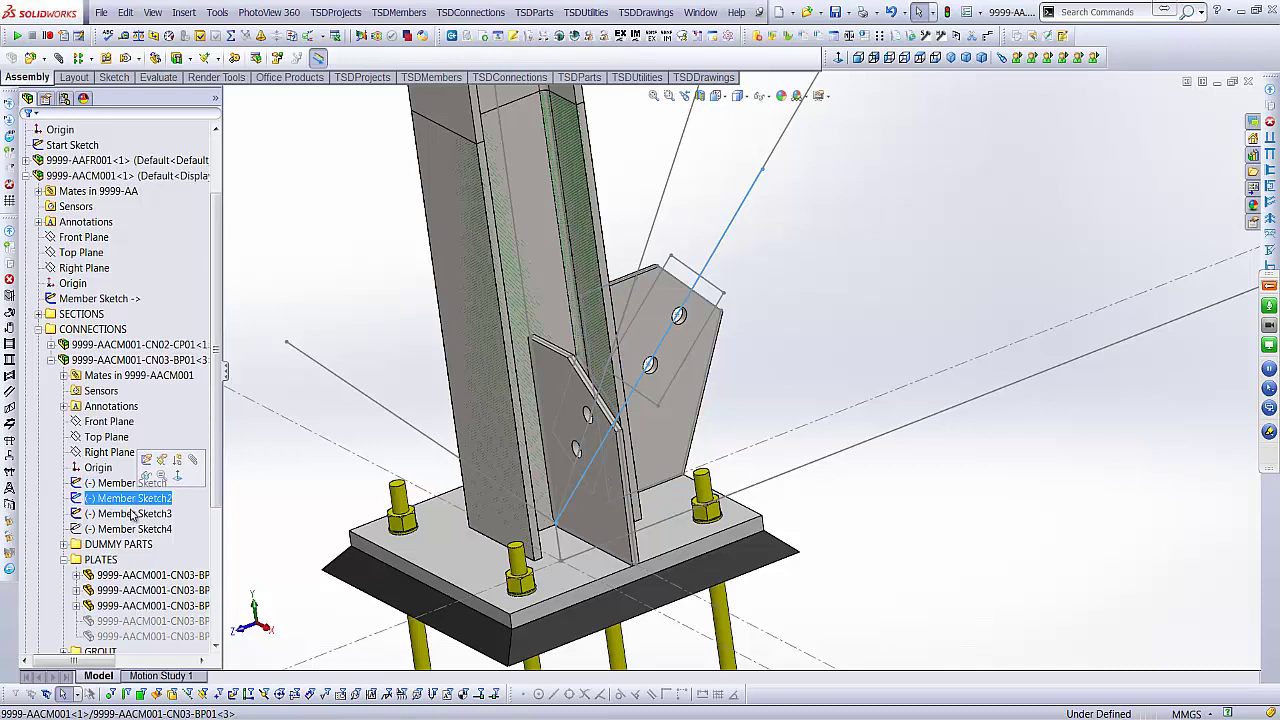
{"action": "left_click", "coordinate": [133, 514]}
{"action": "left_click", "coordinate": [313, 366]}
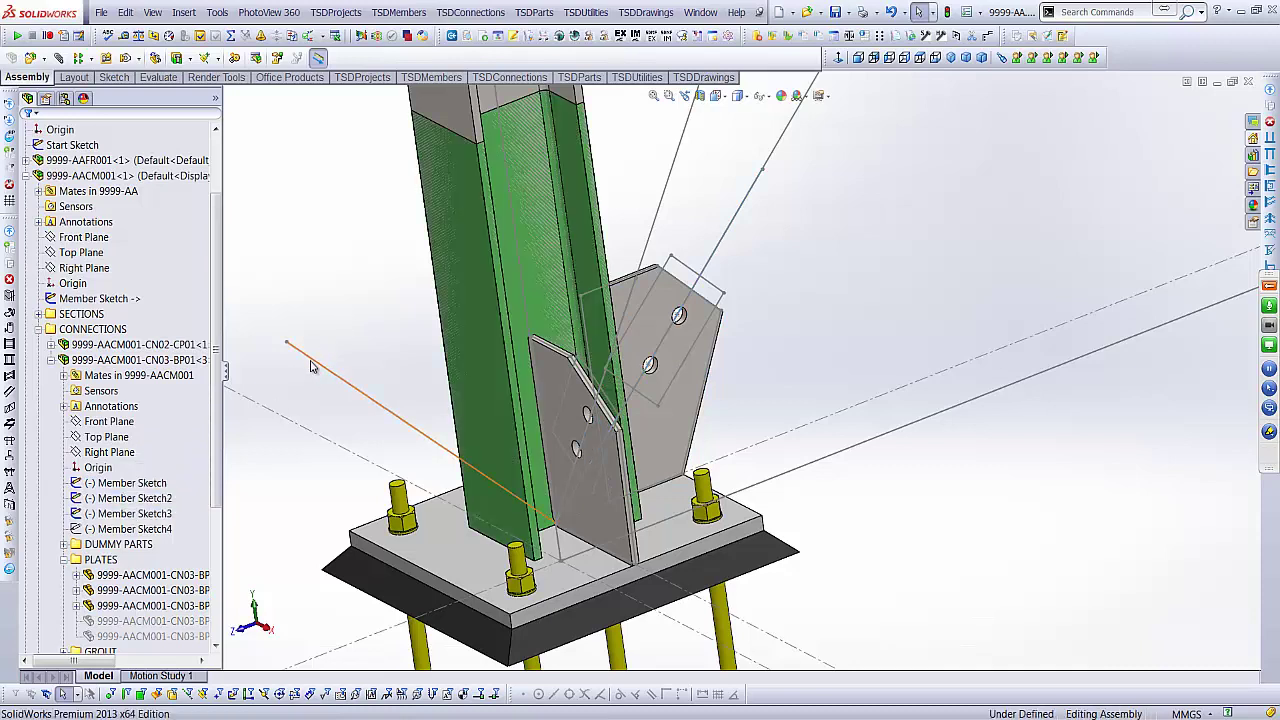
{"action": "right_click", "coordinate": [313, 366]}
{"action": "key", "text": "Escape"}
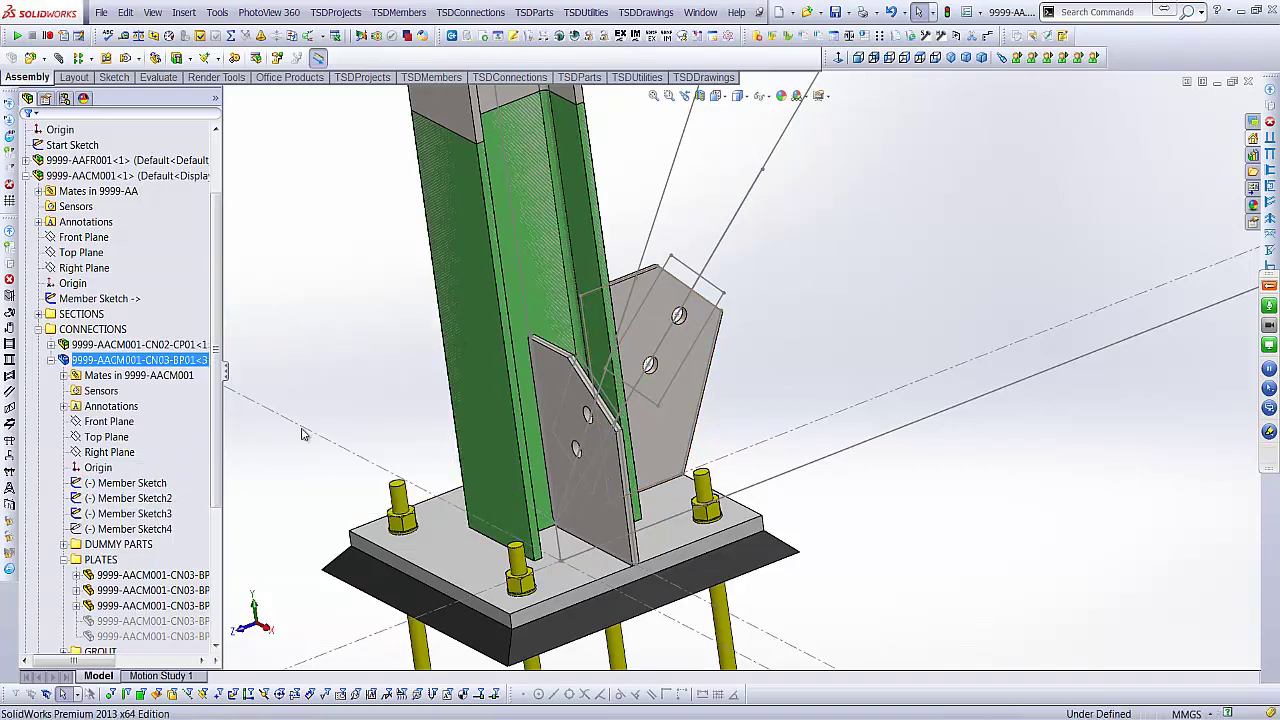
{"action": "left_click", "coordinate": [320, 429]}
- Edit the connection's Member Sketch in context and make its line parallel to the brace line of the South Column Sketch
{"action": "left_click", "coordinate": [115, 486]}
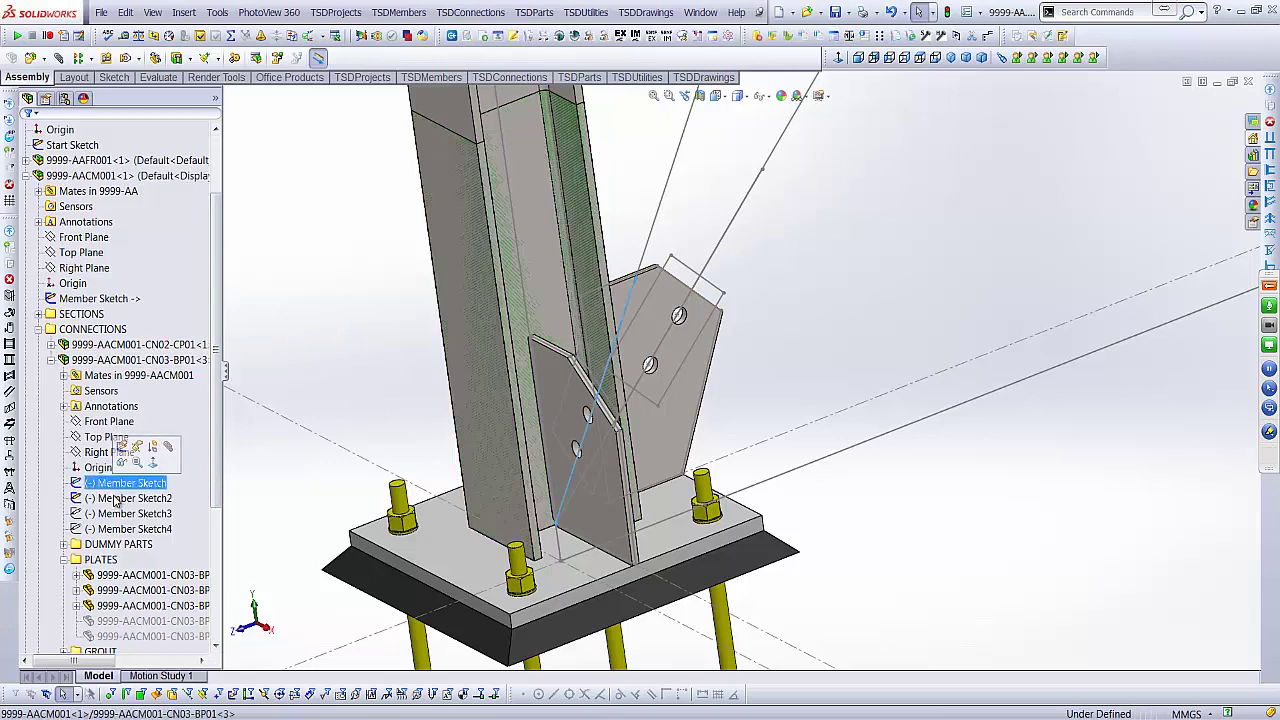
{"action": "middle_click_drag", "start_coordinate": [235, 468], "coordinate": [385, 500]}
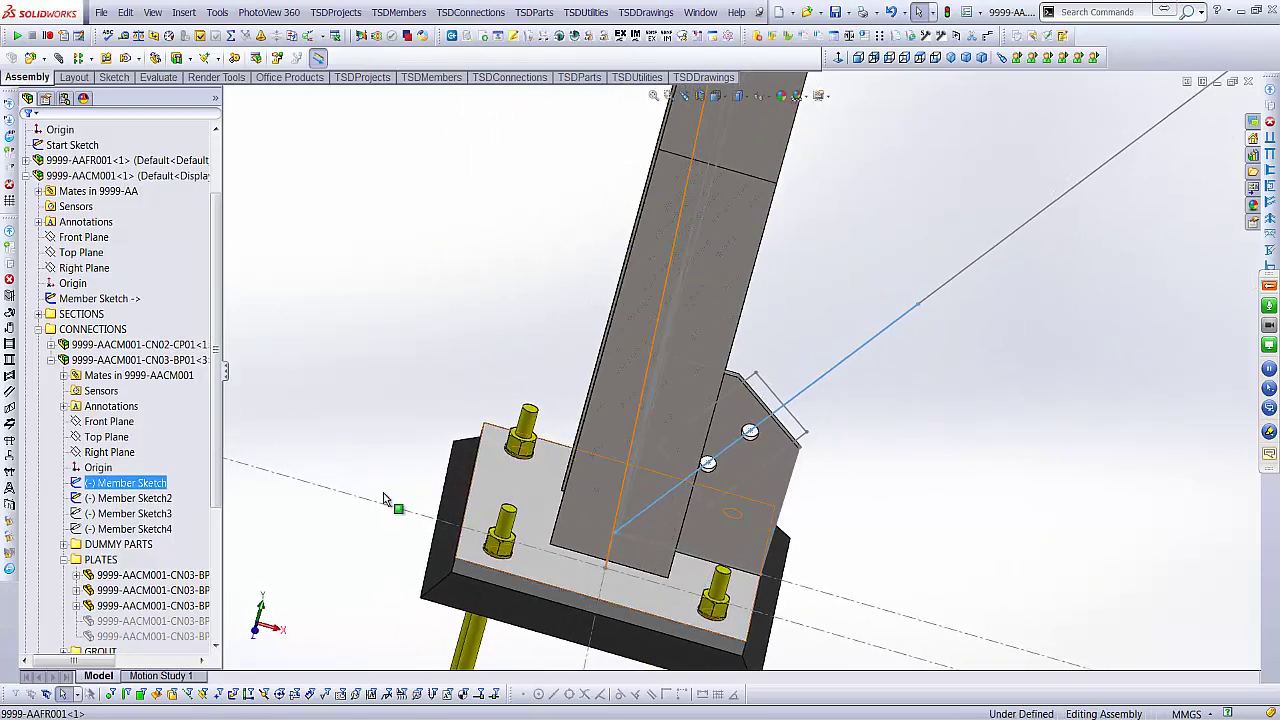
{"action": "right_click", "coordinate": [130, 486]}
{"action": "left_click", "coordinate": [133, 446]}
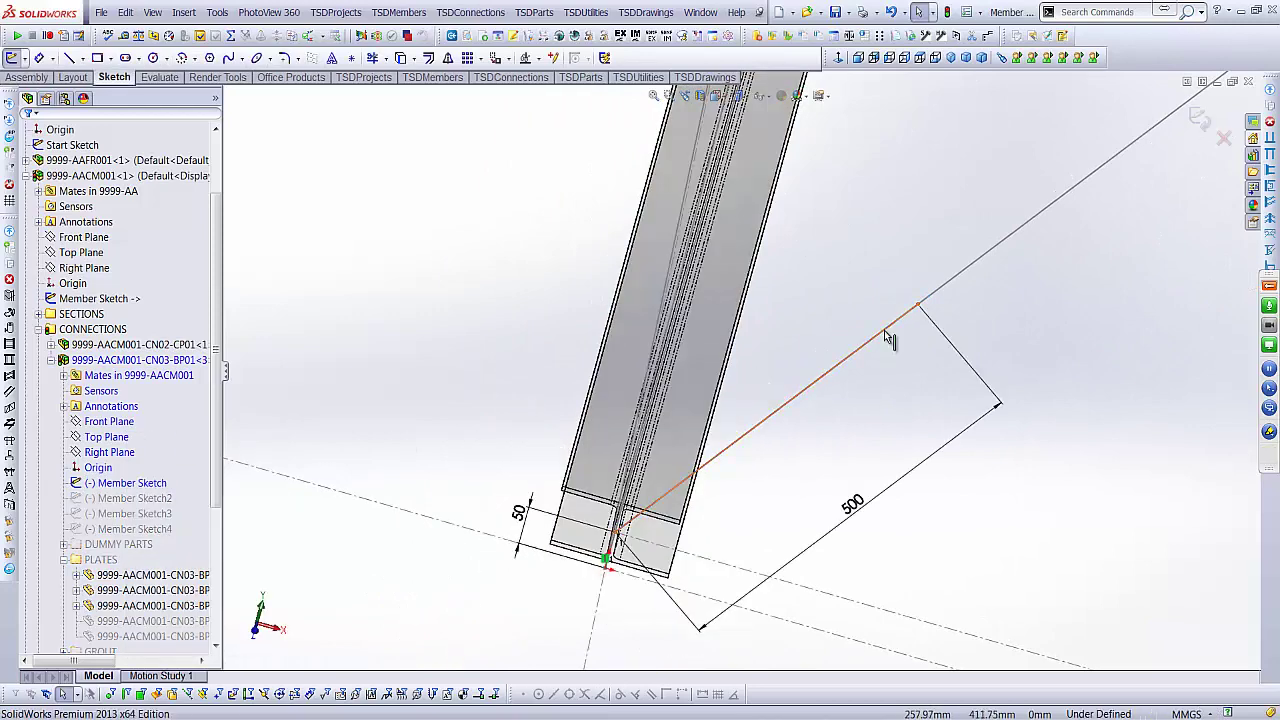
{"action": "left_click", "coordinate": [895, 322]}
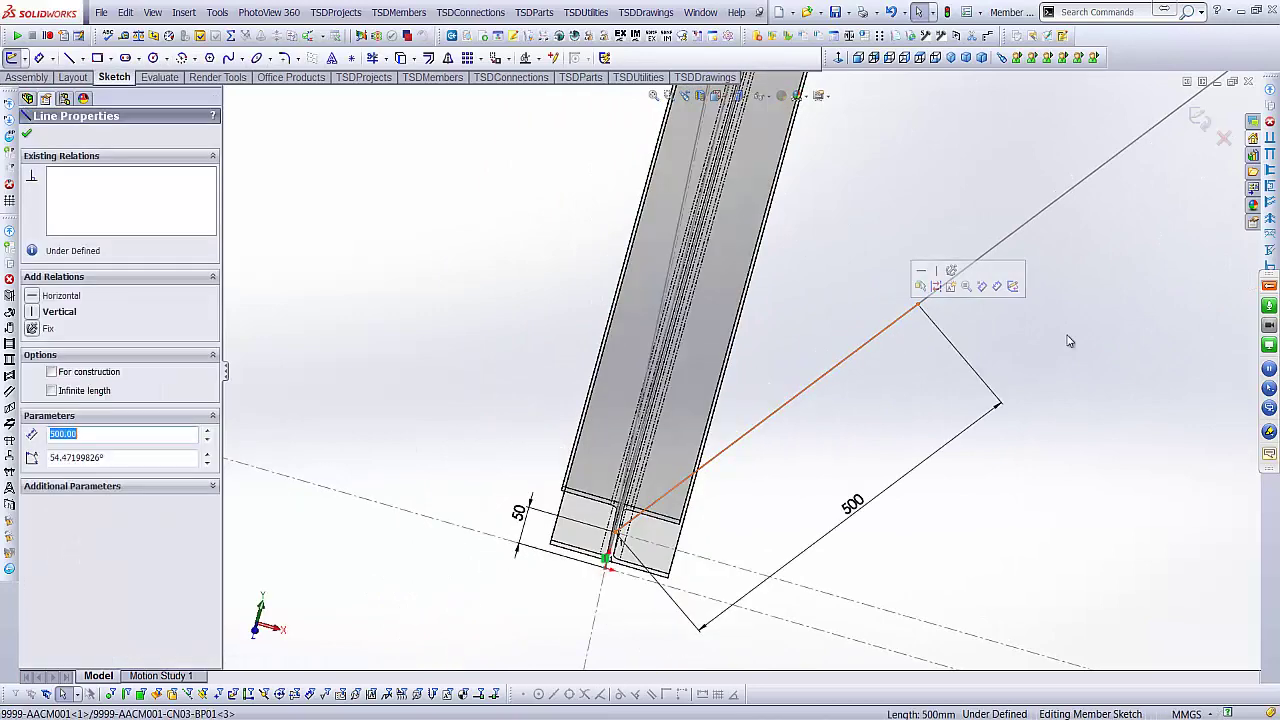
{"action": "left_click", "coordinate": [1043, 214], "text": "ctrl"}
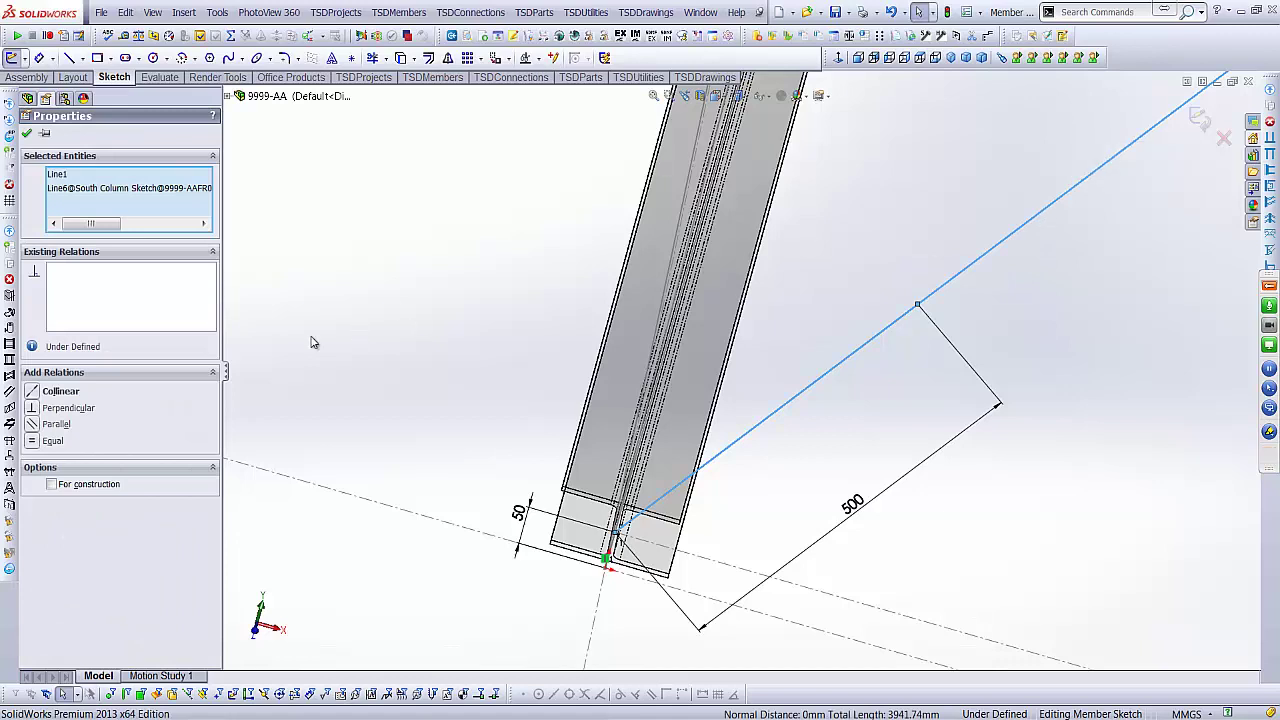
{"action": "left_click", "coordinate": [44, 428]}
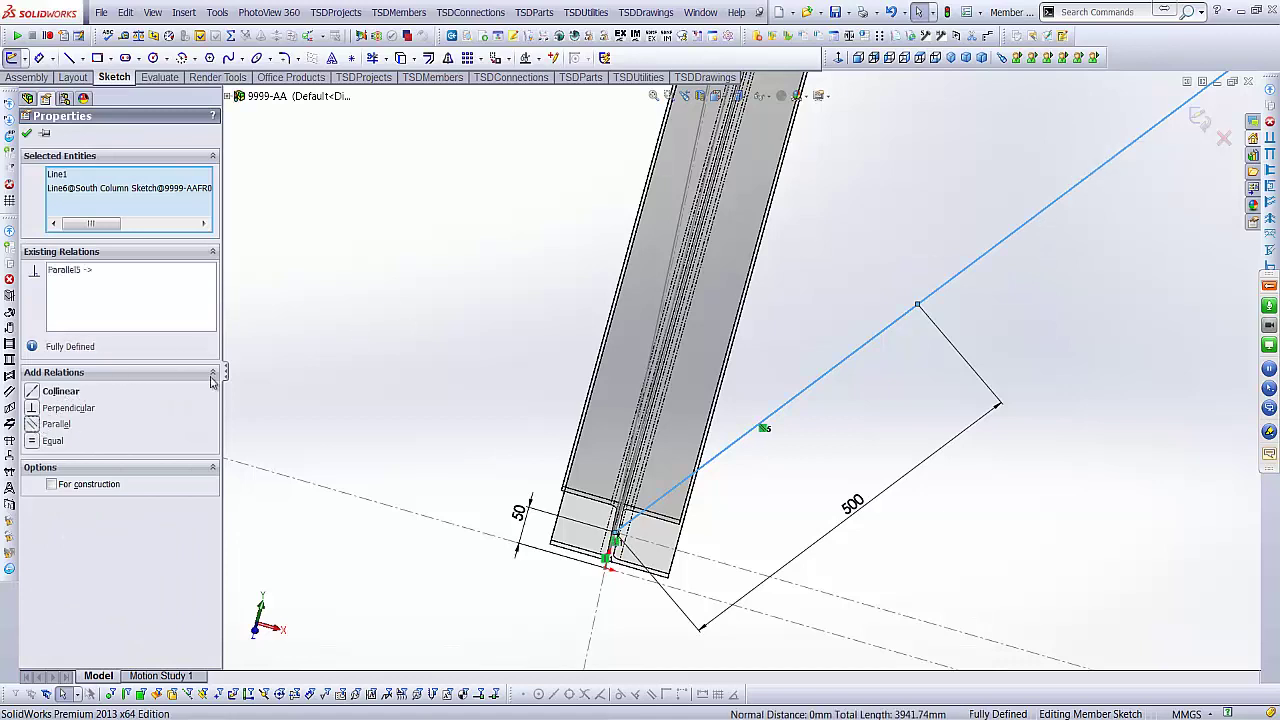
{"action": "left_click", "coordinate": [1199, 117]}
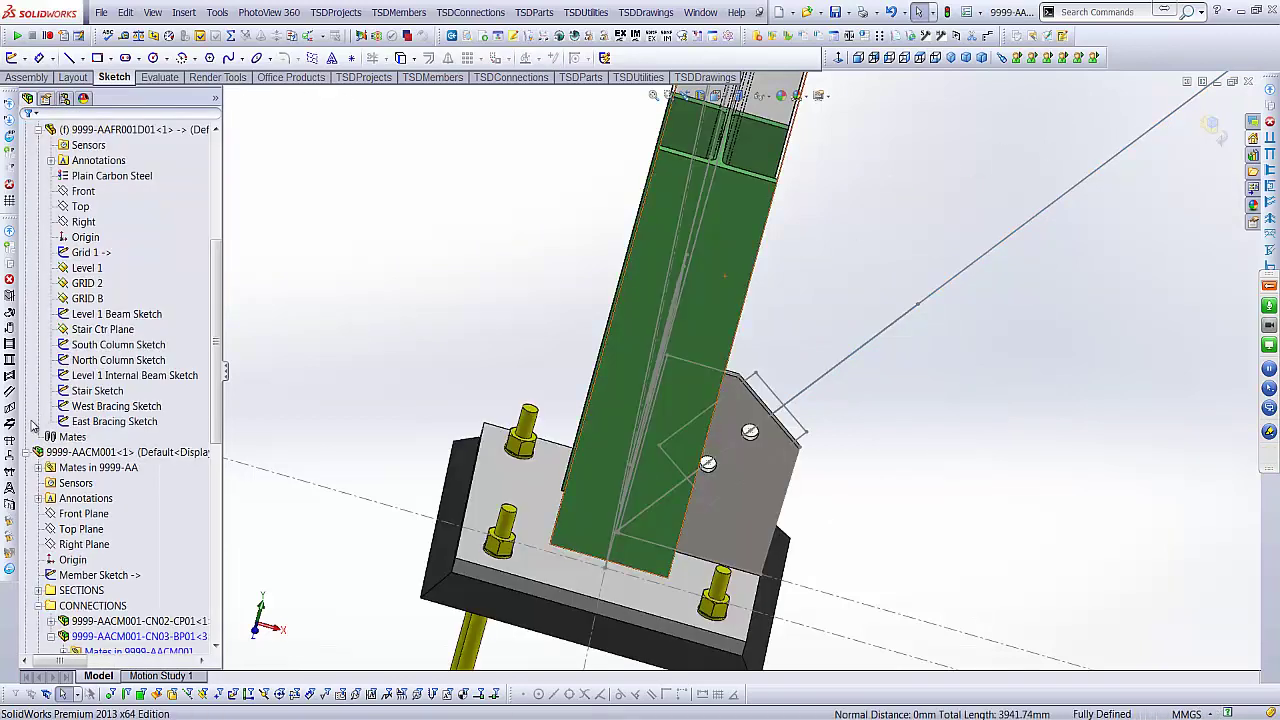
- Make the Member Sketch2 line parallel to the brace line of the West Bracing Sketch, and return to the main assembly
{"action": "scroll", "coordinate": [120, 526], "scroll_direction": "down", "scroll_amount": 4}
{"action": "scroll", "coordinate": [169, 547], "scroll_direction": "down", "scroll_amount": 2}
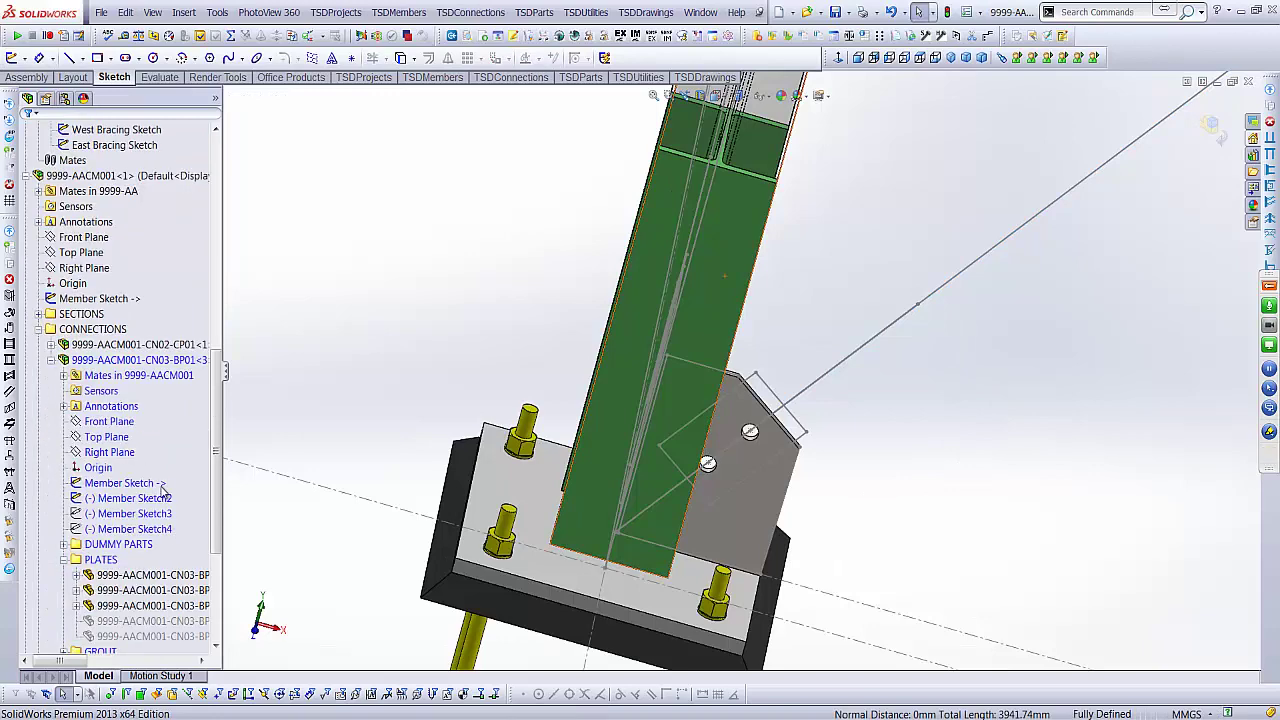
{"action": "left_click", "coordinate": [135, 498]}
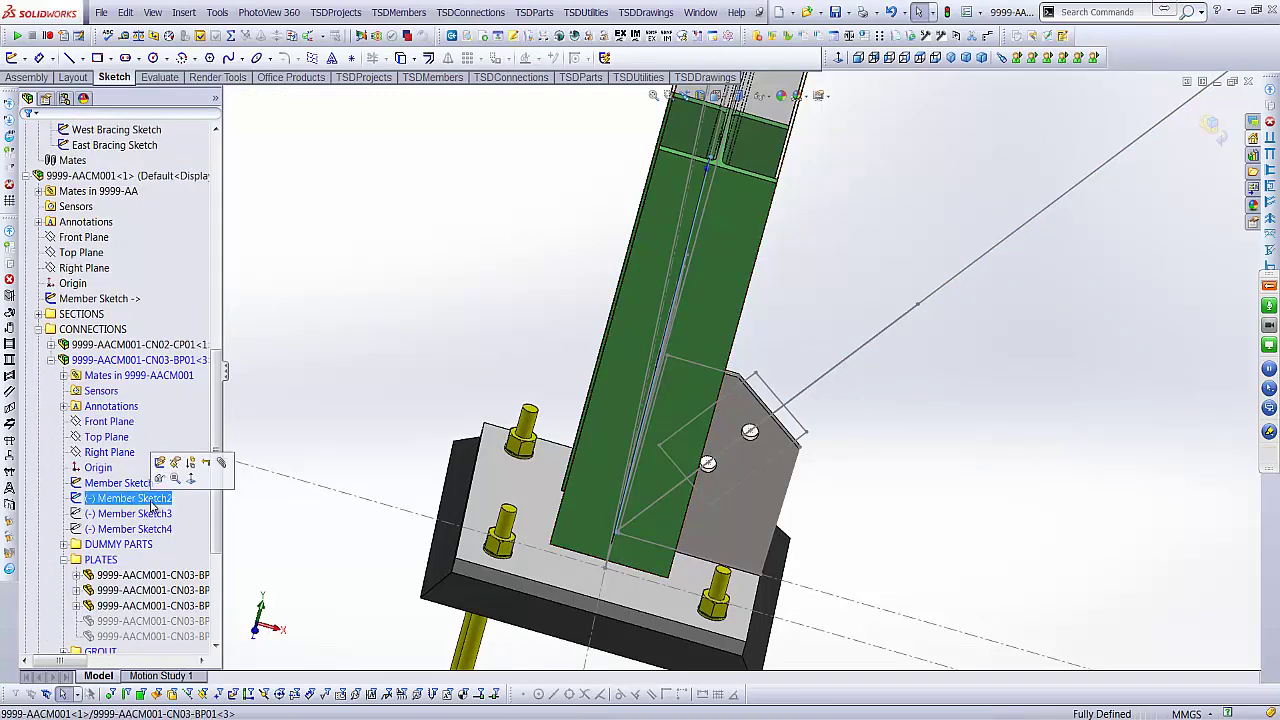
{"action": "left_click", "coordinate": [160, 463]}
{"action": "mouse_move", "coordinate": [602, 502]}
{"action": "middle_mouse_down"}
{"action": "mouse_move", "coordinate": [529, 501]}
{"action": "mouse_move", "coordinate": [763, 266]}
{"action": "middle_mouse_up"}
{"action": "left_click", "coordinate": [802, 250]}
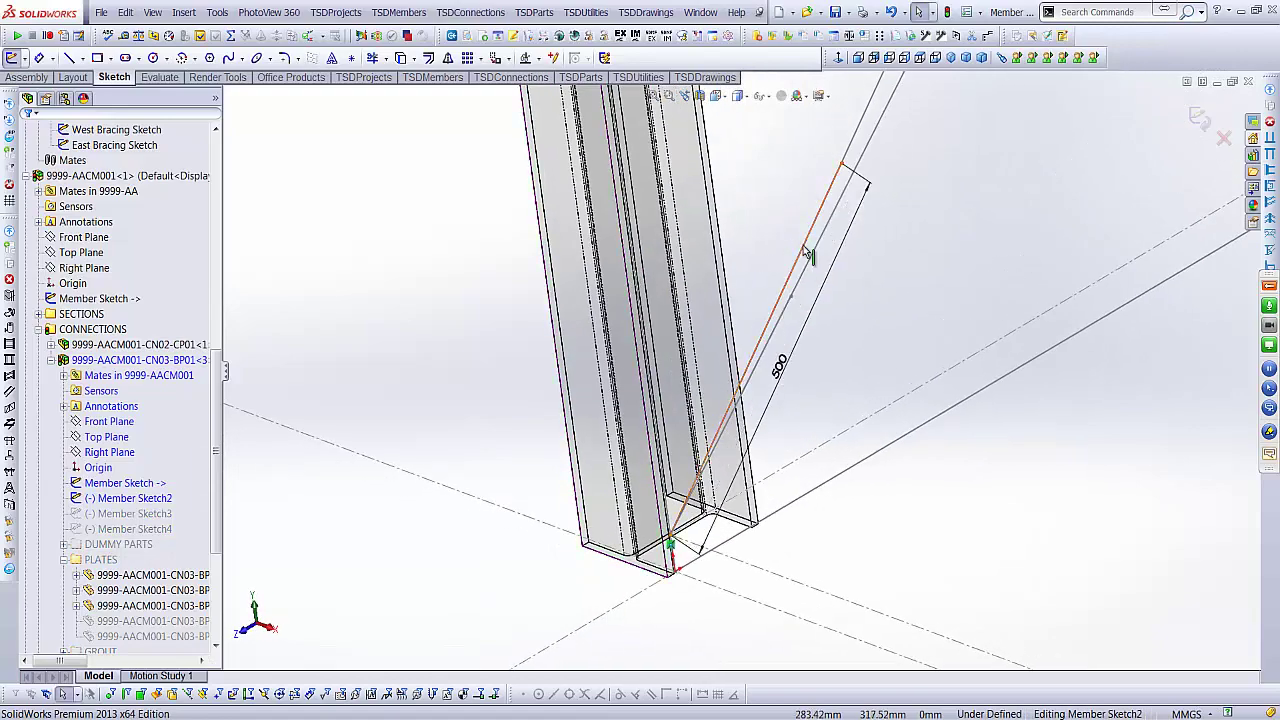
{"action": "mouse_move", "coordinate": [689, 250]}
{"action": "middle_mouse_down"}
{"action": "mouse_move", "coordinate": [694, 297]}
{"action": "mouse_move", "coordinate": [723, 306]}
{"action": "mouse_move", "coordinate": [763, 240]}
{"action": "middle_mouse_up"}
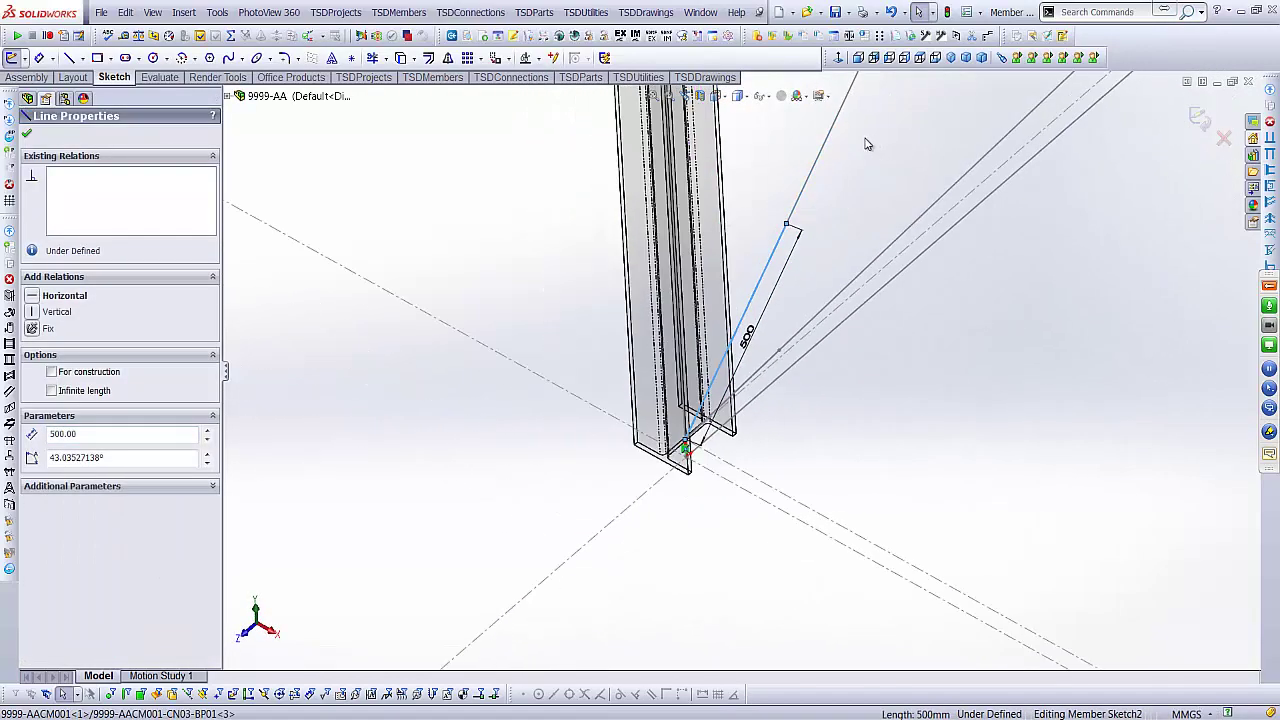
{"action": "left_click", "coordinate": [812, 160]}
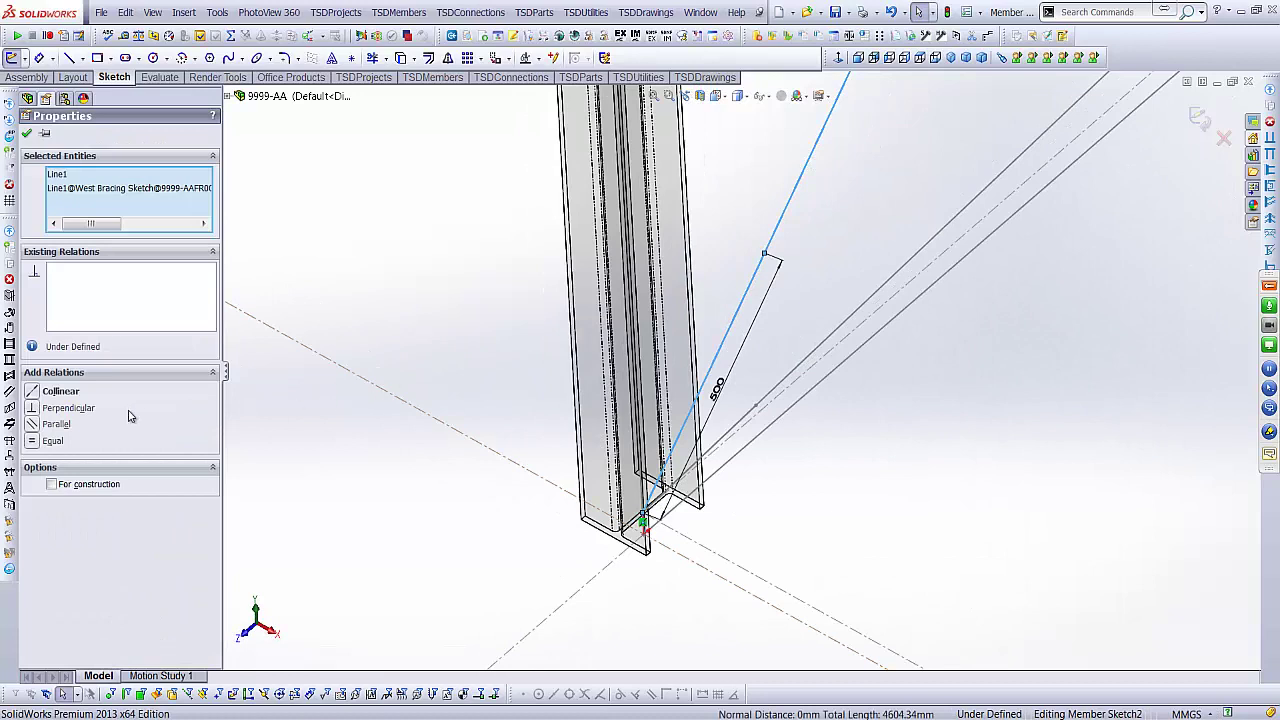
{"action": "left_click", "coordinate": [33, 425]}
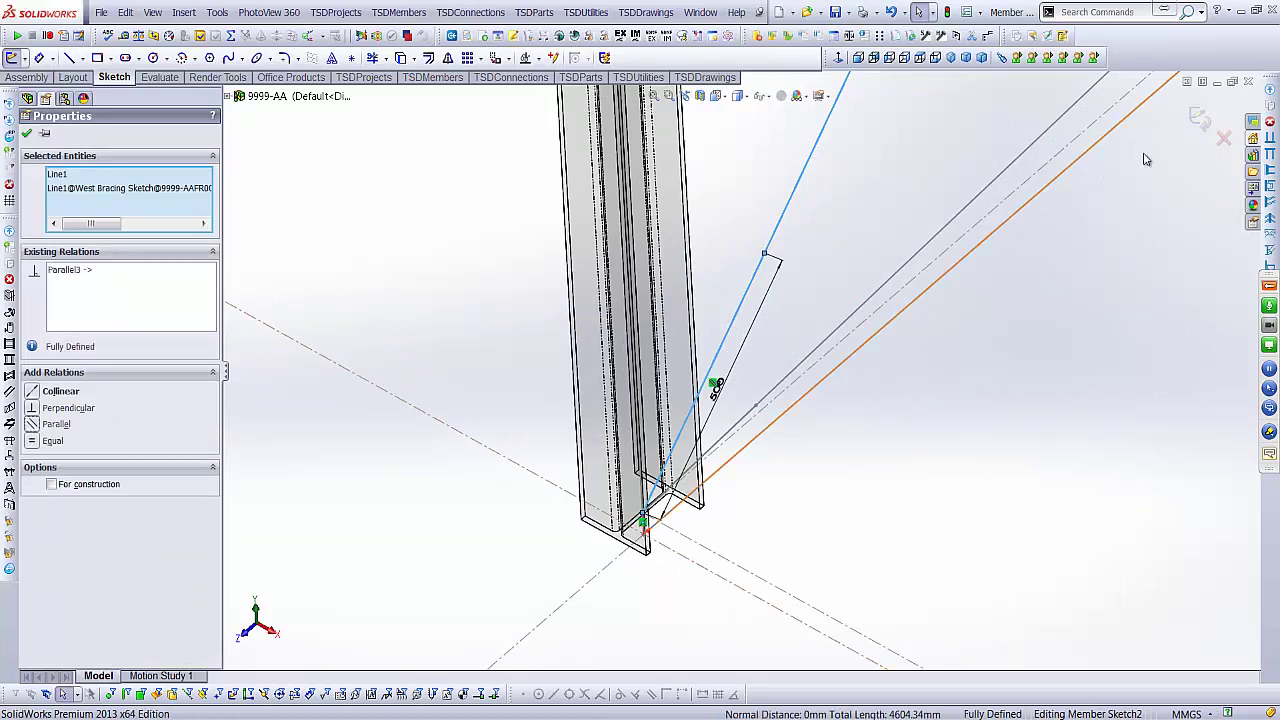
{"action": "left_click", "coordinate": [1203, 119]}
{"action": "left_click", "coordinate": [1210, 125]}
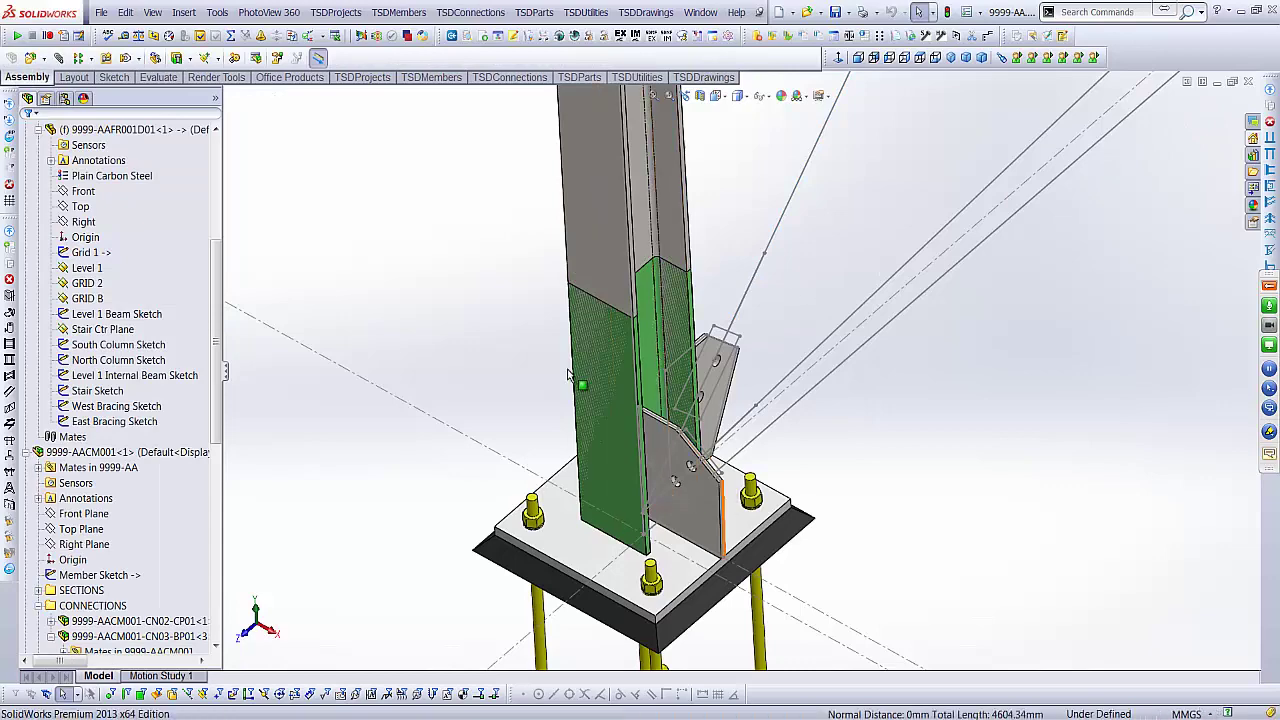
- Examine the column's base plate gusset and its bracing line in the front view
{"action": "scroll", "coordinate": [835, 295], "scroll_direction": "up", "scroll_amount": 4}
{"action": "scroll", "coordinate": [833, 288], "scroll_direction": "up", "scroll_amount": 3}
{"action": "scroll", "coordinate": [797, 286], "scroll_direction": "down", "scroll_amount": 3}
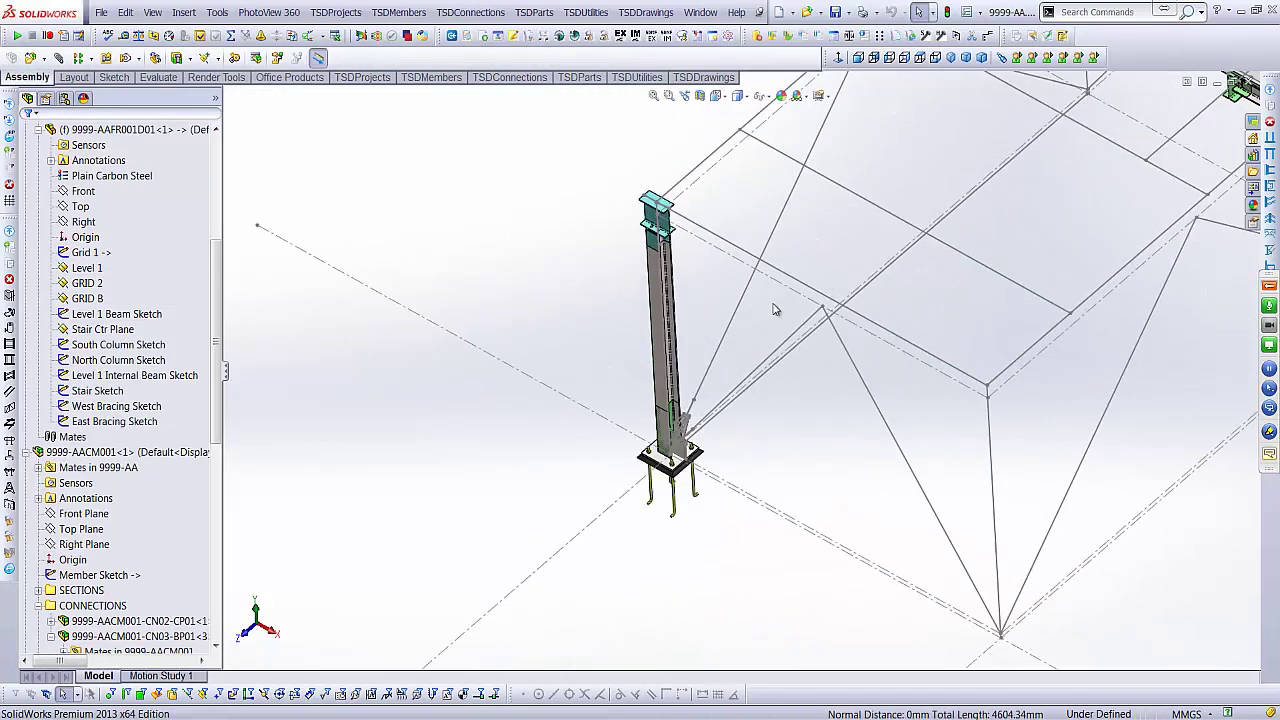
{"action": "left_click", "coordinate": [857, 59]}
{"action": "scroll", "coordinate": [700, 424], "scroll_direction": "down", "scroll_amount": 6}
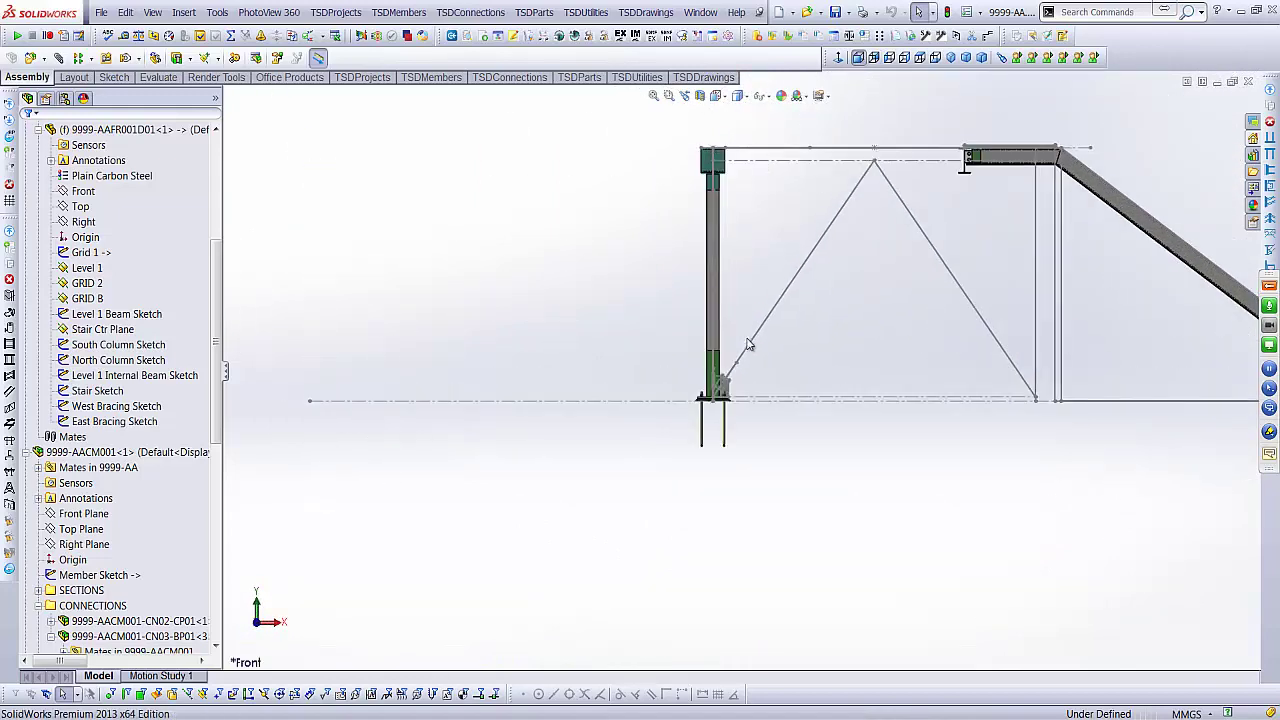
{"action": "scroll", "coordinate": [700, 424], "scroll_direction": "down", "scroll_amount": 2}
{"action": "left_click", "coordinate": [702, 451]}
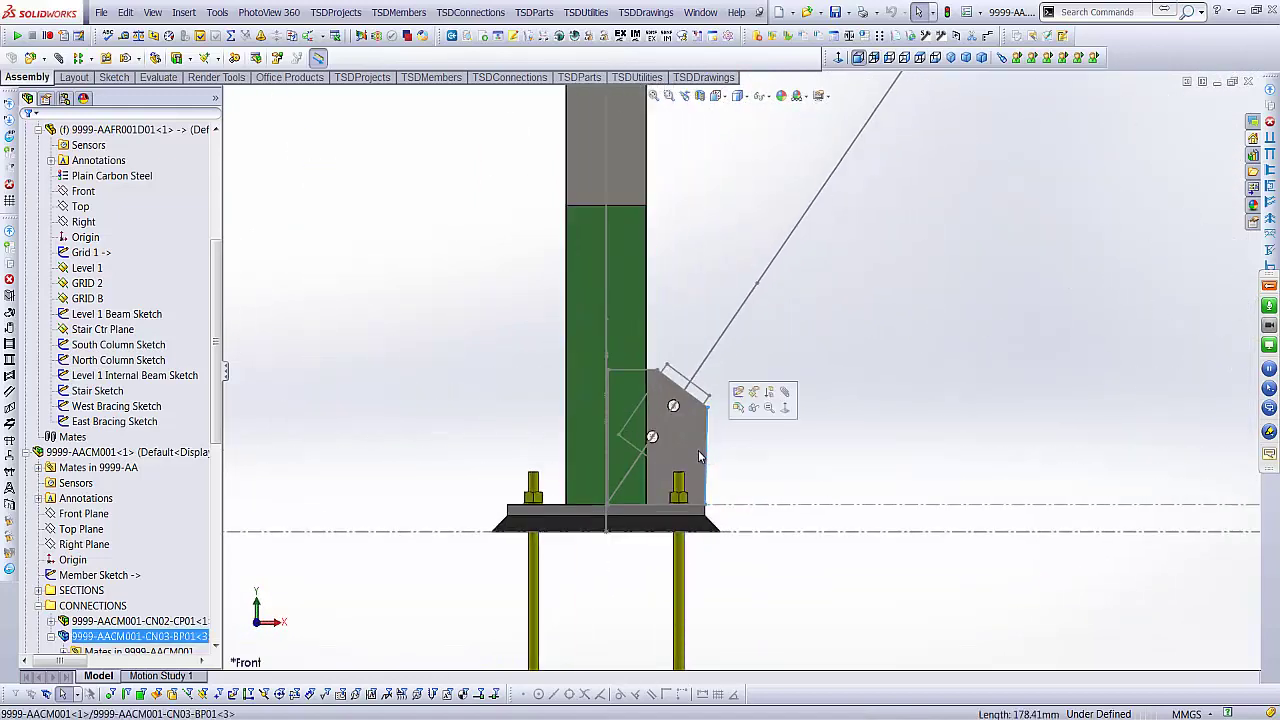
{"action": "scroll", "coordinate": [705, 440], "scroll_direction": "down", "scroll_amount": 2}
- Set the height dimension of the Level 1 plane in the 9999-AAFR001D01 frame layout to 1000 mm
{"action": "scroll", "coordinate": [165, 440], "scroll_direction": "up", "scroll_amount": 10}
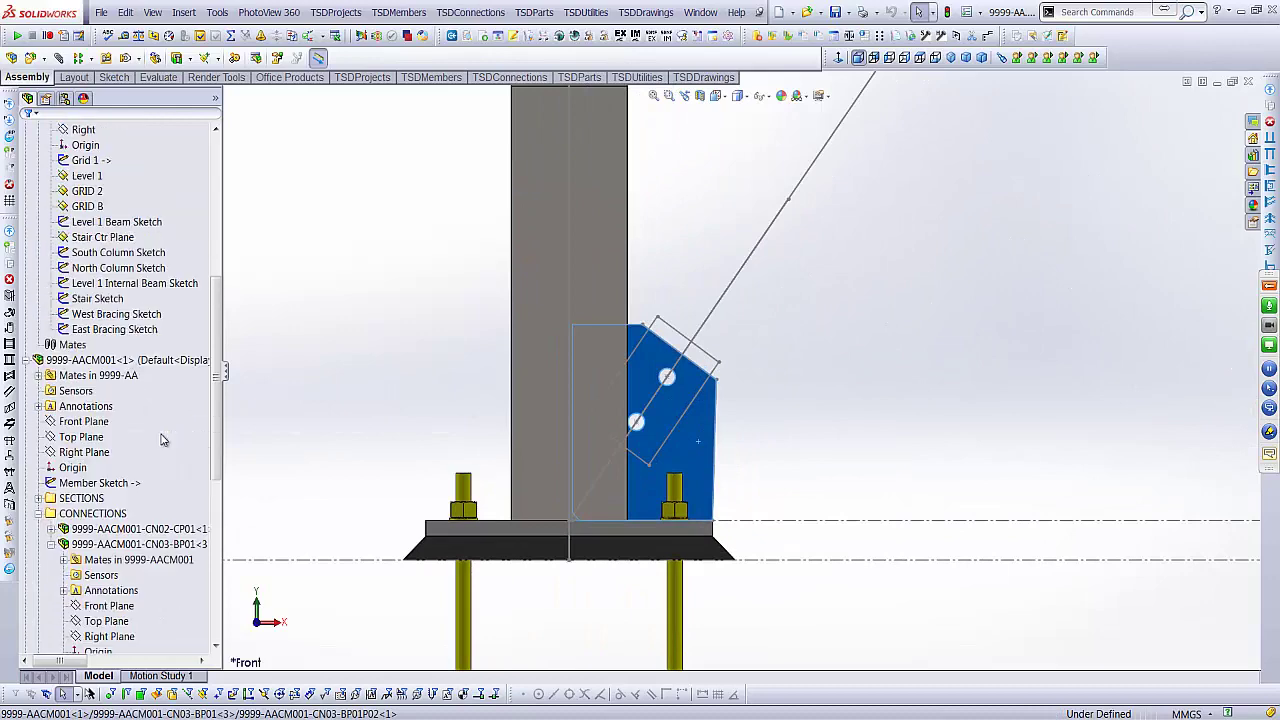
{"action": "scroll", "coordinate": [160, 390], "scroll_direction": "down", "scroll_amount": 2}
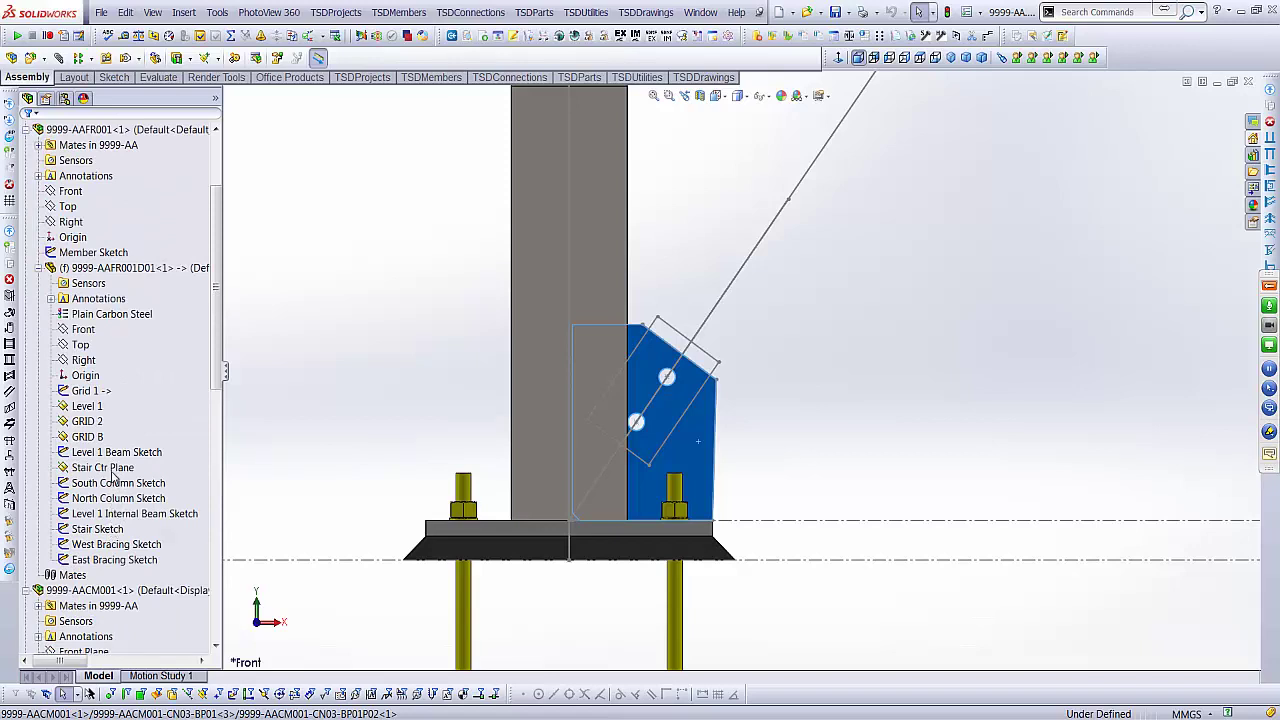
{"action": "double_click", "coordinate": [90, 407]}
{"action": "scroll", "coordinate": [610, 355], "scroll_direction": "up", "scroll_amount": 11}
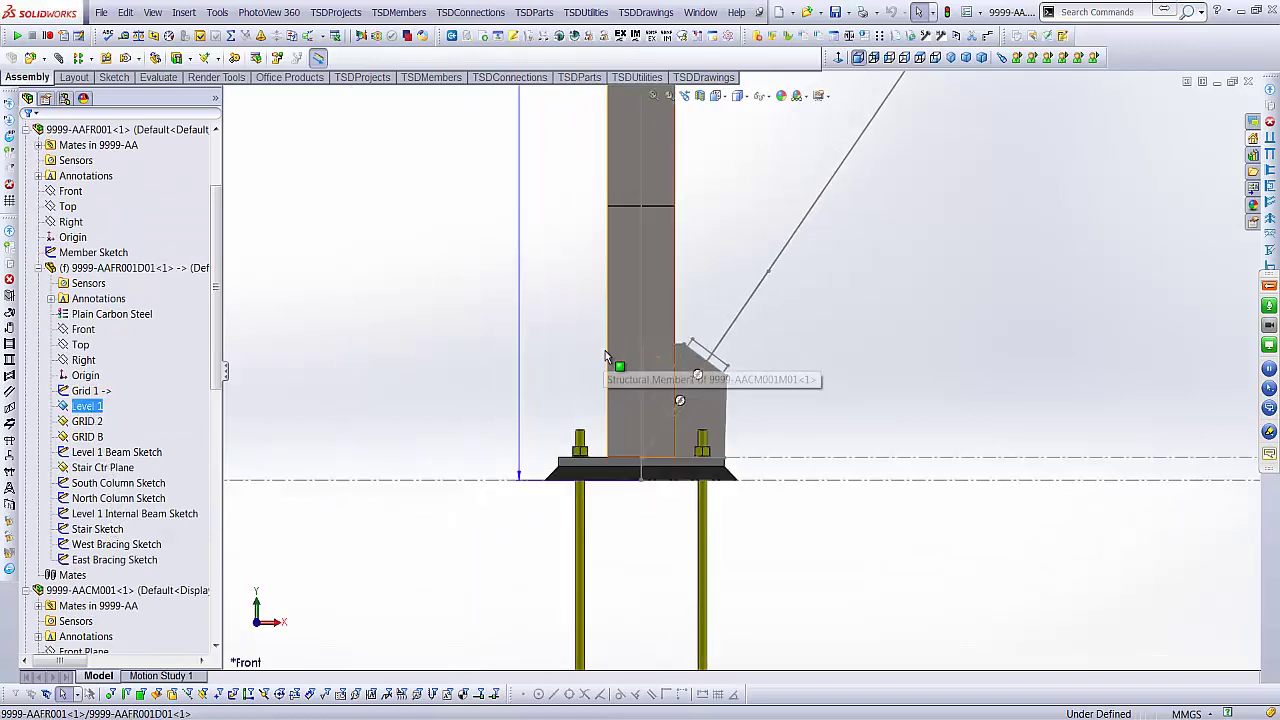
{"action": "scroll", "coordinate": [805, 178], "scroll_direction": "down", "scroll_amount": 2}
{"action": "left_click", "coordinate": [629, 298]}
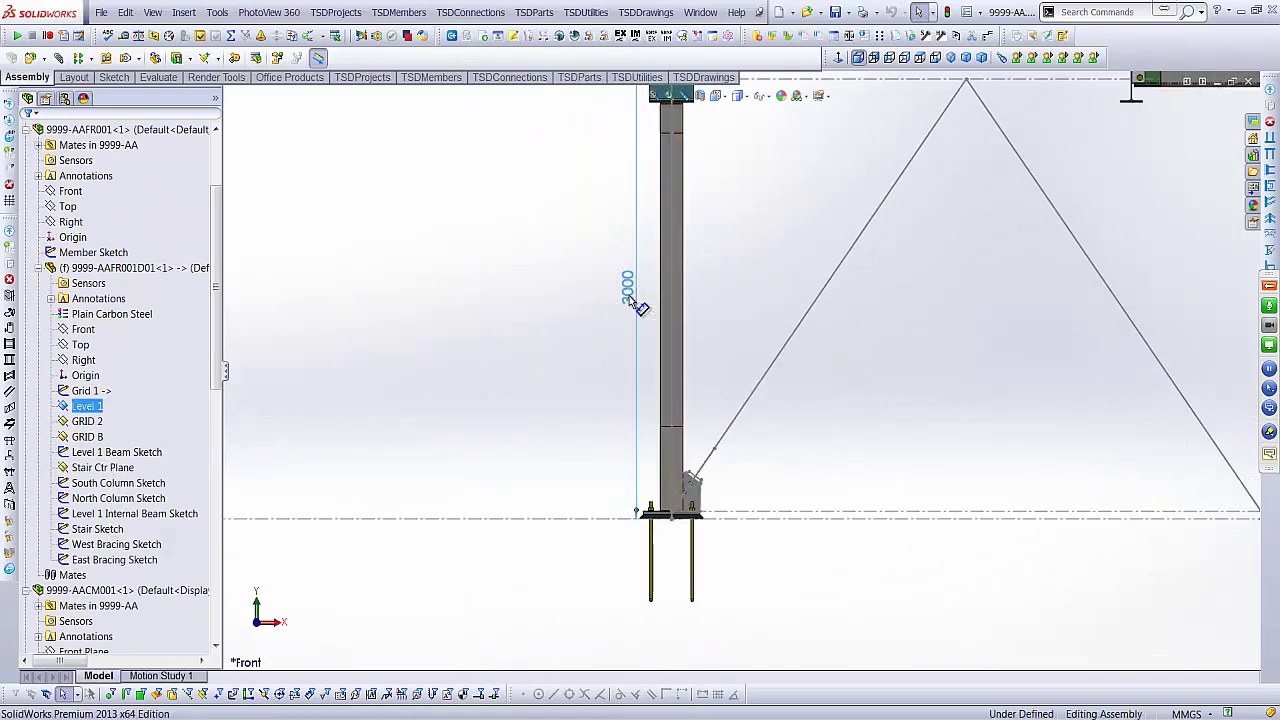
{"action": "double_click", "coordinate": [628, 290]}
{"action": "type", "text": "1000"}
{"action": "key", "text": "Return"}
{"action": "scroll", "coordinate": [745, 512], "scroll_direction": "down", "scroll_amount": 5}
{"action": "scroll", "coordinate": [565, 405], "scroll_direction": "down", "scroll_amount": 3}
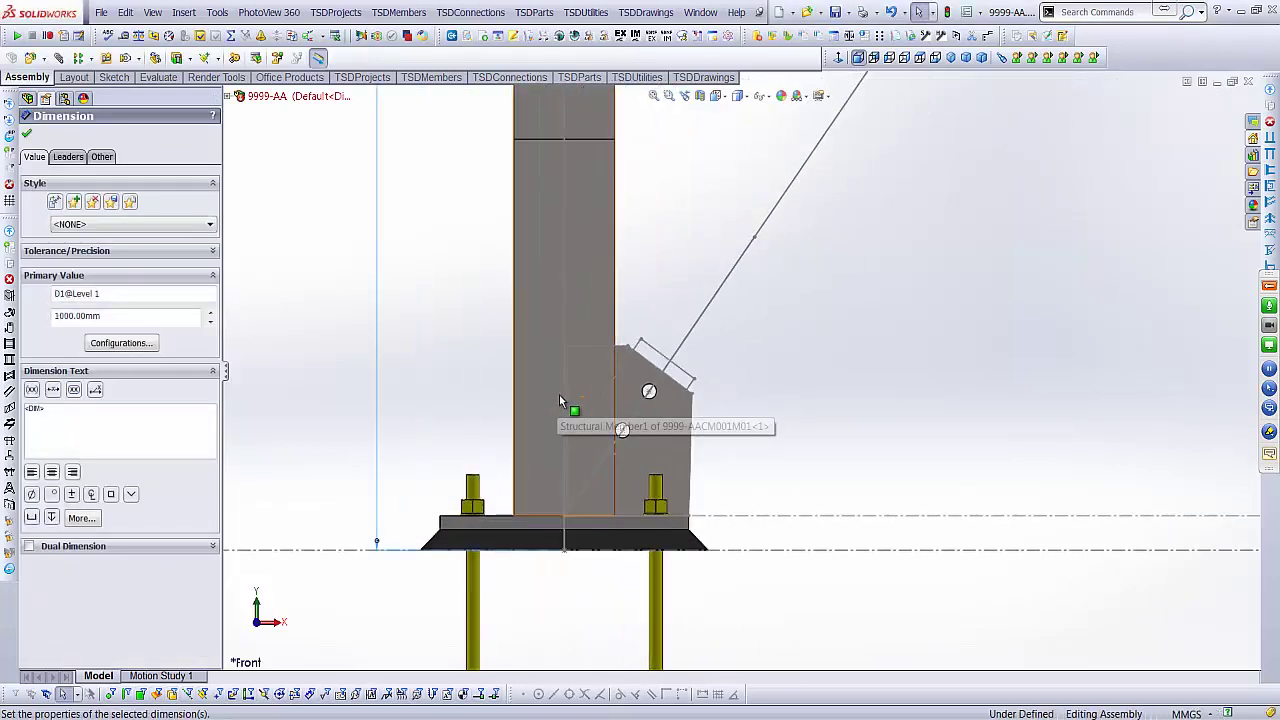
- Open the Bracing Sketch of the CN03-BP01 base plate connection for editing in the assembly
{"action": "left_click", "coordinate": [731, 361]}
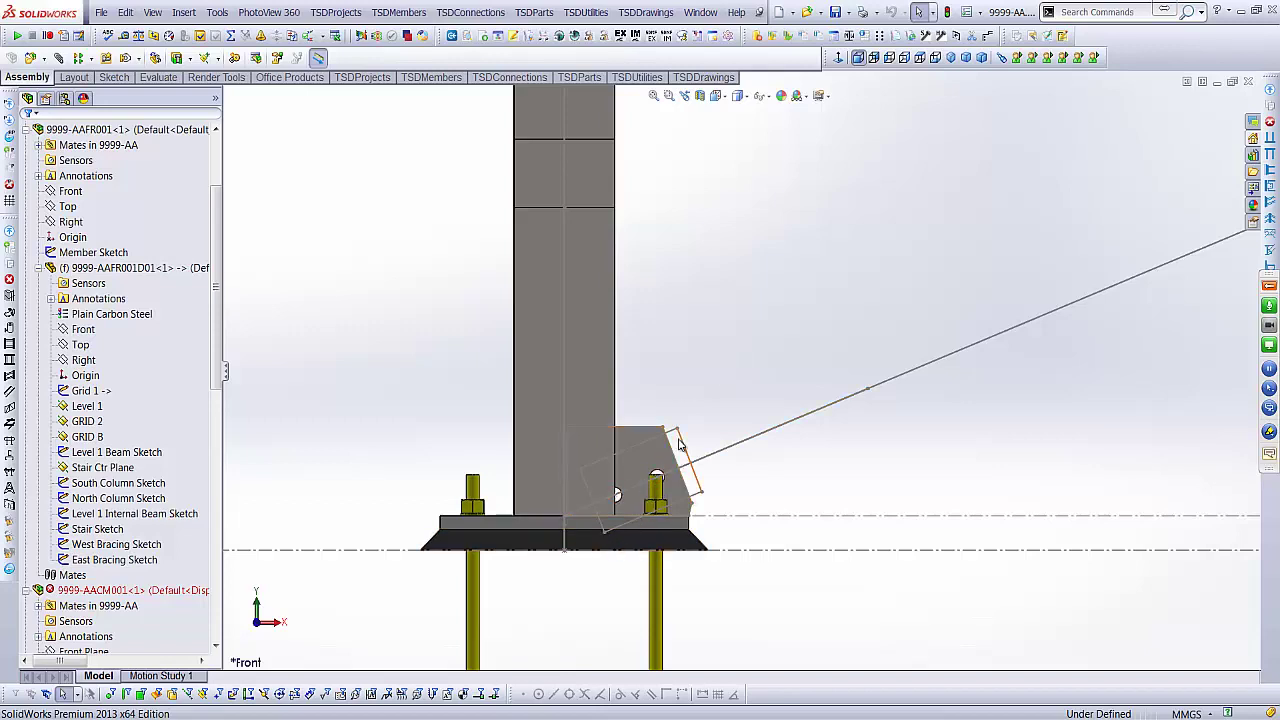
{"action": "left_click", "coordinate": [605, 532]}
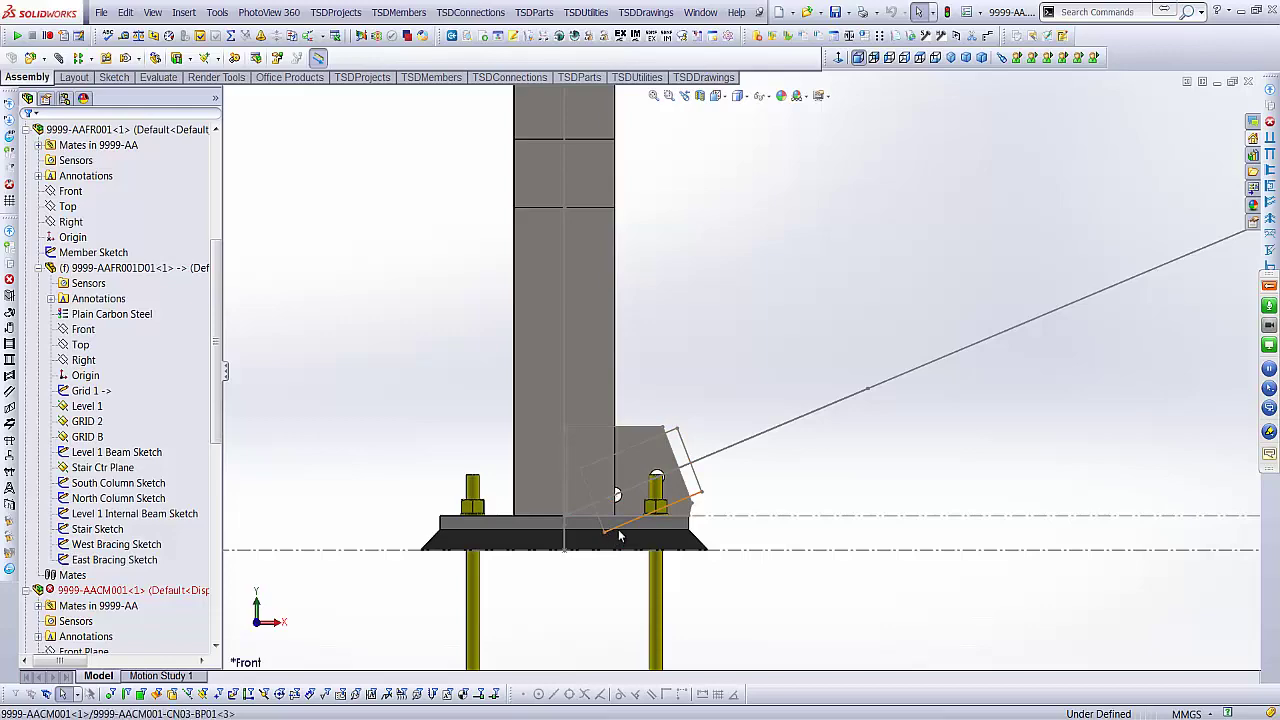
{"action": "scroll", "coordinate": [150, 490], "scroll_direction": "down", "scroll_amount": 5}
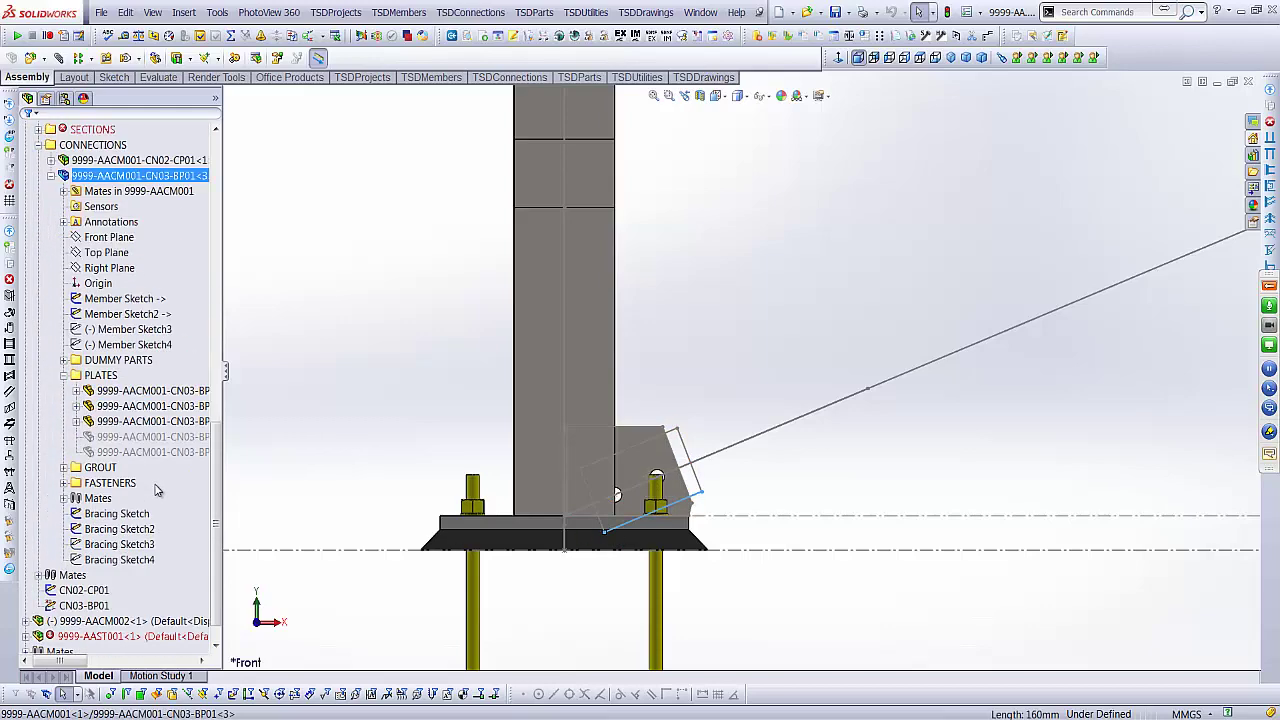
{"action": "right_click", "coordinate": [679, 450]}
{"action": "left_click", "coordinate": [745, 536]}
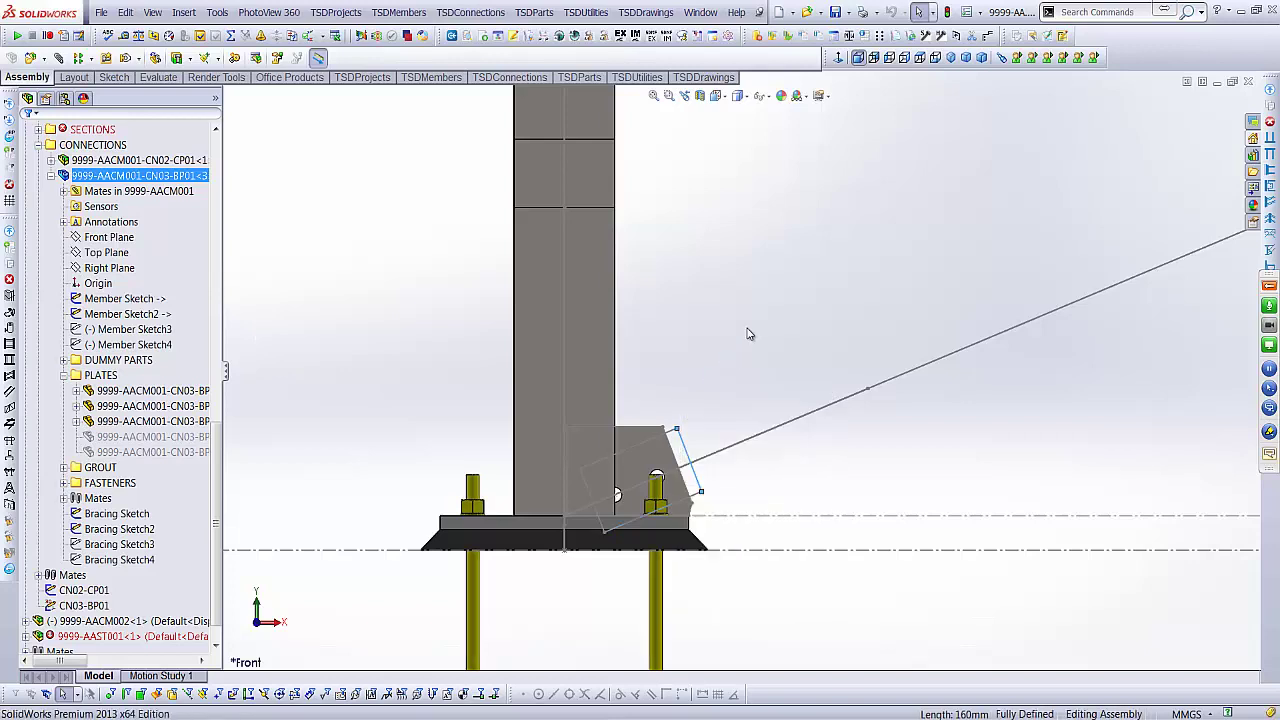
{"action": "scroll", "coordinate": [630, 576], "scroll_direction": "down", "scroll_amount": 1}
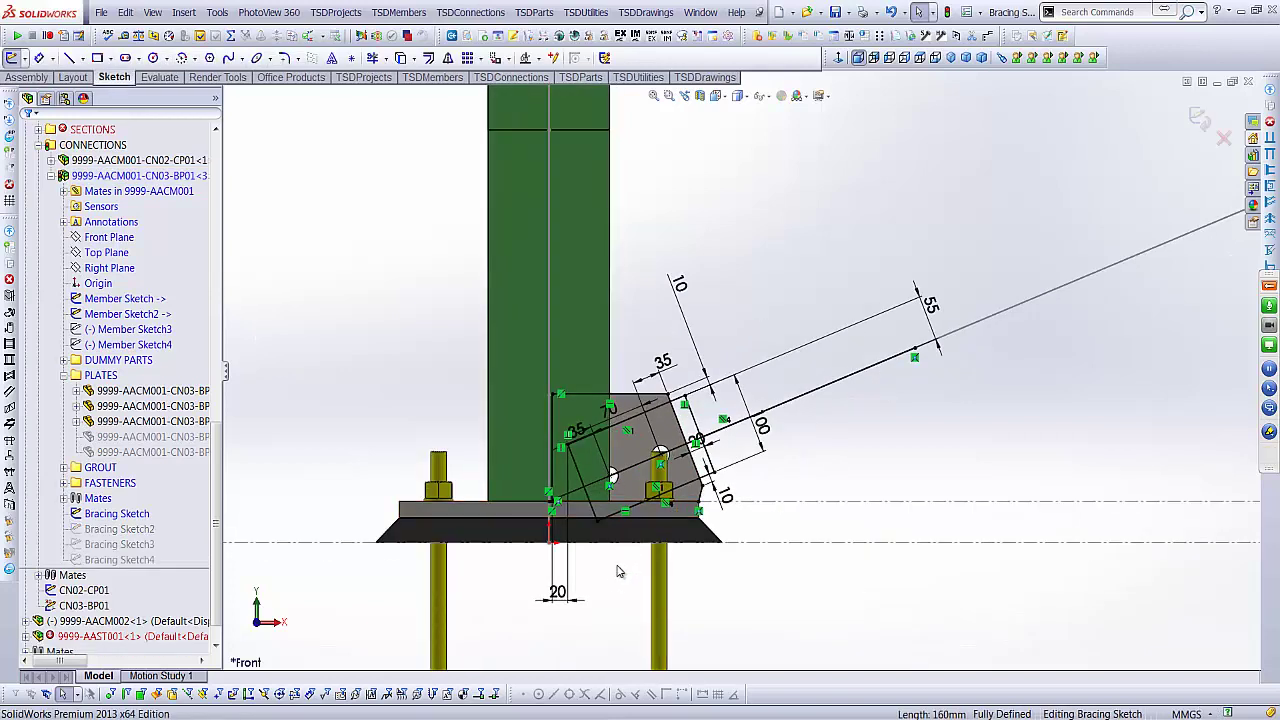
- Delete the horizontal 20 mm dimension of the bracing outline's lower inner corner and move that corner outward to about X 237 mm, Y 97 mm
{"action": "left_click", "coordinate": [566, 595]}
{"action": "key", "text": "Delete"}
{"action": "mouse_move", "coordinate": [598, 520]}
{"action": "left_mouse_down"}
{"action": "mouse_move", "coordinate": [762, 480]}
{"action": "mouse_move", "coordinate": [843, 477]}
{"action": "mouse_move", "coordinate": [751, 500]}
{"action": "left_mouse_up"}
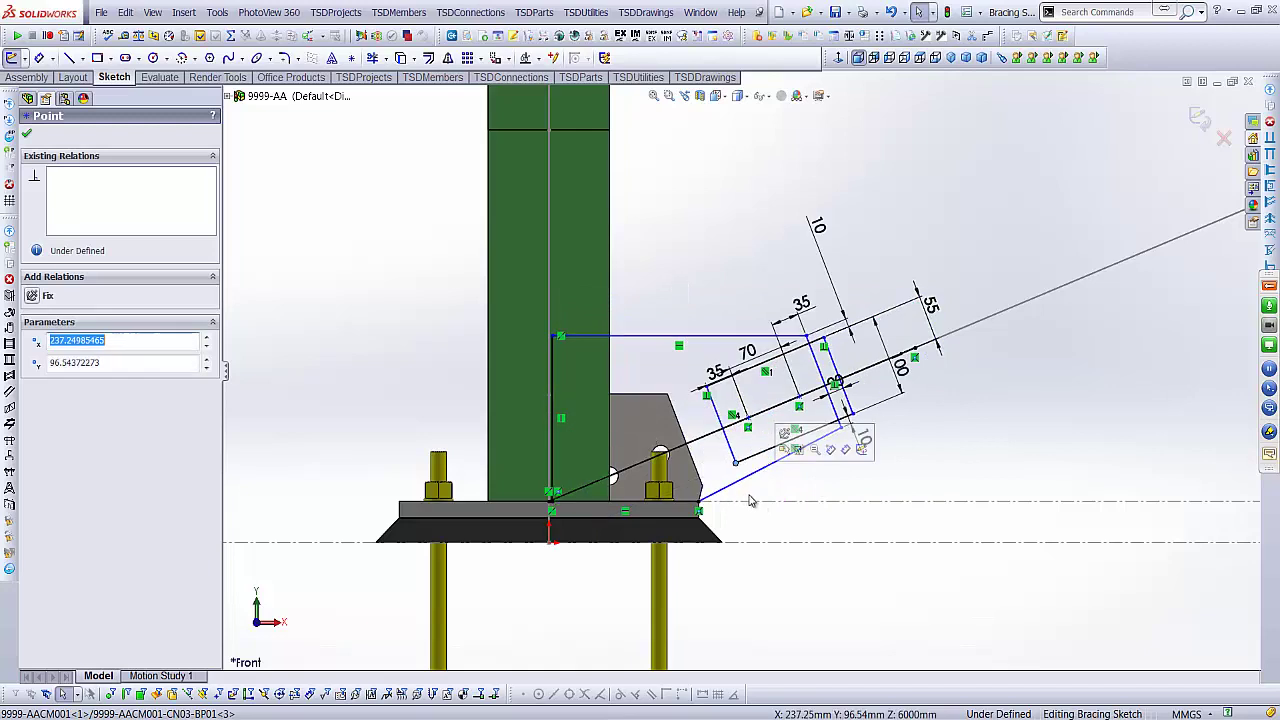
{"action": "left_click", "coordinate": [797, 571]}
- Dimension the bracing outline's lower inner corner 20 mm above the gusset's horizontal bottom line, and return to the main assembly
{"action": "right_click_drag", "start_coordinate": [800, 596], "coordinate": [805, 507]}
{"action": "left_click", "coordinate": [736, 463]}
{"action": "left_click", "coordinate": [623, 502]}
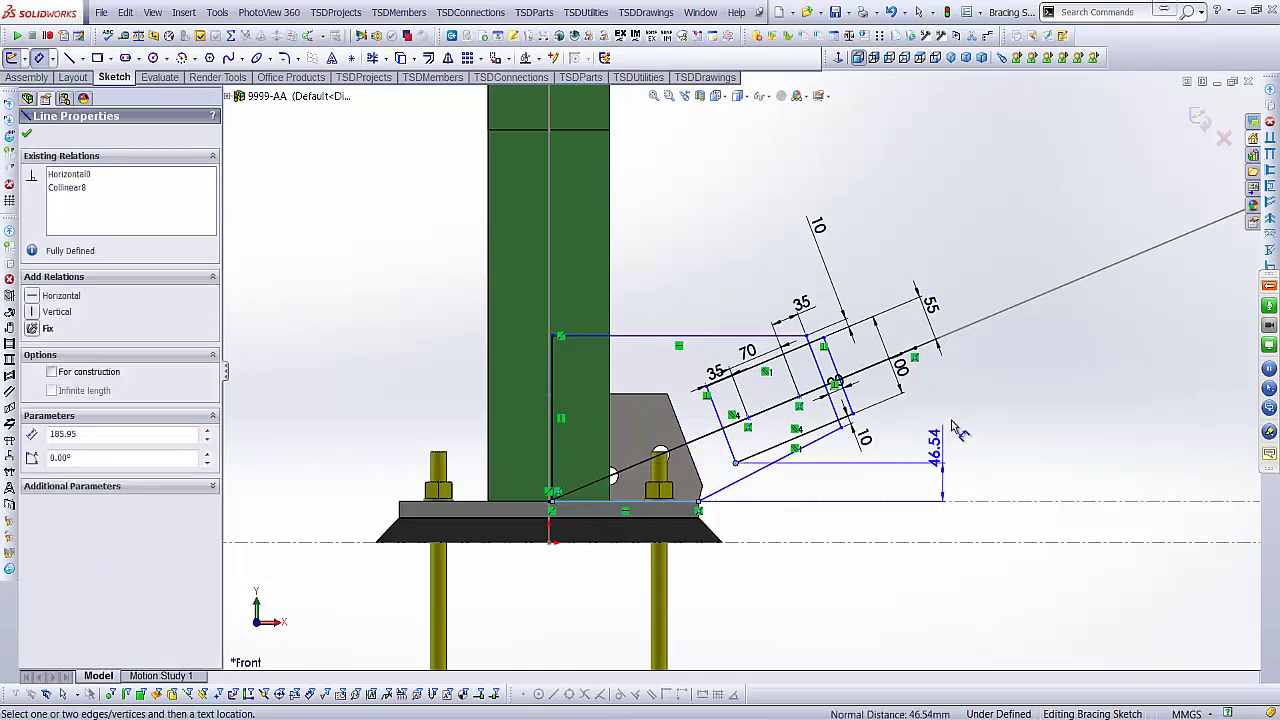
{"action": "left_click", "coordinate": [1016, 424]}
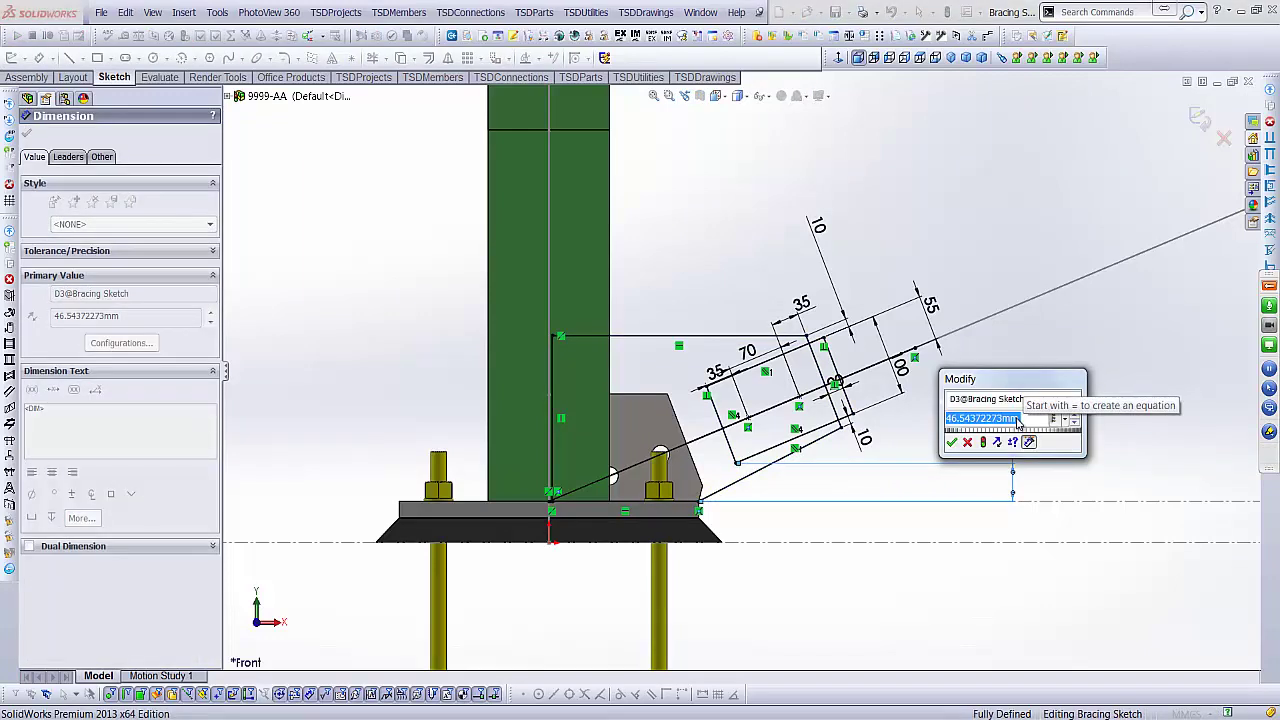
{"action": "type", "text": "20"}
{"action": "key", "text": "Return"}
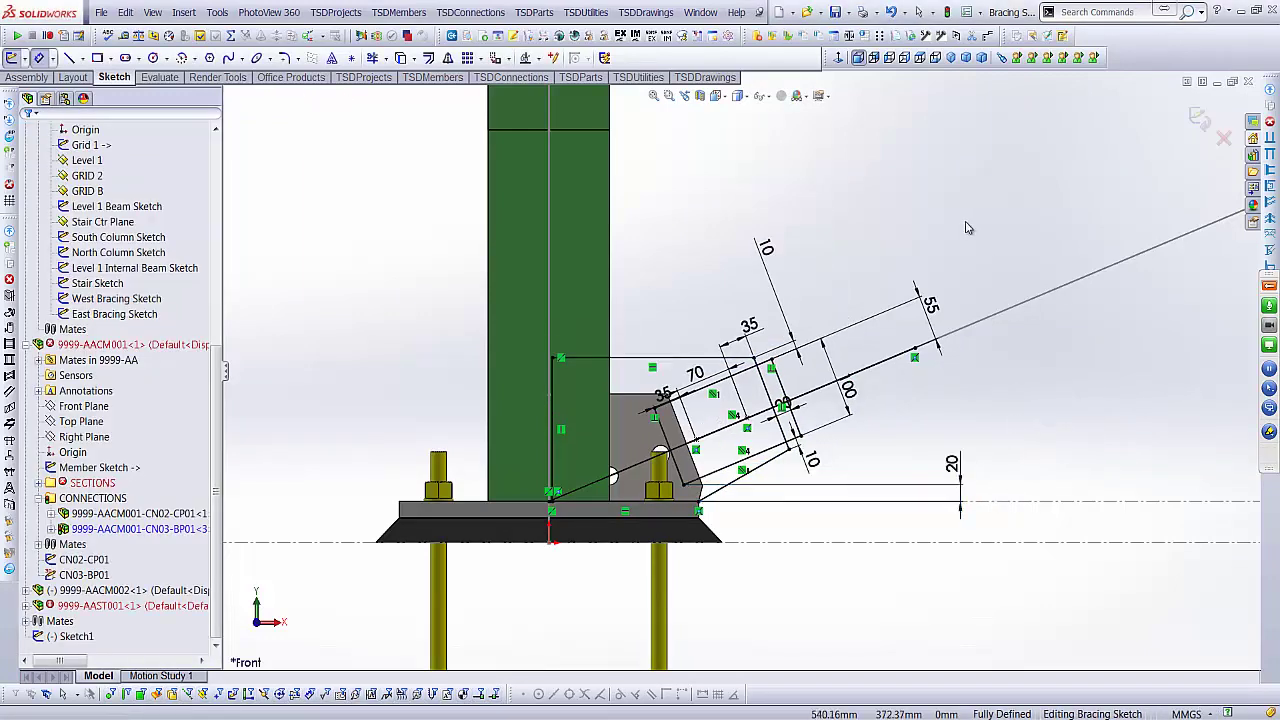
{"action": "key", "text": "Escape"}
{"action": "left_click", "coordinate": [1197, 117]}
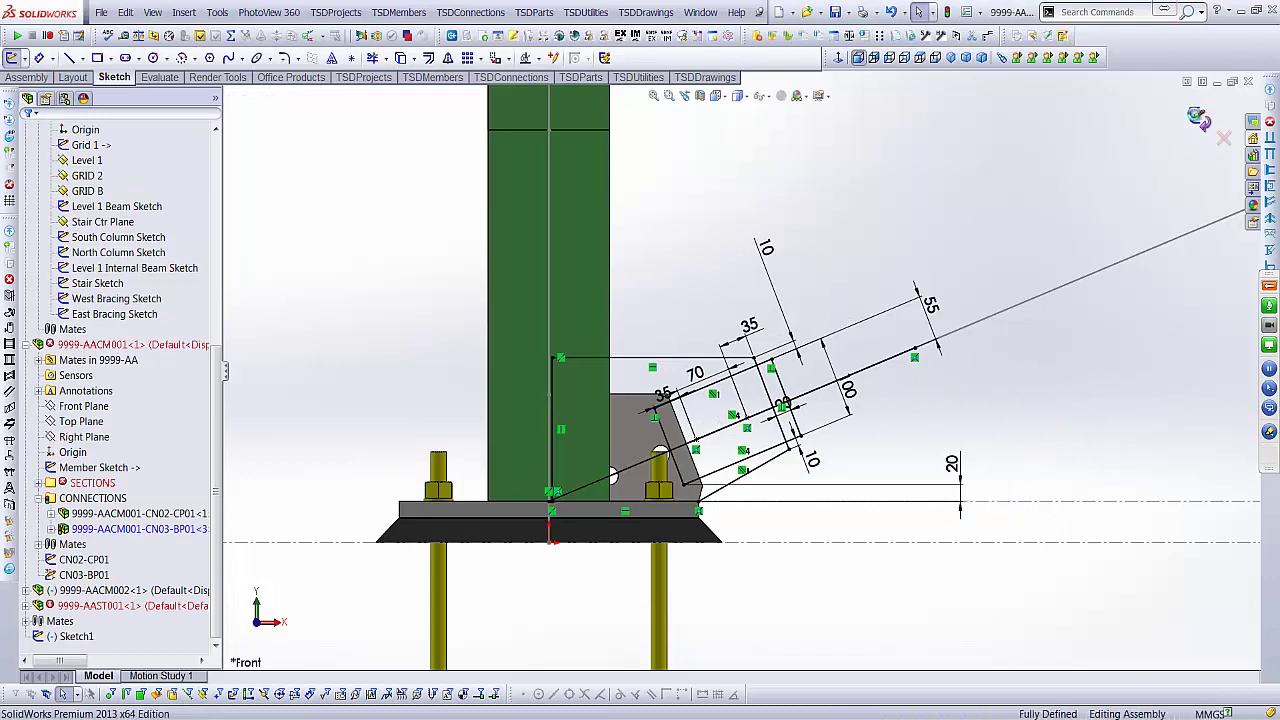
{"action": "left_click", "coordinate": [1205, 121]}
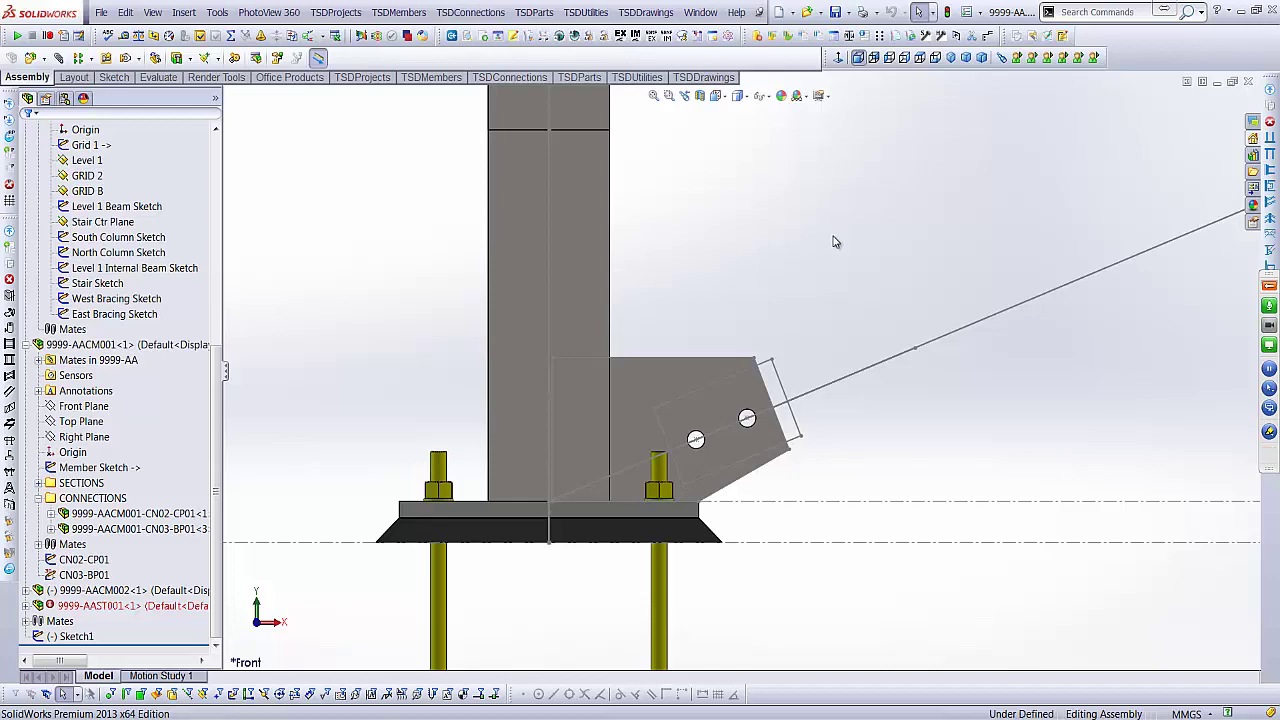
- Examine the reshaped base plate gusset against its bracing lines, the column above it and the whole frame layout
{"action": "left_click", "coordinate": [649, 380]}
{"action": "middle_click_drag", "start_coordinate": [649, 380], "coordinate": [760, 391]}
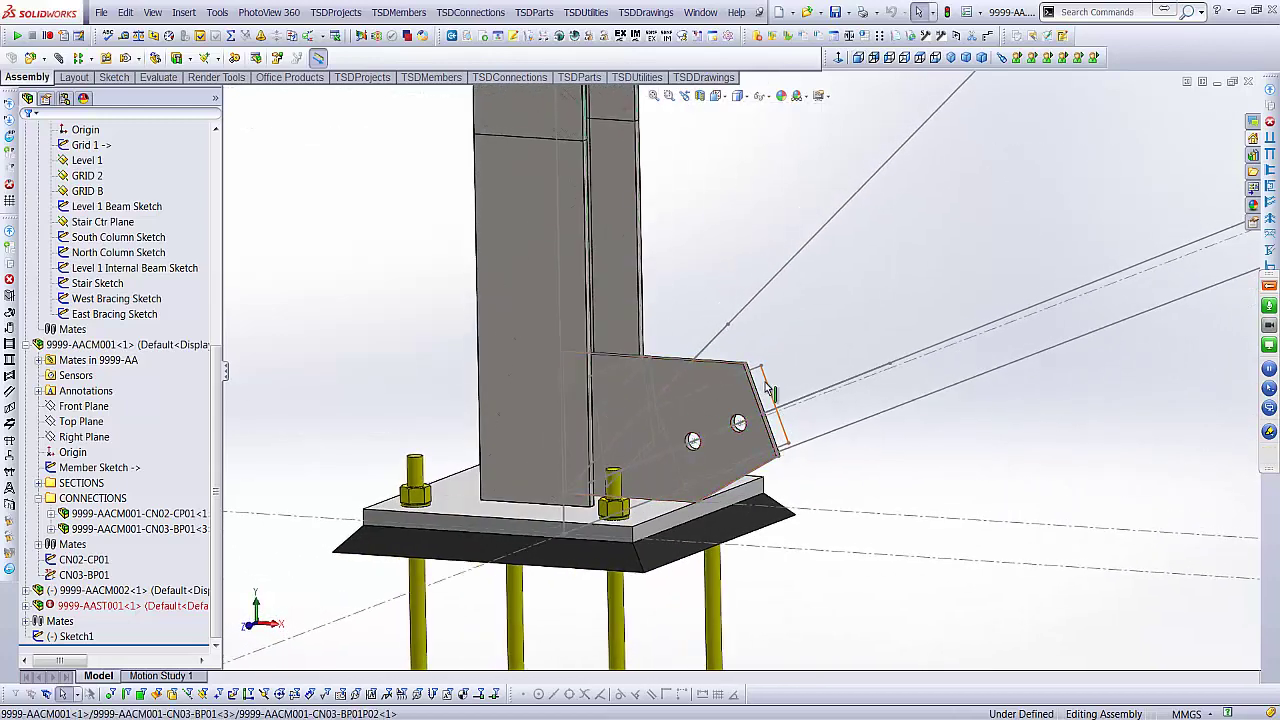
{"action": "left_click", "coordinate": [769, 391]}
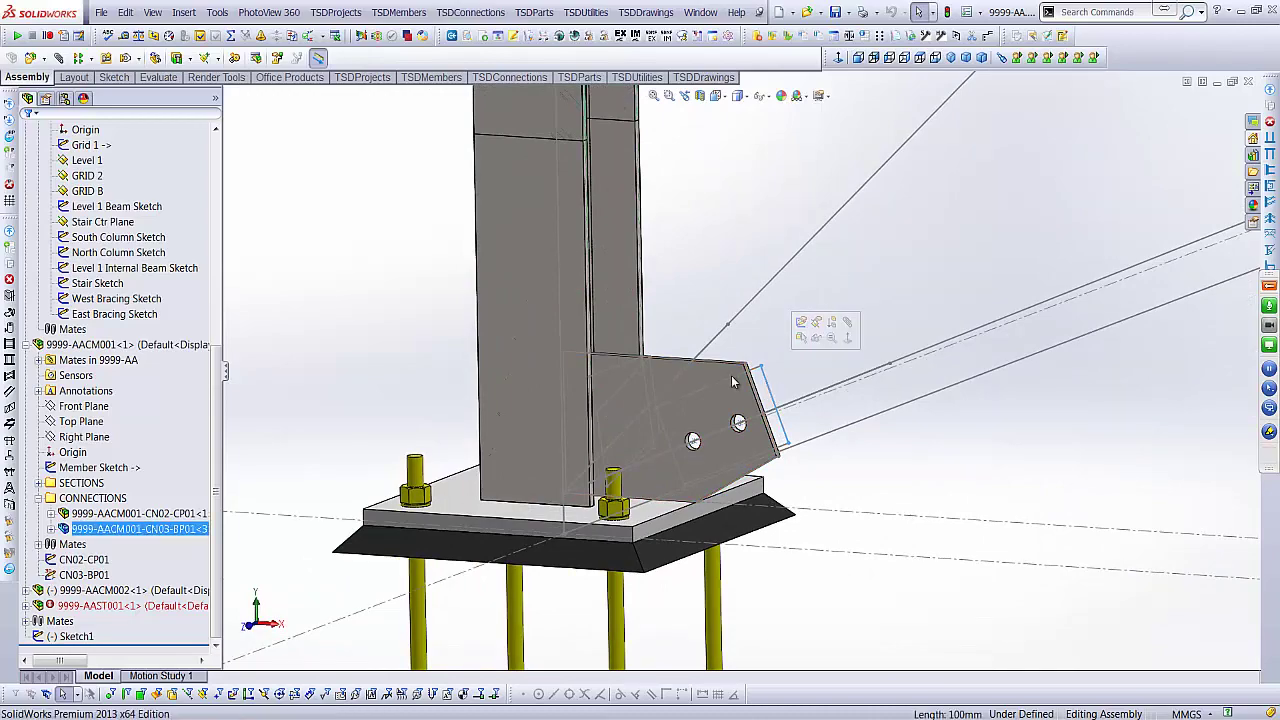
{"action": "left_click", "coordinate": [732, 380]}
{"action": "middle_click_drag", "start_coordinate": [732, 380], "coordinate": [700, 432]}
{"action": "scroll", "coordinate": [700, 432], "scroll_direction": "up", "scroll_amount": 3}
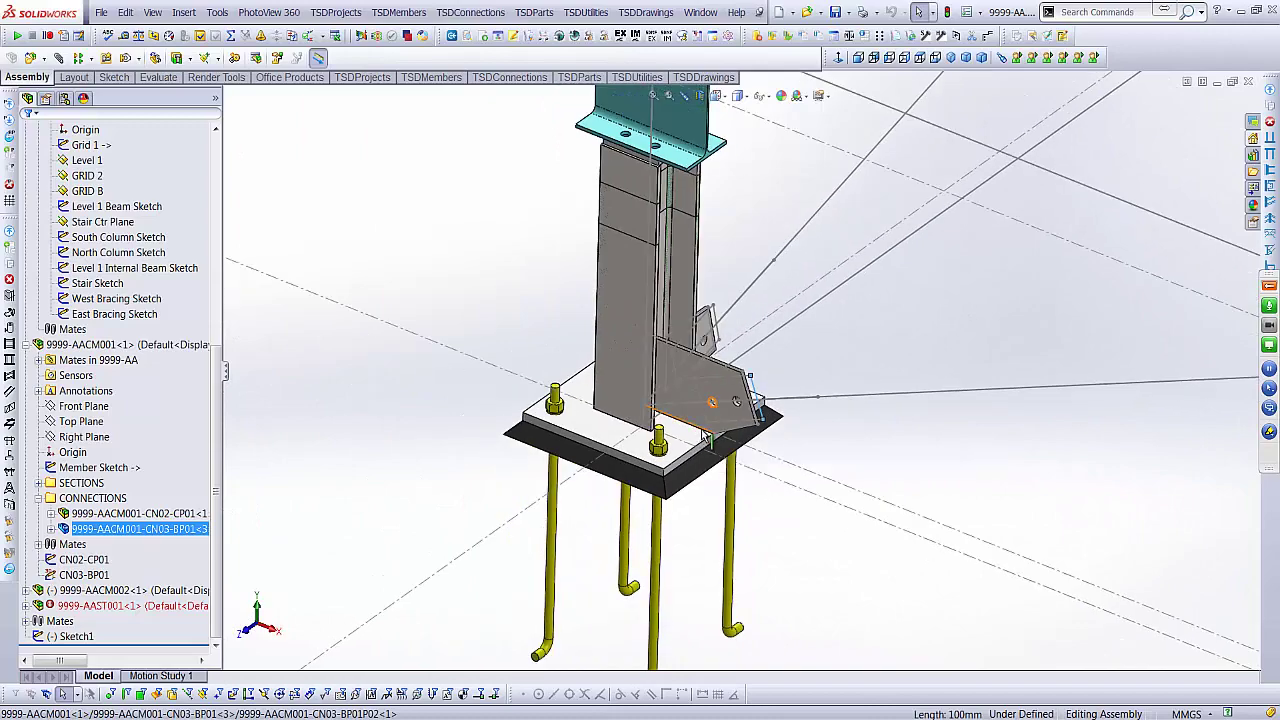
{"action": "scroll", "coordinate": [712, 330], "scroll_direction": "up", "scroll_amount": 3}
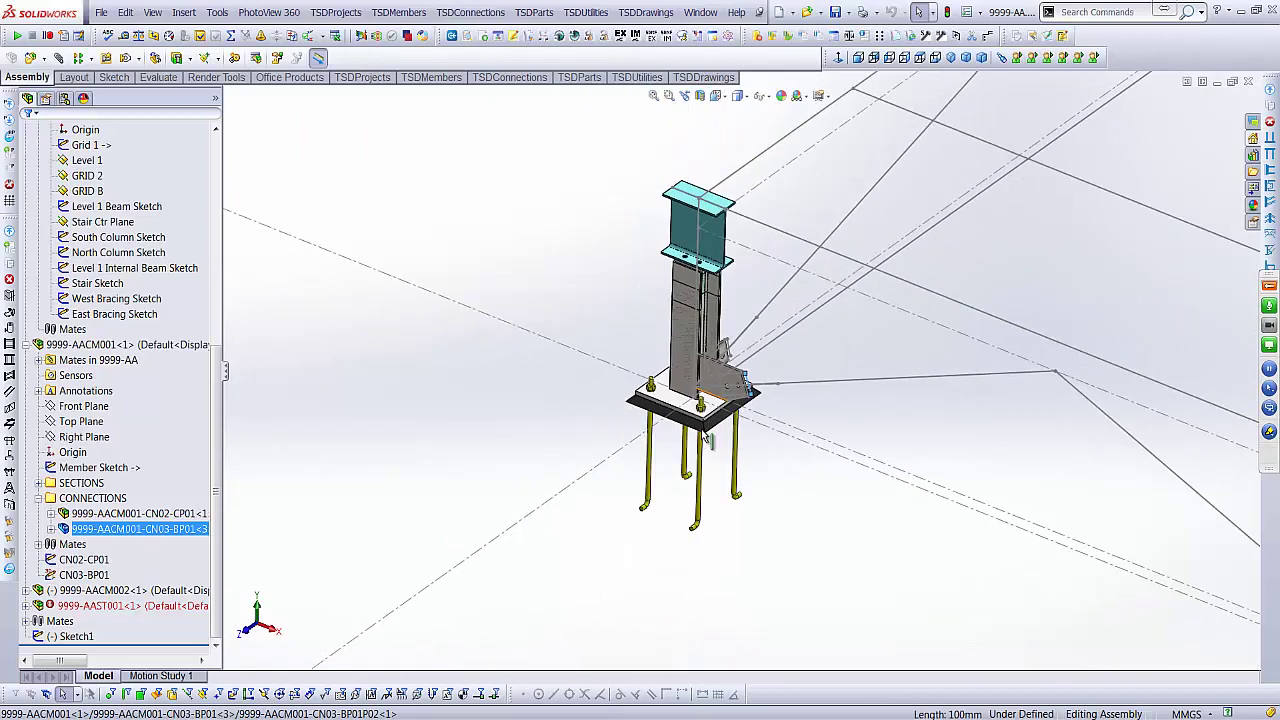
{"action": "scroll", "coordinate": [716, 271], "scroll_direction": "down", "scroll_amount": 4}
{"action": "mouse_move", "coordinate": [716, 271]}
{"action": "middle_mouse_down"}
{"action": "mouse_move", "coordinate": [771, 251]}
{"action": "mouse_move", "coordinate": [650, 231]}
{"action": "mouse_move", "coordinate": [702, 258]}
{"action": "middle_mouse_up"}
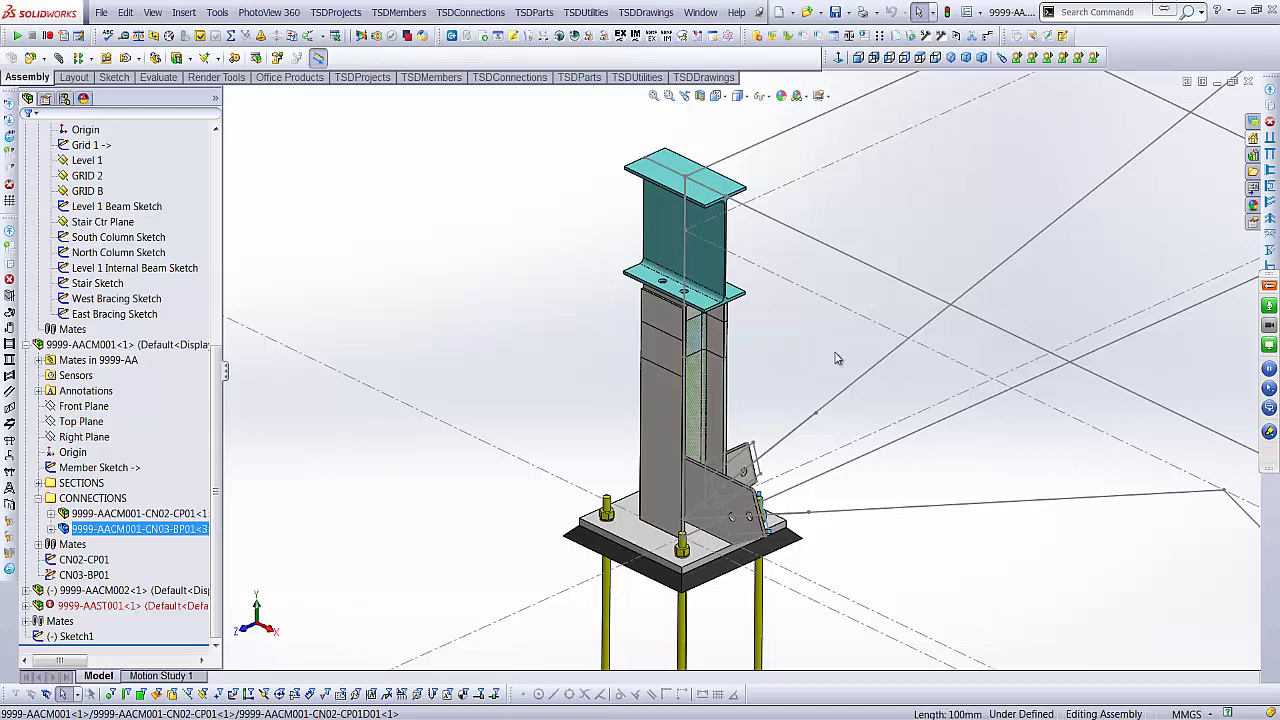
{"action": "scroll", "coordinate": [1143, 515], "scroll_direction": "up", "scroll_amount": 8}
{"action": "scroll", "coordinate": [1138, 501], "scroll_direction": "up", "scroll_amount": 2}
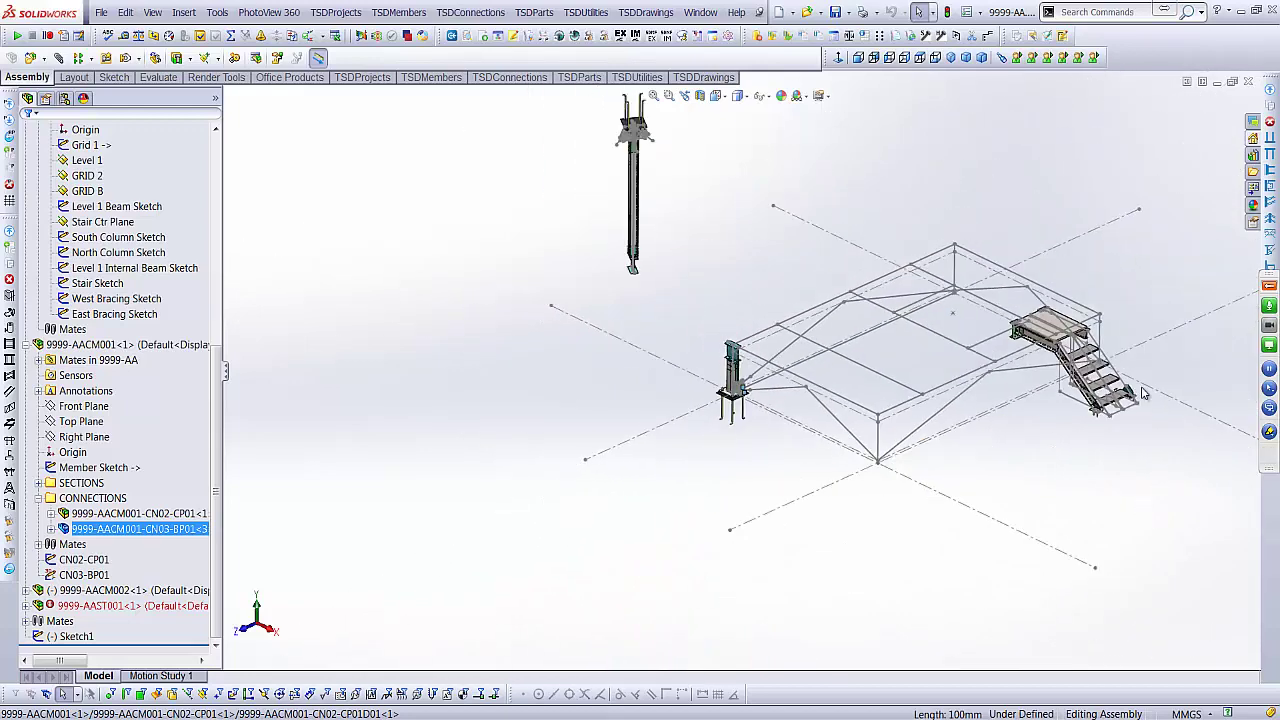